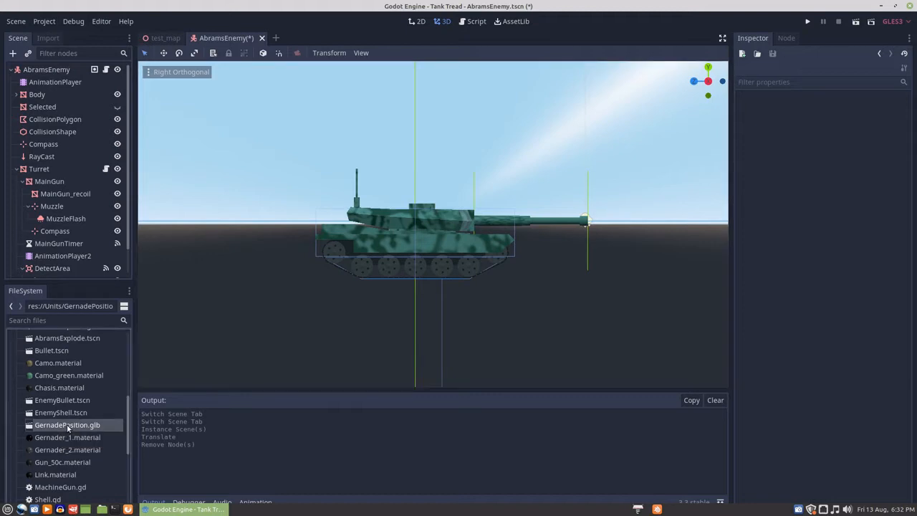
pyautogui.moveTo(67, 427); pyautogui.dragTo(62, 71)
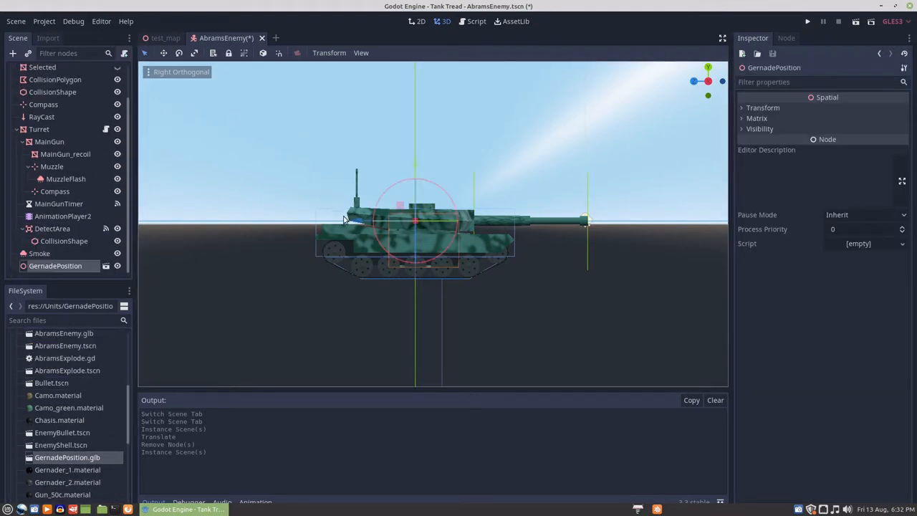
pyautogui.moveTo(358, 223); pyautogui.dragTo(573, 247)
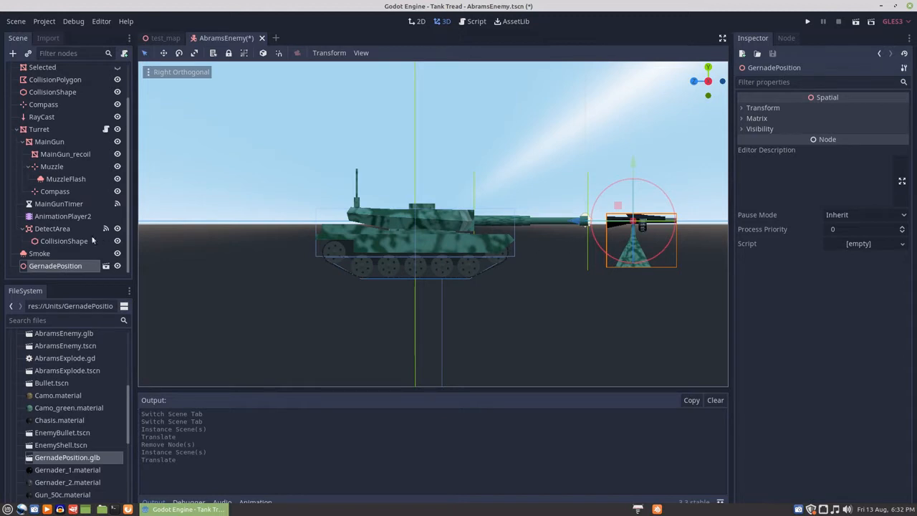
pyautogui.rightClick(52, 267)
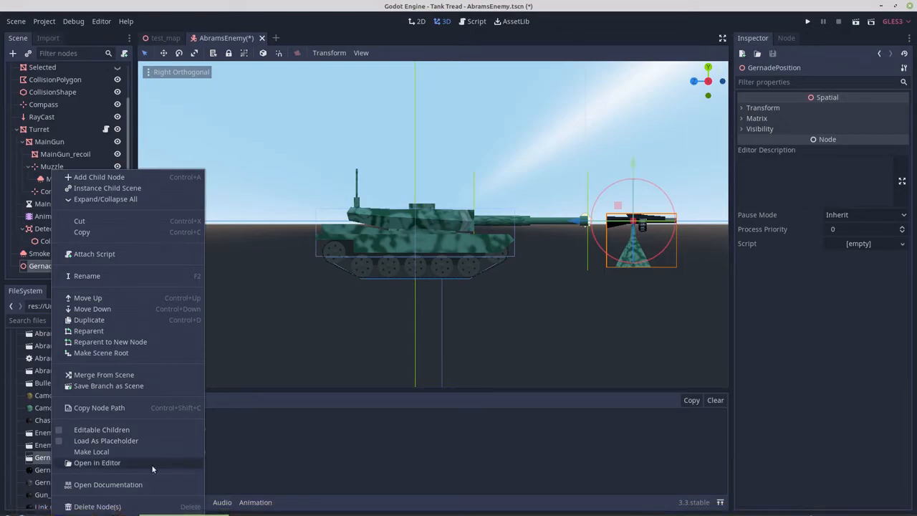
pyautogui.click(89, 506)
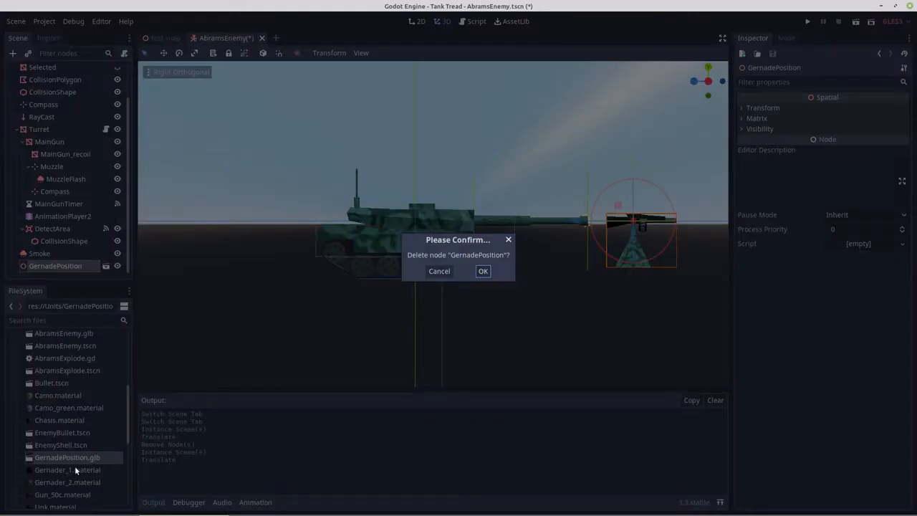
pyautogui.click(483, 271)
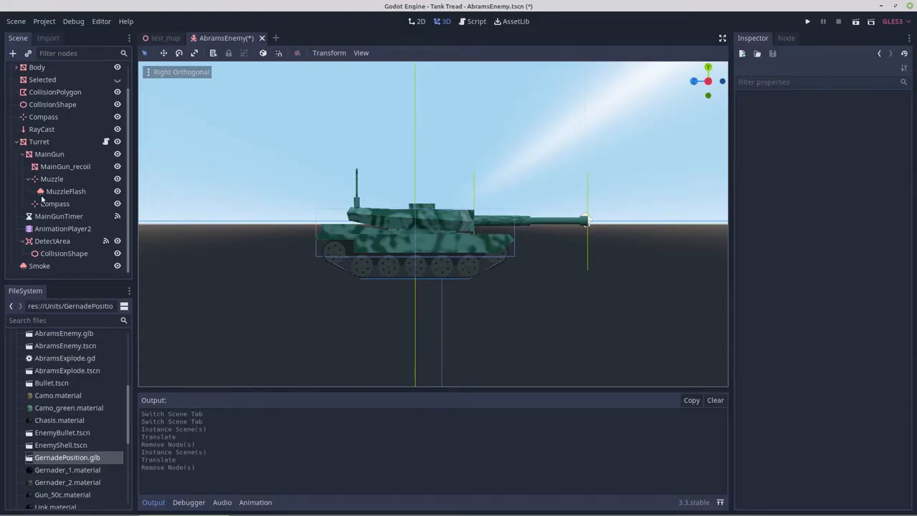
# Open the EnemyShell.tscn and Shell_blast.tscn scenes from the Units folder for inspection and return to the AbramsEnemy scene
pyautogui.scroll(-3, 60, 392)
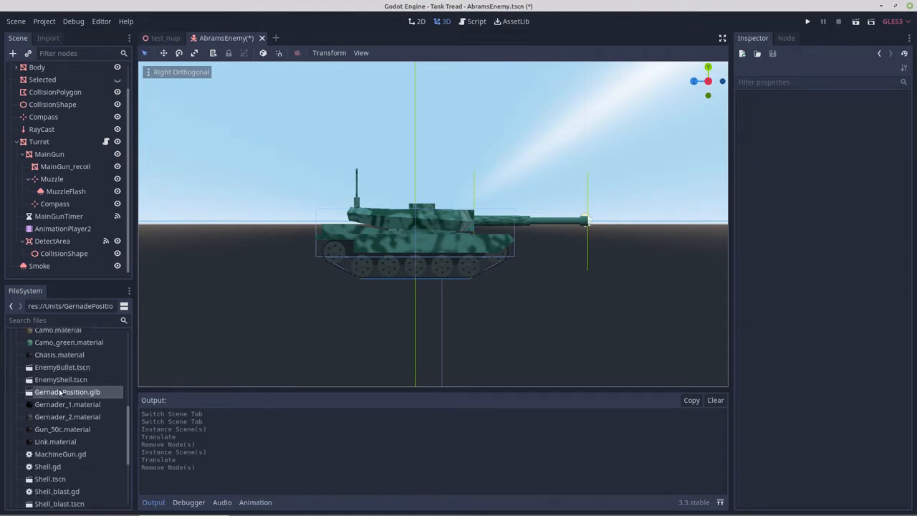
pyautogui.doubleClick(53, 381)
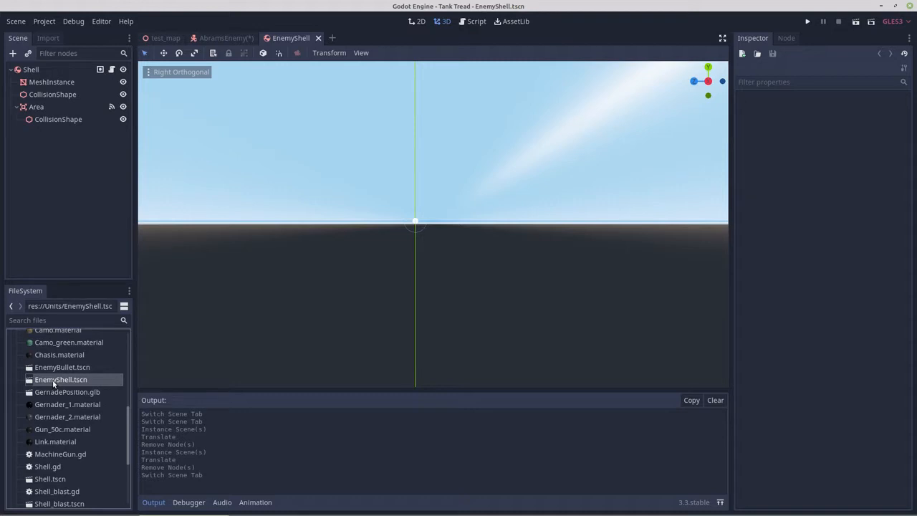
pyautogui.scroll(-3, 46, 467)
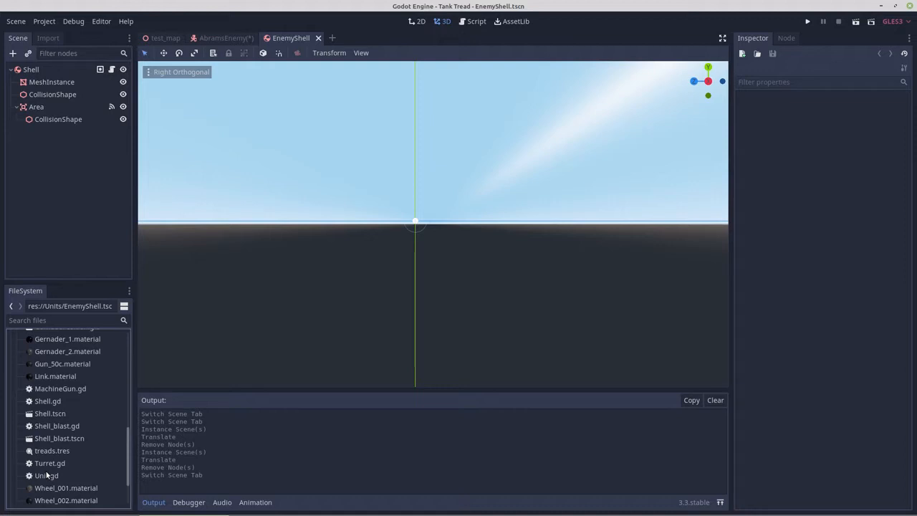
pyautogui.scroll(1, 47, 476)
pyautogui.scroll(-1, 55, 431)
pyautogui.click(54, 439)
pyautogui.doubleClick(54, 439)
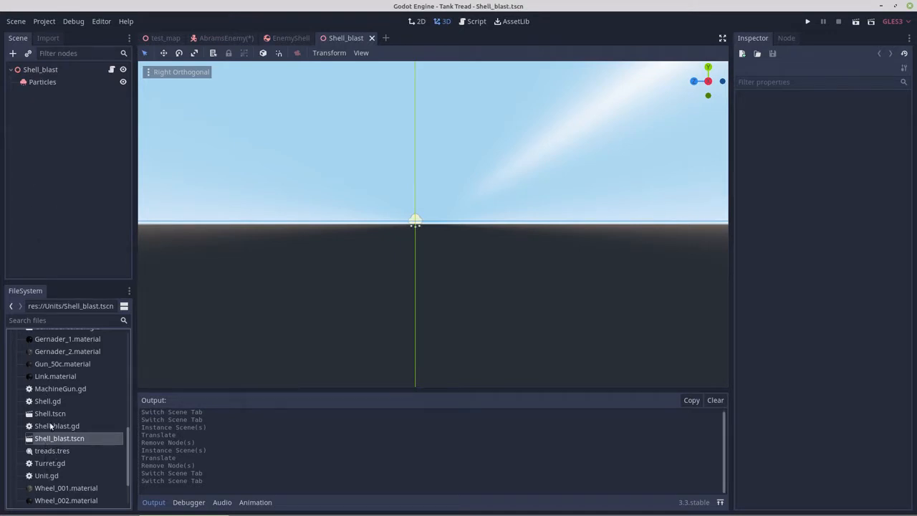
pyautogui.scroll(4, 53, 426)
pyautogui.scroll(5, 51, 425)
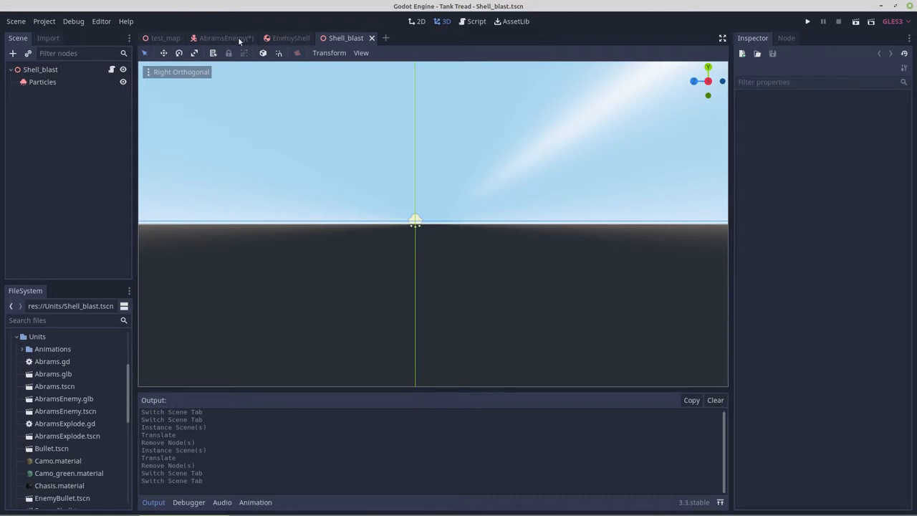
pyautogui.click(213, 40)
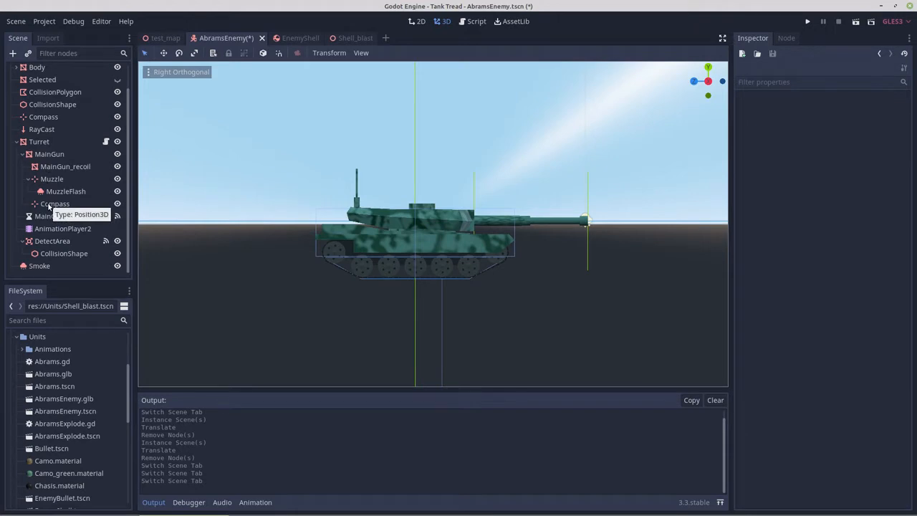
# Open the imported GernadePosition.glb scene from the Units folder directly, without creating an inherited scene
pyautogui.moveTo(42, 508)
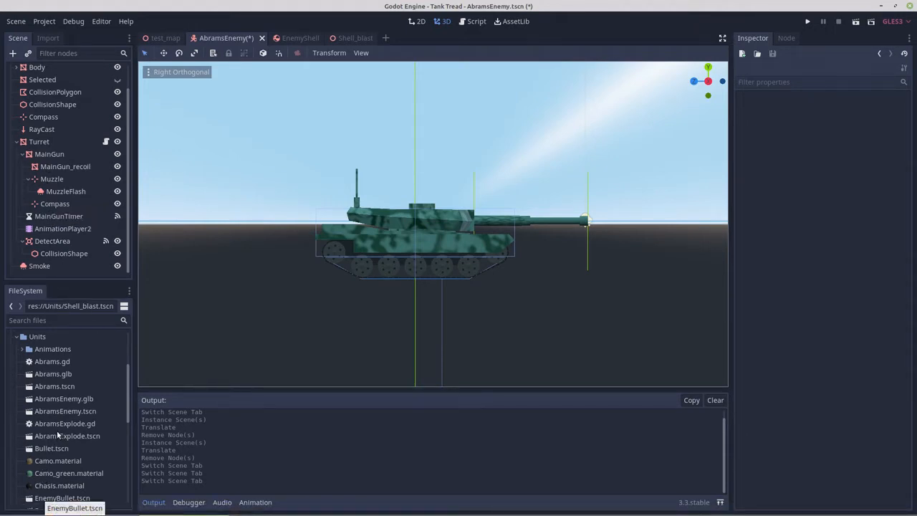
pyautogui.scroll(-5, 58, 433)
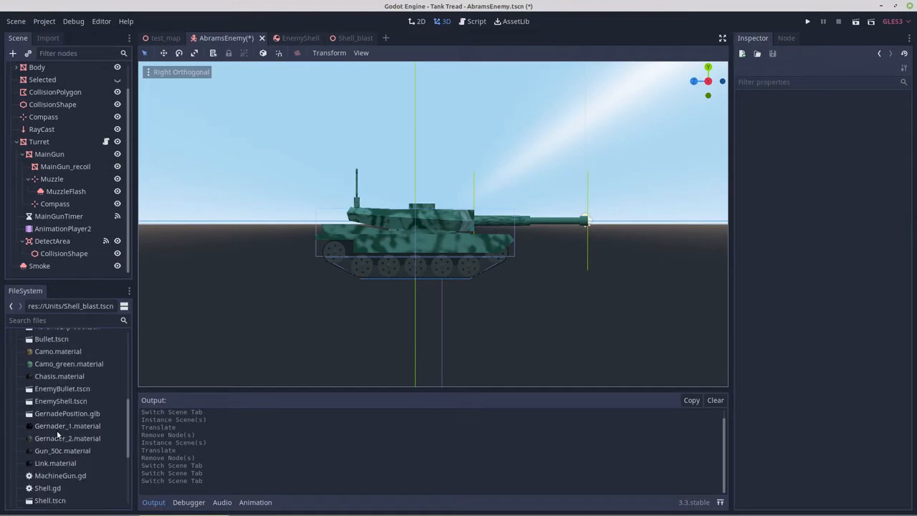
pyautogui.doubleClick(58, 414)
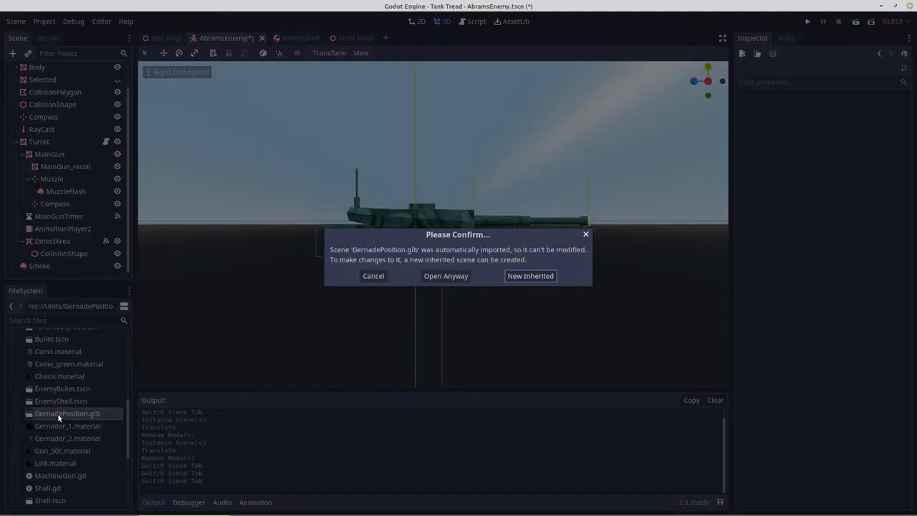
pyautogui.click(447, 276)
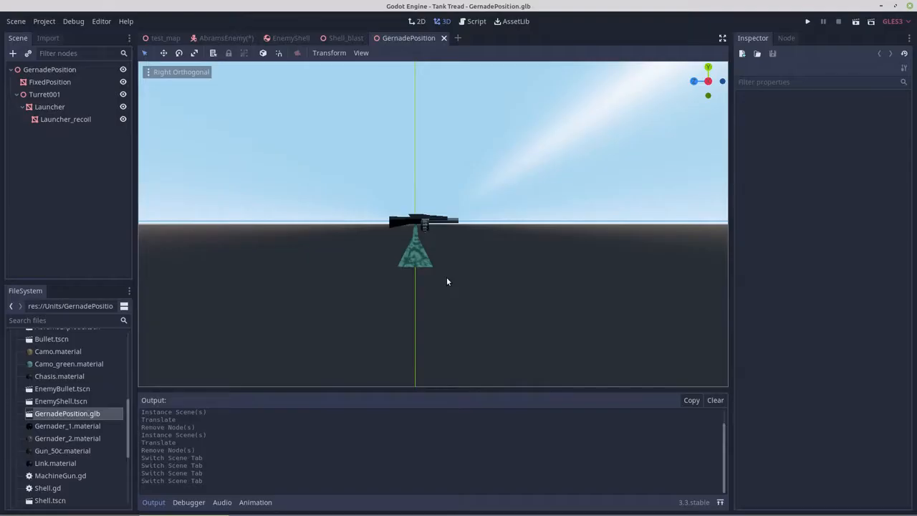
# Rename the root node of the GernadePosition scene as EnemyGernadePosition
pyautogui.click(34, 72)
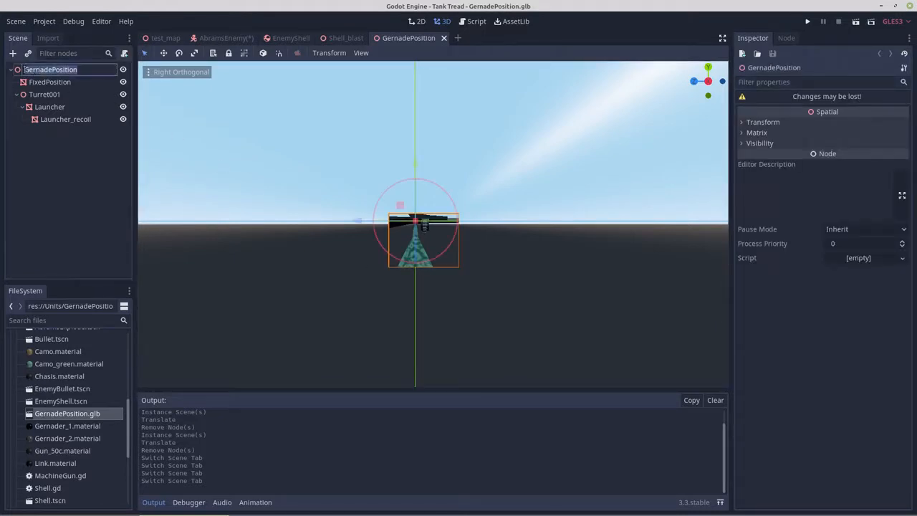
pyautogui.click(25, 69)
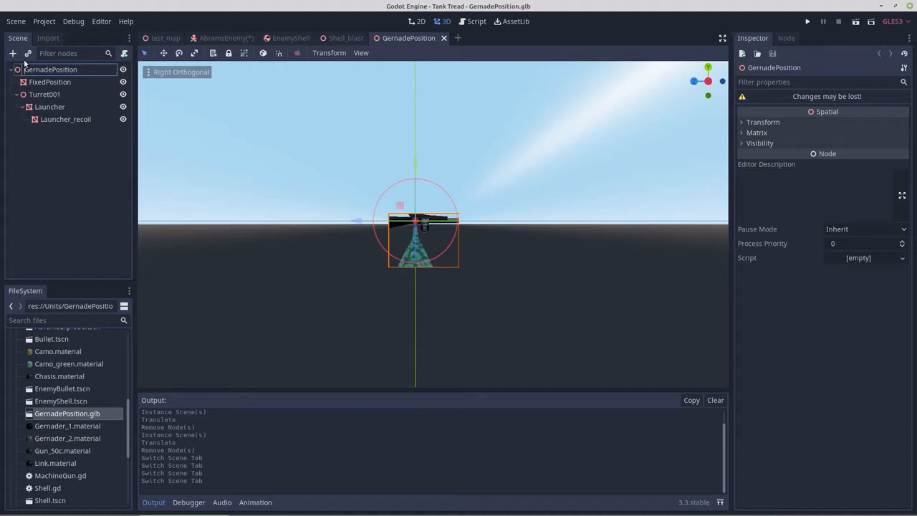
pyautogui.write('Enemy')
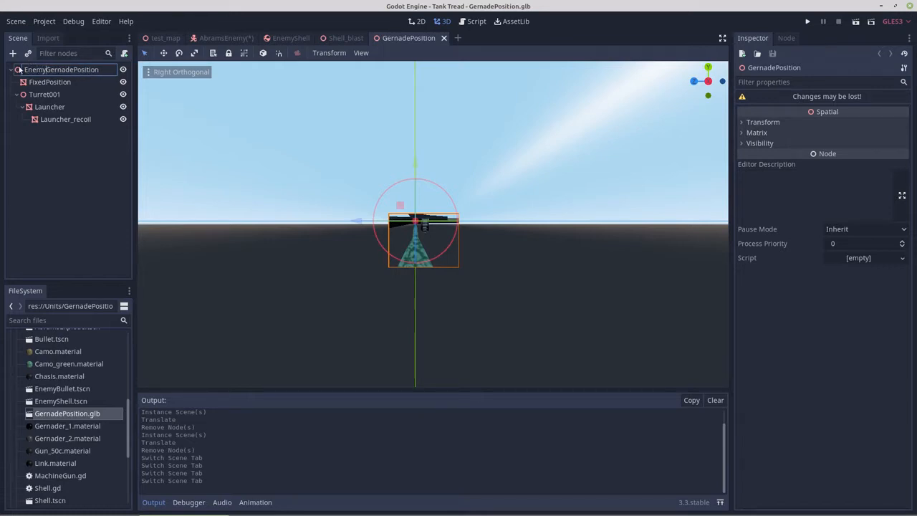
pyautogui.press('Return')
# Change the type of the EnemyGernadePosition root node to StaticBody
pyautogui.rightClick(19, 69)
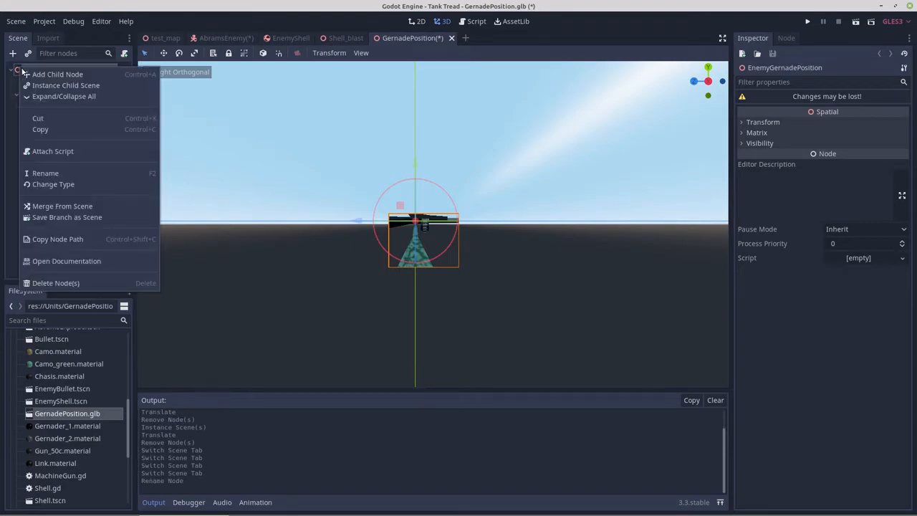
pyautogui.click(60, 185)
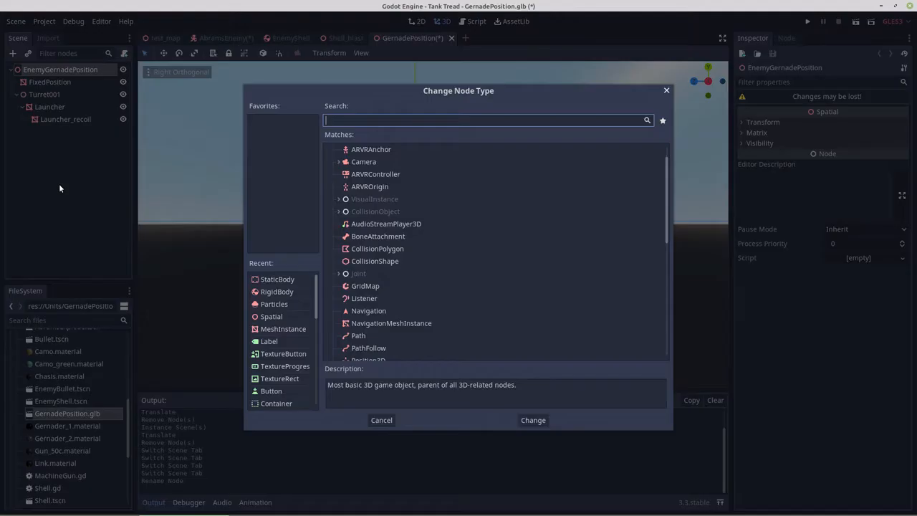
pyautogui.doubleClick(277, 279)
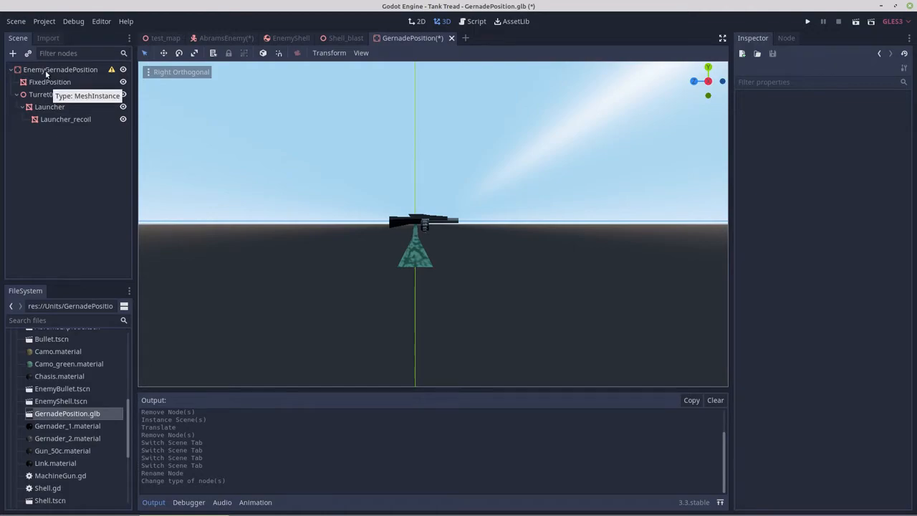
# Add a CollisionShape child to the EnemyGernadePosition root node and assign it a new CylinderShape
pyautogui.rightClick(48, 71)
pyautogui.click(65, 79)
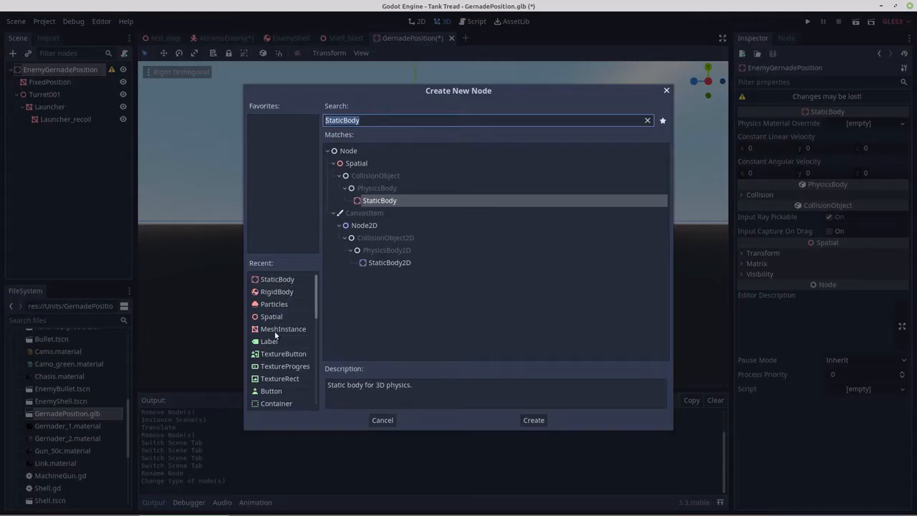
pyautogui.scroll(-3, 274, 330)
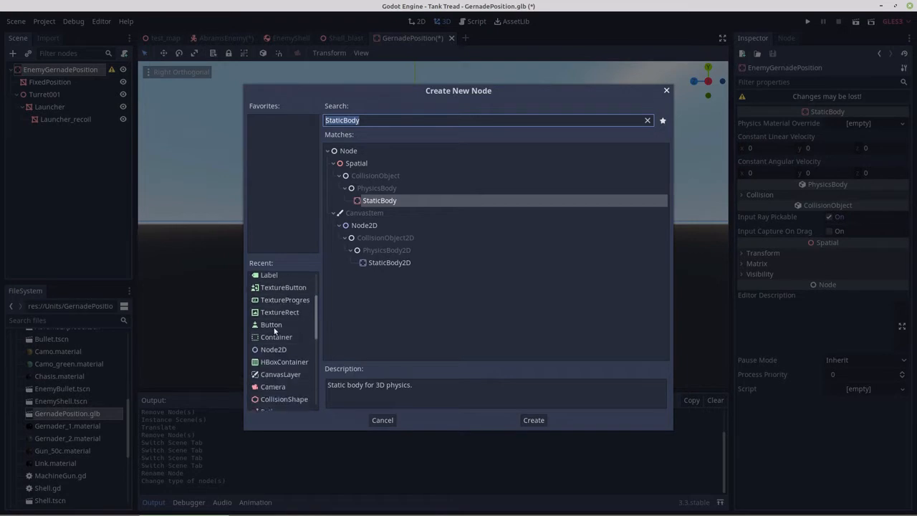
pyautogui.scroll(-2, 275, 330)
pyautogui.doubleClick(276, 367)
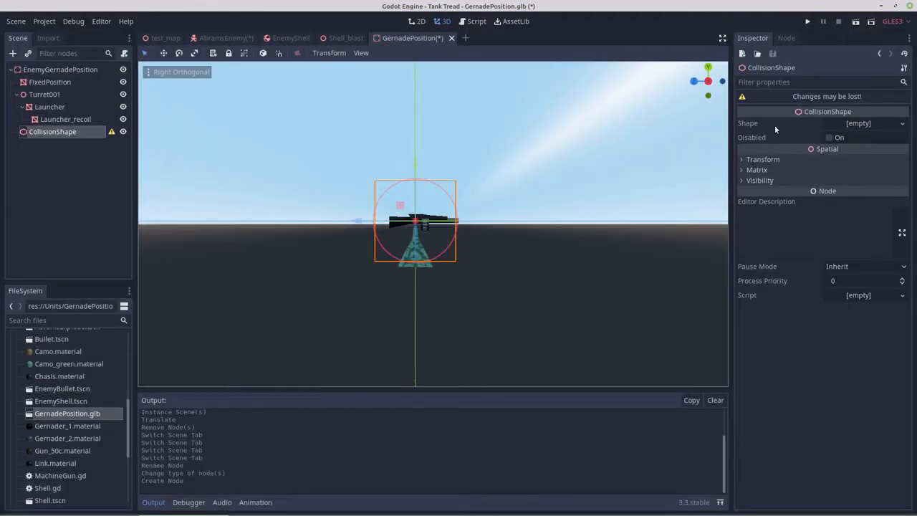
pyautogui.click(850, 125)
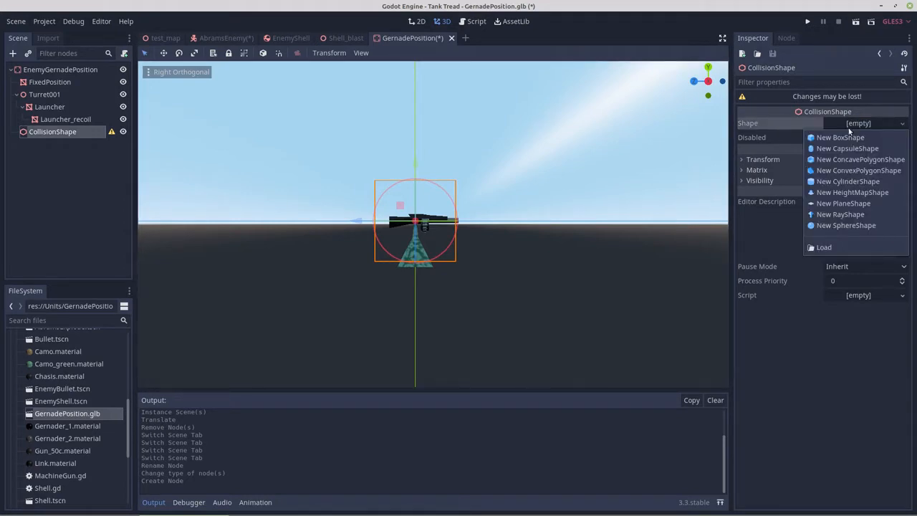
pyautogui.click(848, 182)
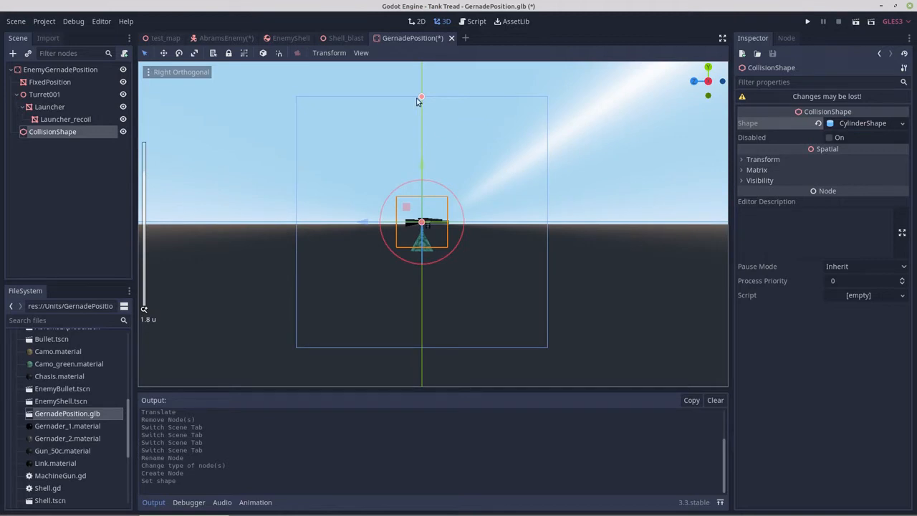
# Shrink the cylinder collision shape to a height of about 0.32 and radius of about 0.094, and lower it over the stand
pyautogui.moveTo(422, 96); pyautogui.dragTo(431, 206)
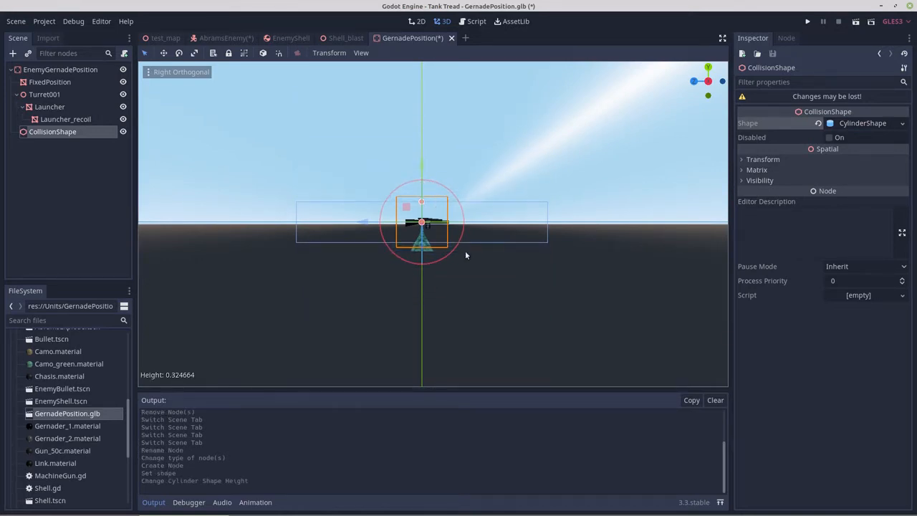
pyautogui.scroll(5, 460, 254)
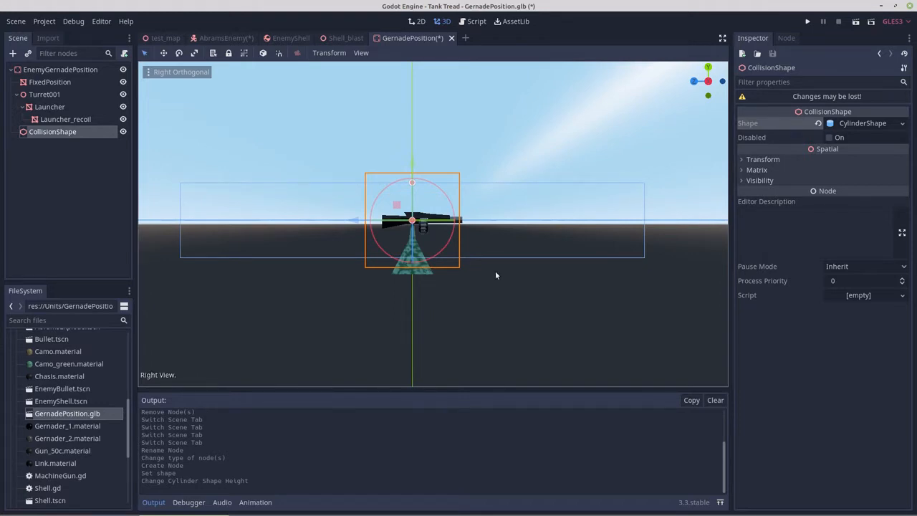
pyautogui.press('KP_1')
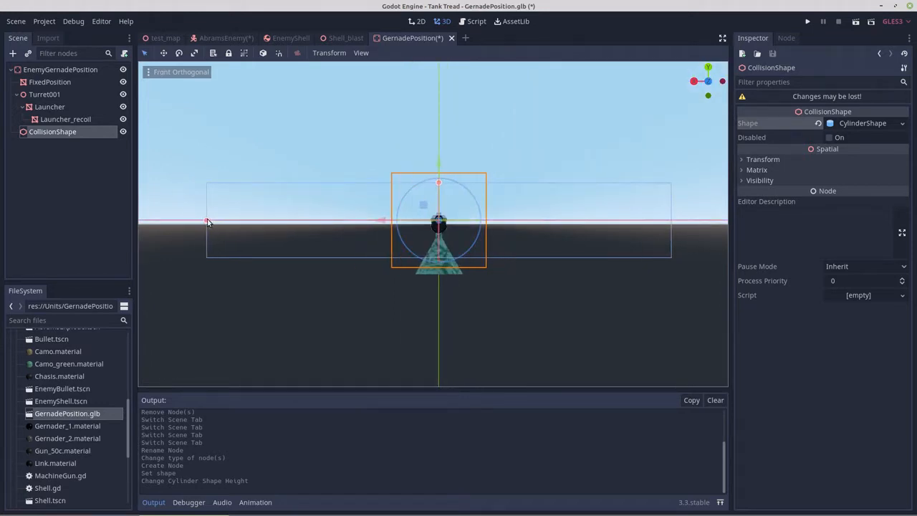
pyautogui.moveTo(206, 220); pyautogui.dragTo(410, 230)
pyautogui.moveTo(440, 166); pyautogui.dragTo(440, 188)
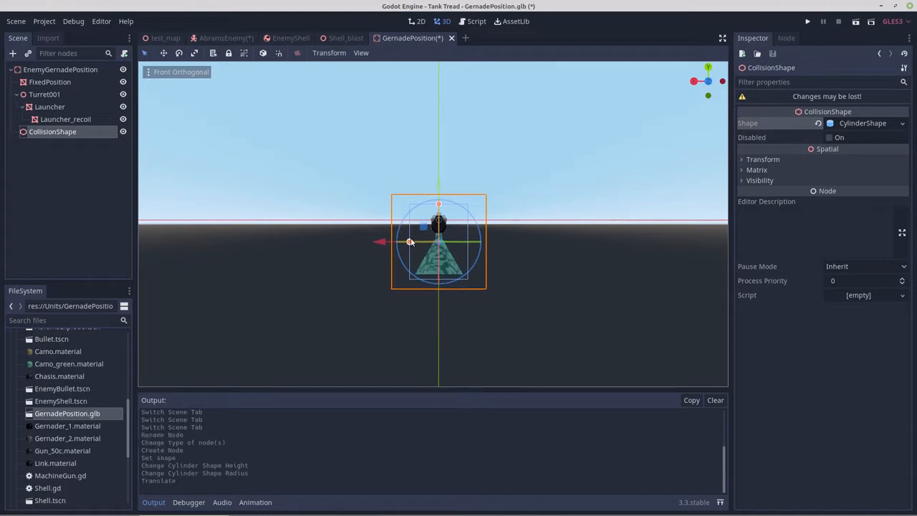
pyautogui.moveTo(410, 242); pyautogui.dragTo(417, 241)
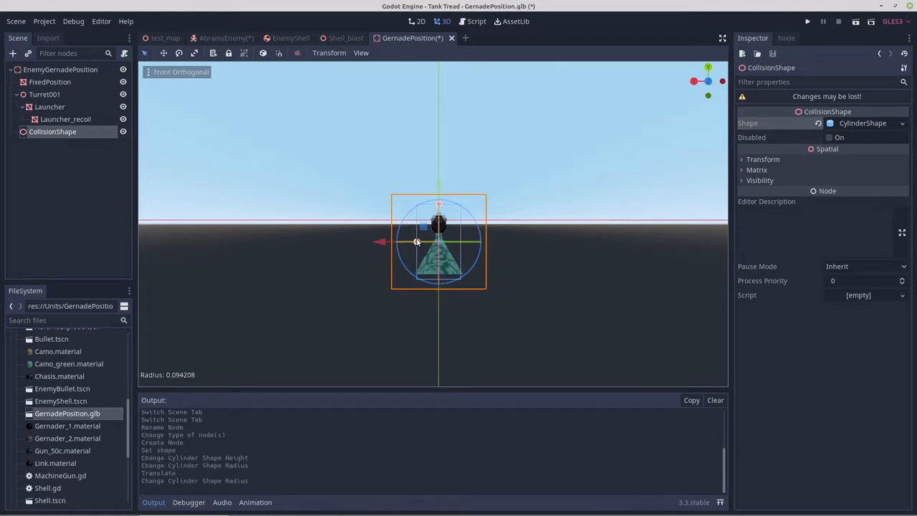
# Shorten the cylinder collision shape and align it vertically so it spans from the stand's base to the top of the launcher
pyautogui.moveTo(440, 204)
pyautogui.mouseDown()
pyautogui.moveTo(440, 214)
pyautogui.moveTo(440, 189)
pyautogui.mouseUp()
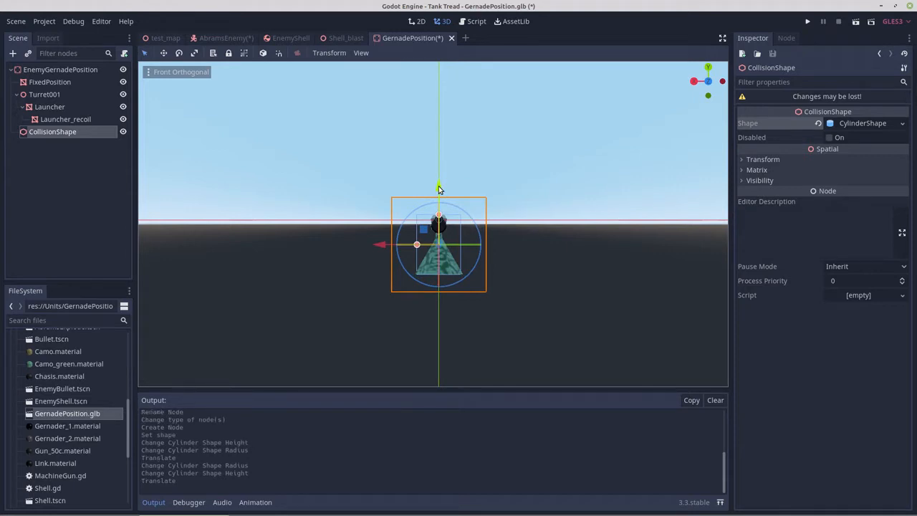
pyautogui.scroll(12, 440, 189)
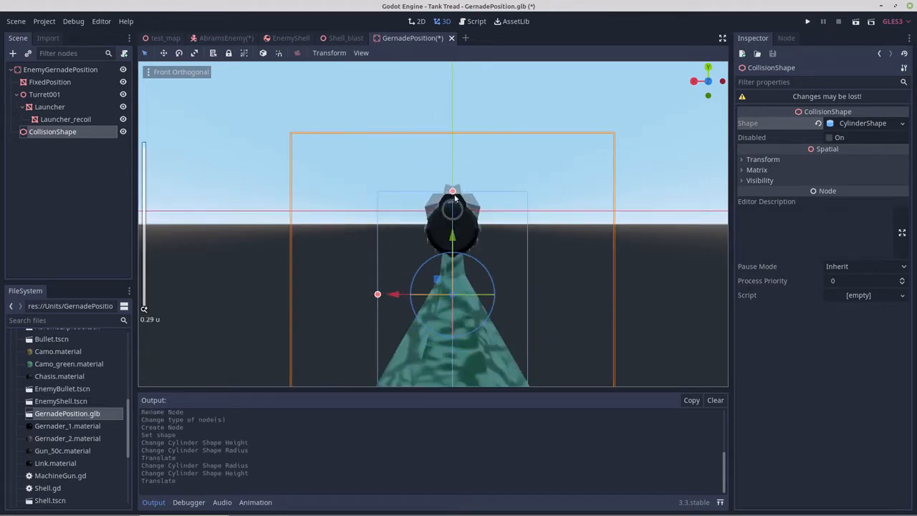
pyautogui.moveTo(453, 190); pyautogui.dragTo(446, 213)
pyautogui.scroll(-4, 426, 261)
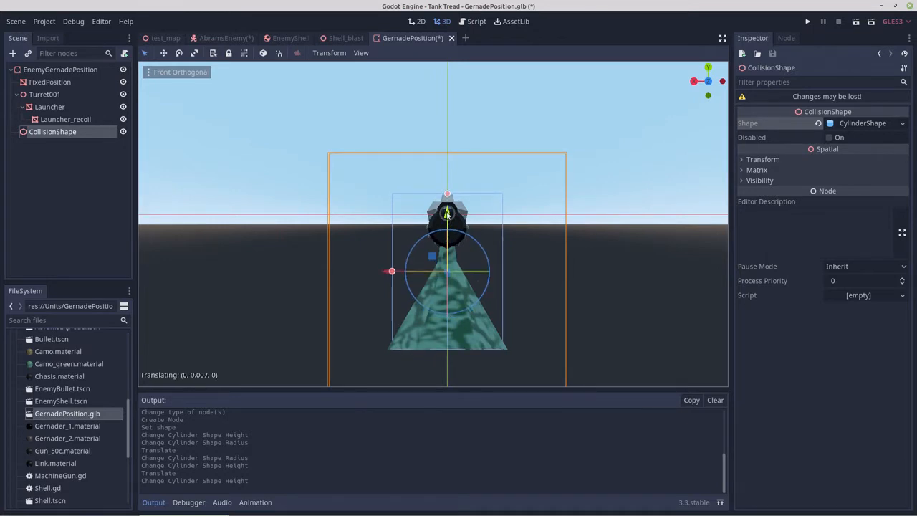
pyautogui.moveTo(447, 213); pyautogui.dragTo(446, 213)
pyautogui.click(447, 213)
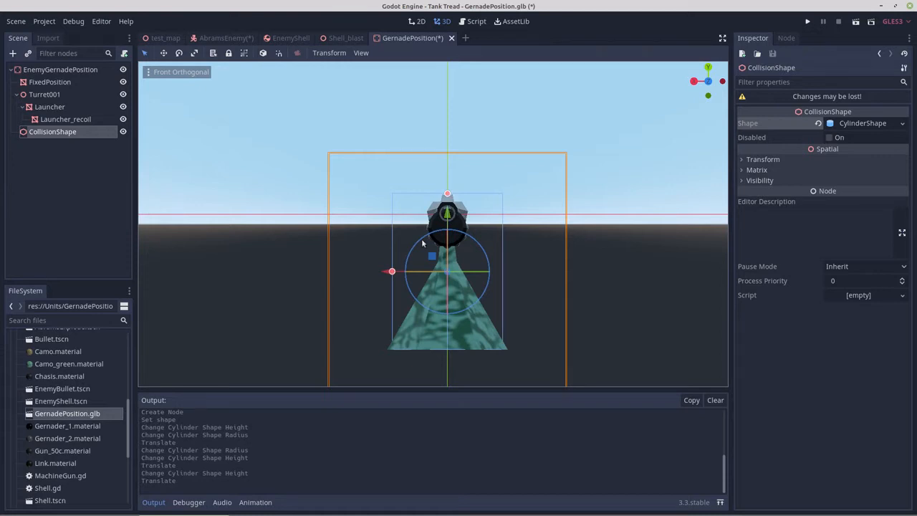
# Rename the Launcher node under Turret001 as MainGun
pyautogui.moveTo(230, 250); pyautogui.dragTo(339, 252, button='middle')
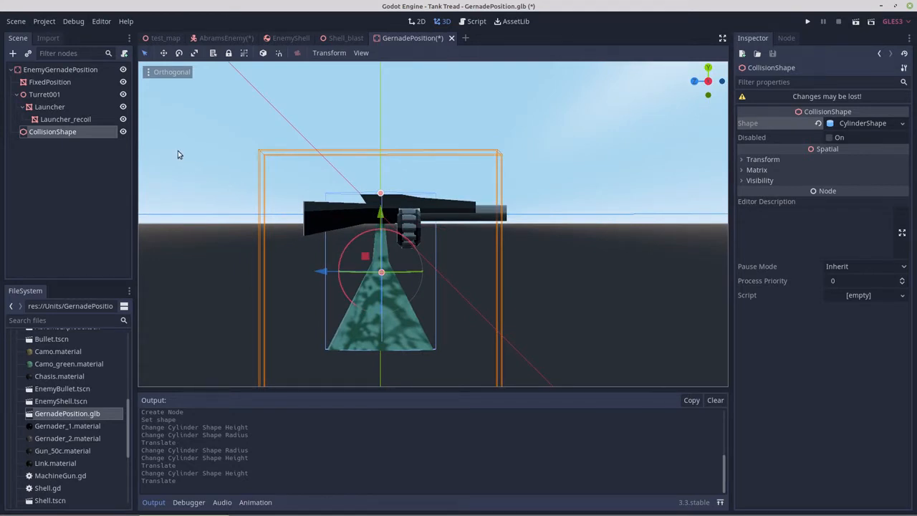
pyautogui.click(51, 109)
pyautogui.click(58, 108)
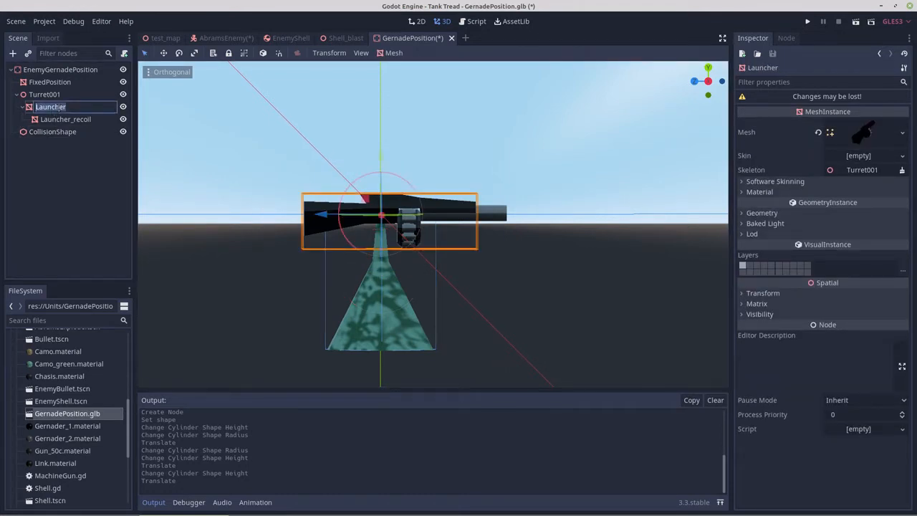
pyautogui.write('MainGun')
# Rename the Launcher_recoil node under MainGun as MainGun_recoil
pyautogui.click(59, 119)
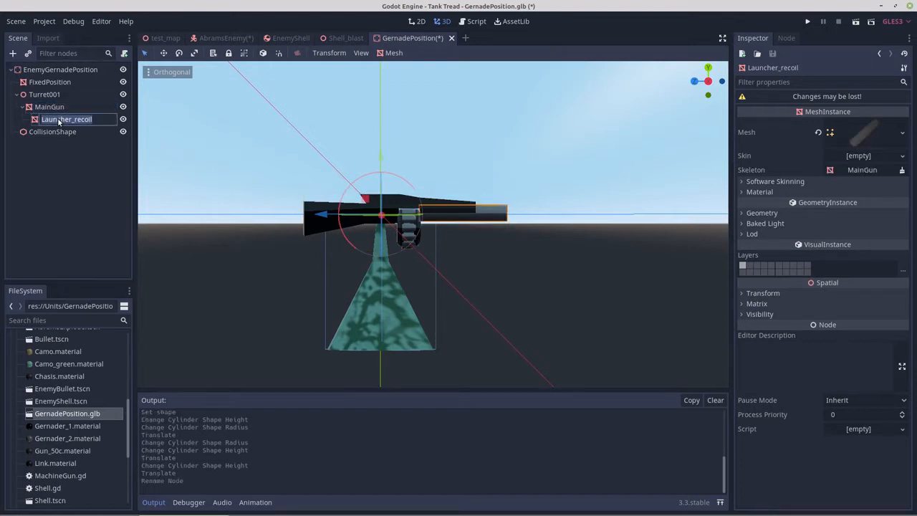
pyautogui.click(59, 120)
pyautogui.moveTo(72, 120); pyautogui.dragTo(42, 119)
pyautogui.write('Main')
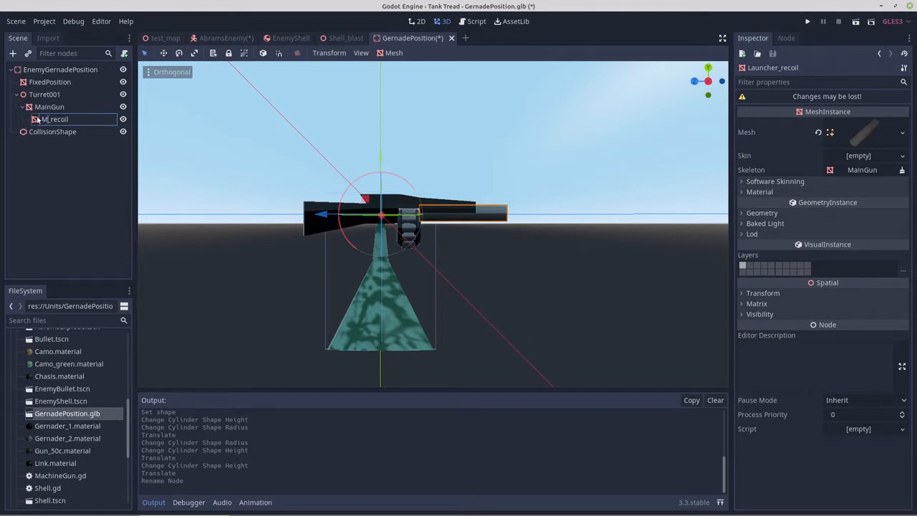
pyautogui.write('Gun')
pyautogui.click(66, 146)
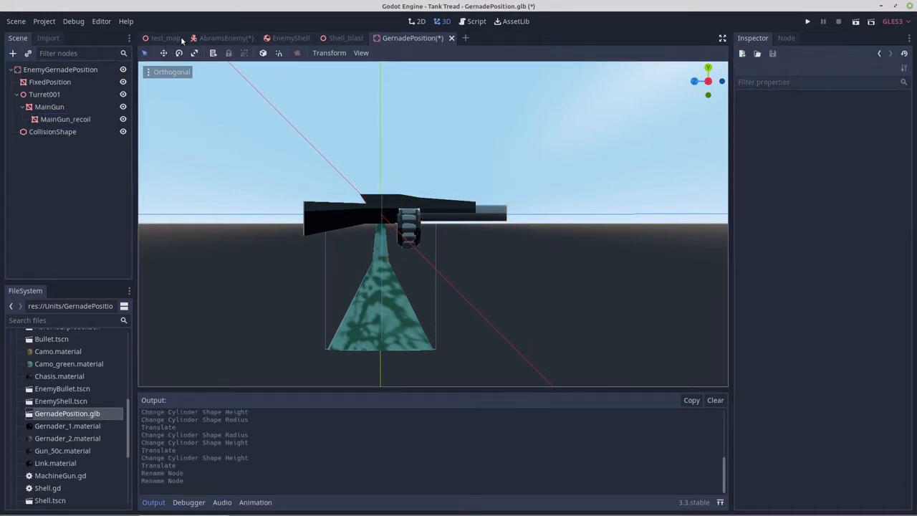
# Check the node tree of the AbramsEnemy scene, and add a Particles child named Smoke to the EnemyGernadePosition root node
pyautogui.click(226, 38)
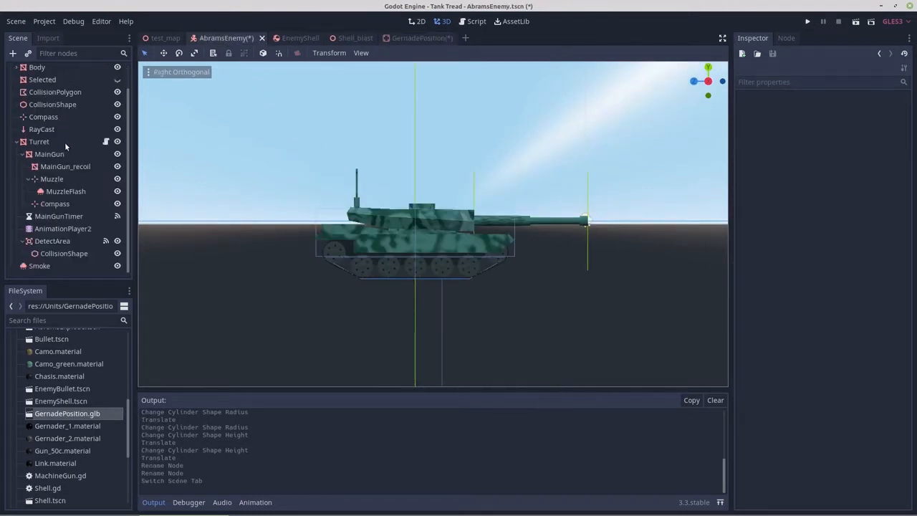
pyautogui.scroll(2, 61, 266)
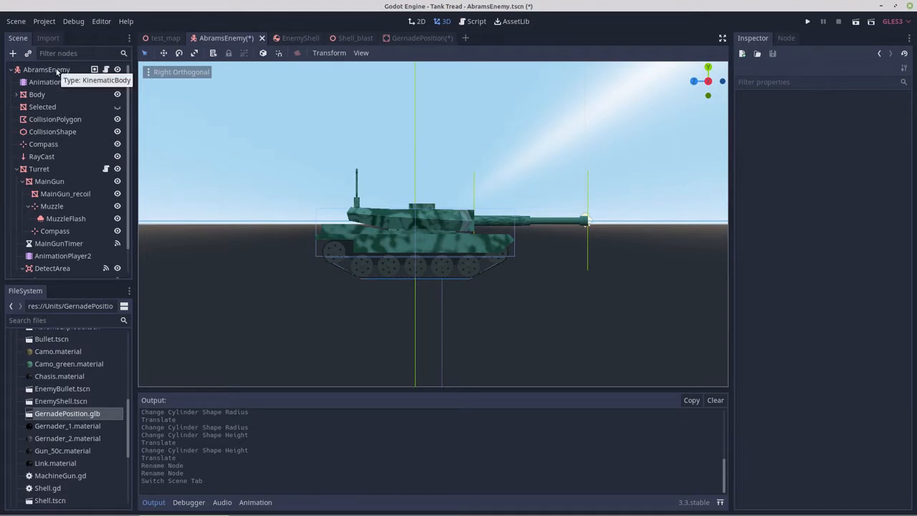
pyautogui.scroll(-2, 63, 125)
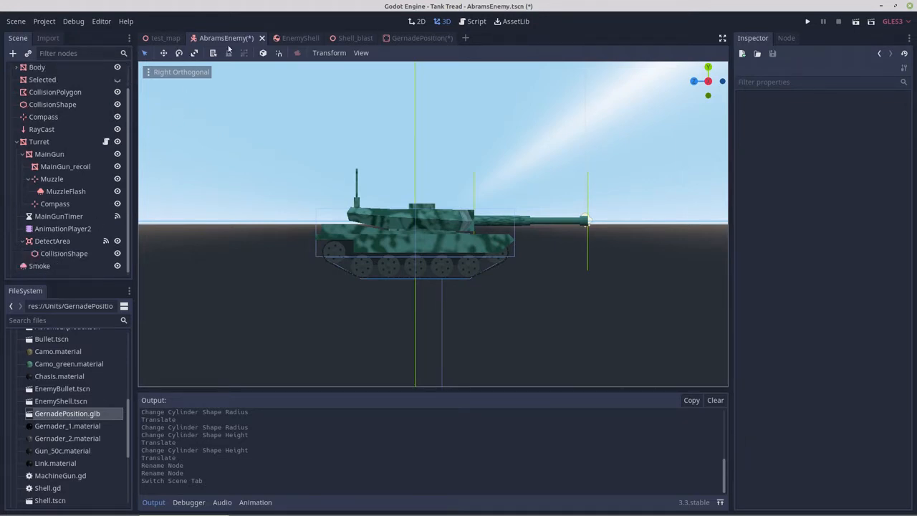
pyautogui.click(420, 38)
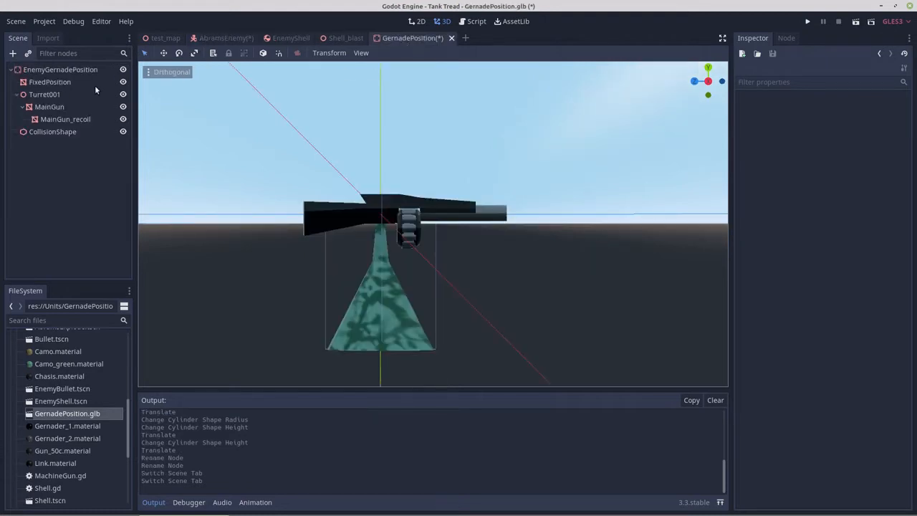
pyautogui.rightClick(37, 70)
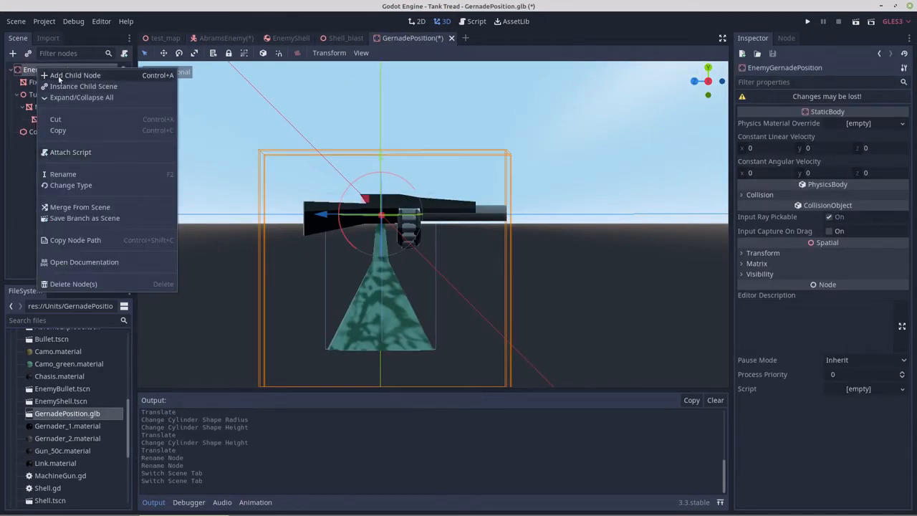
pyautogui.click(59, 75)
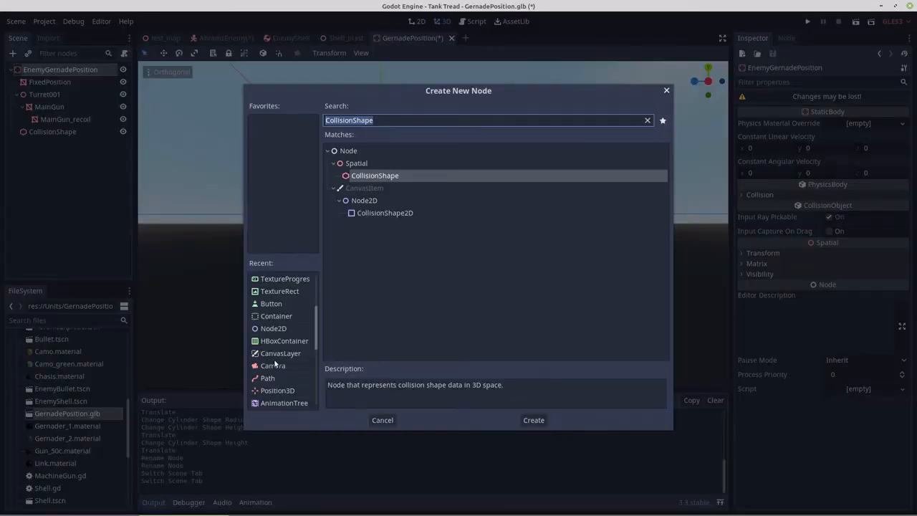
pyautogui.scroll(-5, 275, 367)
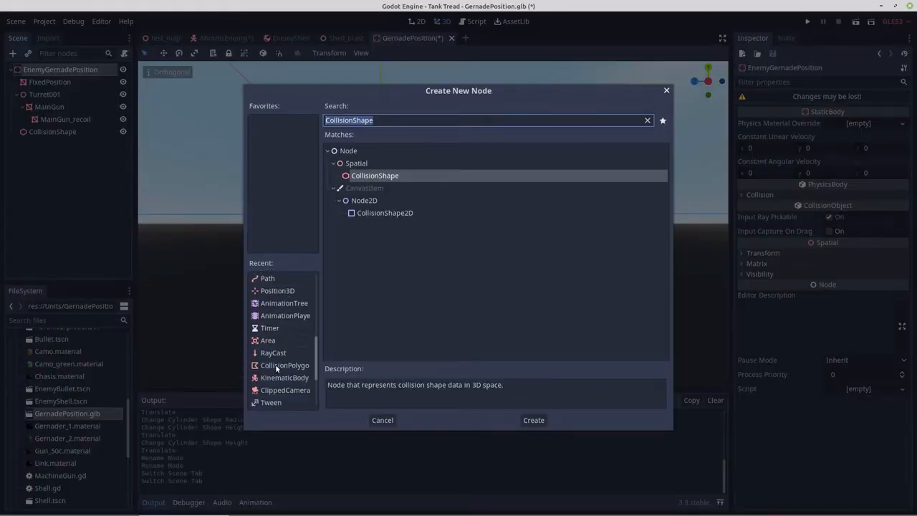
pyautogui.scroll(6, 275, 364)
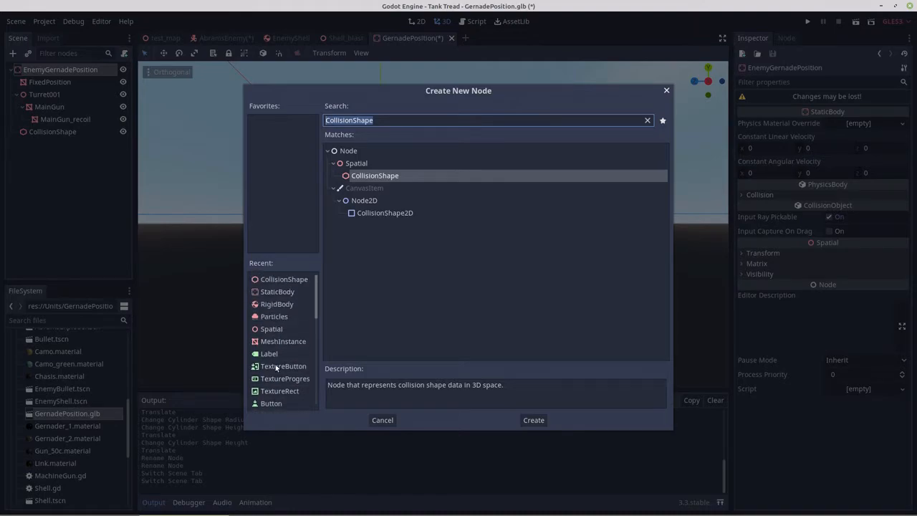
pyautogui.doubleClick(279, 317)
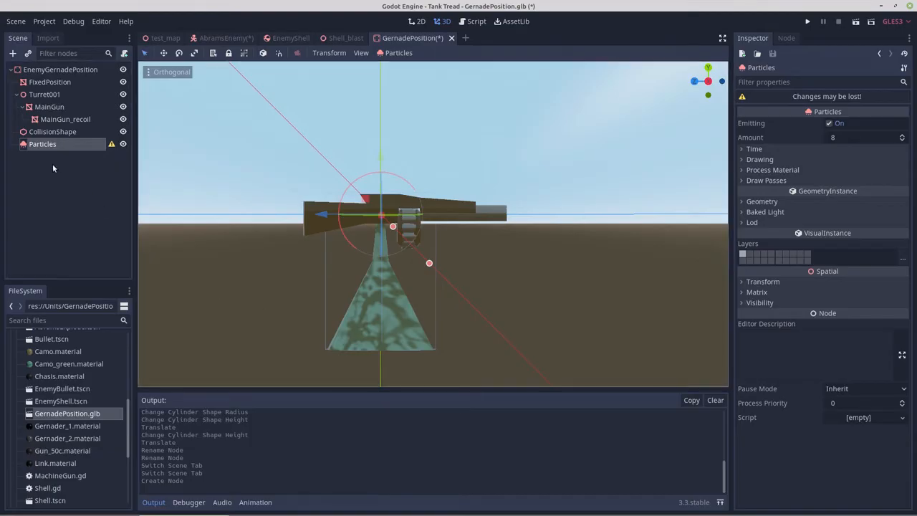
pyautogui.doubleClick(39, 145)
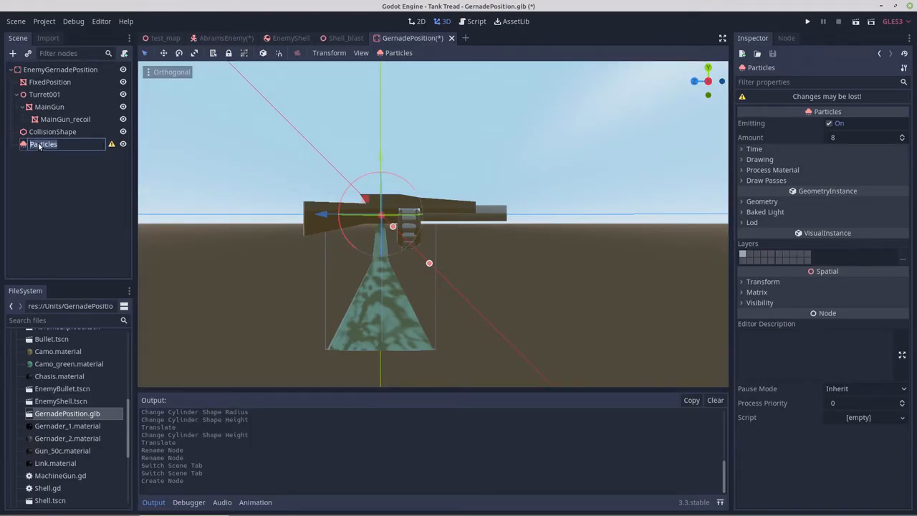
pyautogui.write('Smoke')
pyautogui.press('Return')
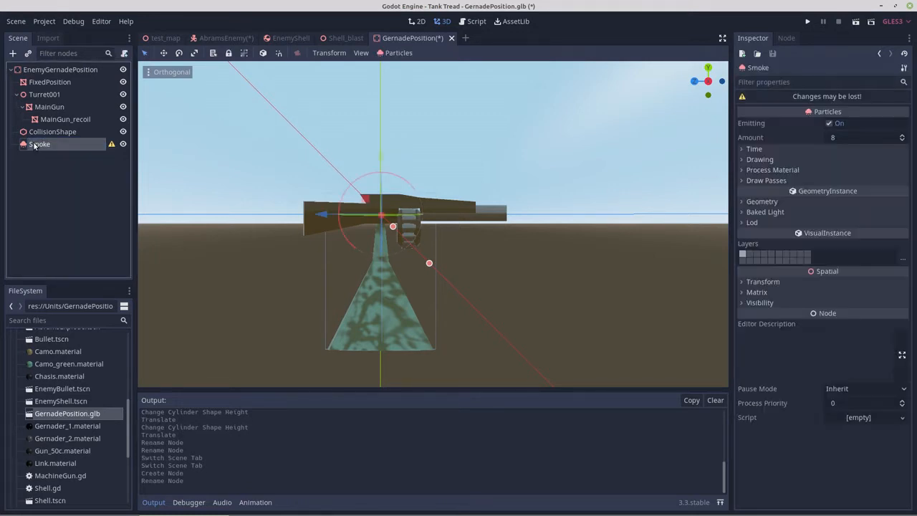
# Copy the parameters of the Smoke node in the AbramsEnemy scene and paste them onto the Smoke node of the GernadePosition scene
pyautogui.click(221, 38)
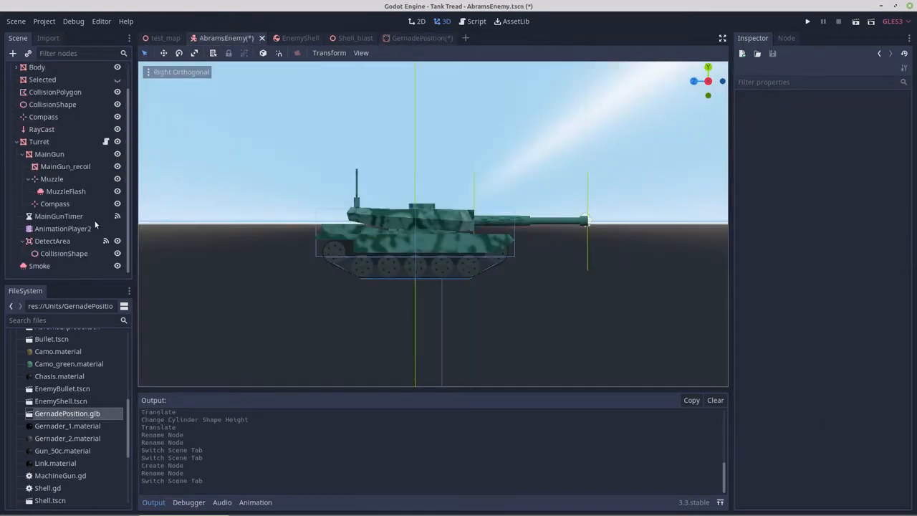
pyautogui.click(40, 266)
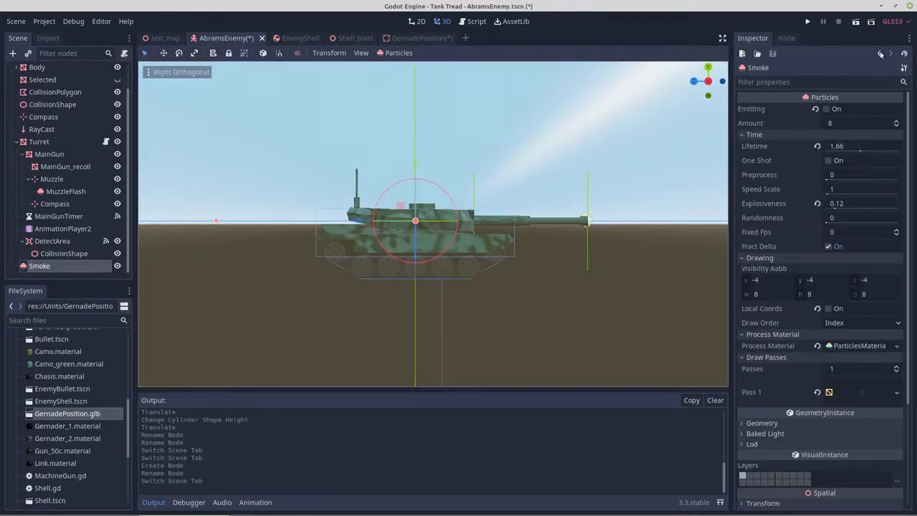
pyautogui.click(905, 67)
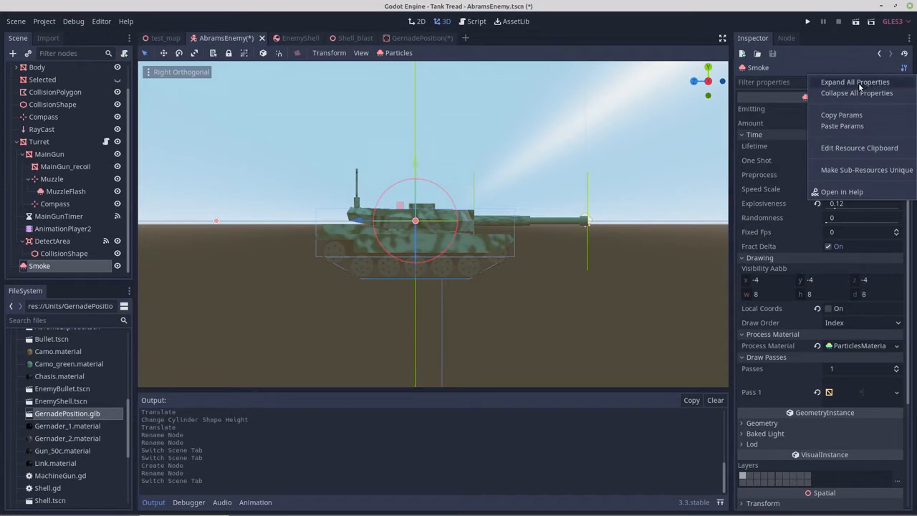
pyautogui.click(842, 115)
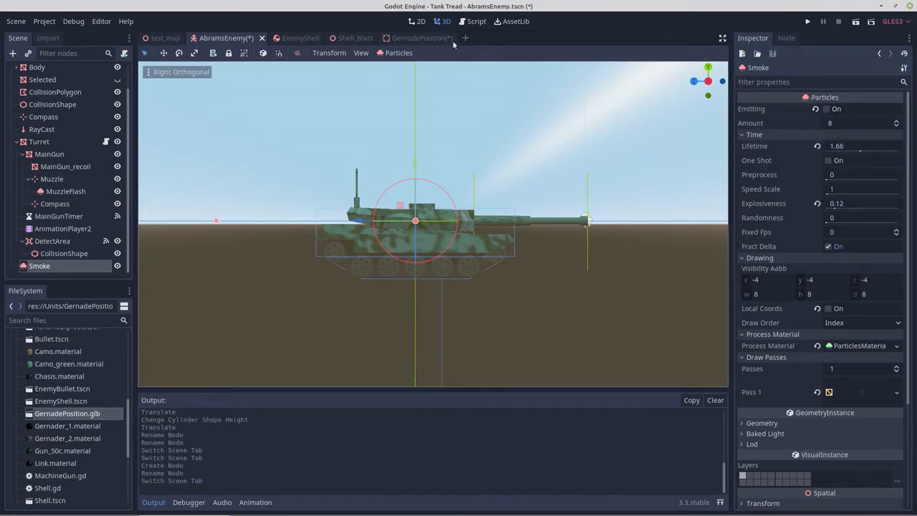
pyautogui.click(425, 38)
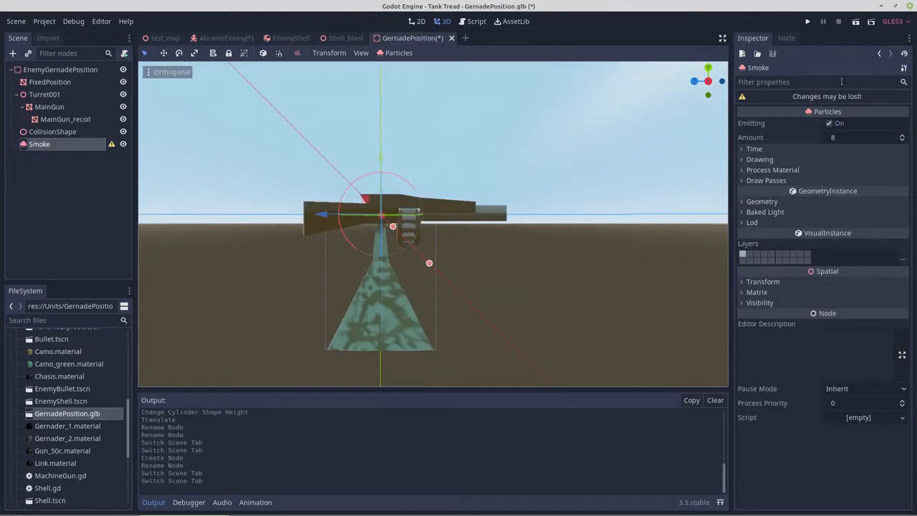
pyautogui.click(905, 68)
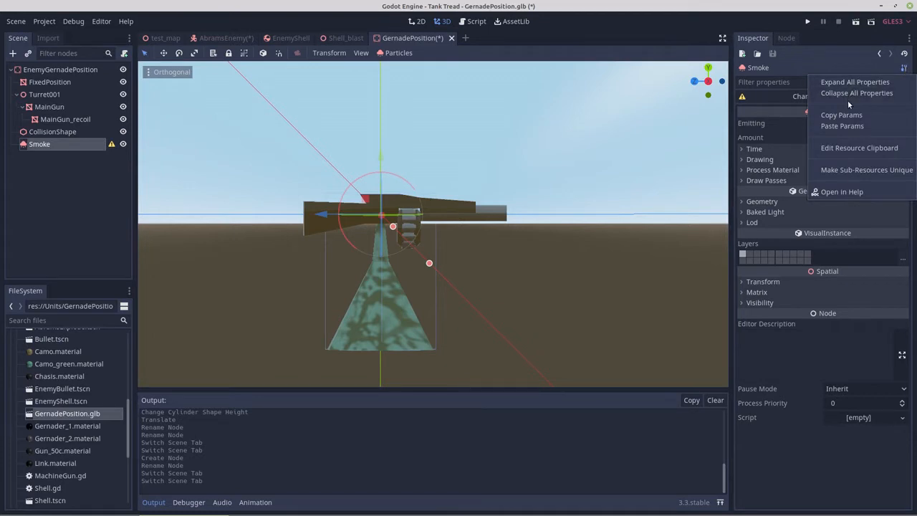
pyautogui.click(843, 126)
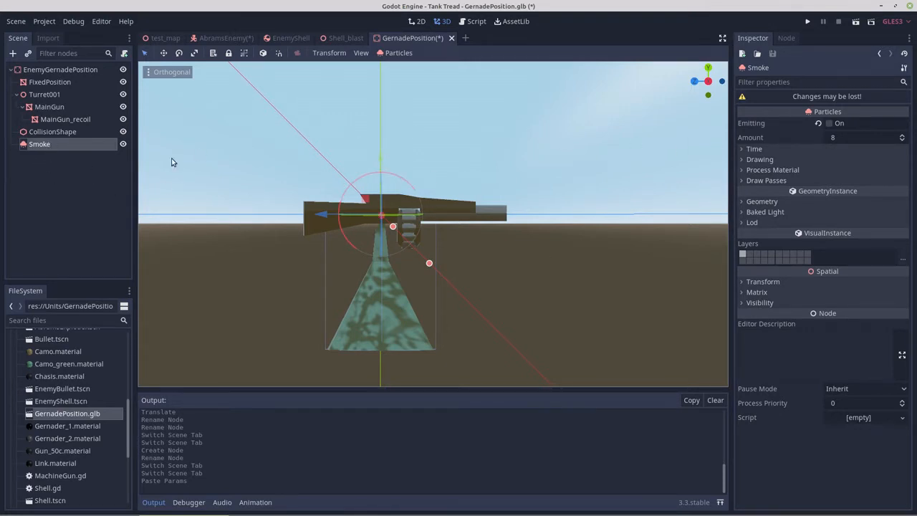
# Rename the Turret001 node as Turret
pyautogui.click(44, 94)
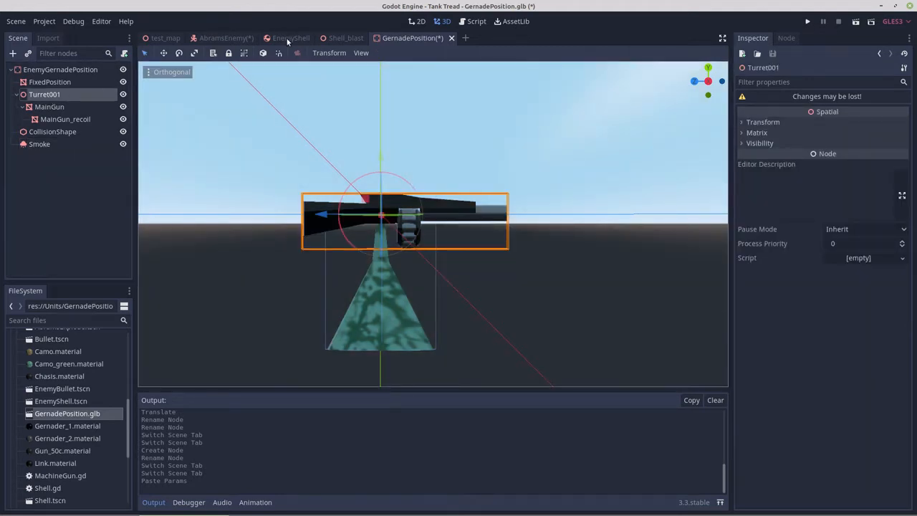
pyautogui.click(69, 96)
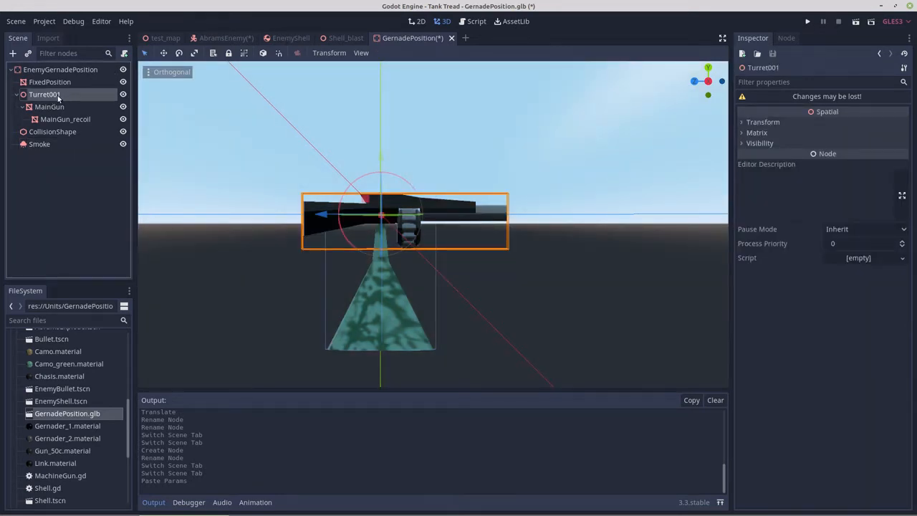
pyautogui.doubleClick(58, 96)
pyautogui.click(64, 95)
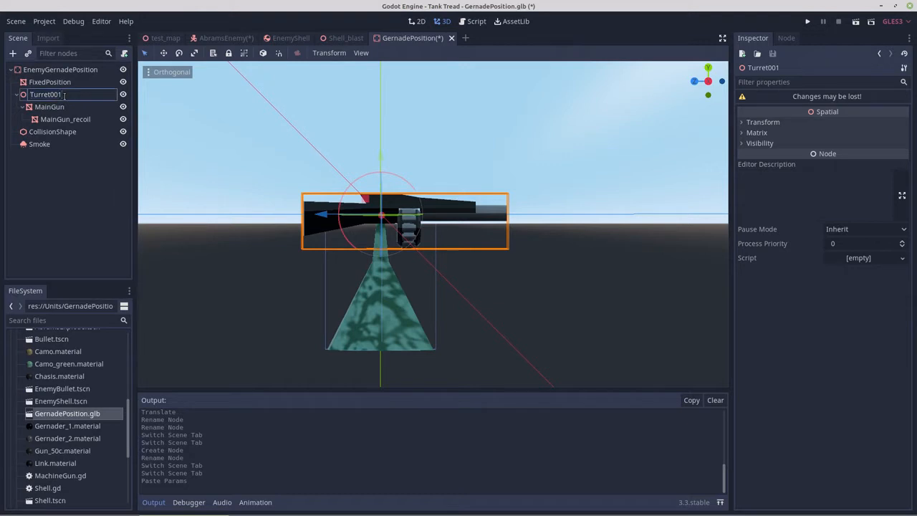
pyautogui.press('BackSpace')
pyautogui.press('BackSpace')
pyautogui.press('BackSpace')
pyautogui.click(49, 179)
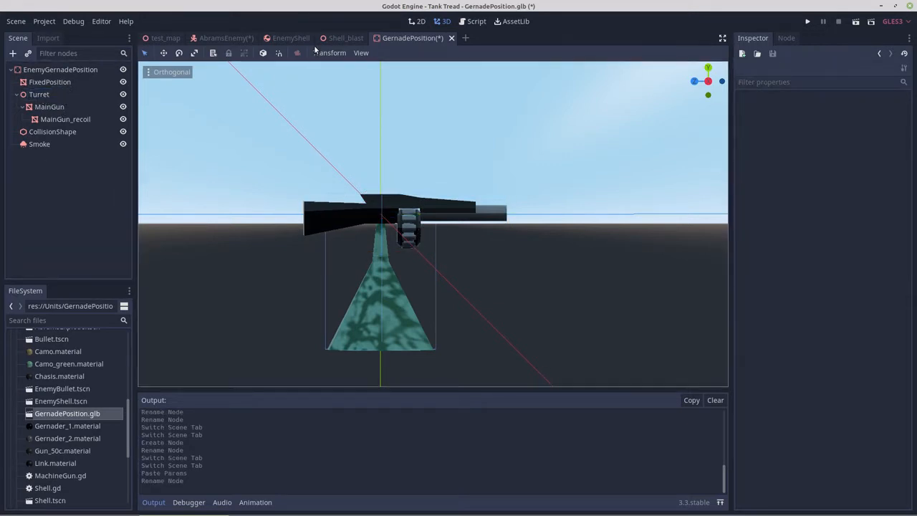
# Check the node tree of the AbramsEnemy scene, and add a Position3D child named Compass to the MainGun node of the GernadePosition scene
pyautogui.click(221, 37)
pyautogui.scroll(2, 47, 132)
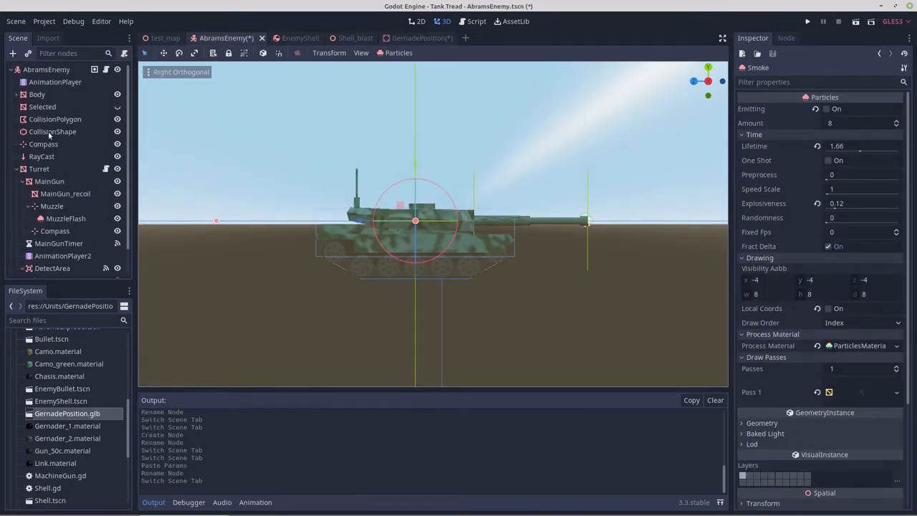
pyautogui.scroll(-2, 50, 140)
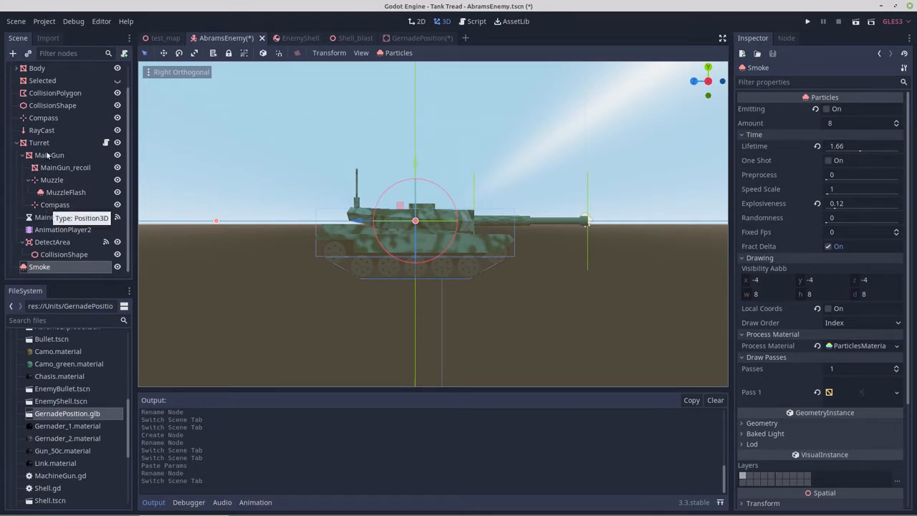
pyautogui.click(414, 40)
pyautogui.click(49, 108)
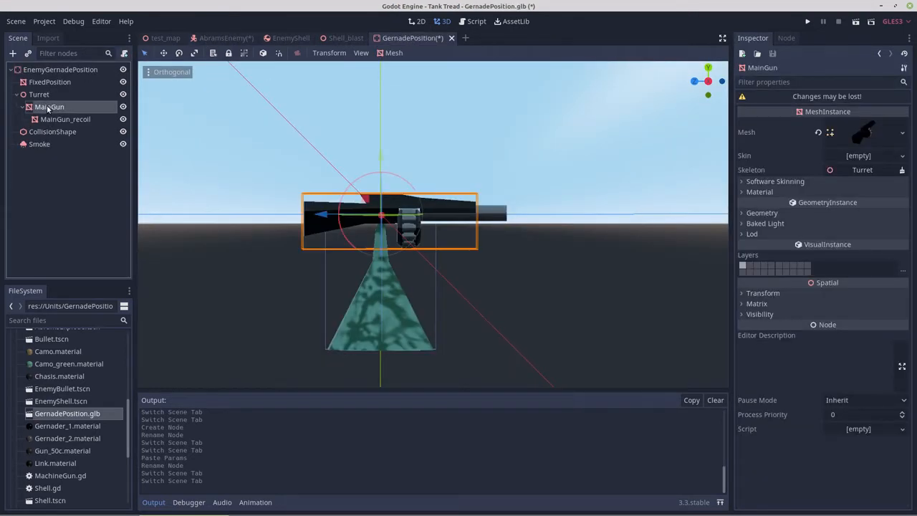
pyautogui.rightClick(49, 108)
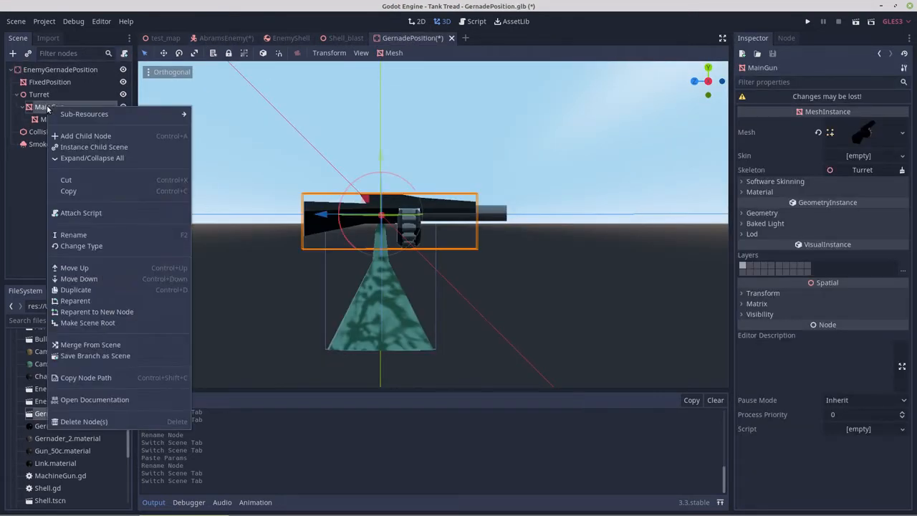
pyautogui.click(84, 137)
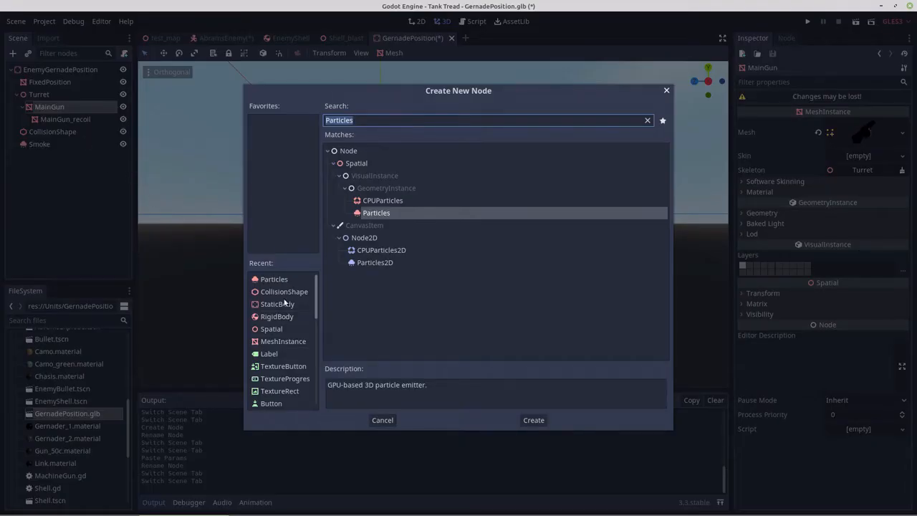
pyautogui.scroll(-3, 283, 304)
pyautogui.scroll(-5, 283, 304)
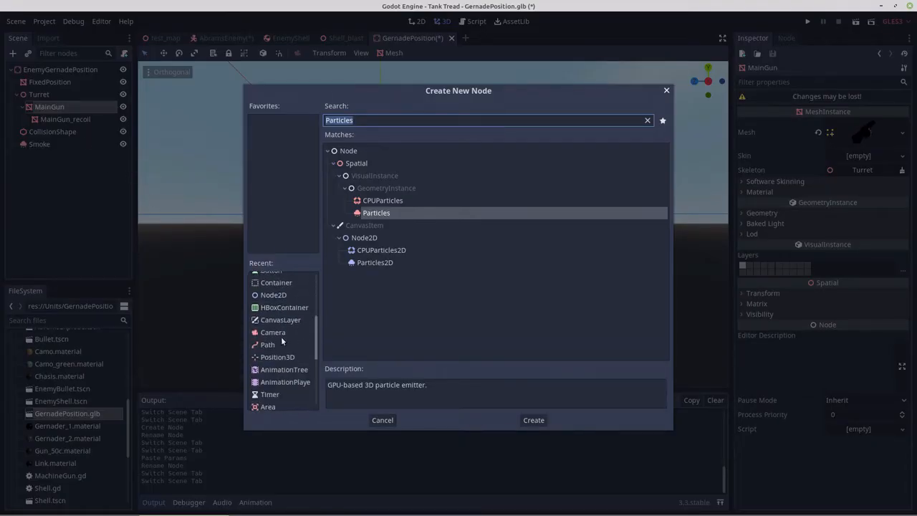
pyautogui.doubleClick(278, 354)
pyautogui.click(59, 133)
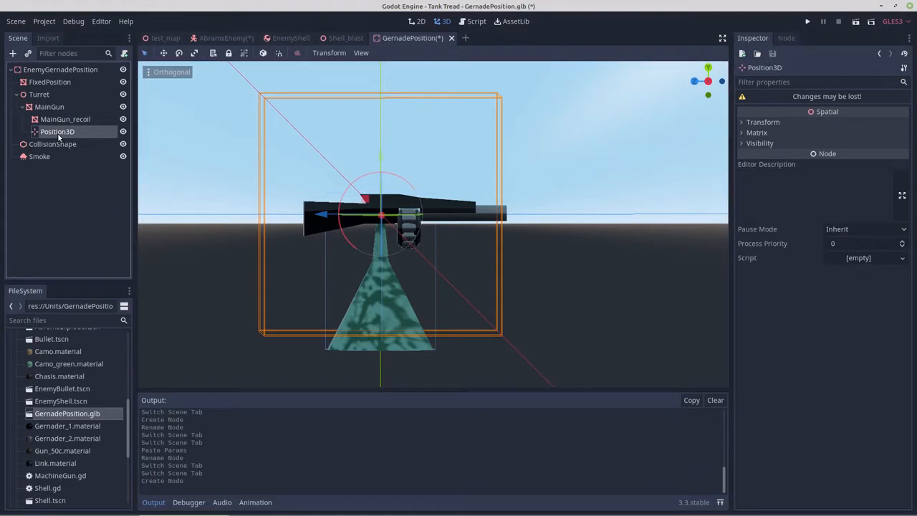
pyautogui.write('Compass')
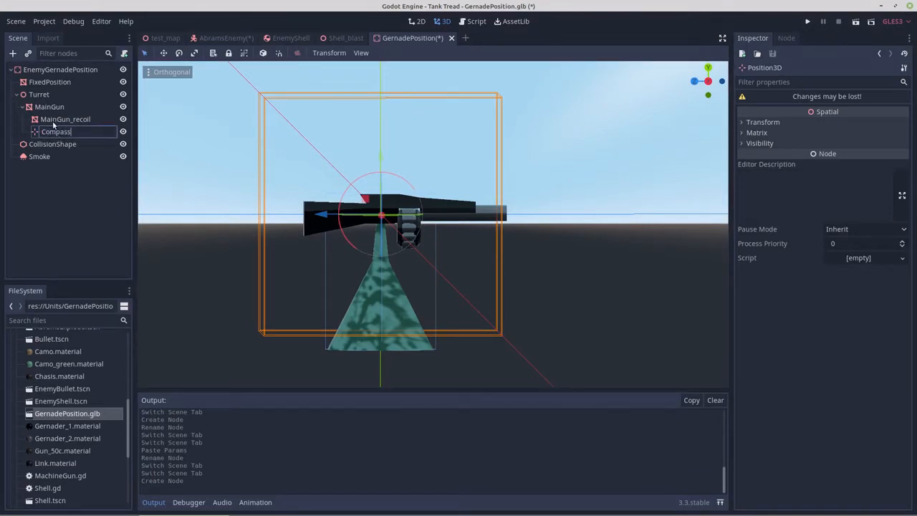
# Add a Position3D child named Muzzle to the MainGun_recoil node and move it along the barrel to the barrel's front end
pyautogui.click(53, 121)
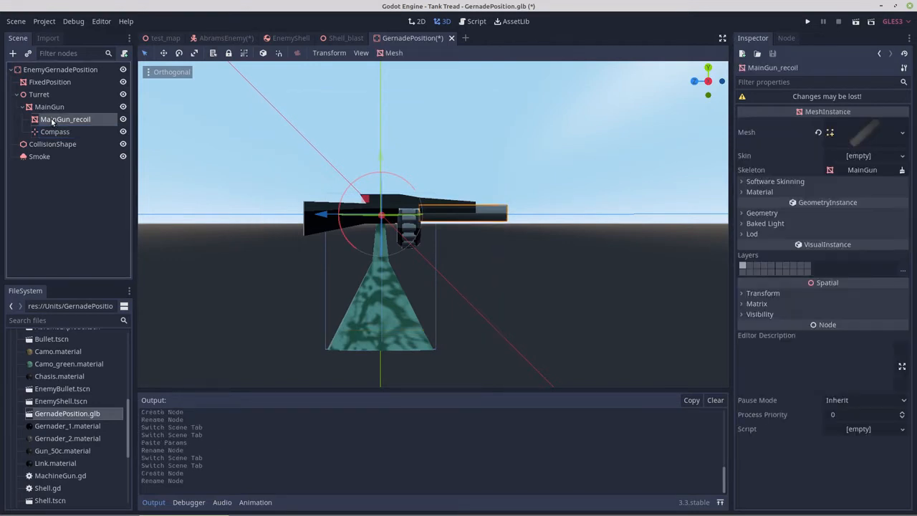
pyautogui.rightClick(52, 122)
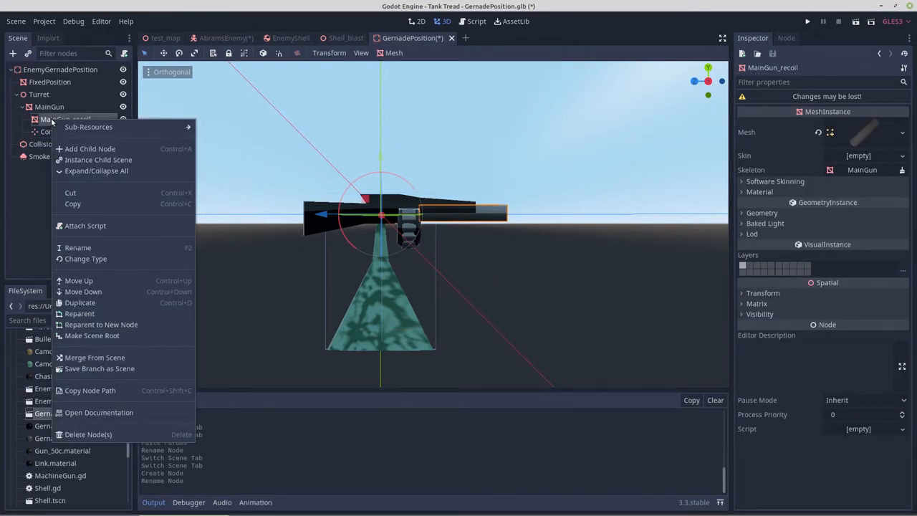
pyautogui.click(65, 149)
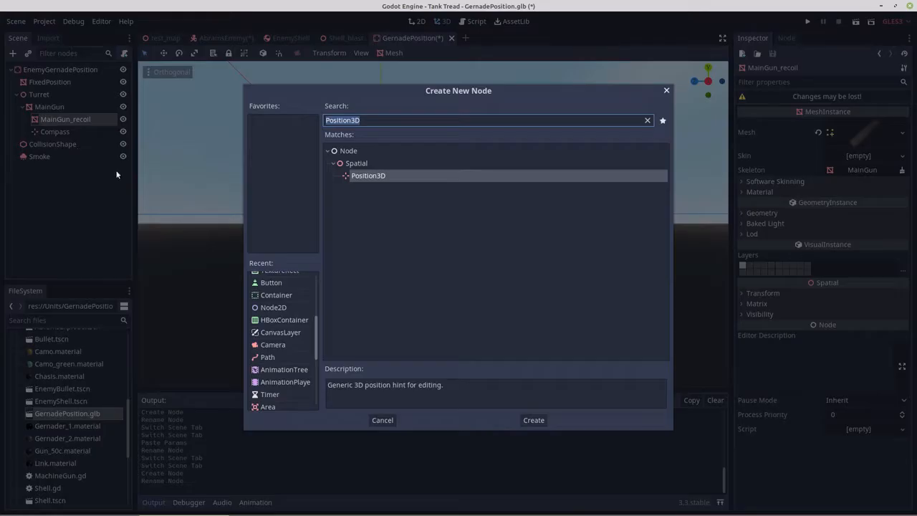
pyautogui.scroll(5, 290, 308)
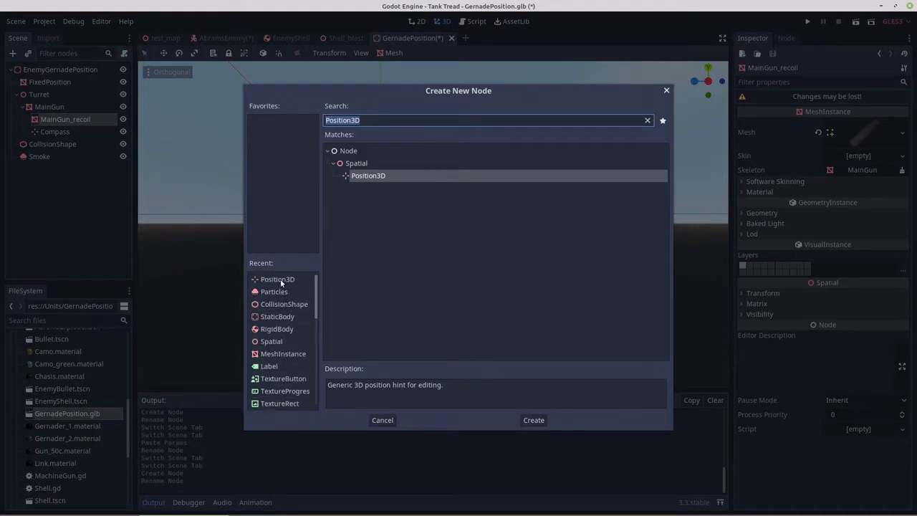
pyautogui.doubleClick(281, 279)
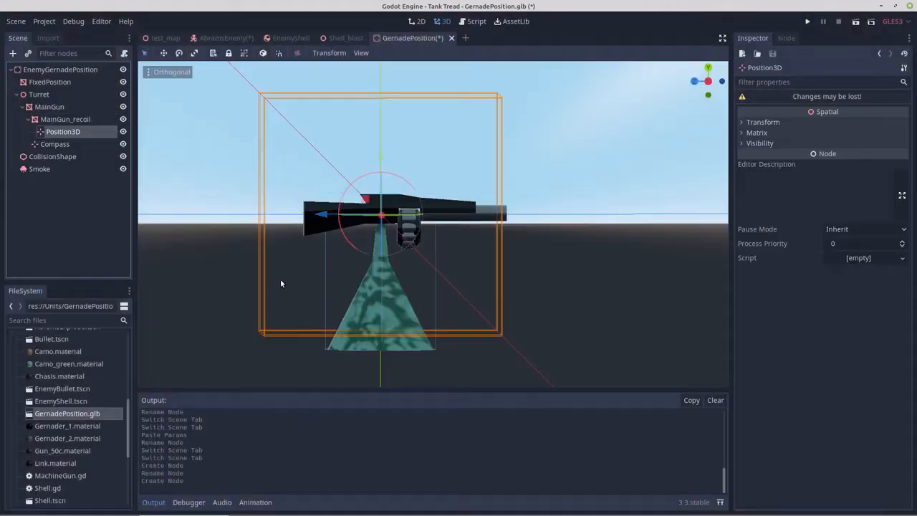
pyautogui.doubleClick(64, 132)
pyautogui.write('Muzzle')
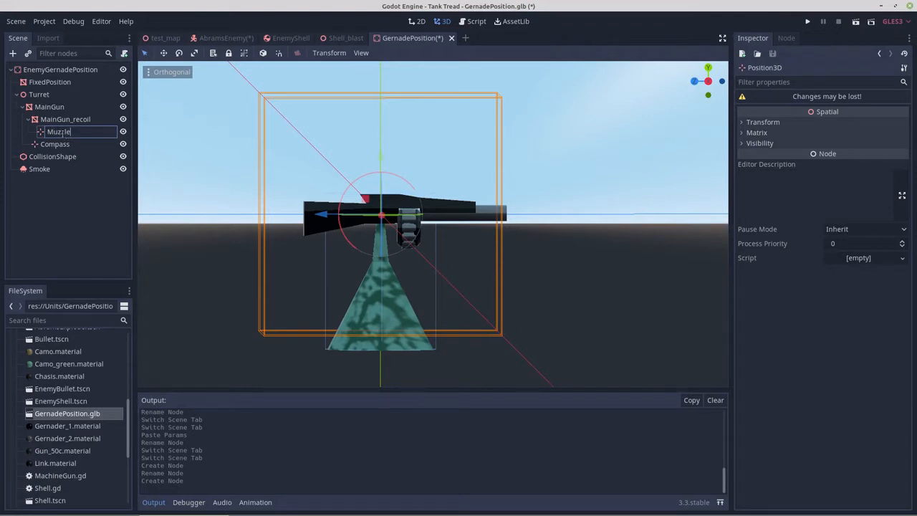
pyautogui.press('Return')
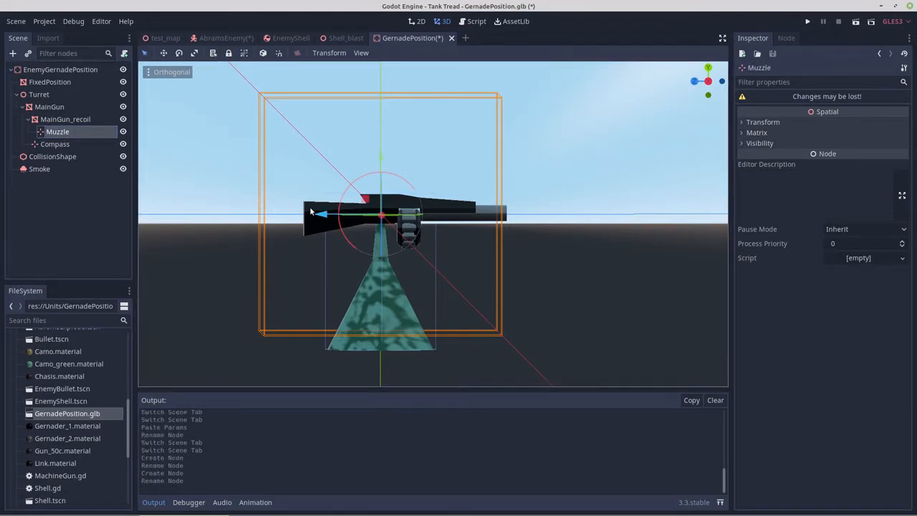
pyautogui.moveTo(320, 216); pyautogui.dragTo(443, 226)
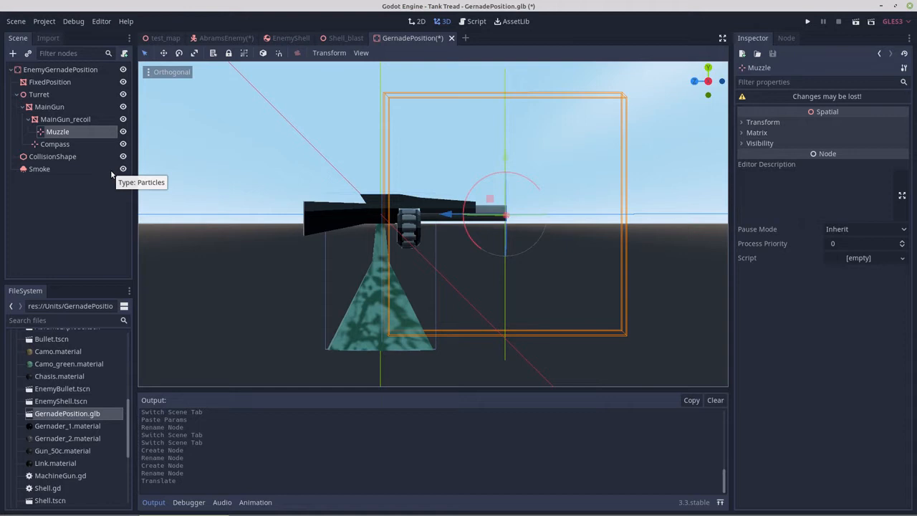
# Check the muzzle nodes in the AbramsEnemy scene, and add a Particles child named MuzzleFlash to the Muzzle node of the GernadePosition scene
pyautogui.click(56, 121)
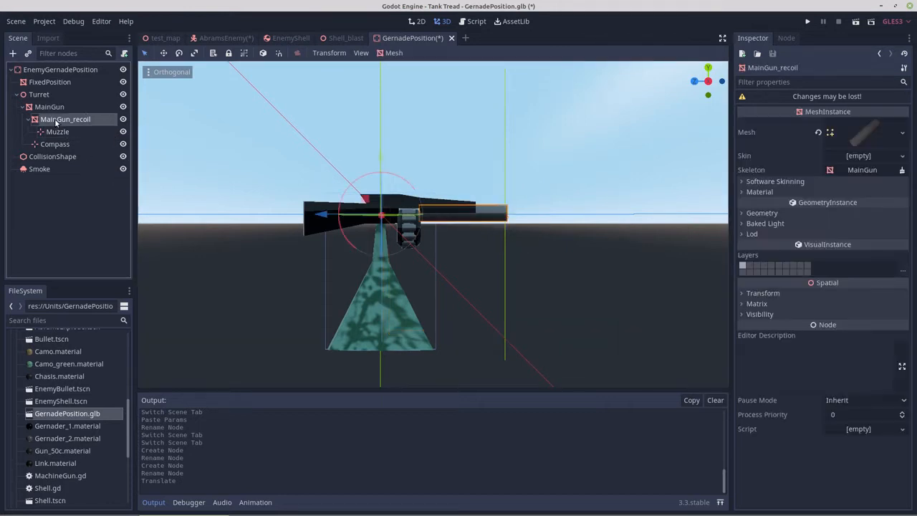
pyautogui.click(240, 39)
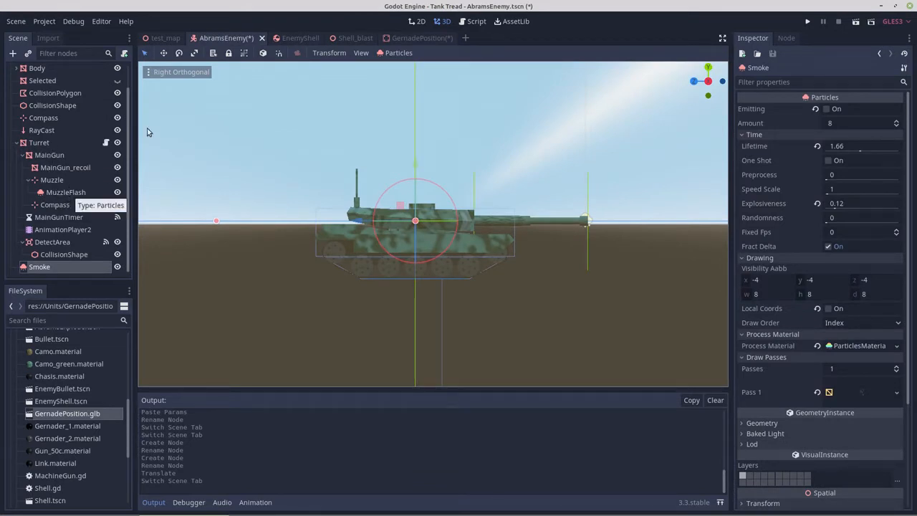
pyautogui.click(409, 38)
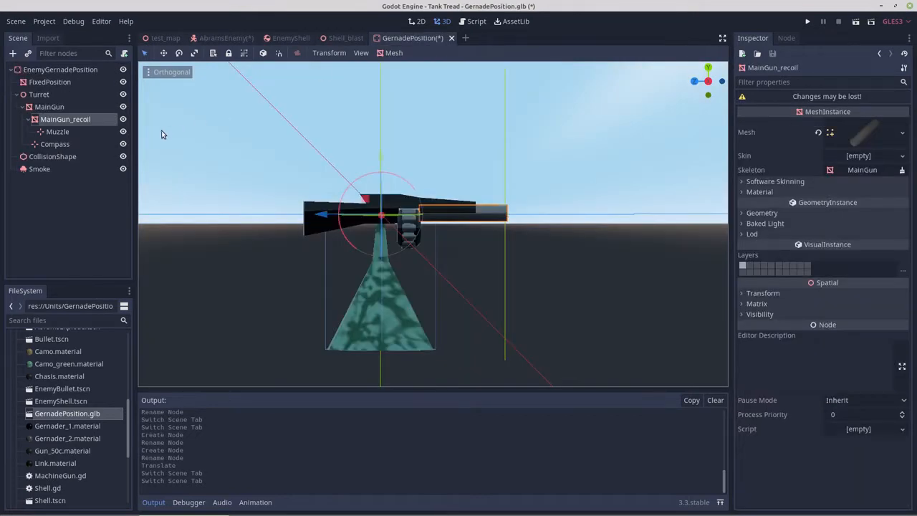
pyautogui.click(56, 132)
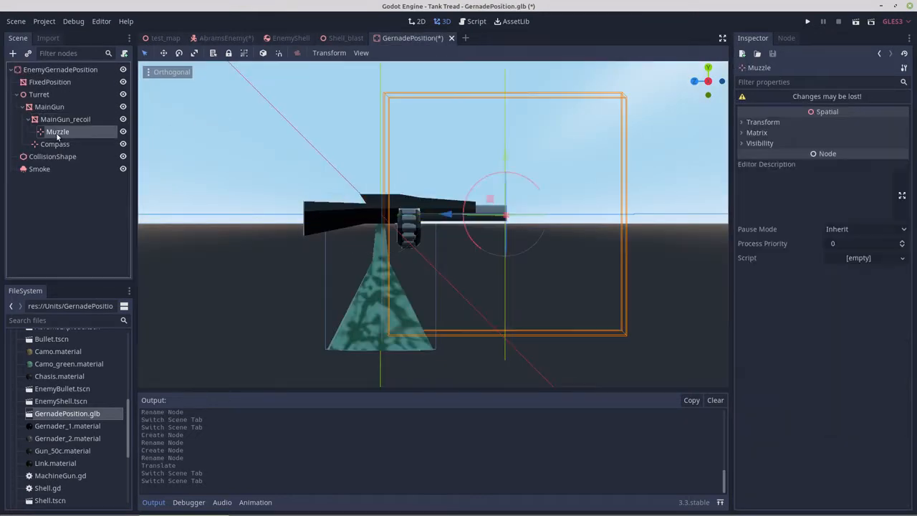
pyautogui.rightClick(57, 133)
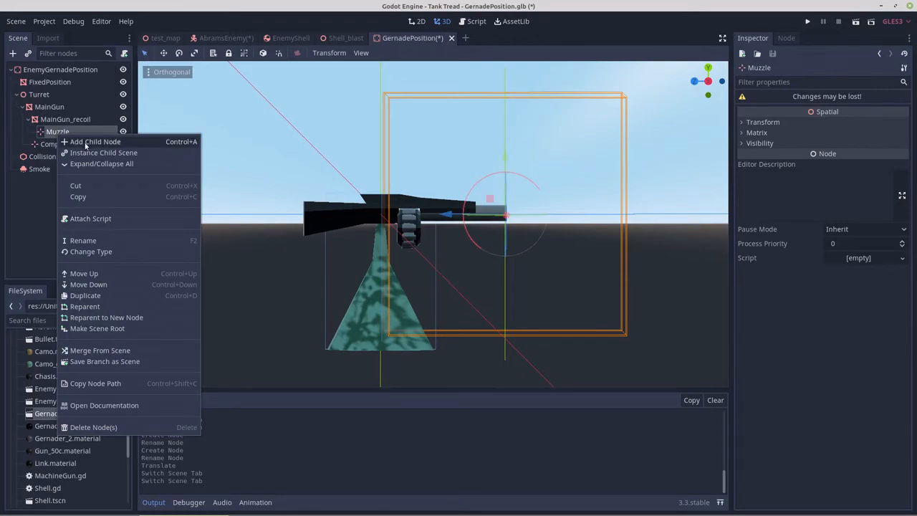
pyautogui.click(86, 142)
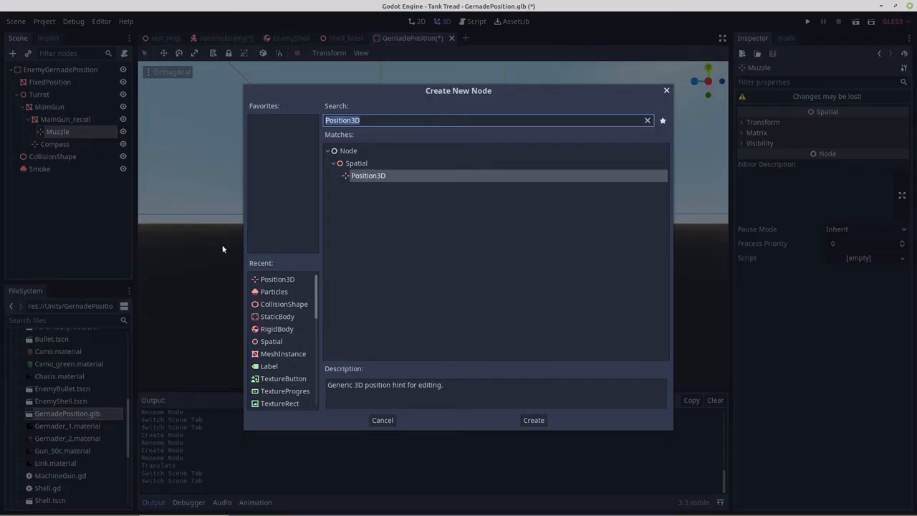
pyautogui.click(271, 294)
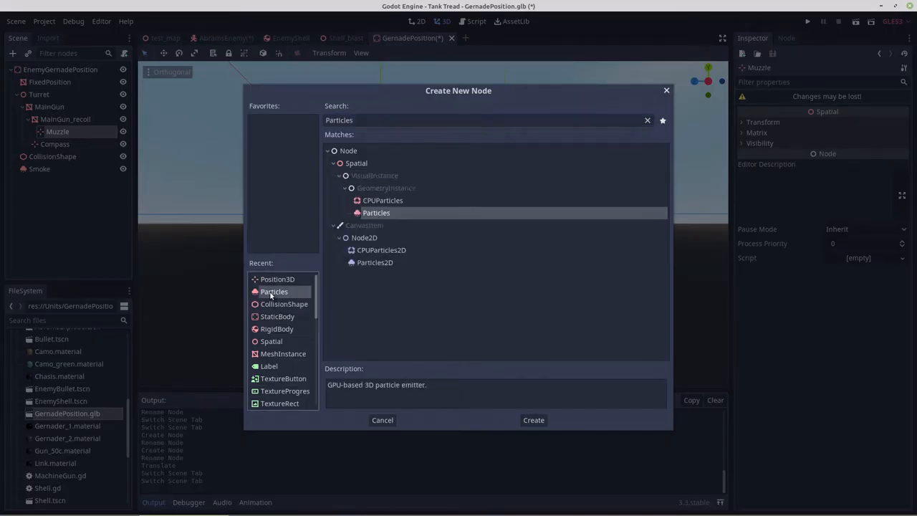
pyautogui.doubleClick(271, 294)
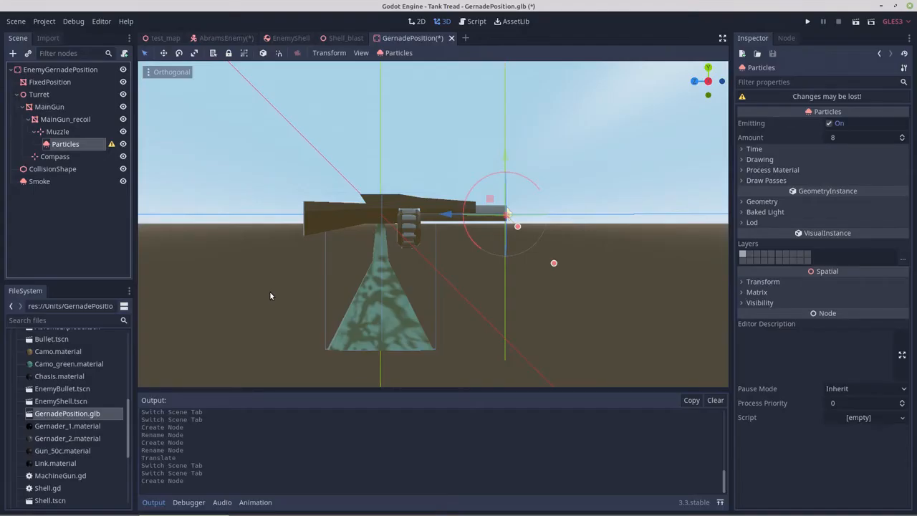
pyautogui.doubleClick(67, 147)
pyautogui.write('Mu')
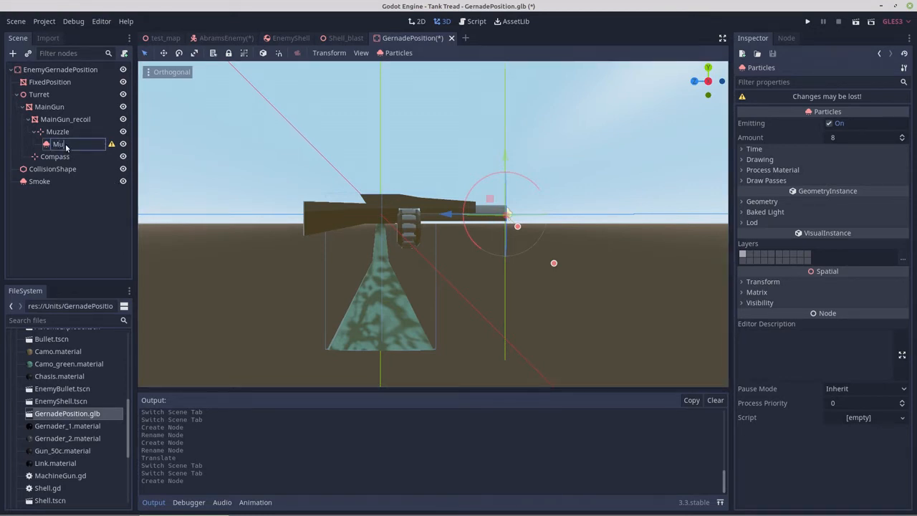
pyautogui.write('zzleFlash')
pyautogui.press('Return')
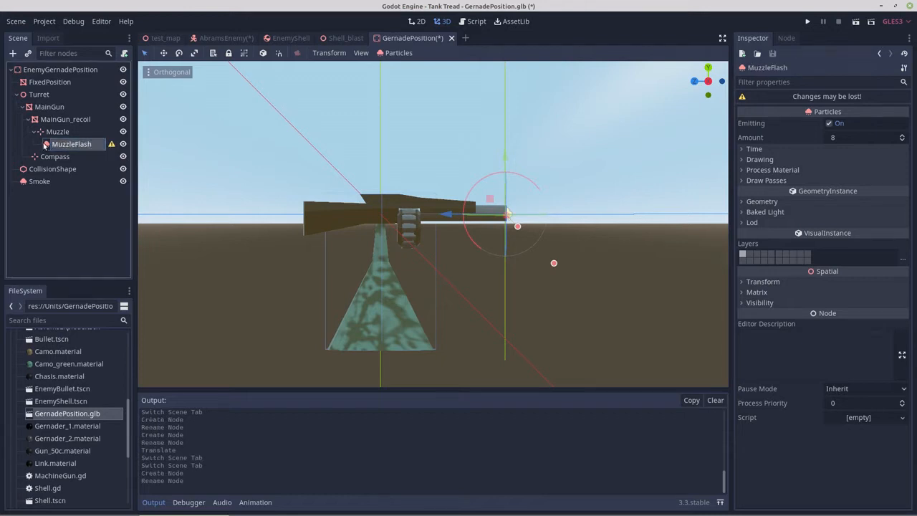
# Copy the parameters of the MuzzleFlash node in the AbramsEnemy scene and paste them onto the MuzzleFlash node of the GernadePosition scene
pyautogui.click(229, 38)
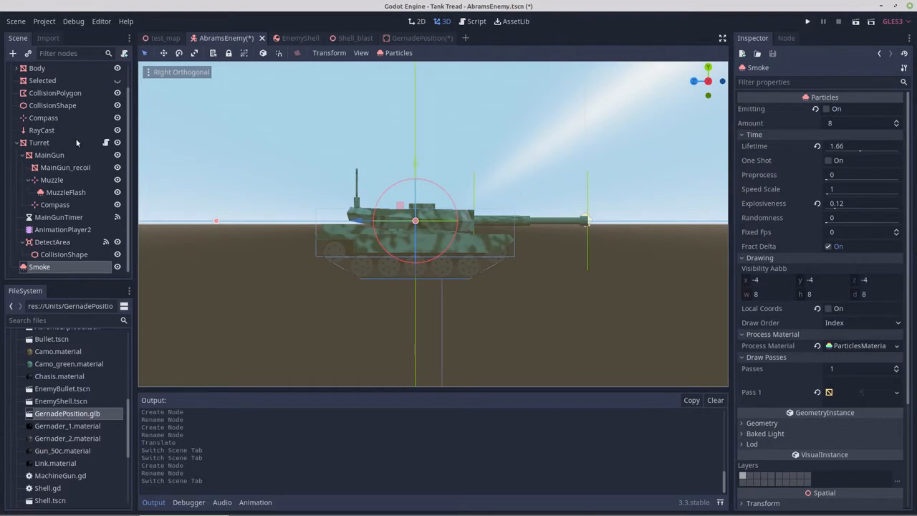
pyautogui.click(63, 194)
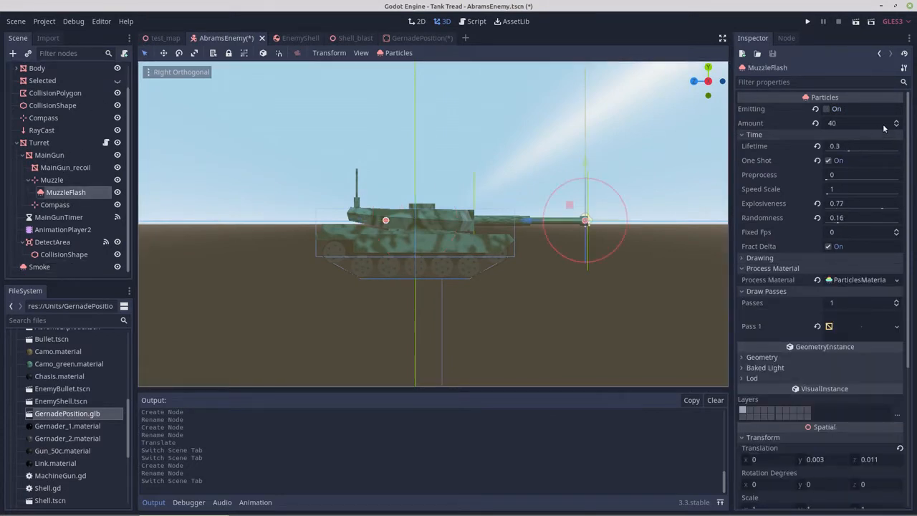
pyautogui.click(904, 68)
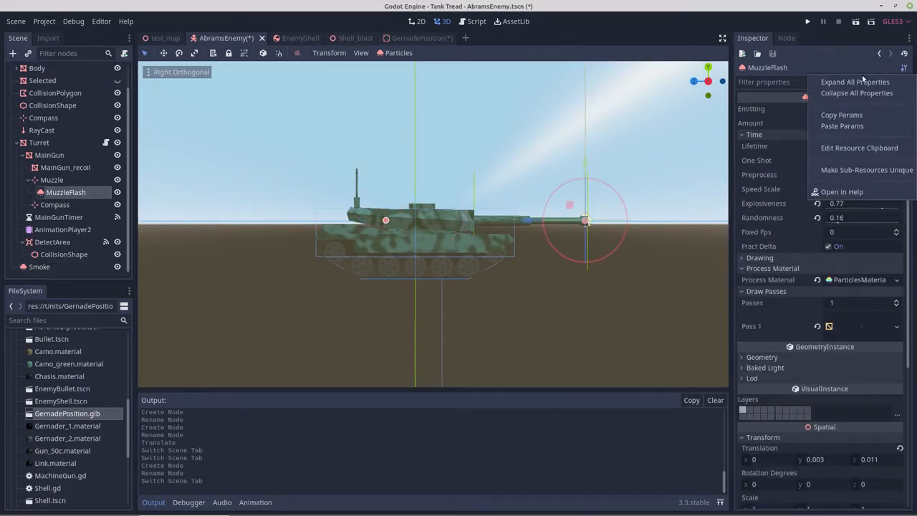
pyautogui.click(844, 115)
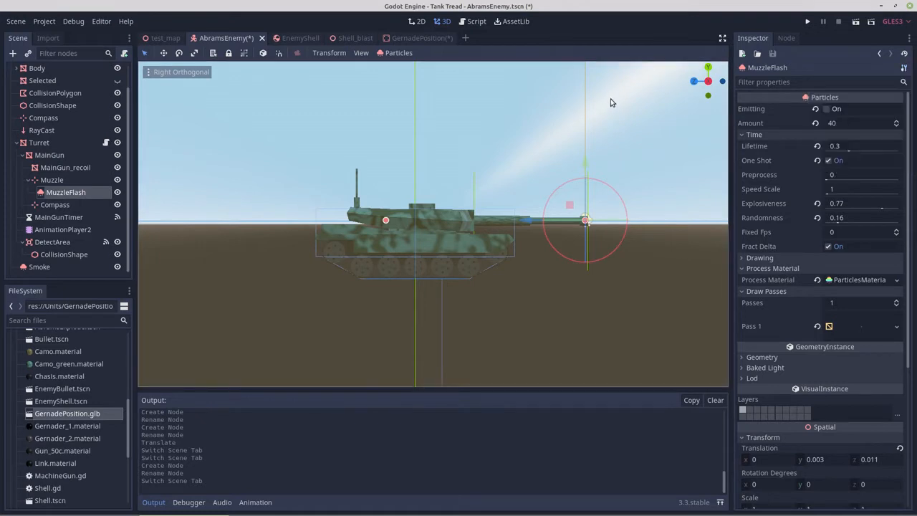
pyautogui.click(423, 38)
pyautogui.rightClick(62, 147)
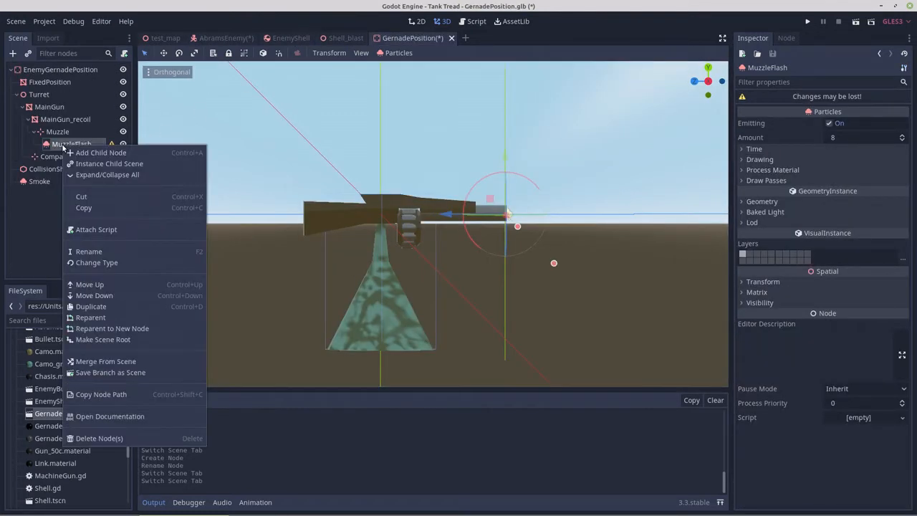
pyautogui.click(46, 141)
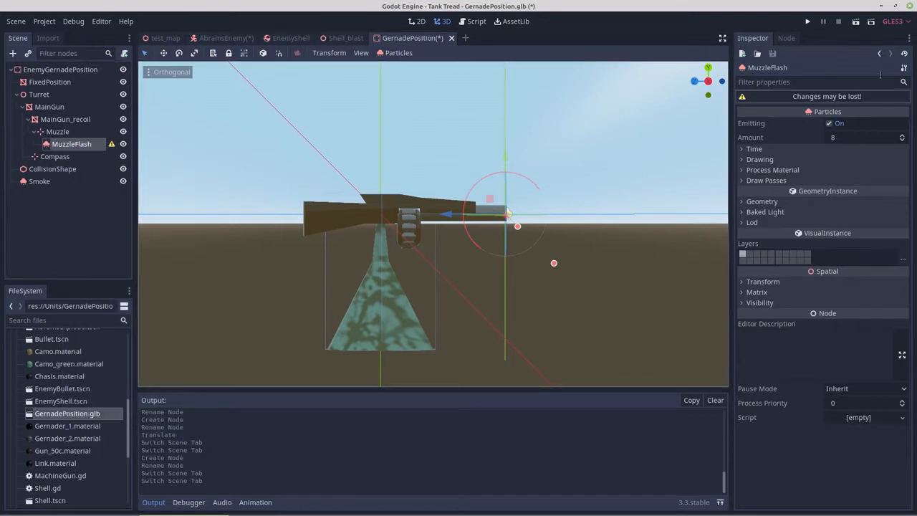
pyautogui.click(904, 68)
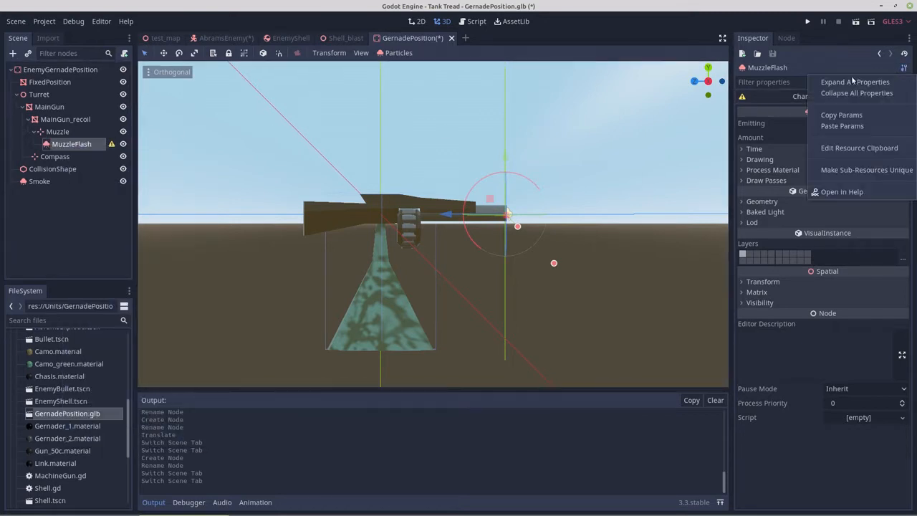
pyautogui.click(837, 126)
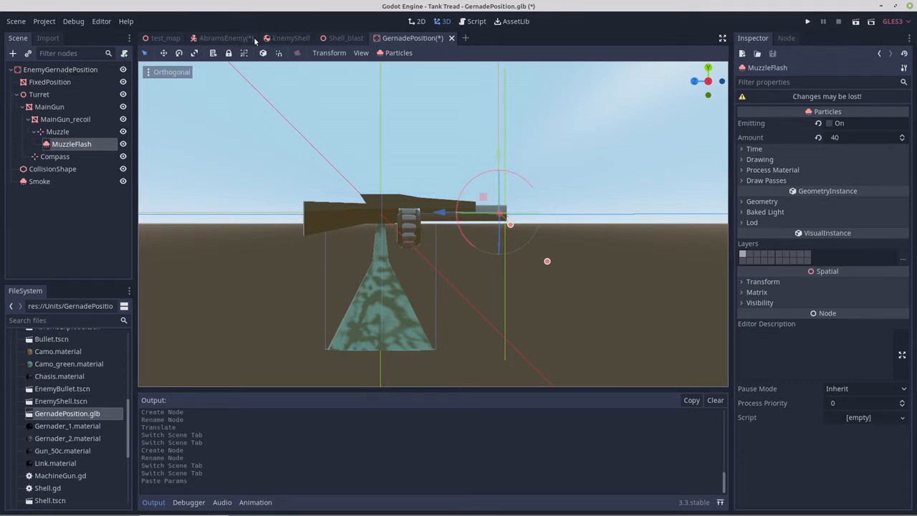
# Check the Turret node in the AbramsEnemy scene, and change the GernadePosition scene's Turret node type to MeshInstance
pyautogui.click(222, 41)
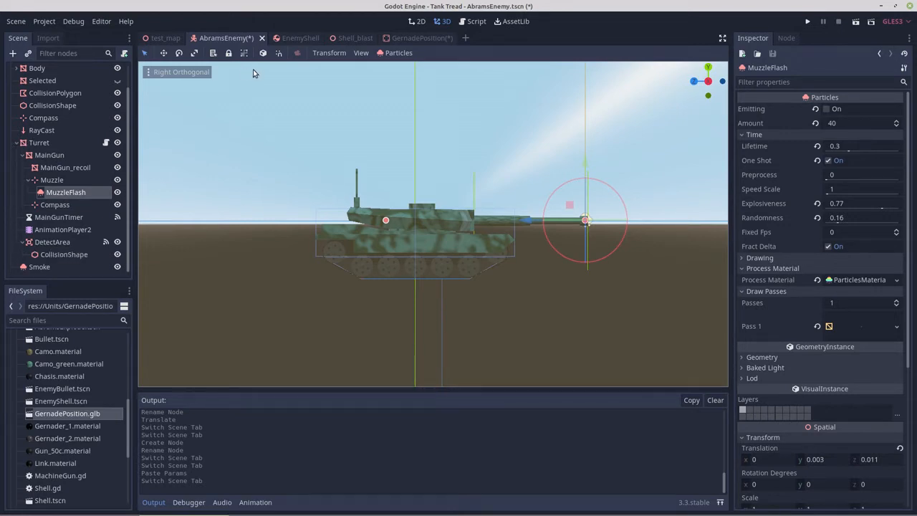
pyautogui.click(405, 40)
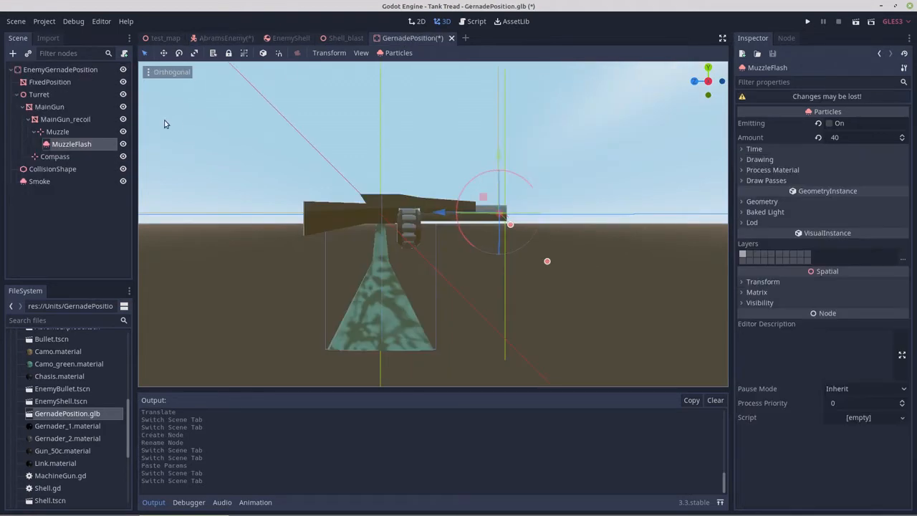
pyautogui.click(41, 96)
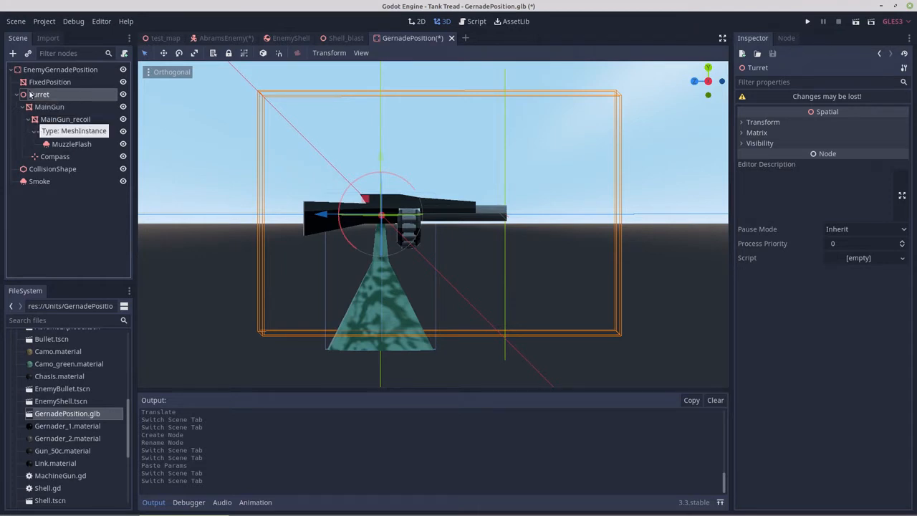
pyautogui.rightClick(30, 94)
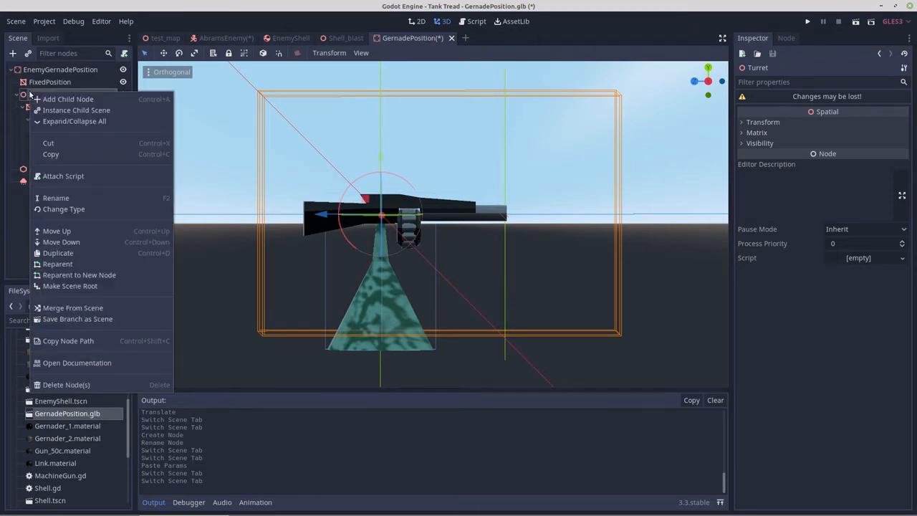
pyautogui.click(58, 208)
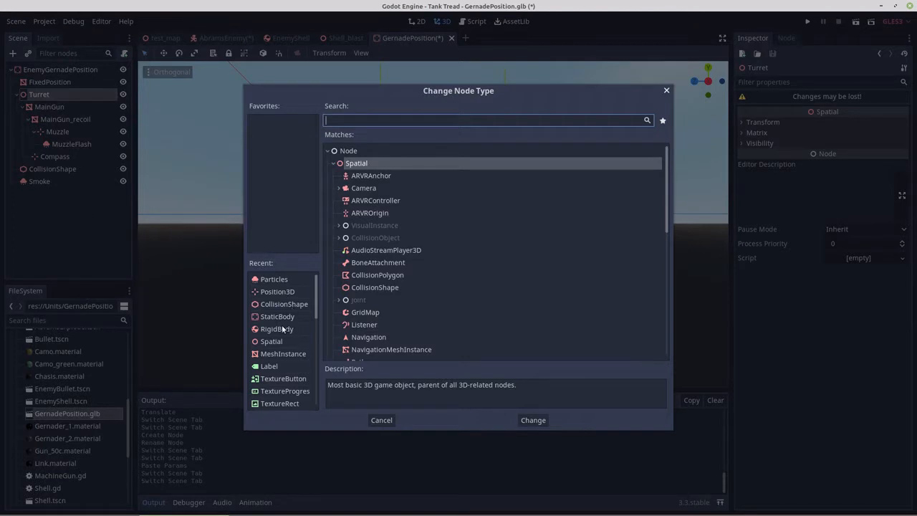
pyautogui.doubleClick(277, 356)
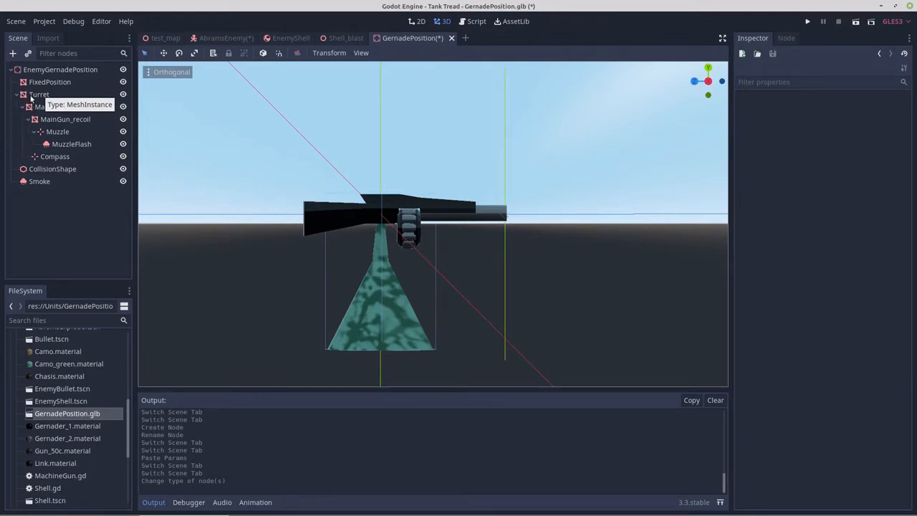
# Add an Area child node to the Turret node and name it DetectArea
pyautogui.click(30, 96)
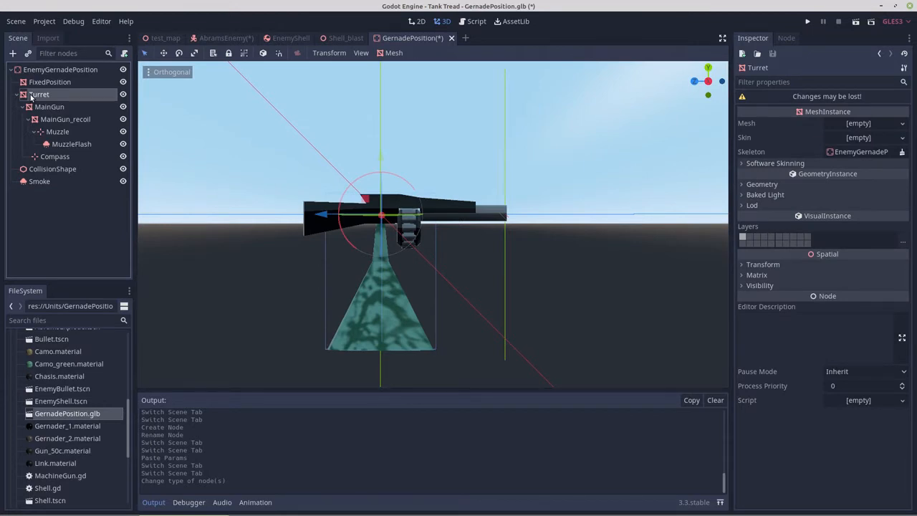
pyautogui.rightClick(30, 97)
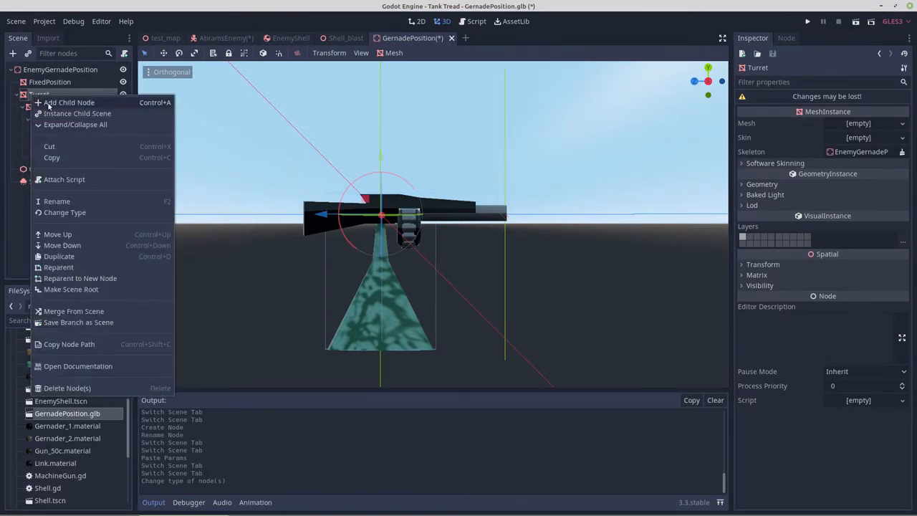
pyautogui.click(48, 104)
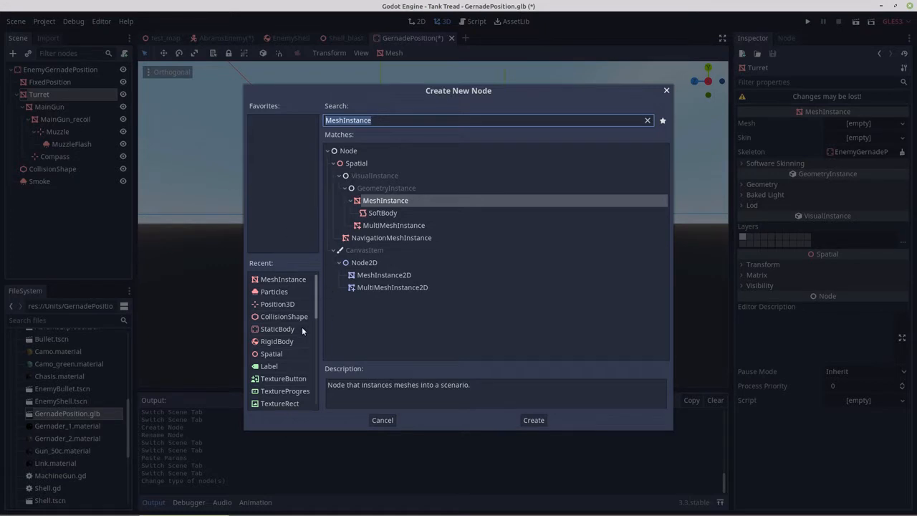
pyautogui.scroll(-1, 284, 332)
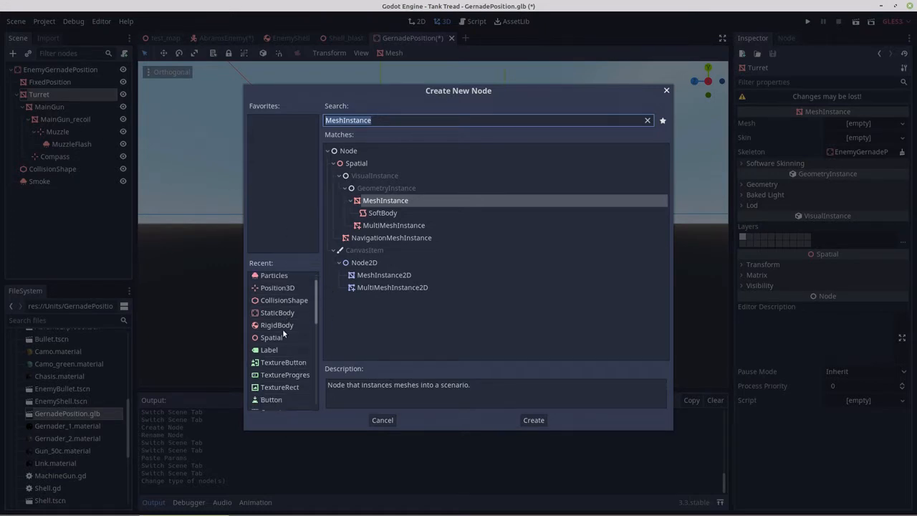
pyautogui.scroll(2, 284, 332)
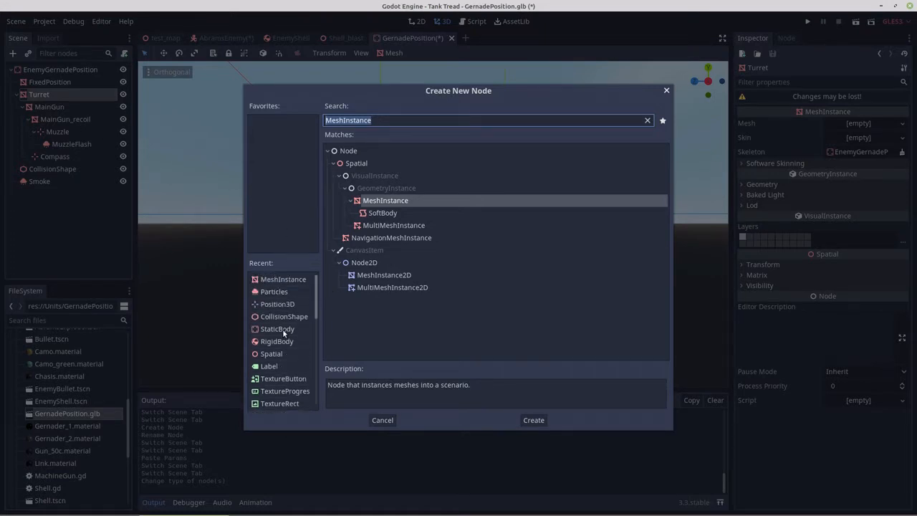
pyautogui.scroll(-10, 284, 332)
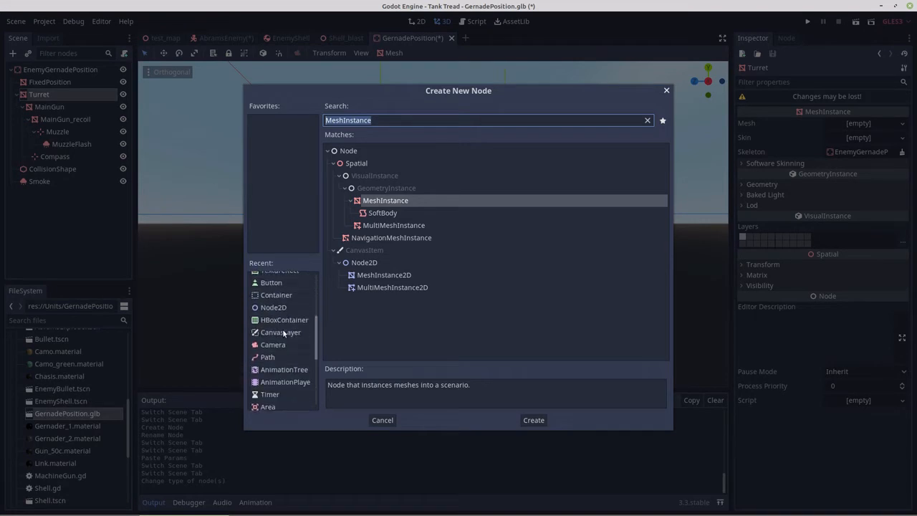
pyautogui.scroll(-4, 283, 332)
pyautogui.doubleClick(272, 357)
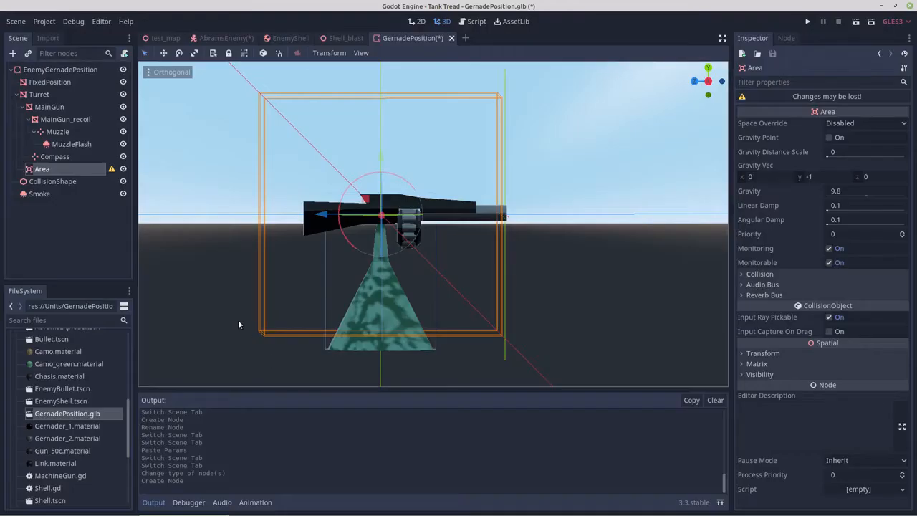
pyautogui.doubleClick(37, 172)
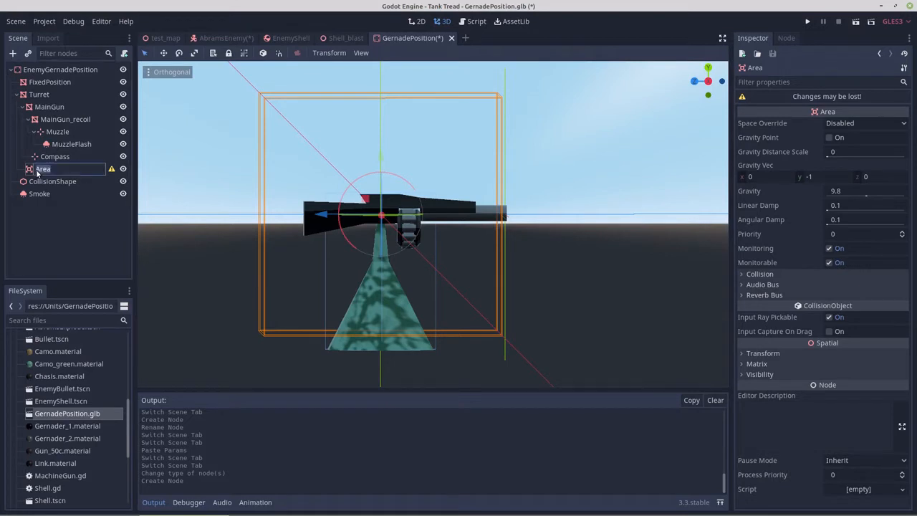
pyautogui.click(63, 170)
pyautogui.write('Detect')
pyautogui.press('Return')
# Add a CollisionShape child to the DetectArea node and give it a new CylinderShape
pyautogui.rightClick(31, 171)
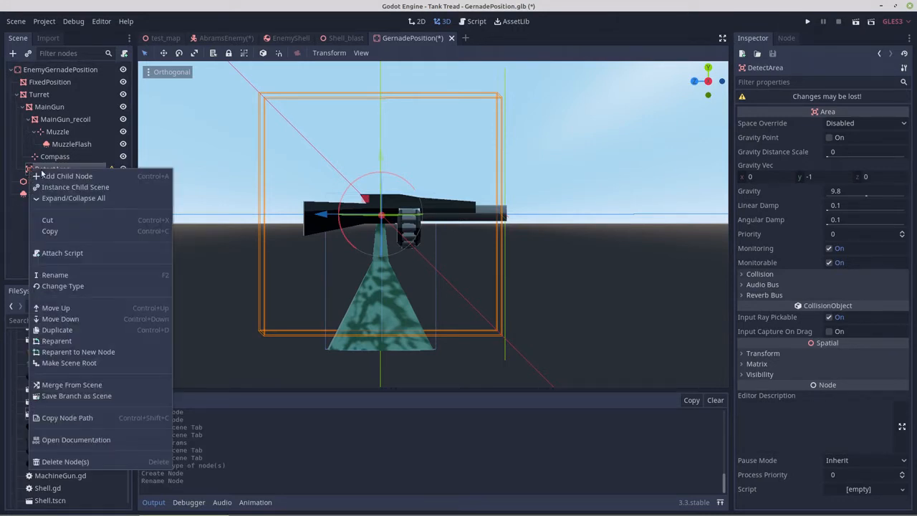
pyautogui.click(46, 178)
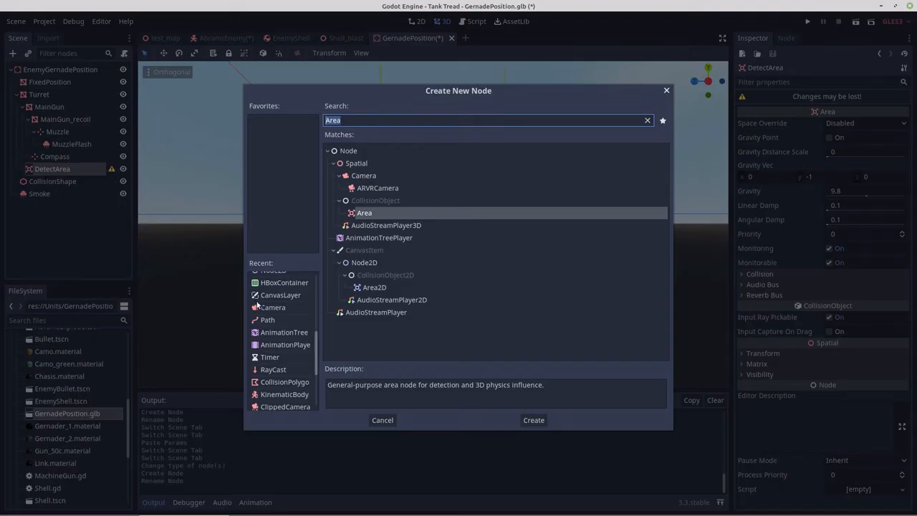
pyautogui.scroll(5, 255, 301)
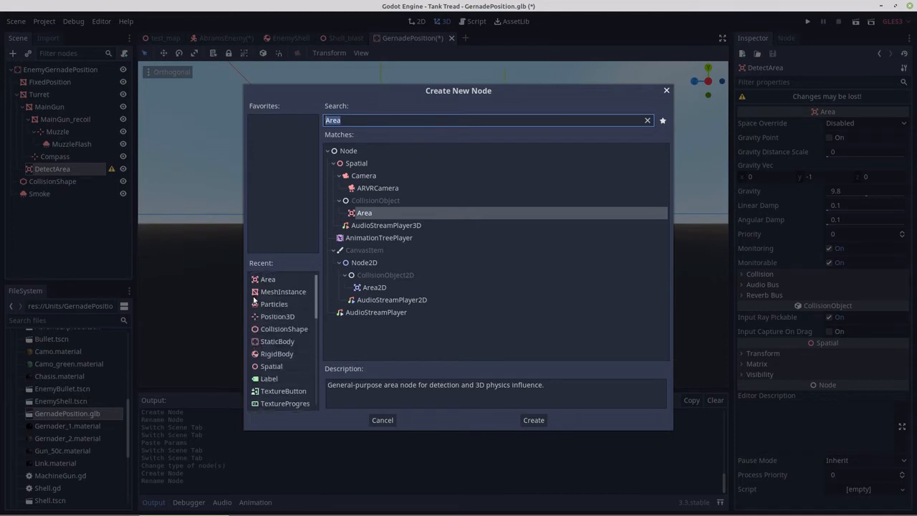
pyautogui.doubleClick(278, 329)
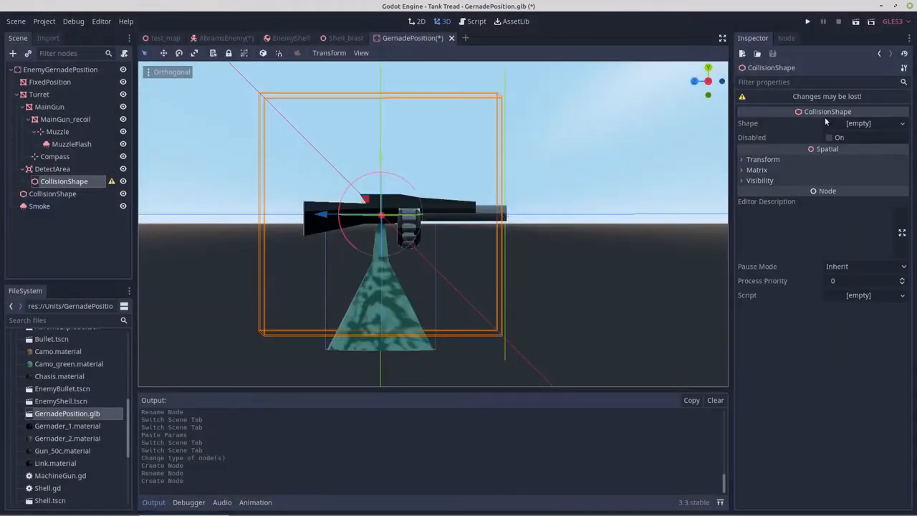
pyautogui.click(849, 124)
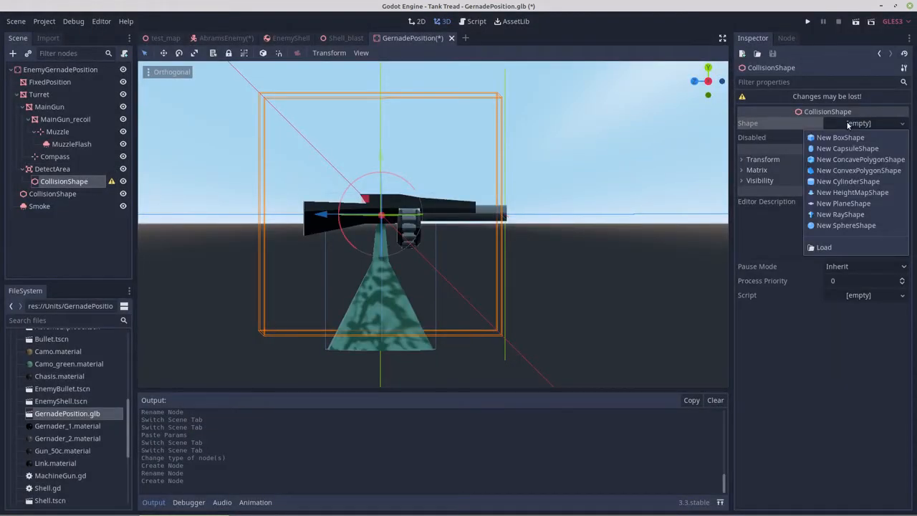
pyautogui.click(834, 182)
# Widen the DetectArea's cylinder collision shape to a radius of about 4.07 in the front view
pyautogui.scroll(-5, 470, 194)
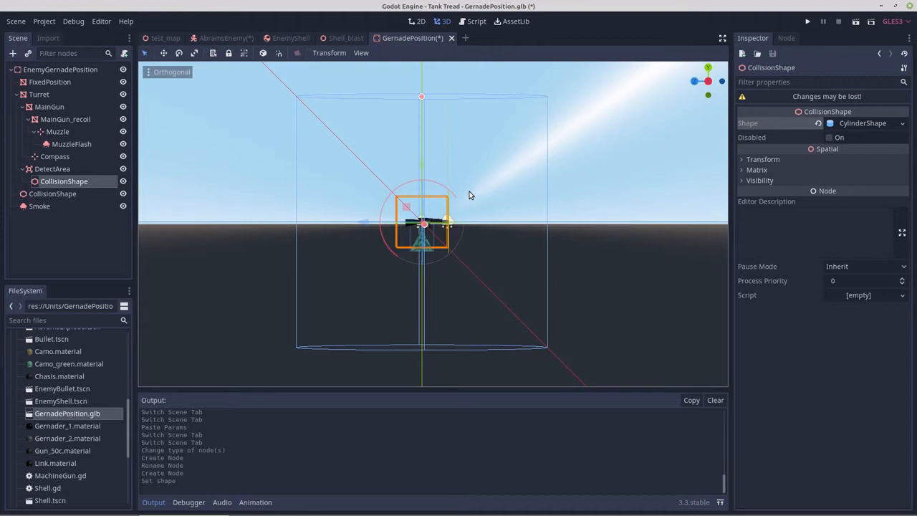
pyautogui.press('KP_1')
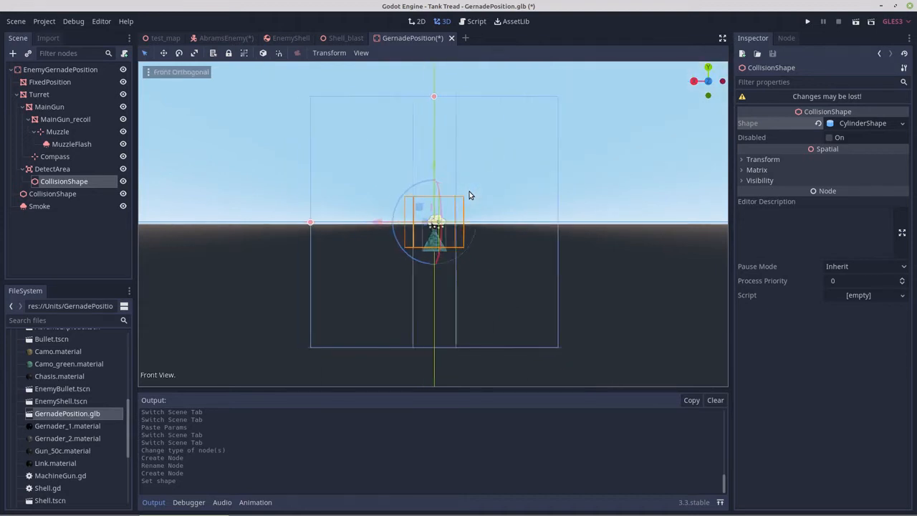
pyautogui.scroll(-5, 326, 226)
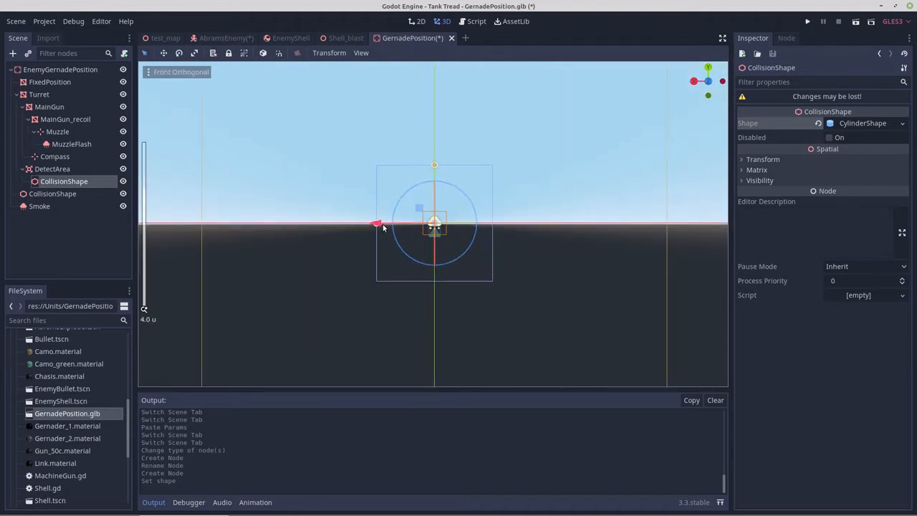
pyautogui.moveTo(375, 222); pyautogui.dragTo(198, 223)
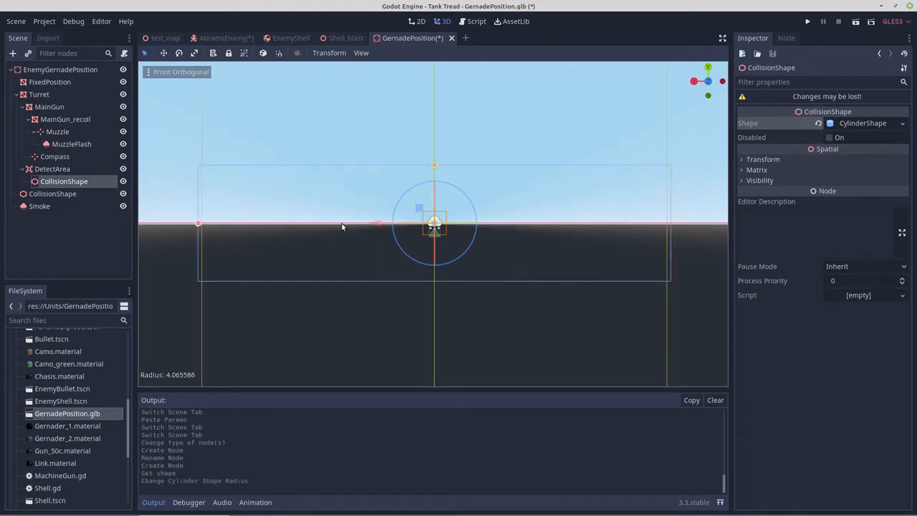
pyautogui.moveTo(342, 226); pyautogui.dragTo(399, 250, button='middle')
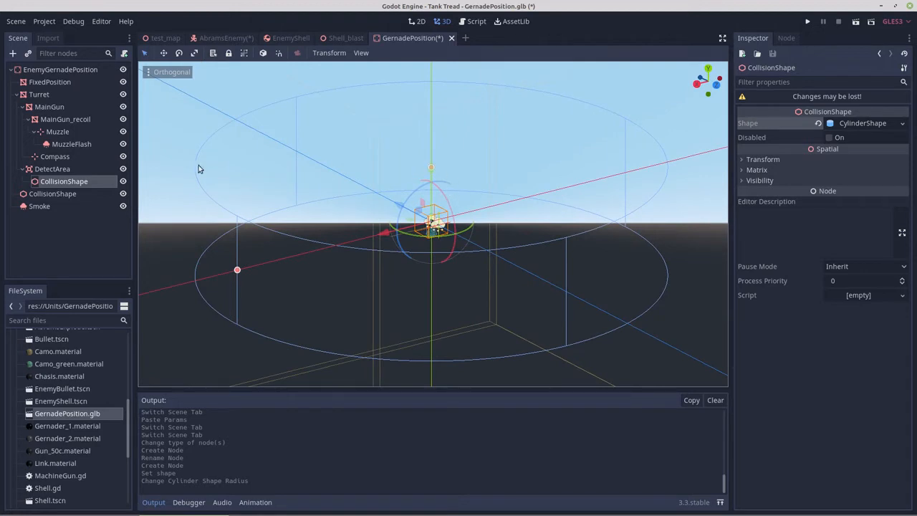
# Attach the existing script res://Units/Turret.gd to the Turret node of the GernadePosition scene and look through its code
pyautogui.click(57, 170)
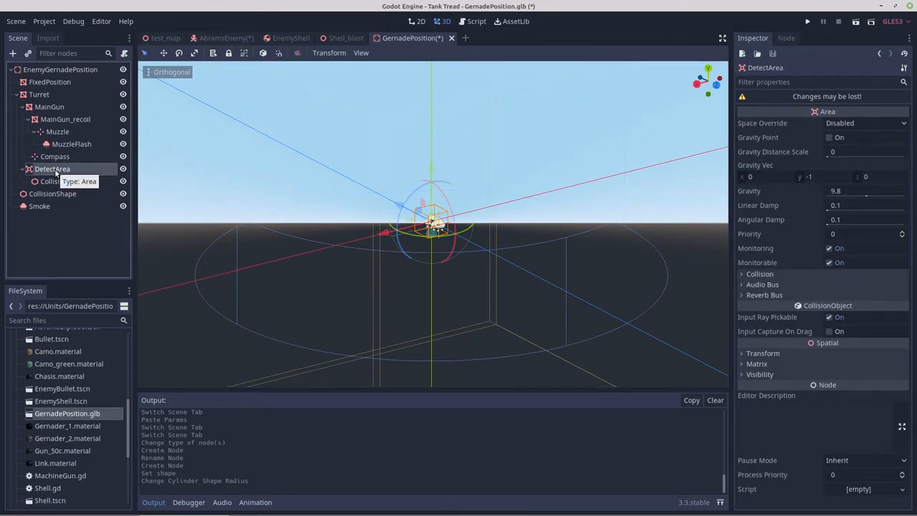
pyautogui.click(52, 107)
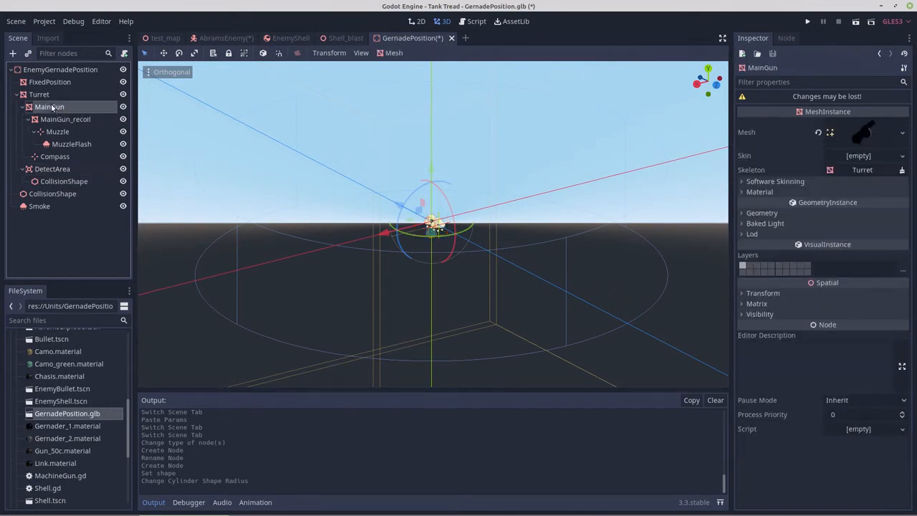
pyautogui.click(225, 38)
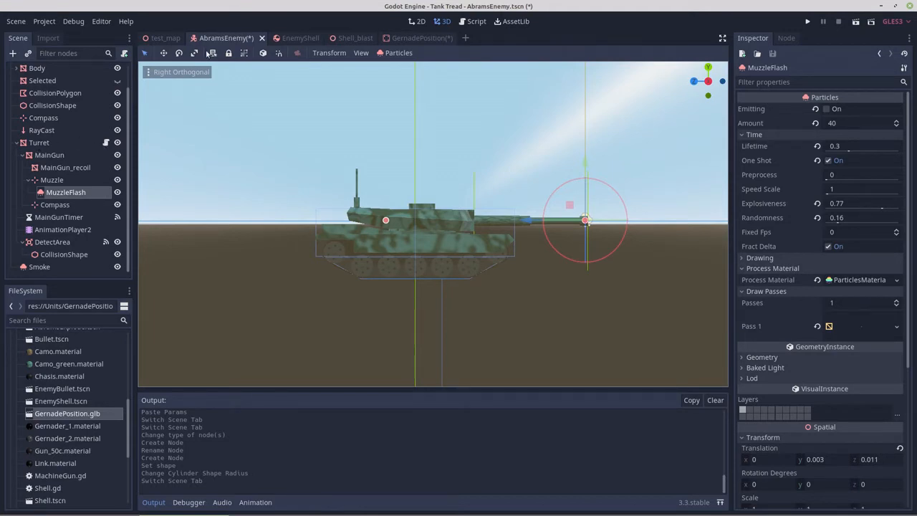
pyautogui.click(420, 38)
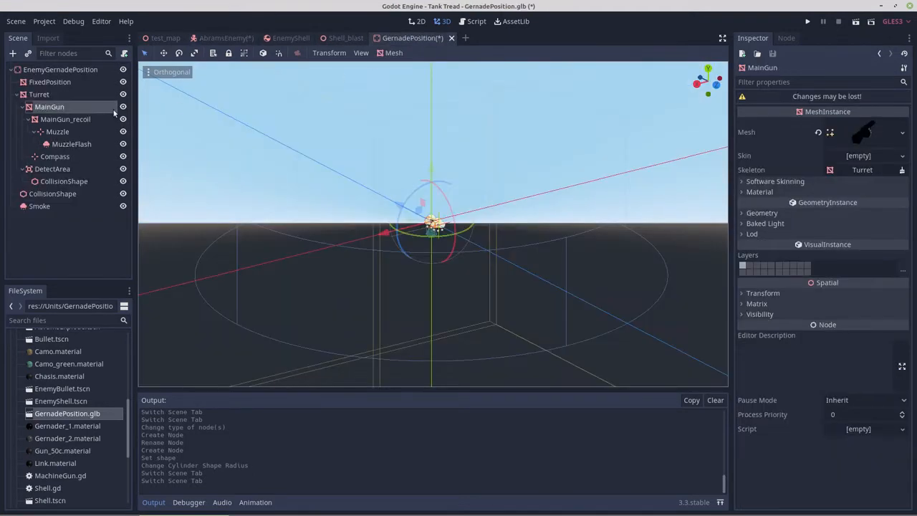
pyautogui.click(41, 95)
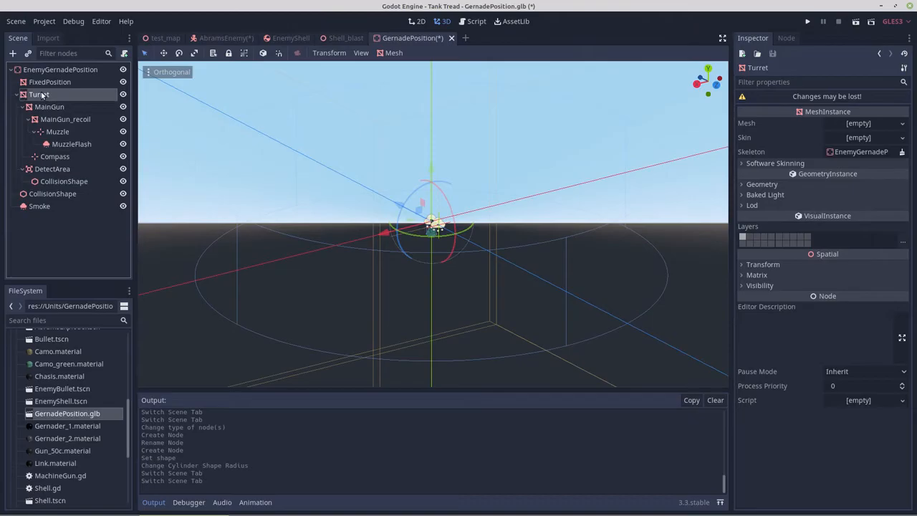
pyautogui.click(124, 54)
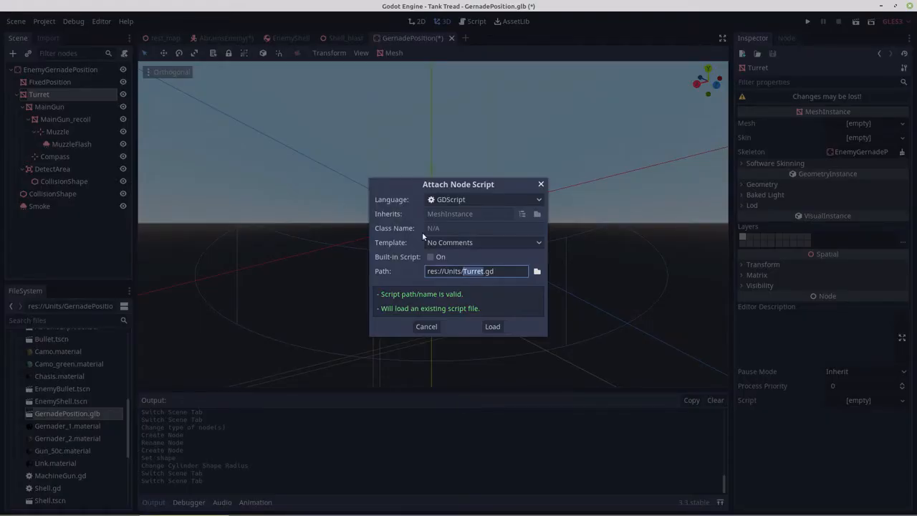
pyautogui.click(493, 327)
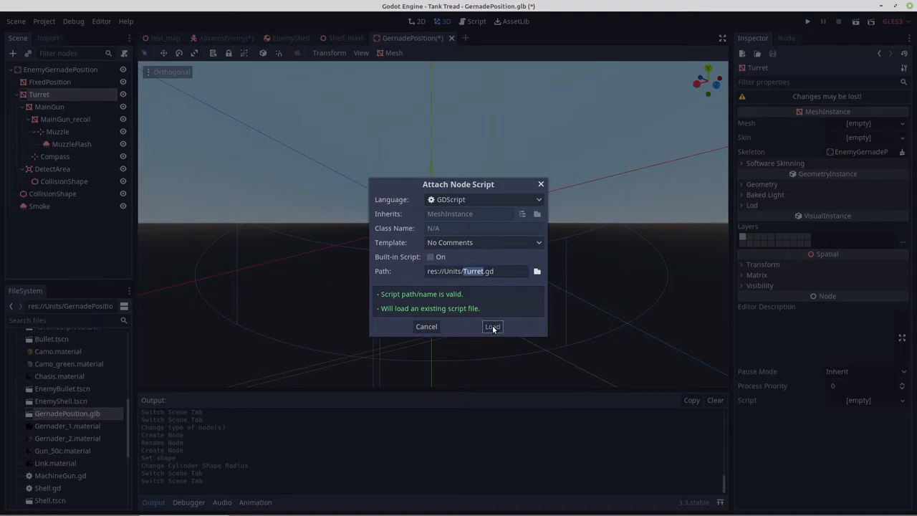
pyautogui.scroll(-15, 400, 198)
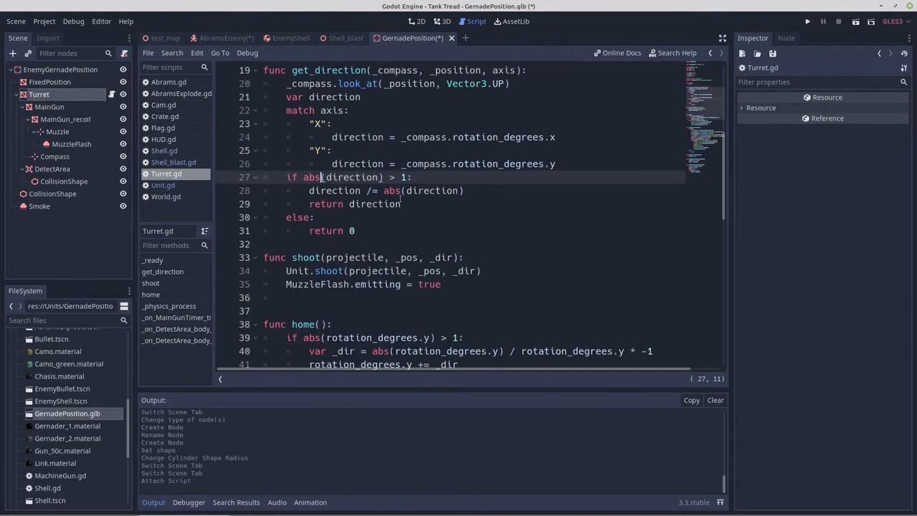
pyautogui.scroll(10, 400, 199)
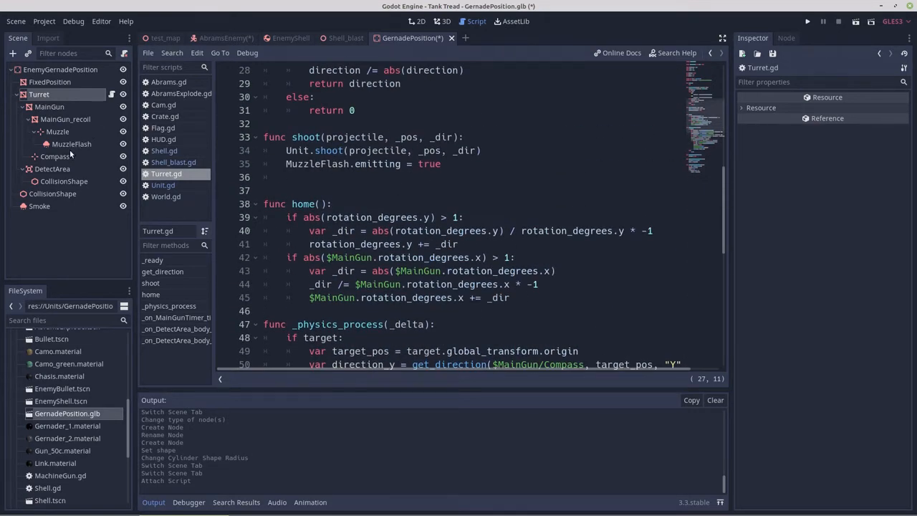
# Connect the DetectArea's body_entered signal to the Turret node's _on_DetectArea_body_entered method
pyautogui.click(53, 169)
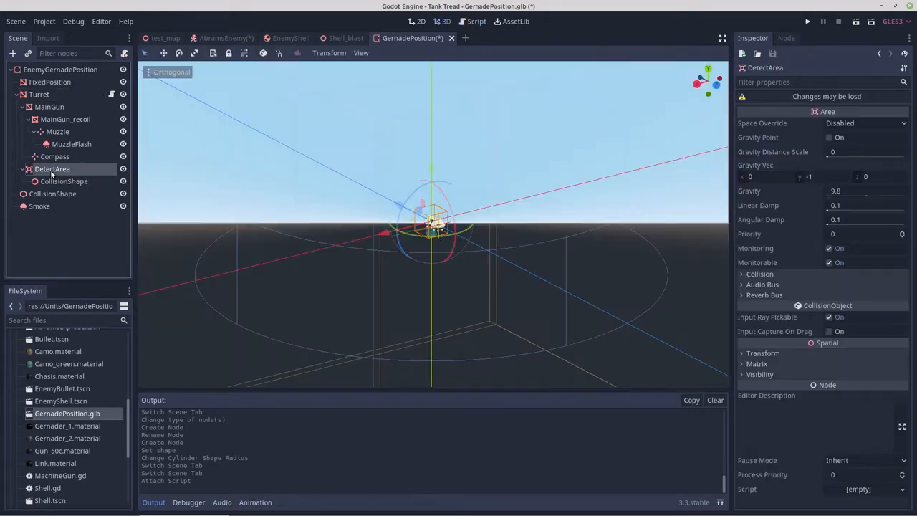
pyautogui.click(786, 39)
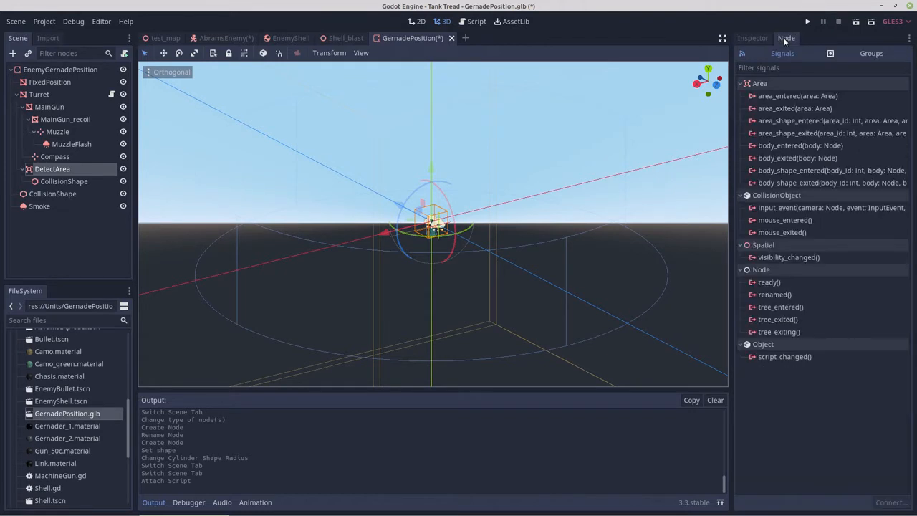
pyautogui.click(768, 145)
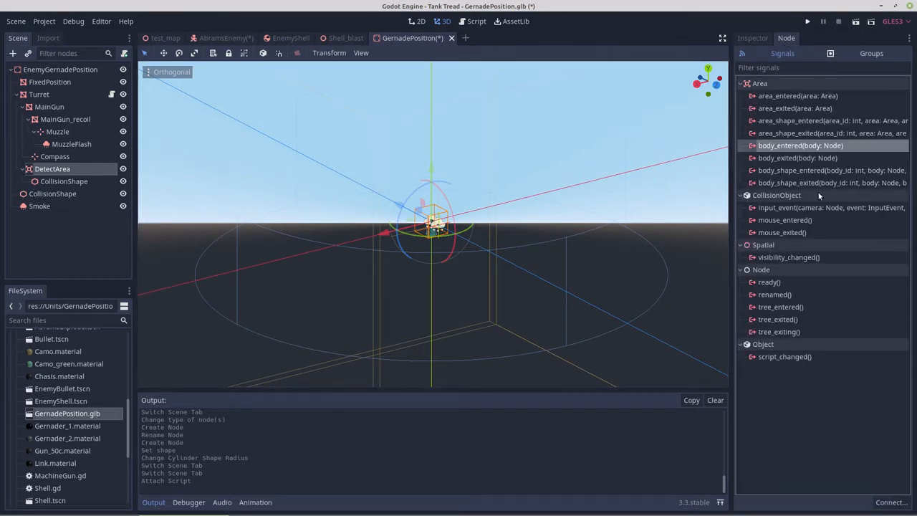
pyautogui.click(891, 503)
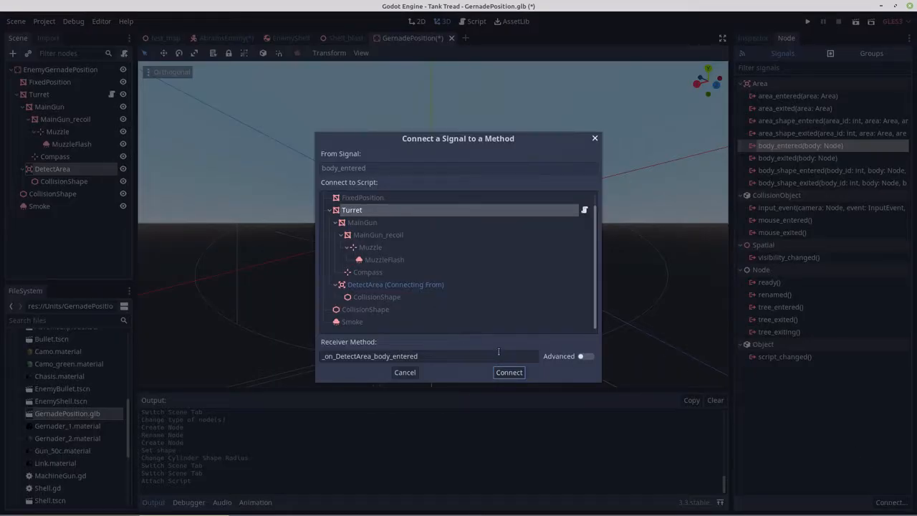
pyautogui.click(508, 373)
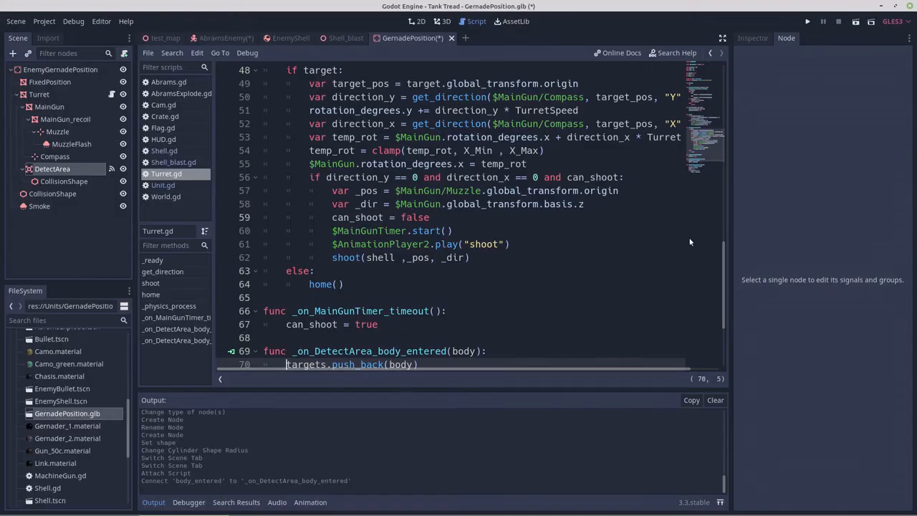
# Connect the DetectArea's body_exited signal to the Turret node's _on_DetectArea_body_exited method
pyautogui.click(63, 169)
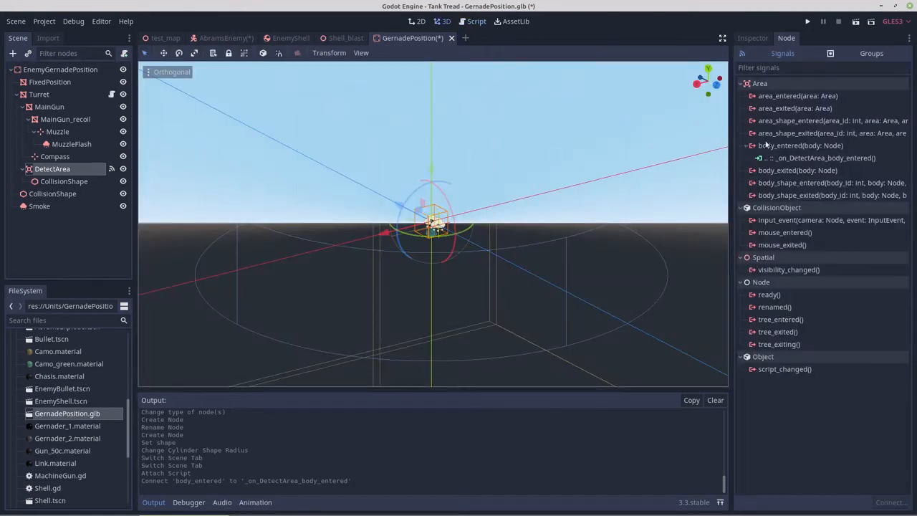
pyautogui.click(781, 169)
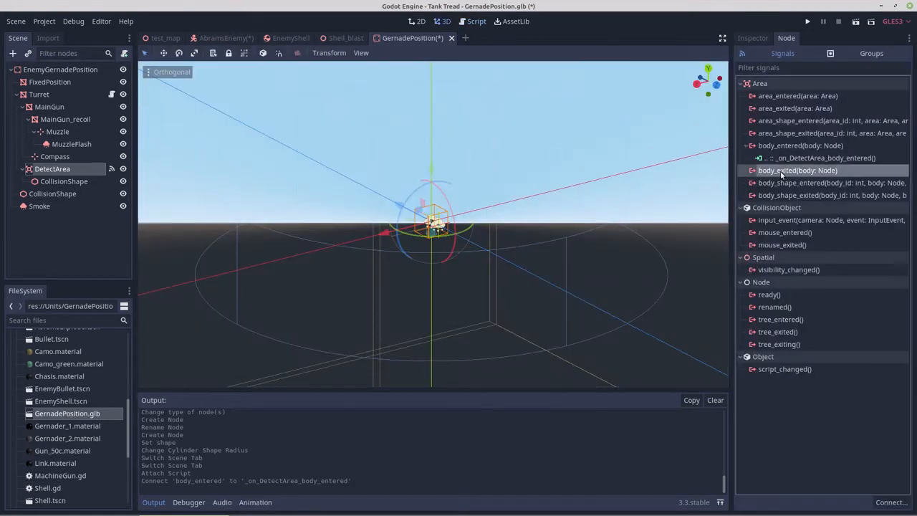
pyautogui.click(892, 502)
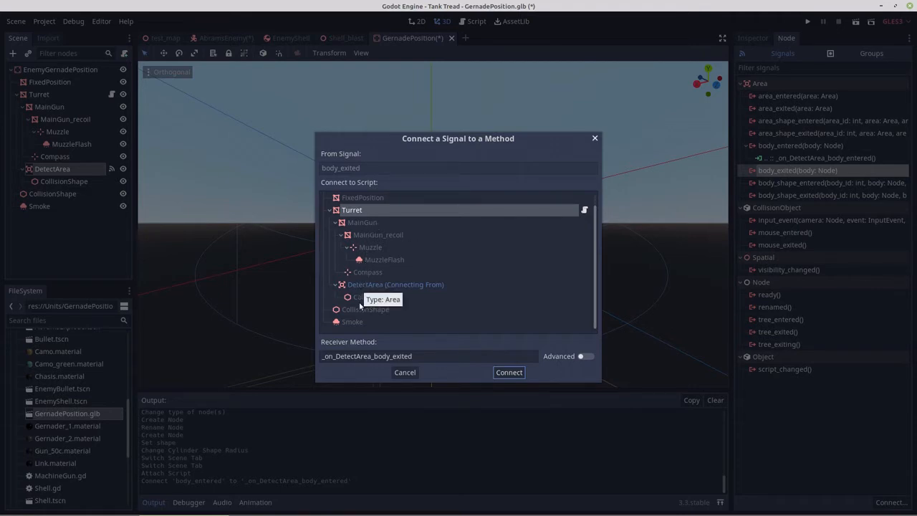
pyautogui.click(510, 372)
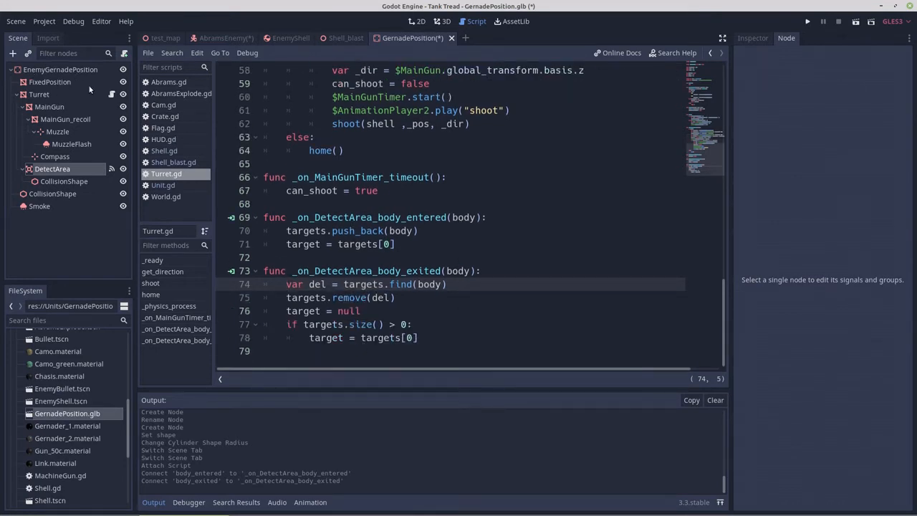
# Create a new GDScript named FixedPosition.gd in res://Units and attach it to the EnemyGernadePosition root node
pyautogui.click(124, 53)
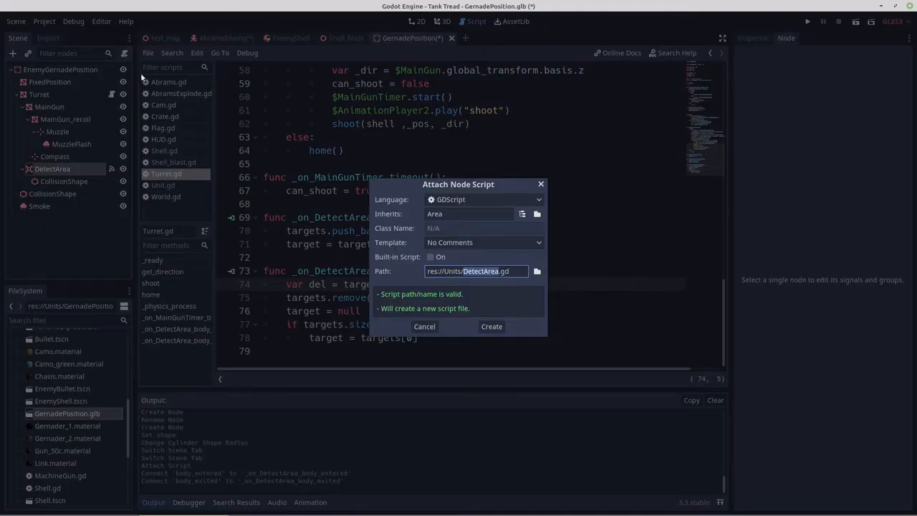
pyautogui.click(422, 327)
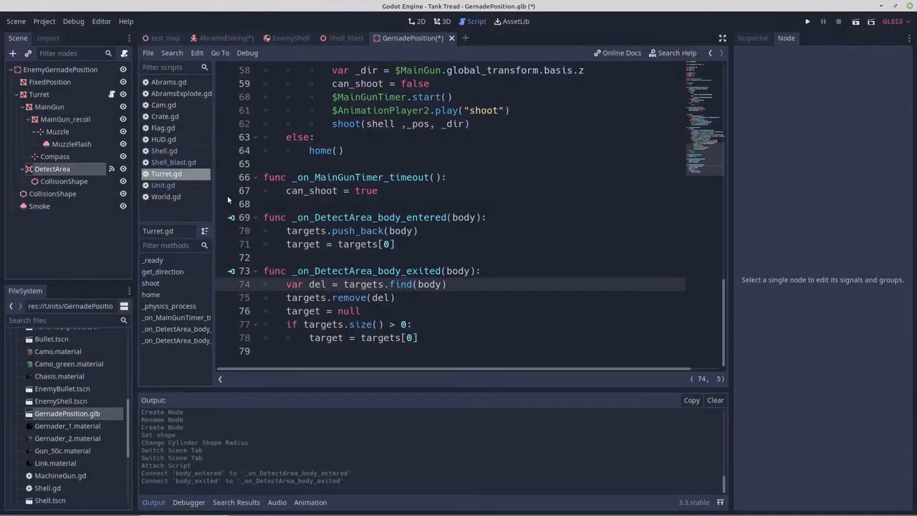
pyautogui.click(52, 67)
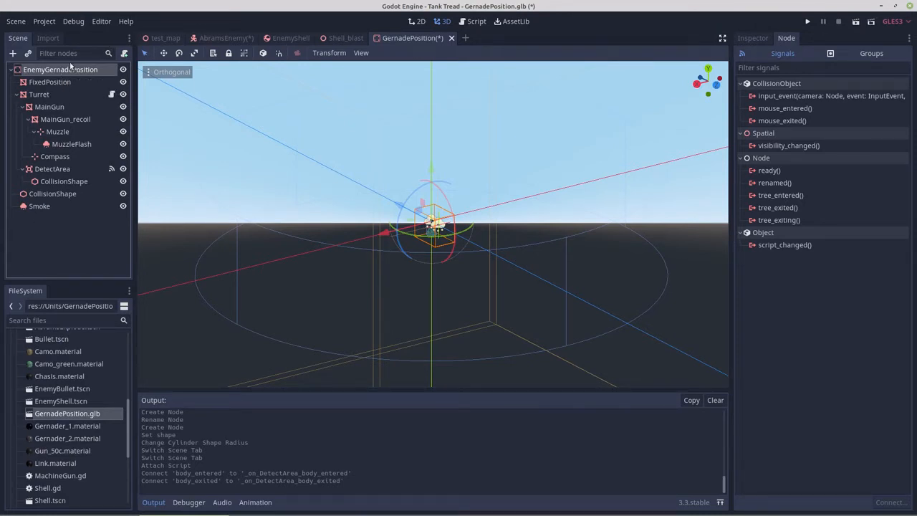
pyautogui.click(124, 53)
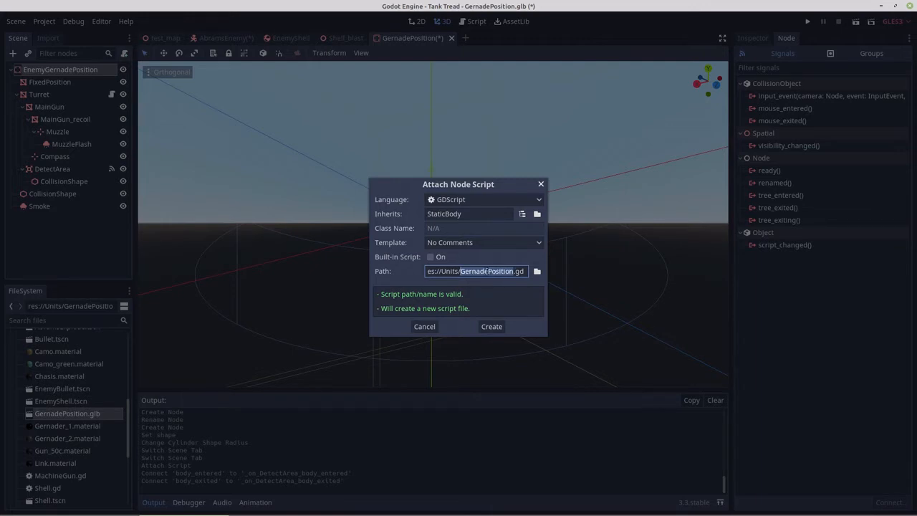
pyautogui.click(490, 271)
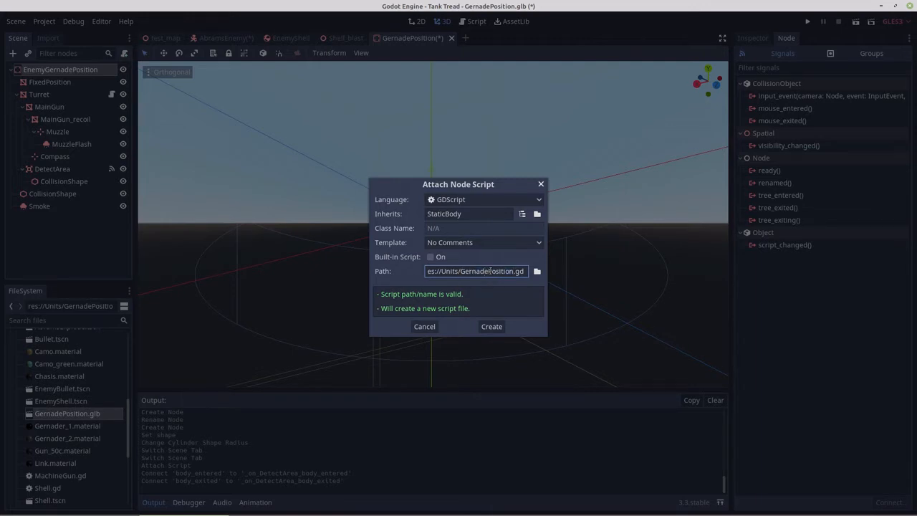
pyautogui.moveTo(489, 271); pyautogui.dragTo(463, 274)
pyautogui.write('Fixed')
pyautogui.click(491, 327)
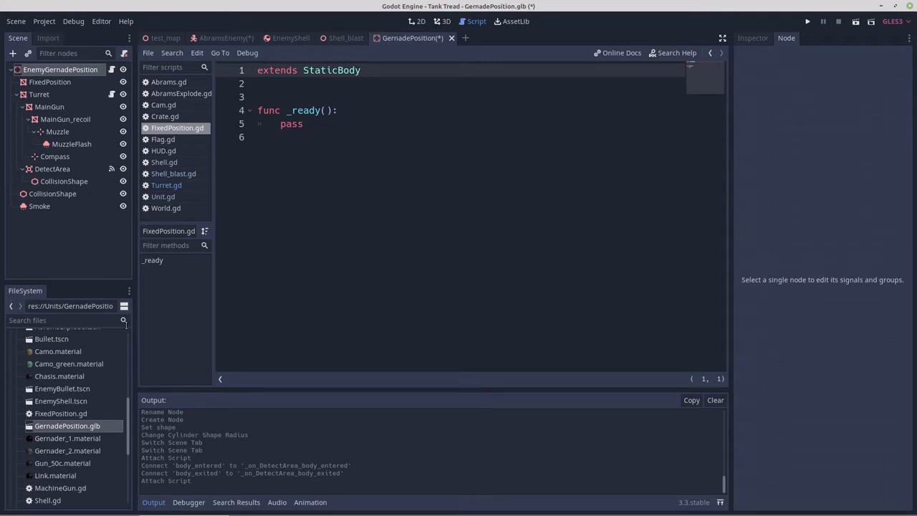
# Copy the "const MaxLife = 100" and "var life" declarations from Unit.gd into FixedPosition.gd above _ready, followed by a blank line
pyautogui.scroll(-4, 111, 412)
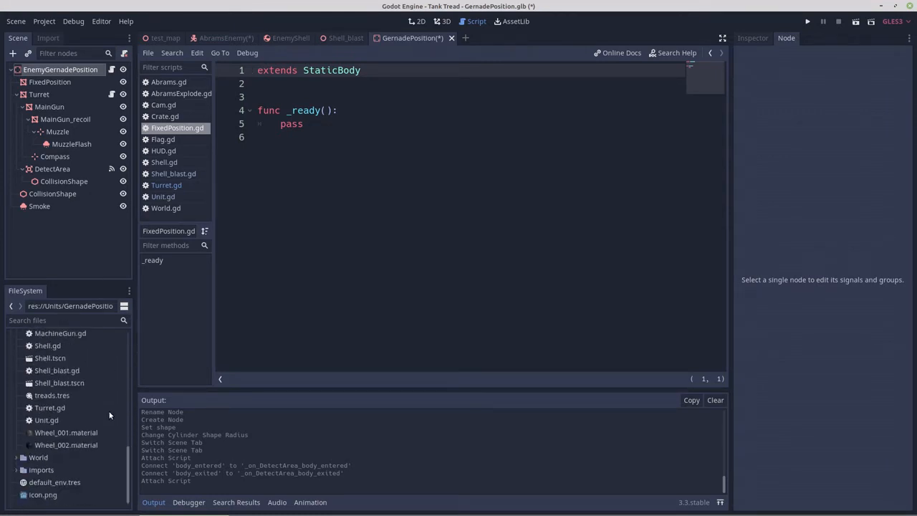
pyautogui.scroll(1, 68, 456)
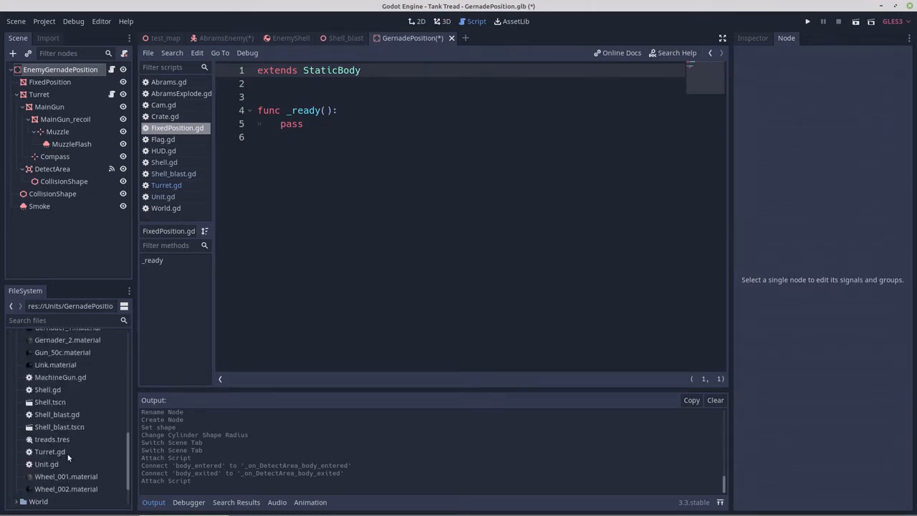
pyautogui.scroll(1, 68, 457)
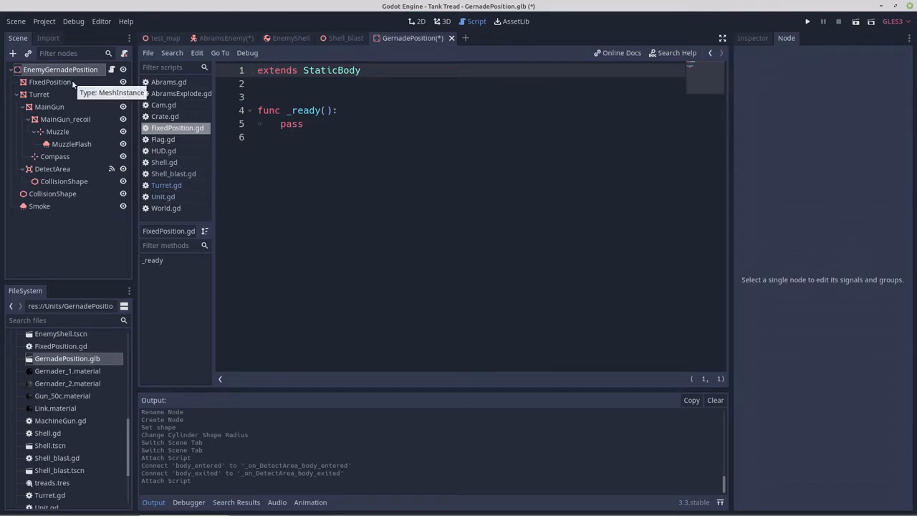
pyautogui.click(170, 199)
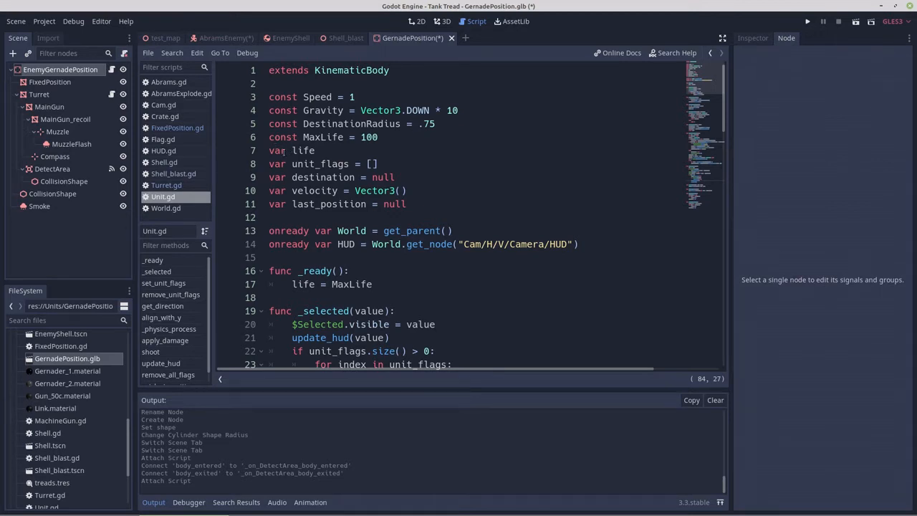
pyautogui.moveTo(318, 151); pyautogui.dragTo(269, 137)
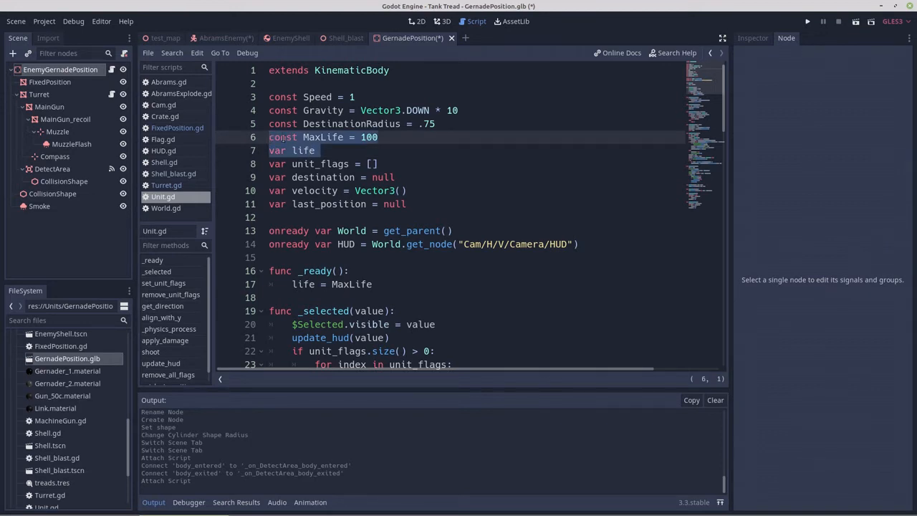
pyautogui.rightClick(283, 138)
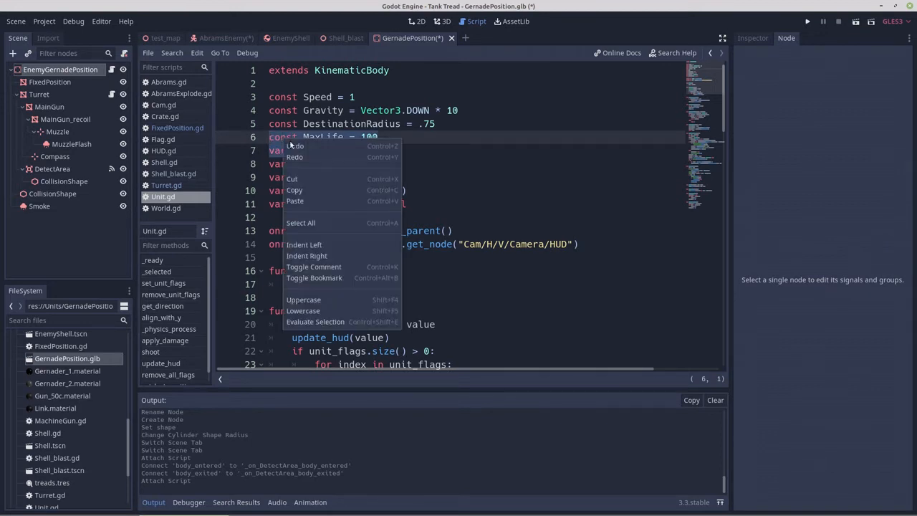
pyautogui.click(301, 191)
pyautogui.click(173, 129)
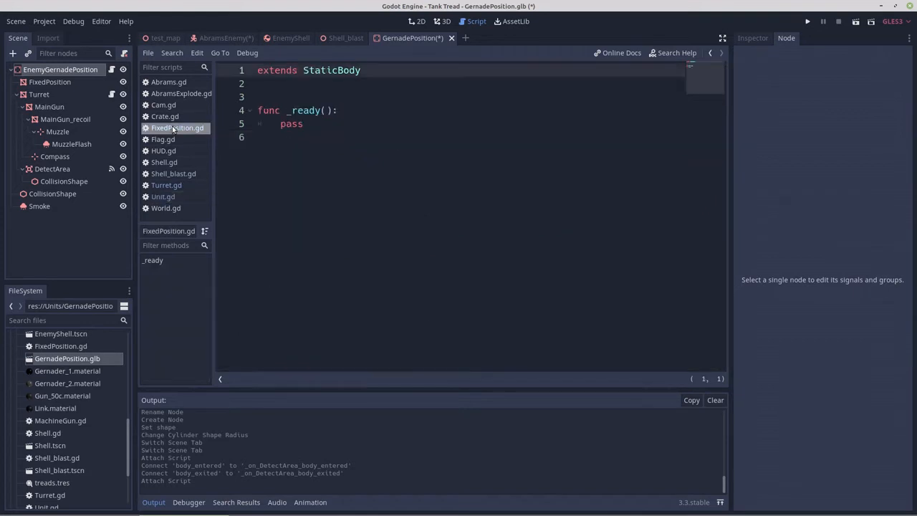
pyautogui.click(271, 97)
pyautogui.rightClick(270, 96)
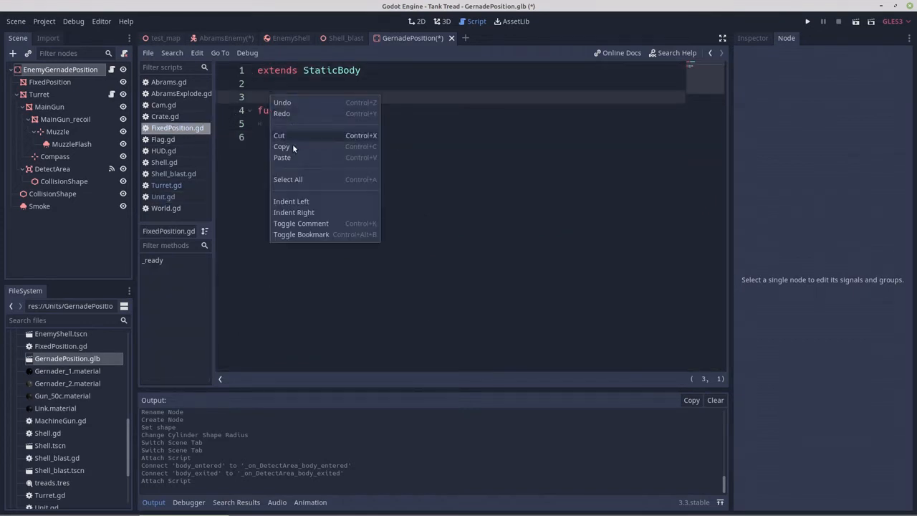
pyautogui.click(292, 157)
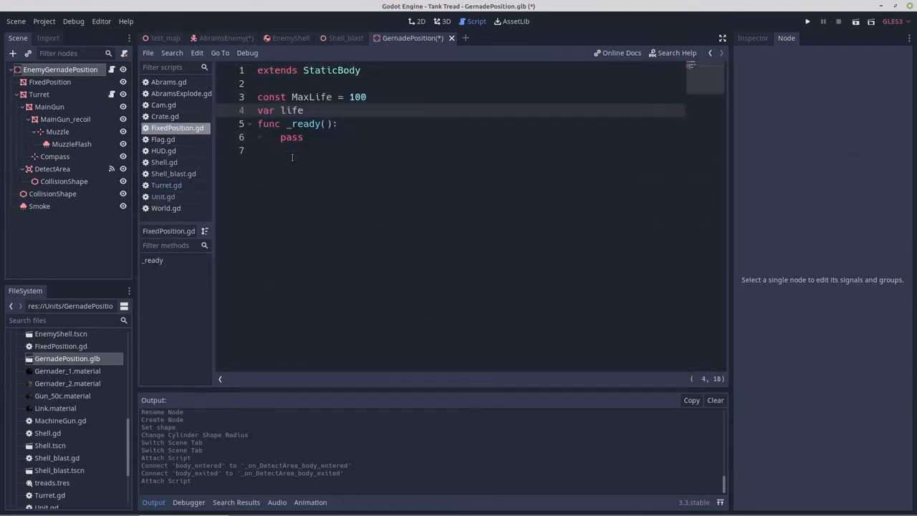
pyautogui.press('Return')
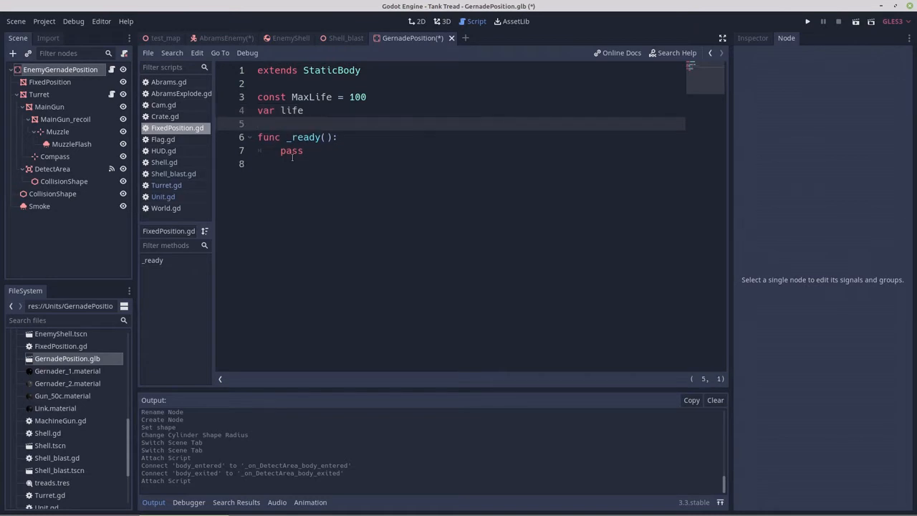
# Replace the _ready function in FixedPosition.gd with the one from Unit.gd that sets life = MaxLife
pyautogui.click(163, 196)
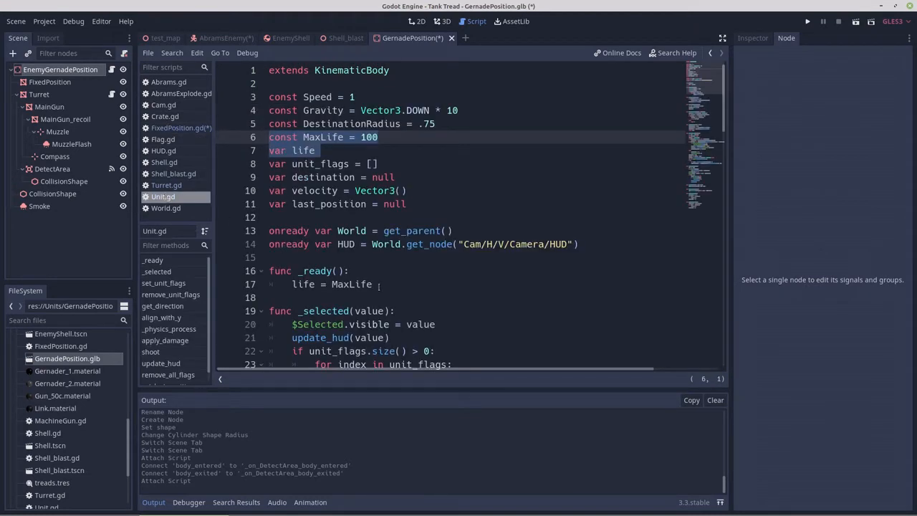
pyautogui.moveTo(379, 286); pyautogui.dragTo(268, 271)
pyautogui.rightClick(313, 276)
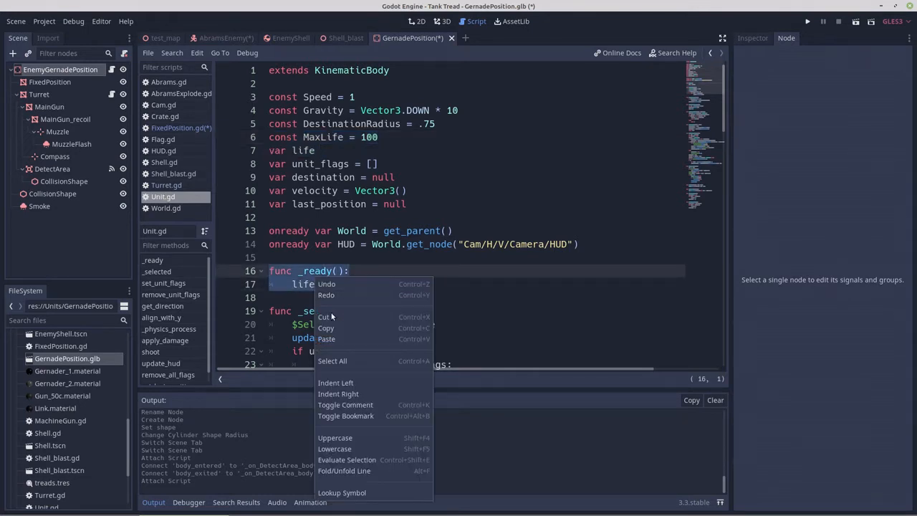
pyautogui.click(332, 327)
pyautogui.click(181, 128)
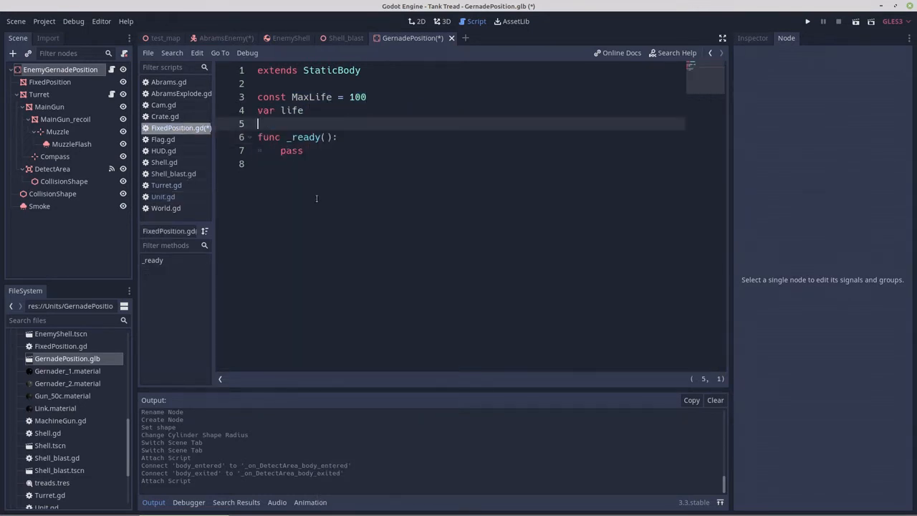
pyautogui.moveTo(307, 150); pyautogui.dragTo(253, 137)
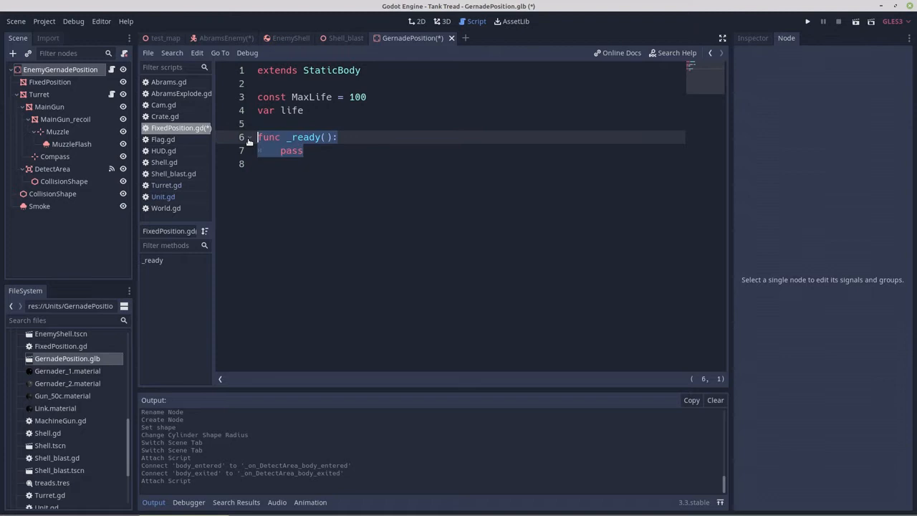
pyautogui.rightClick(288, 138)
pyautogui.click(305, 202)
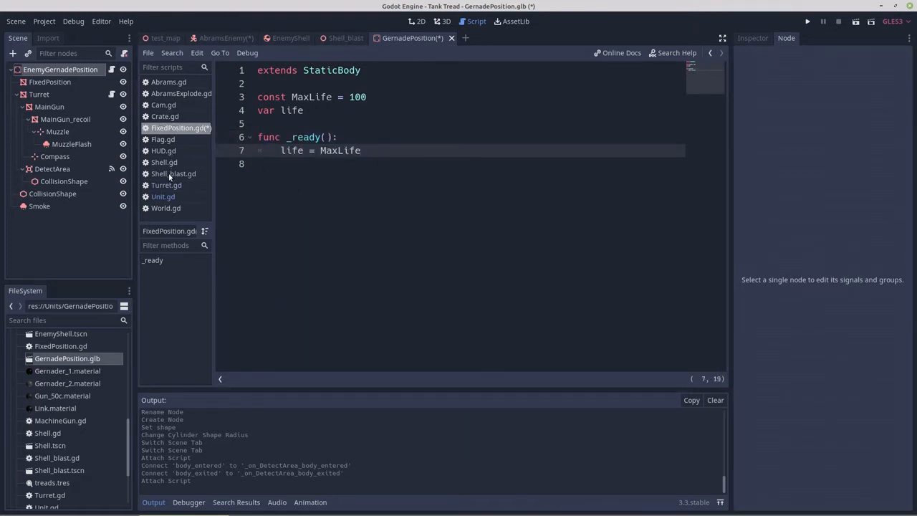
# Copy the two onready declarations for World and HUD from Unit.gd into FixedPosition.gd below "var life", followed by a blank line
pyautogui.click(159, 197)
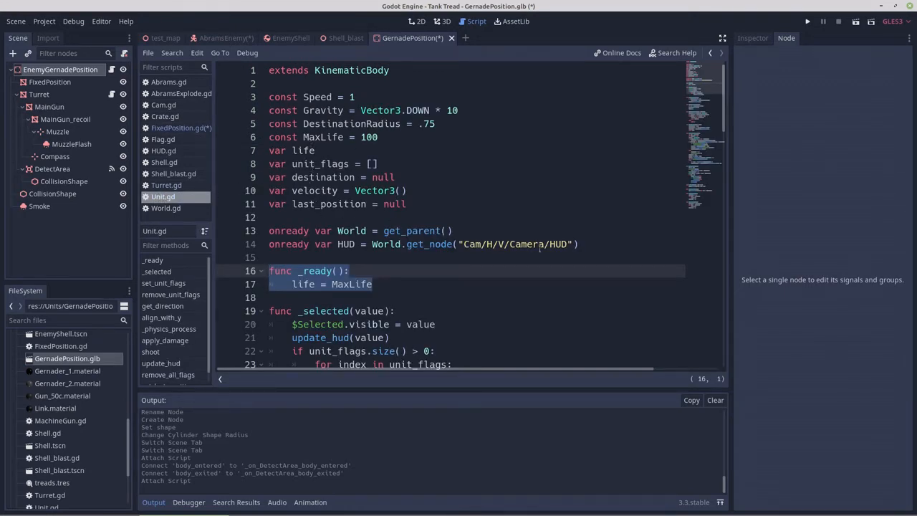
pyautogui.moveTo(582, 245); pyautogui.dragTo(265, 230)
pyautogui.rightClick(290, 229)
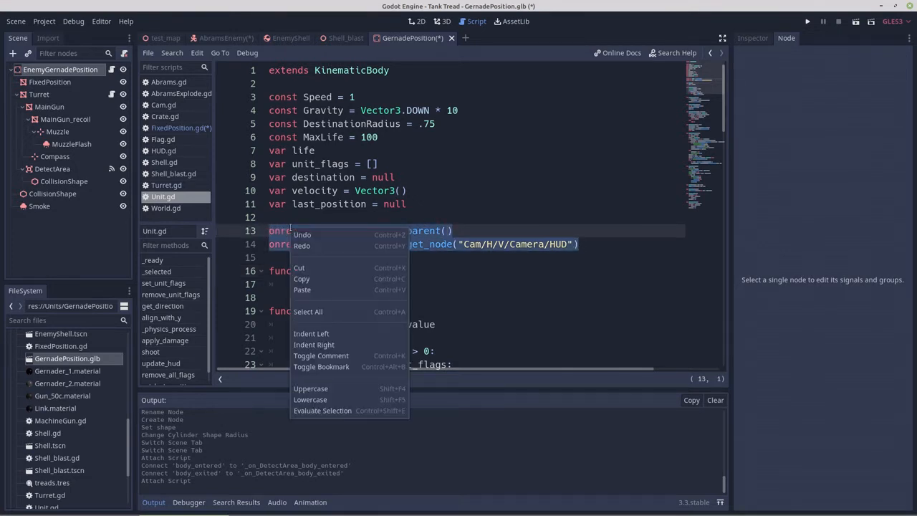
pyautogui.click(304, 280)
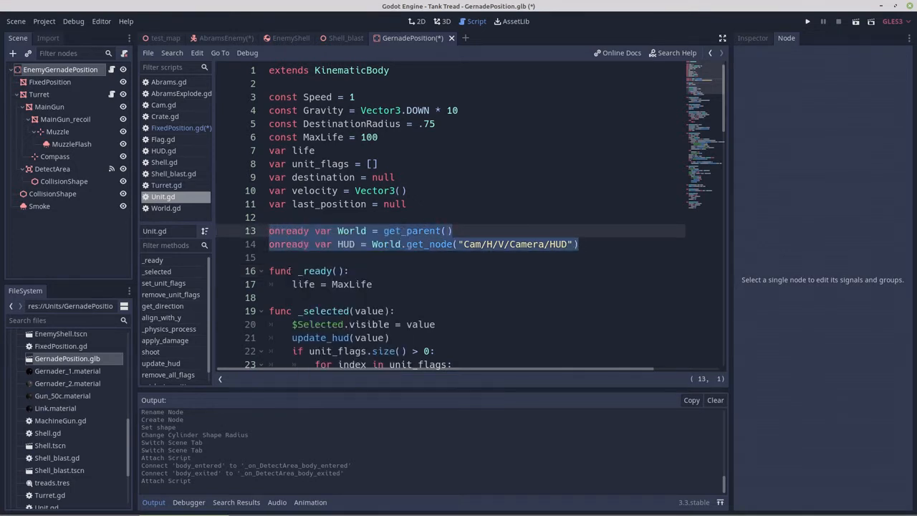
pyautogui.click(164, 127)
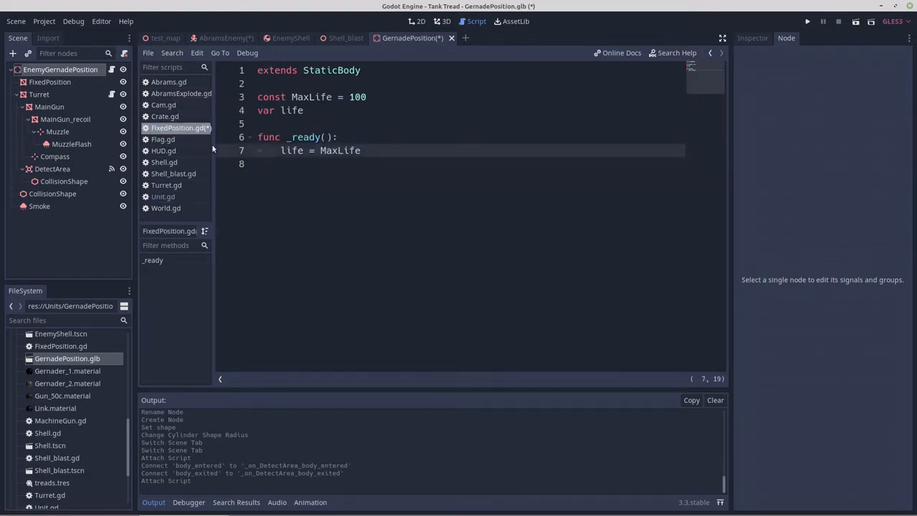
pyautogui.click(268, 121)
pyautogui.rightClick(268, 121)
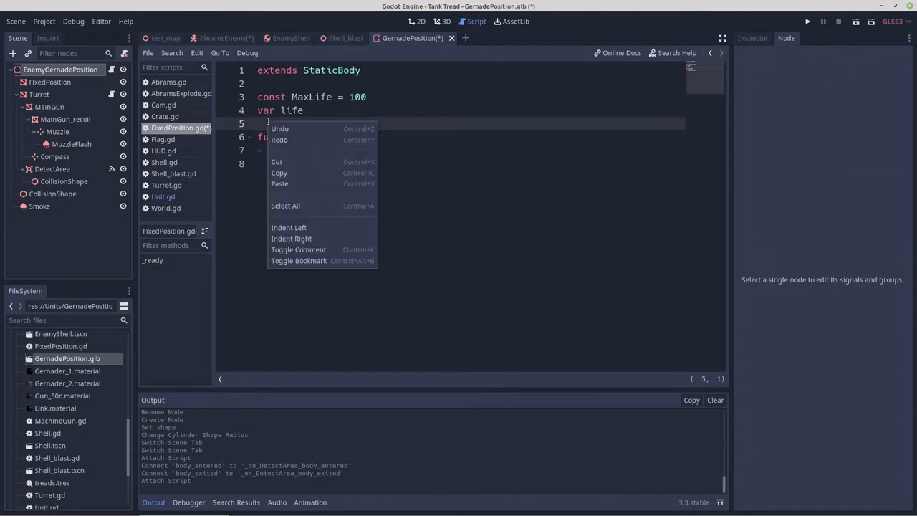
pyautogui.click(282, 183)
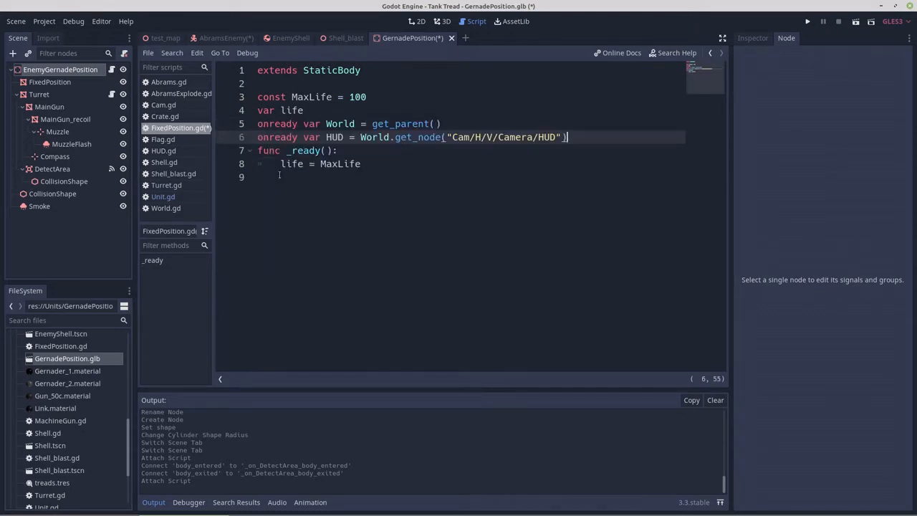
pyautogui.press('Return')
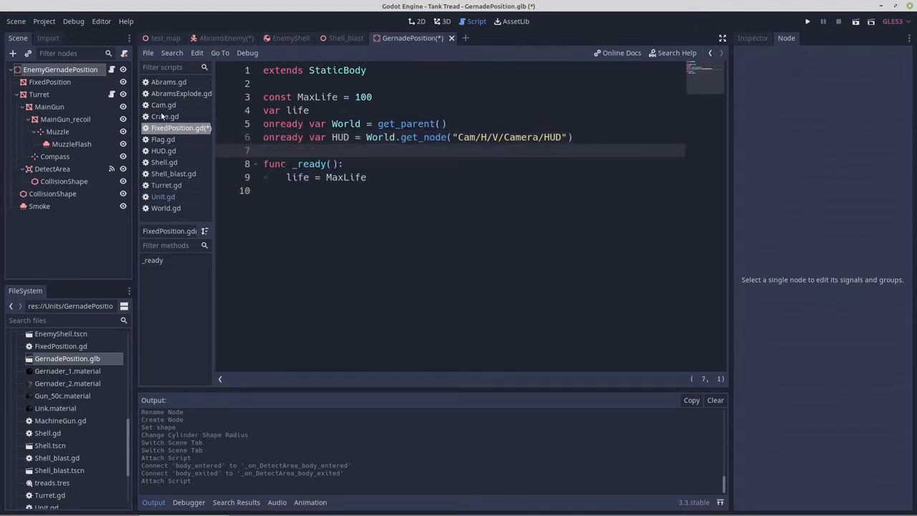
# Find the apply_damage(value) function in Unit.gd and copy it in full, including the blank line after it
pyautogui.click(164, 196)
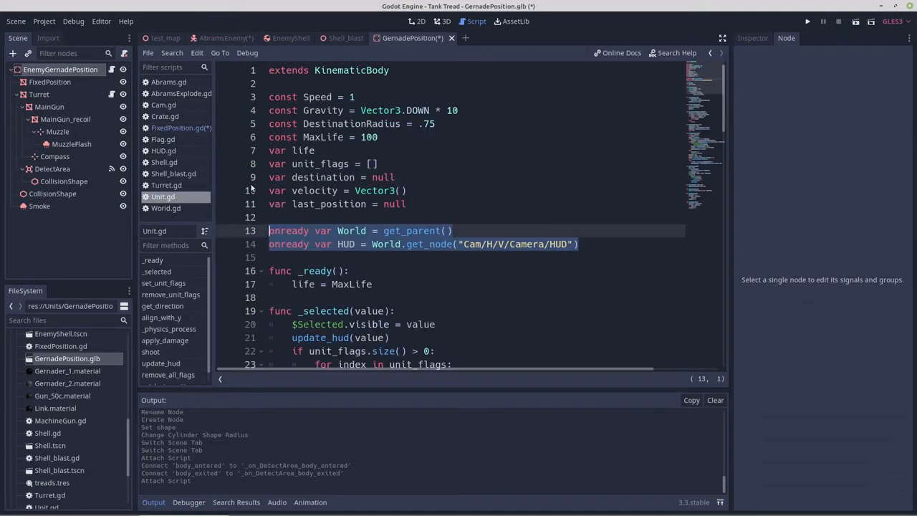
pyautogui.scroll(-3, 338, 281)
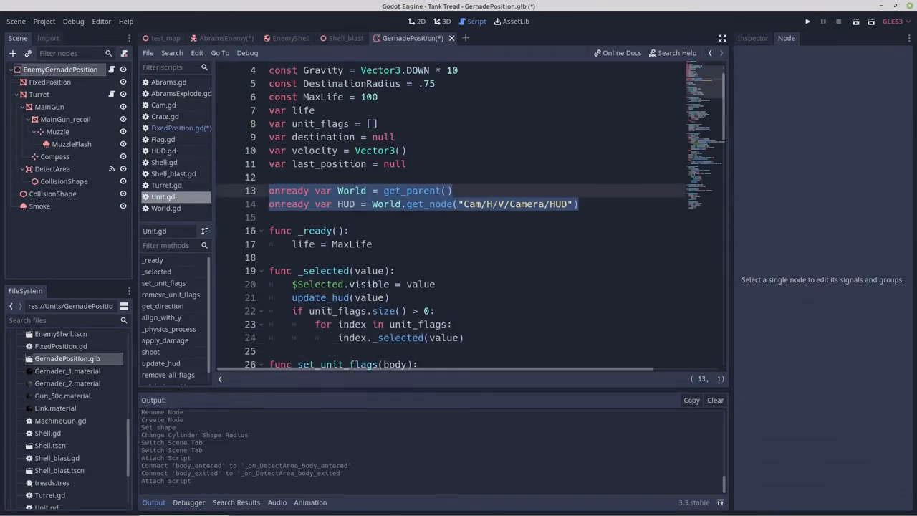
pyautogui.scroll(-2, 338, 281)
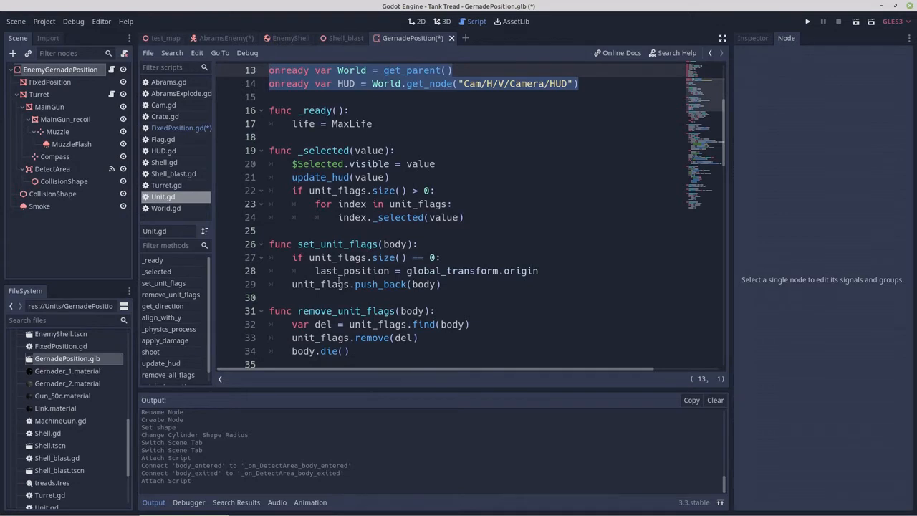
pyautogui.scroll(-2, 338, 281)
pyautogui.scroll(1, 339, 280)
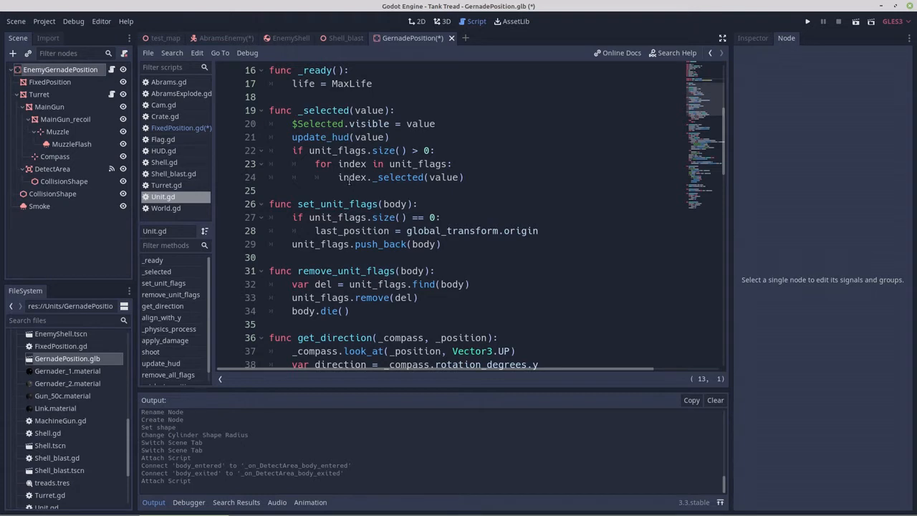
pyautogui.scroll(-2, 346, 203)
pyautogui.scroll(-5, 345, 203)
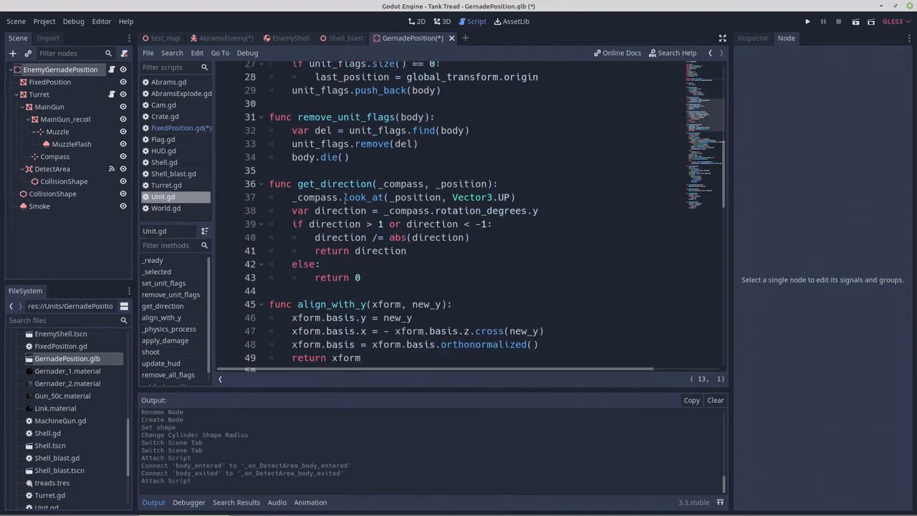
pyautogui.scroll(-3, 345, 203)
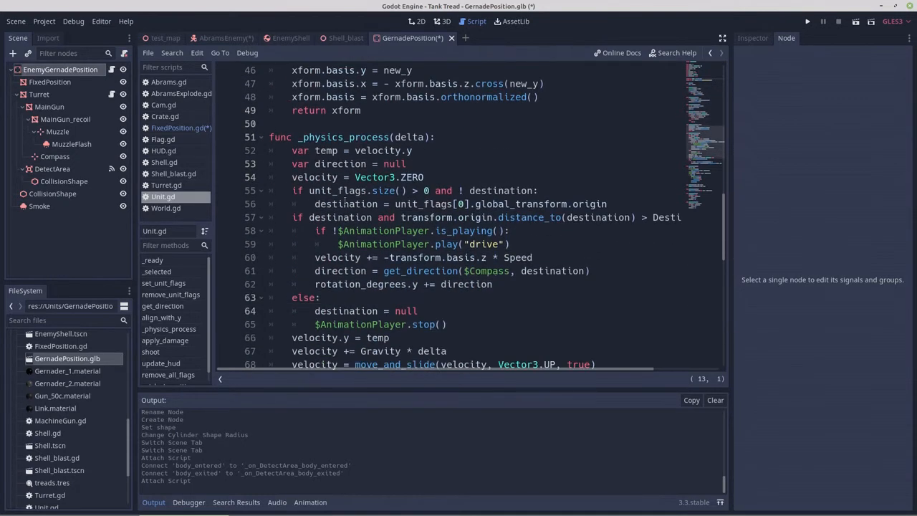
pyautogui.scroll(-4, 345, 203)
pyautogui.scroll(-2, 345, 203)
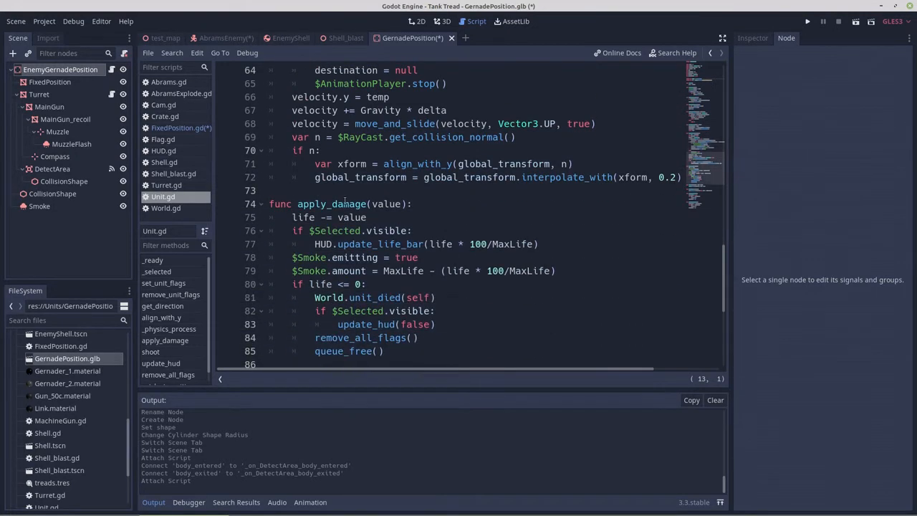
pyautogui.scroll(-1, 348, 208)
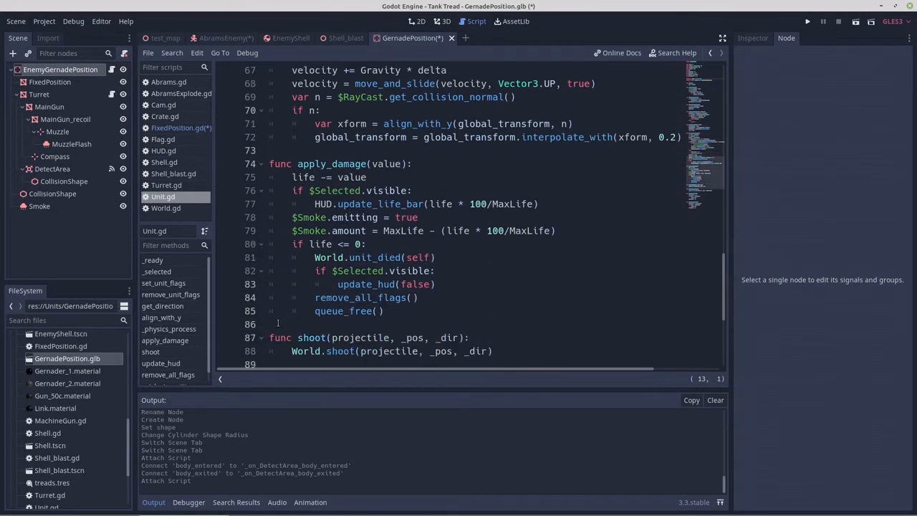
pyautogui.moveTo(278, 323); pyautogui.dragTo(269, 164)
pyautogui.rightClick(296, 165)
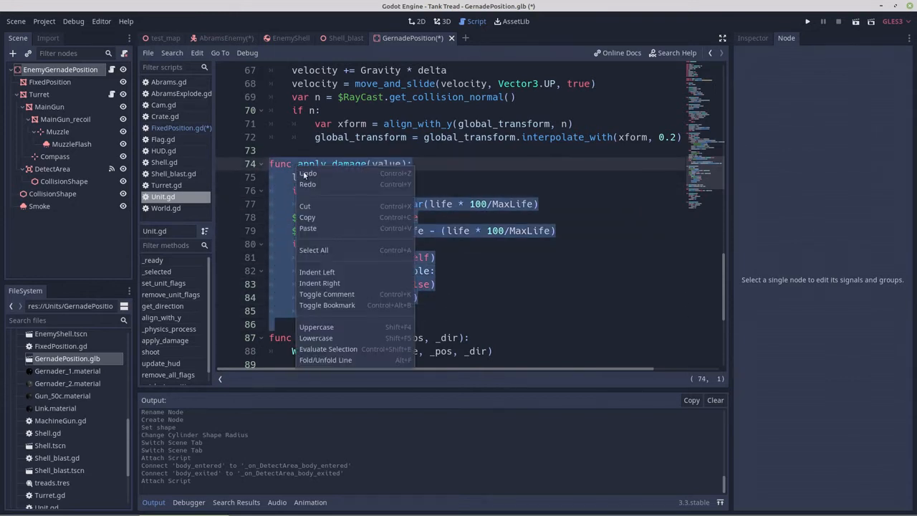
pyautogui.click(309, 223)
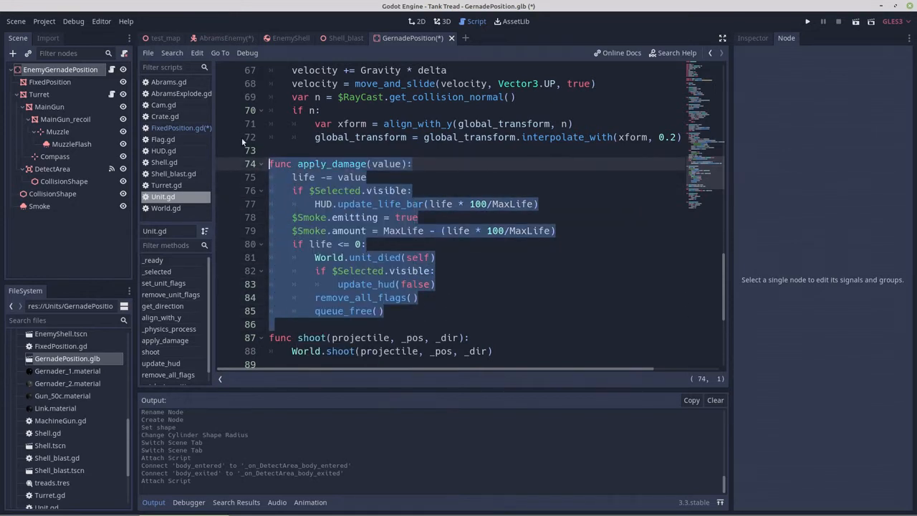
# Paste the copied apply_damage function into FixedPosition.gd below _ready, separated by blank lines
pyautogui.click(162, 129)
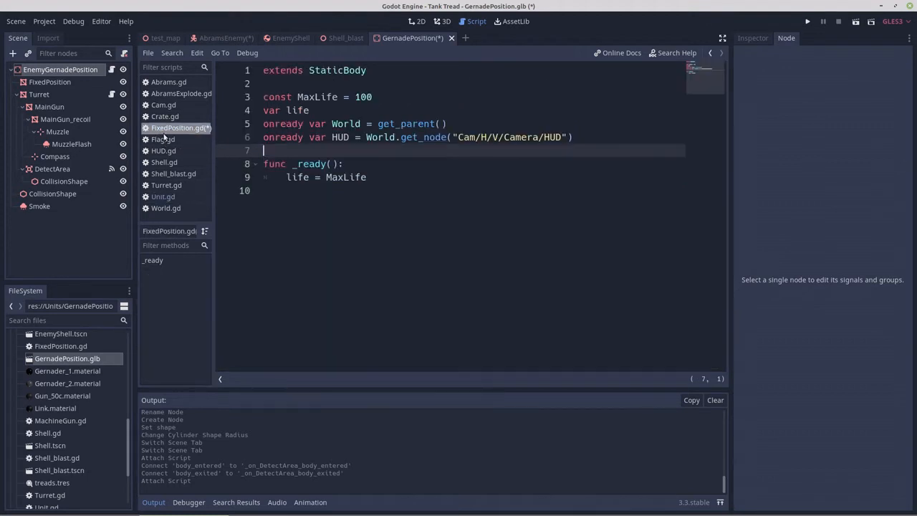
pyautogui.click(273, 198)
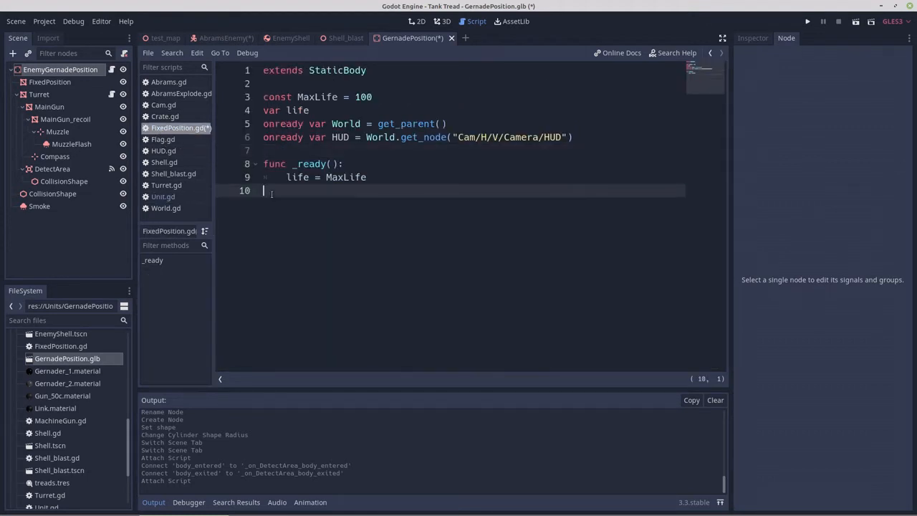
pyautogui.press('Return')
pyautogui.press('Return')
pyautogui.rightClick(271, 215)
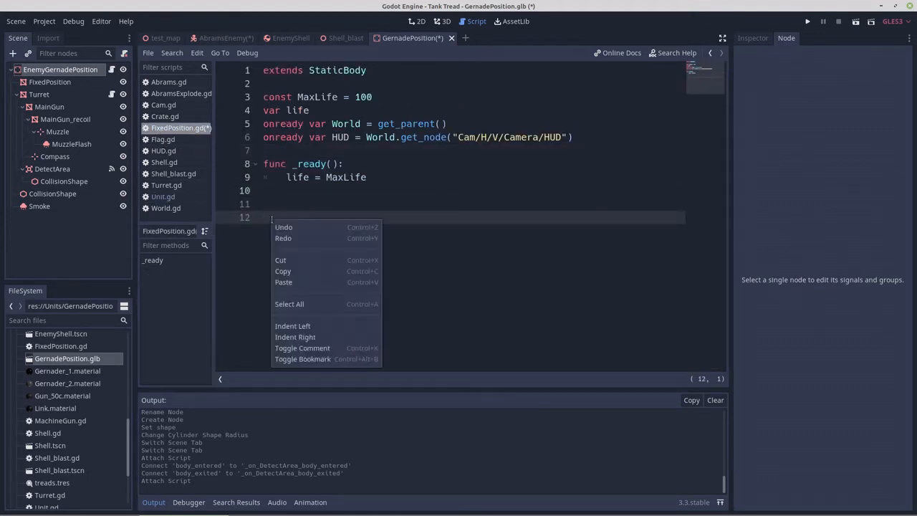
pyautogui.click(295, 281)
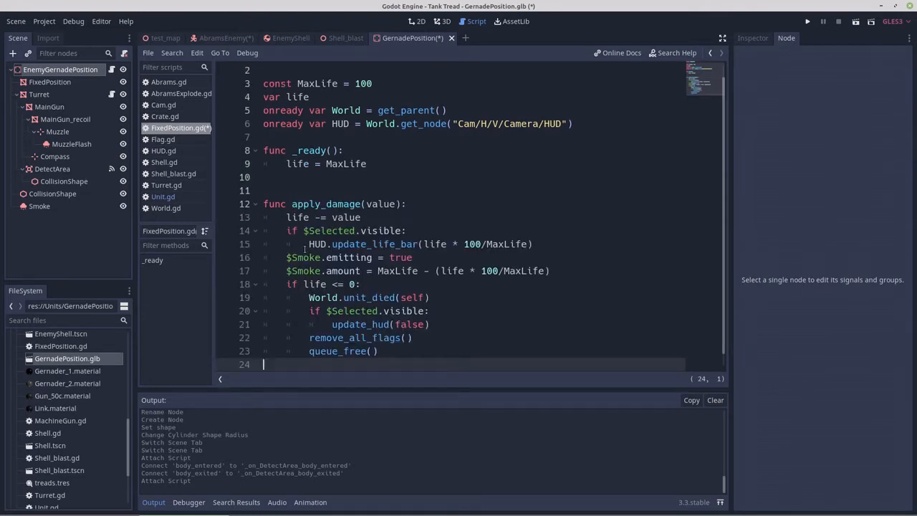
# Delete the remove_all_flags() line from the apply_damage function in FixedPosition.gd
pyautogui.scroll(-1, 304, 249)
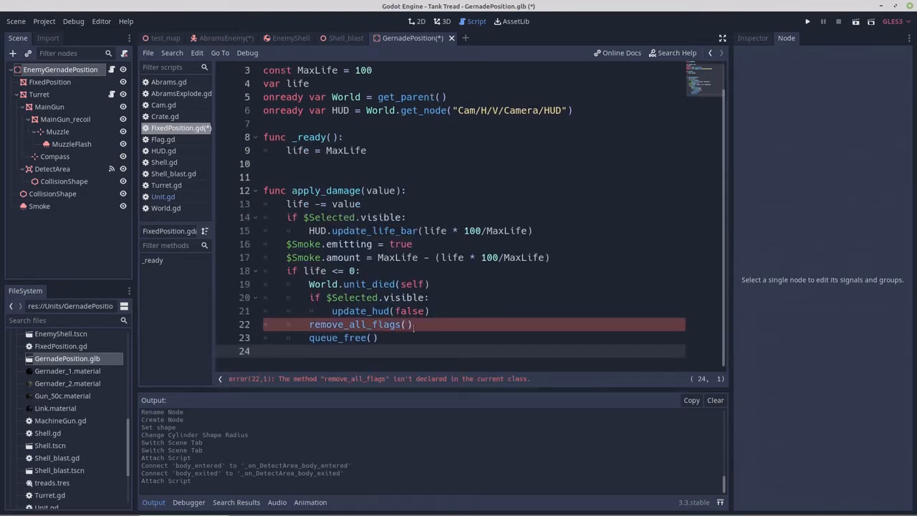
pyautogui.click(344, 324)
pyautogui.moveTo(344, 324); pyautogui.dragTo(228, 320)
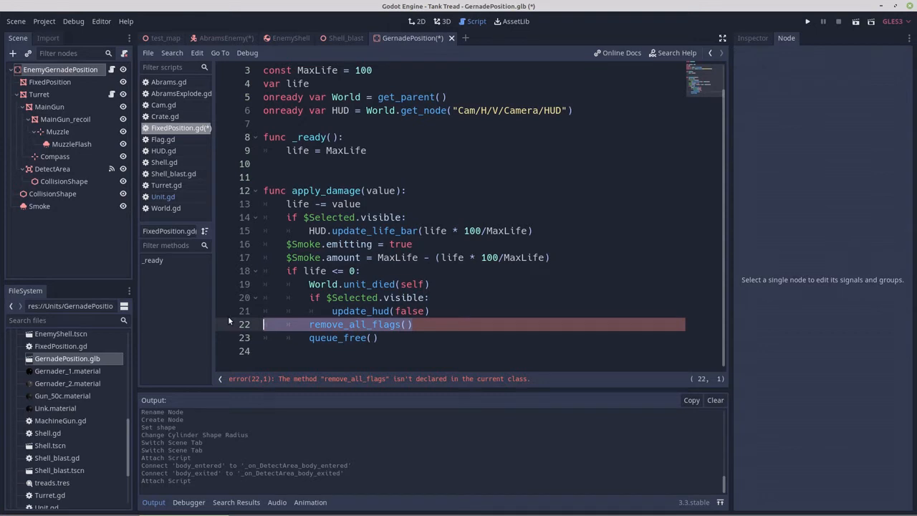
pyautogui.press('BackSpace')
pyautogui.press('BackSpace')
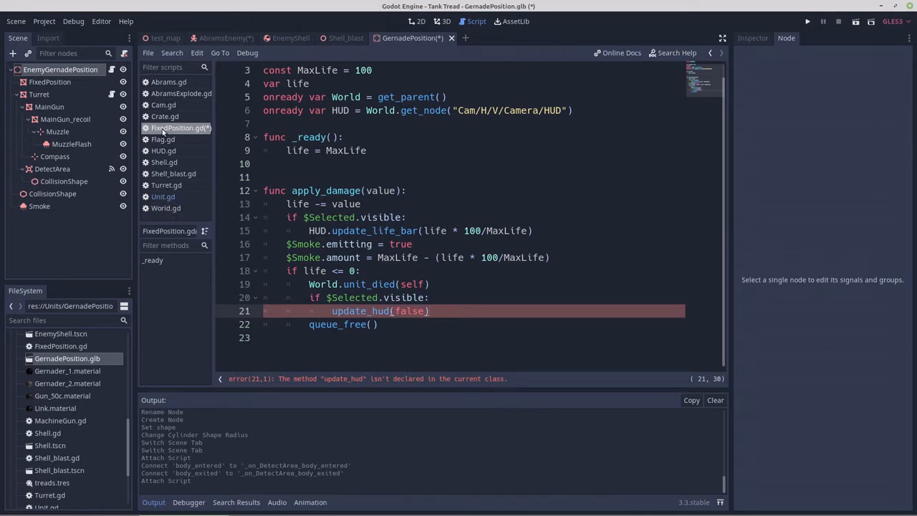
# Copy the shoot(projectile, _pos, _dir) function from Unit.gd into FixedPosition.gd below apply_damage, separated by a blank line
pyautogui.click(163, 197)
pyautogui.scroll(-3, 329, 217)
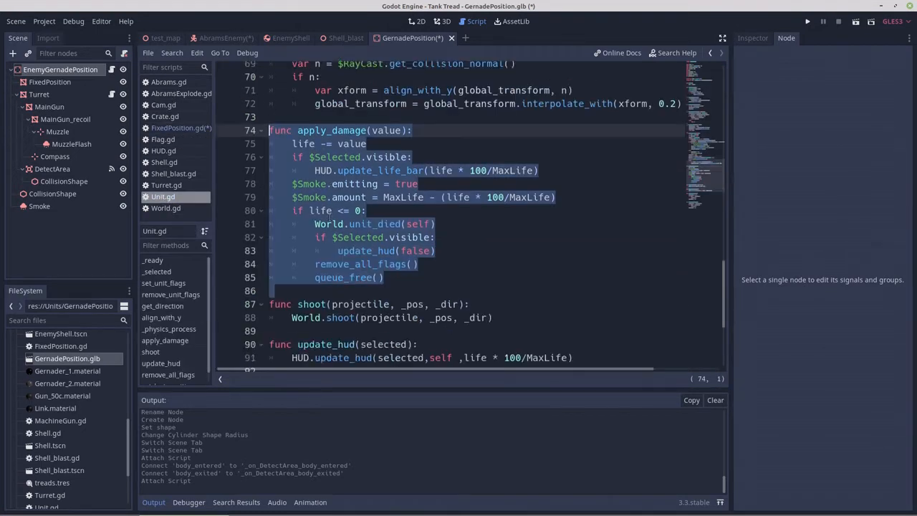
pyautogui.moveTo(291, 244); pyautogui.dragTo(270, 217)
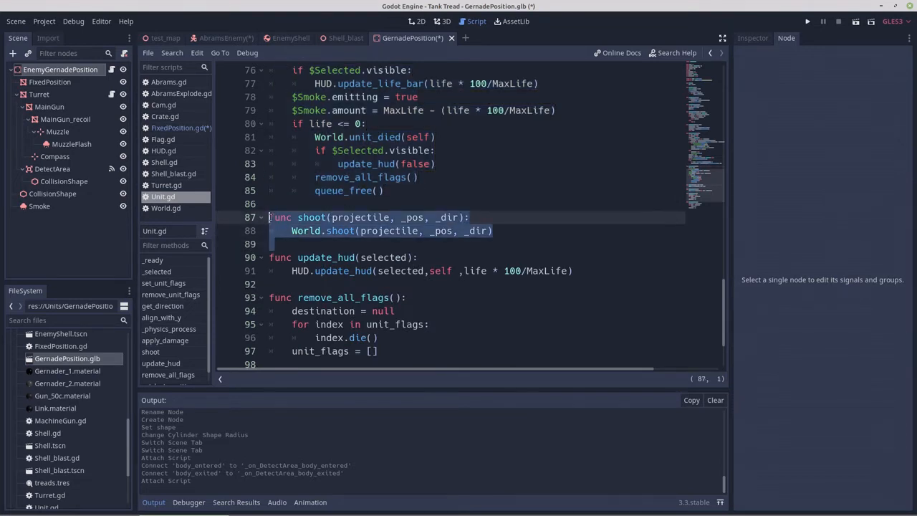
pyautogui.rightClick(290, 215)
pyautogui.click(303, 267)
pyautogui.click(169, 129)
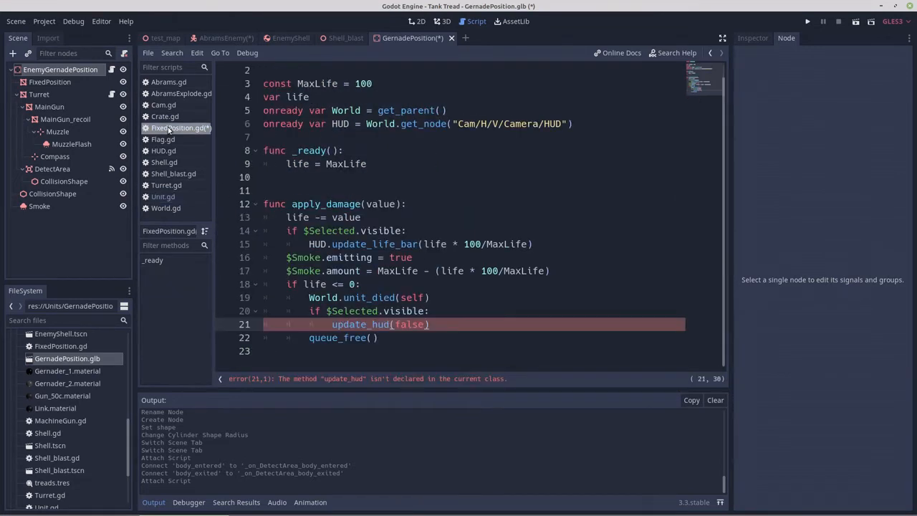
pyautogui.click(269, 351)
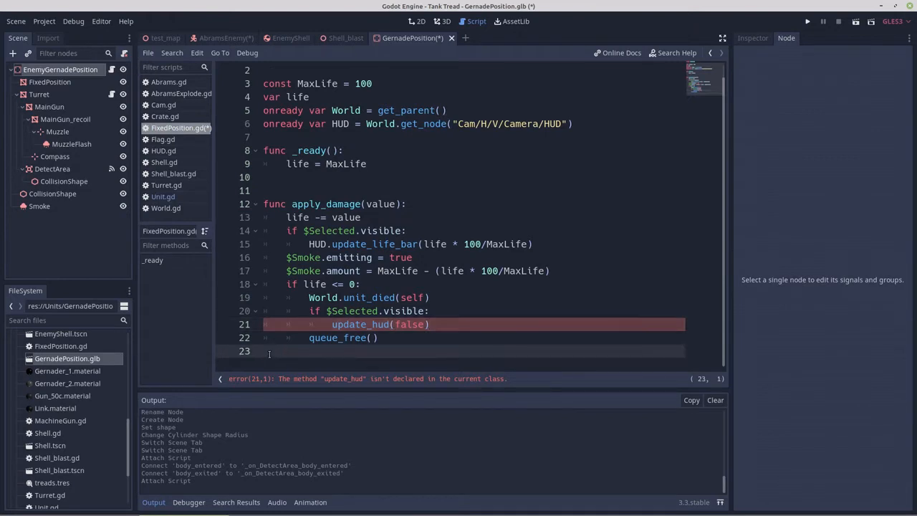
pyautogui.press('Return')
pyautogui.rightClick(270, 364)
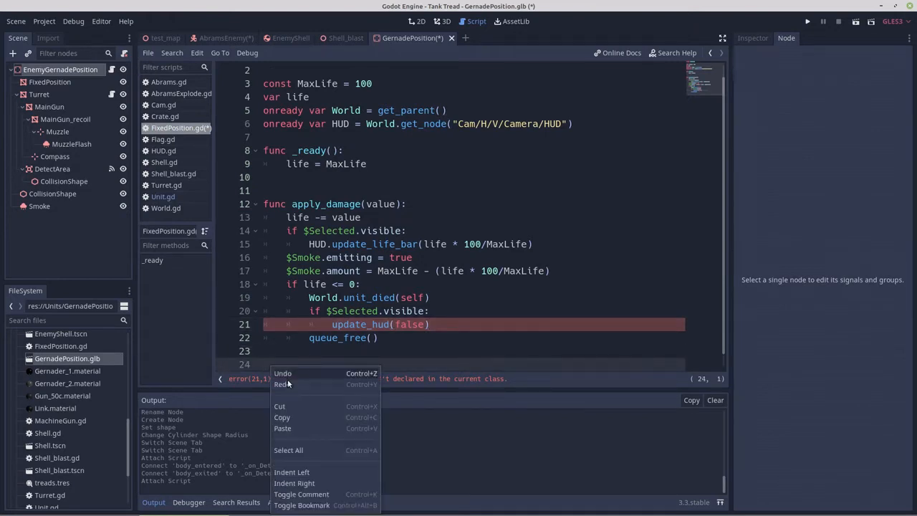
pyautogui.click(290, 428)
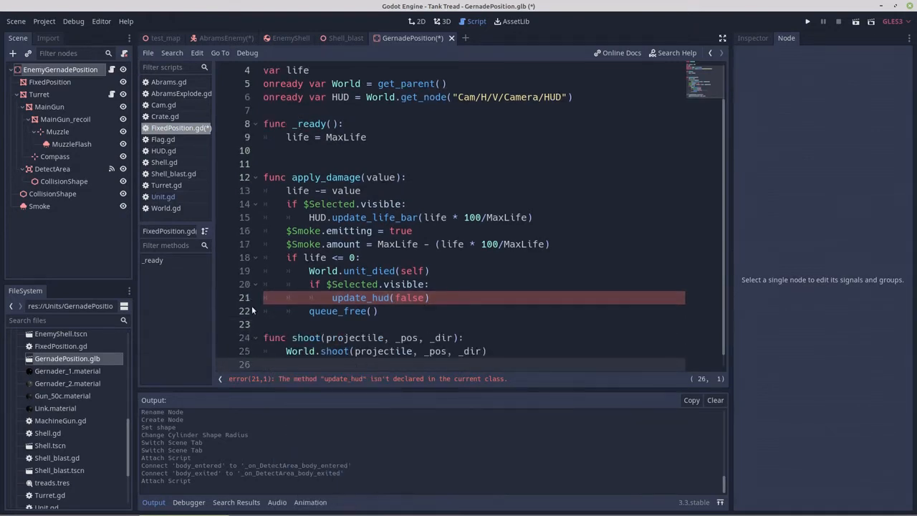
# Copy the two-line update_hud(selected) function from Unit.gd
pyautogui.click(163, 196)
pyautogui.scroll(-3, 317, 244)
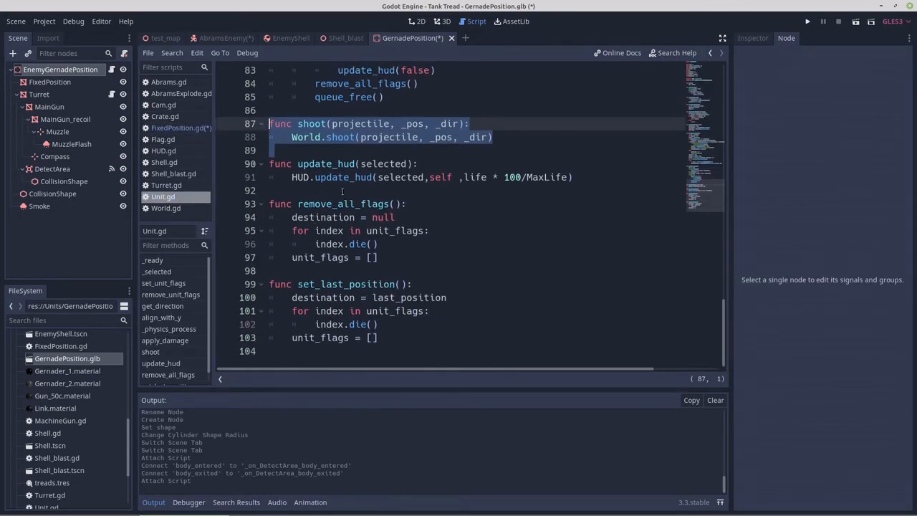
pyautogui.moveTo(574, 178); pyautogui.dragTo(316, 166)
pyautogui.rightClick(316, 165)
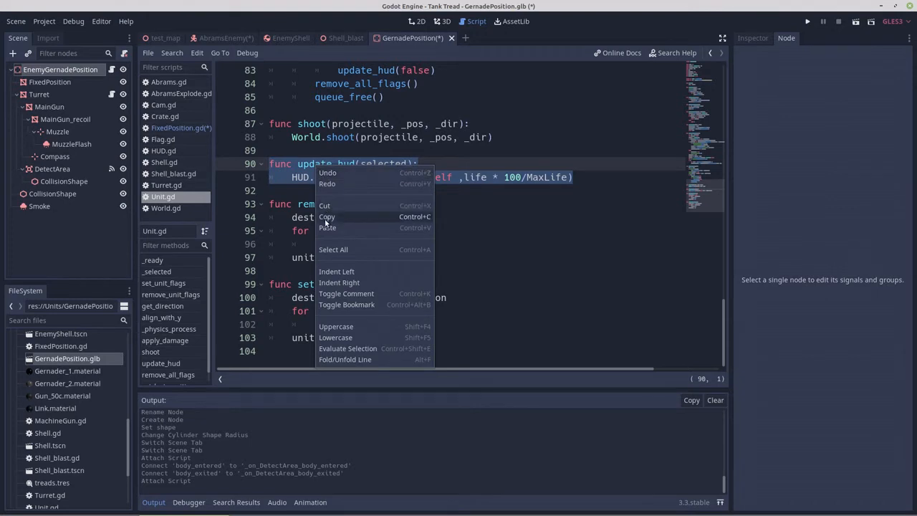
pyautogui.click(325, 219)
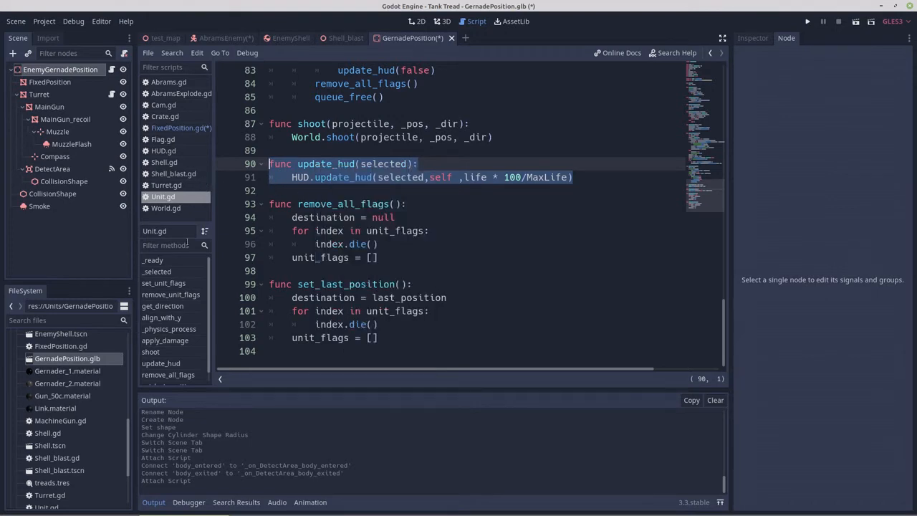
# Paste the copied update_hud function into FixedPosition.gd below shoot, separated by a blank line
pyautogui.click(163, 128)
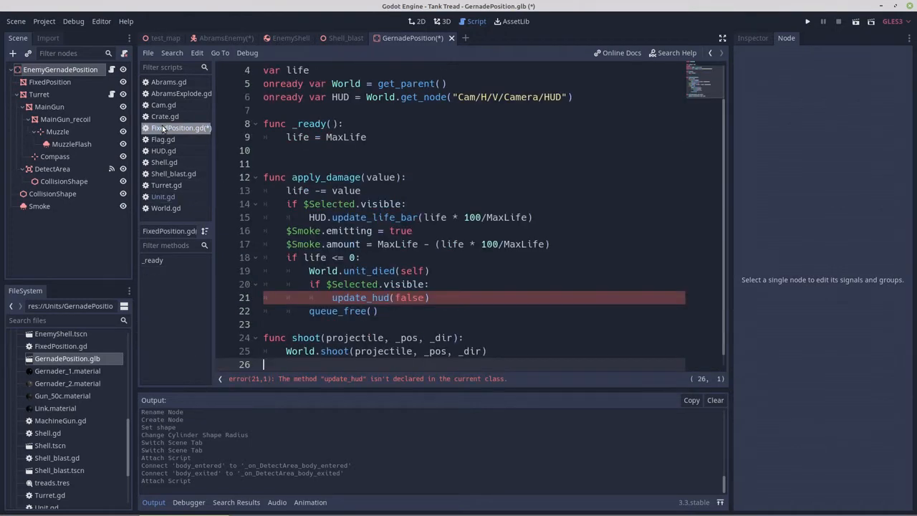
pyautogui.scroll(-1, 300, 309)
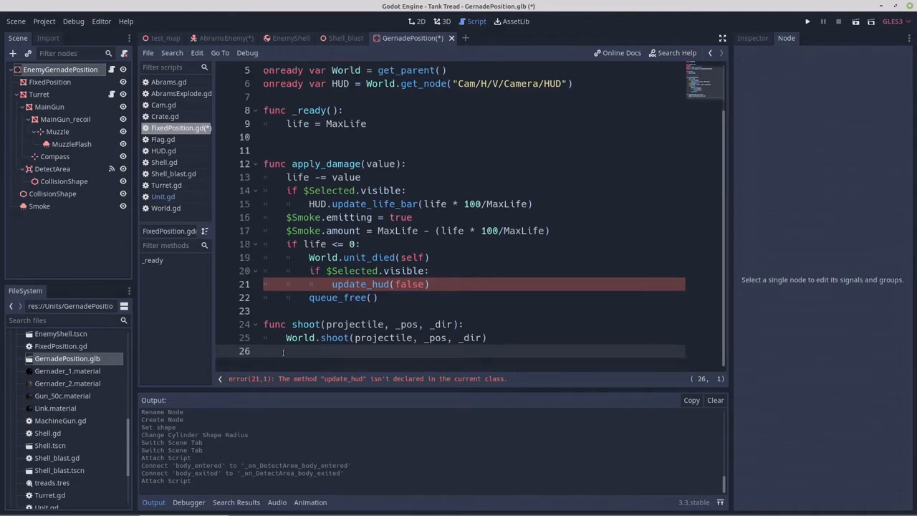
pyautogui.press('Return')
pyautogui.rightClick(278, 366)
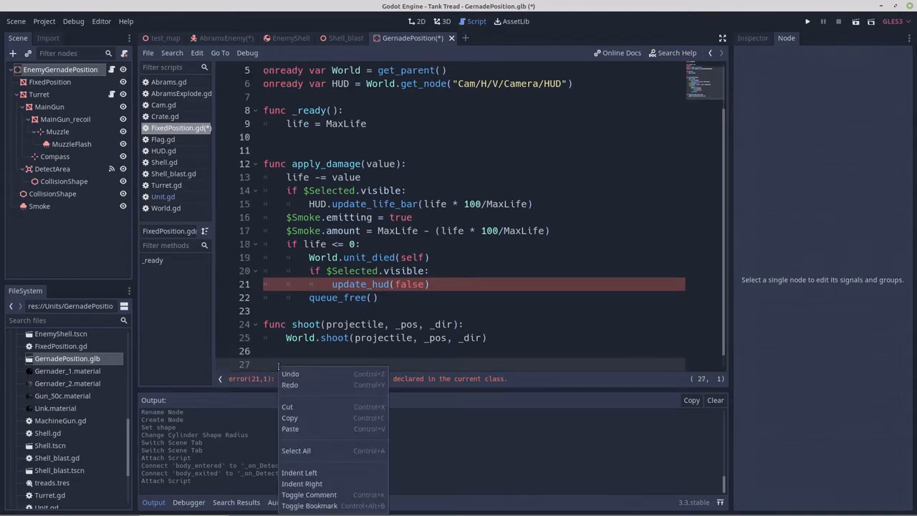
pyautogui.click(304, 429)
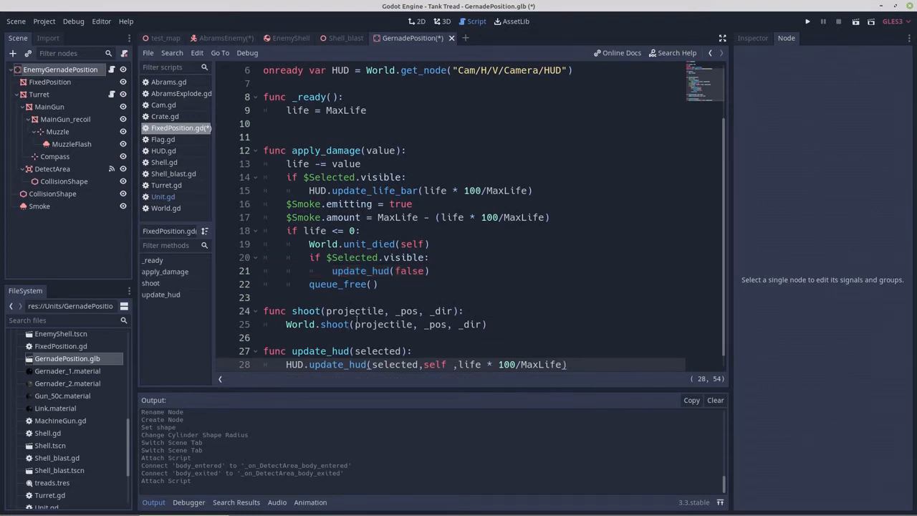
pyautogui.scroll(-1, 357, 320)
pyautogui.scroll(2, 422, 279)
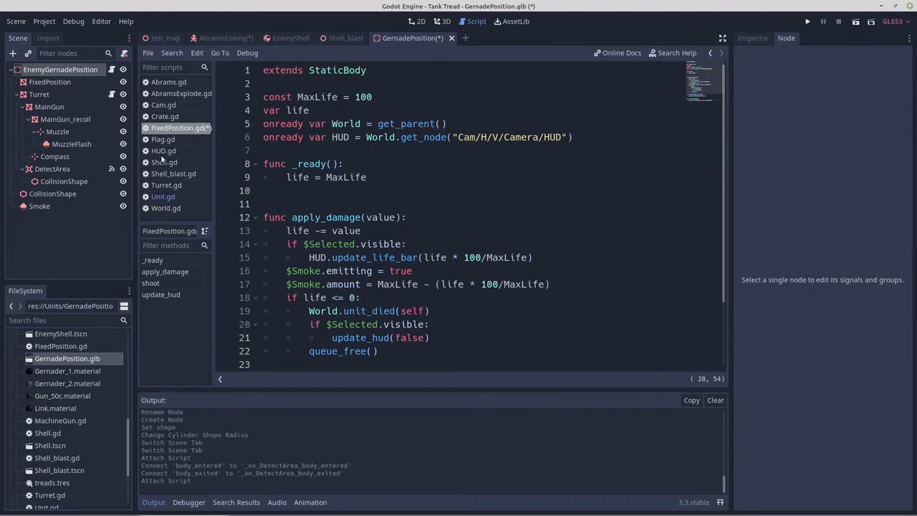
# In Turret.gd, change the TurretSpeed constant into an exported float variable declared with export (float) var
pyautogui.click(163, 187)
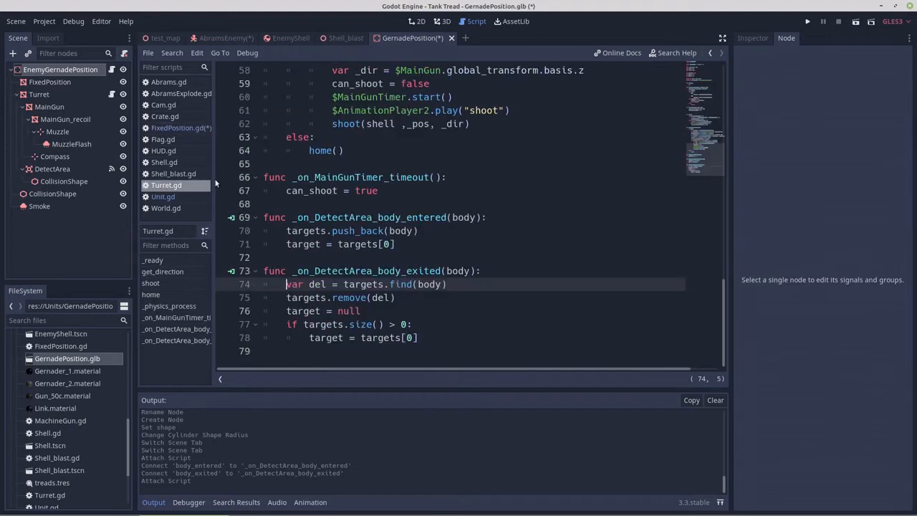
pyautogui.scroll(15, 277, 212)
pyautogui.scroll(4, 277, 213)
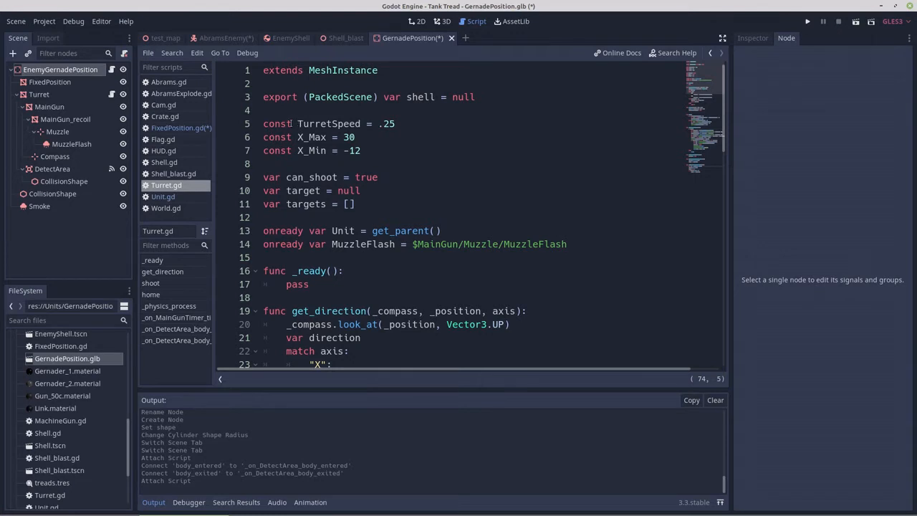
pyautogui.moveTo(292, 123); pyautogui.dragTo(263, 123)
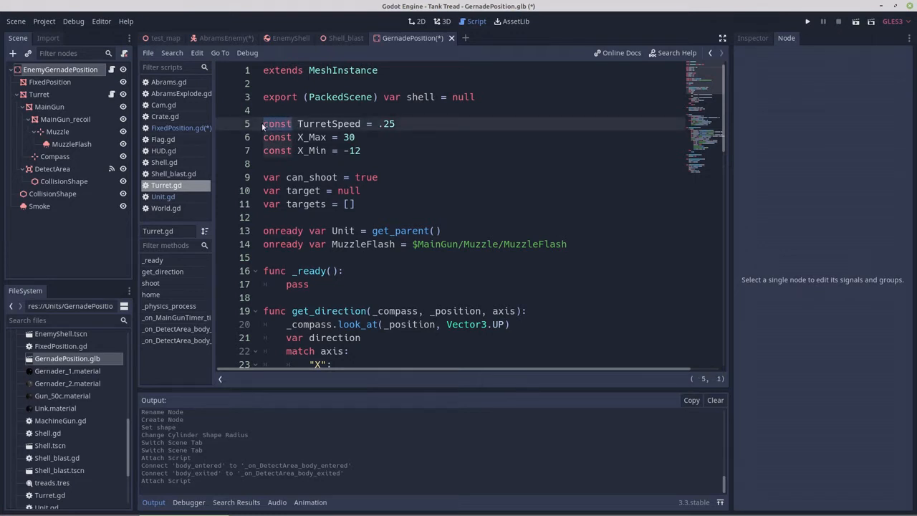
pyautogui.write('e')
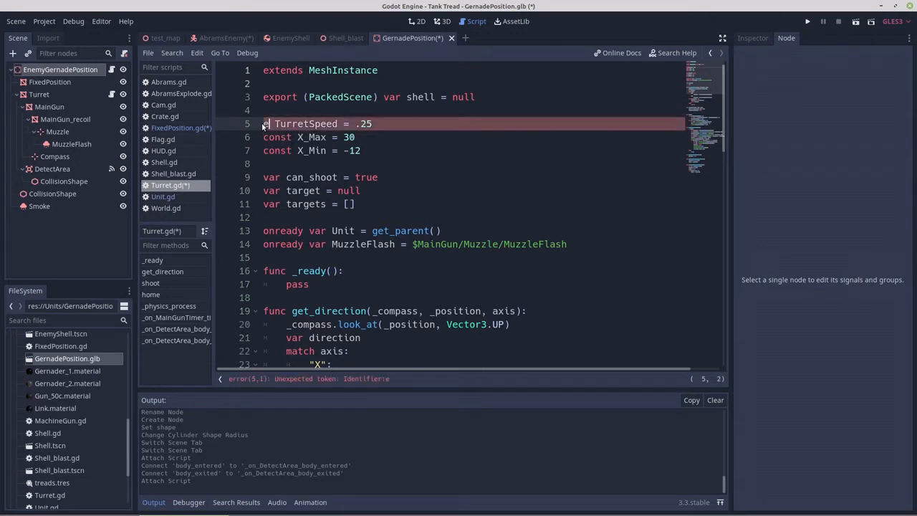
pyautogui.write('xport')
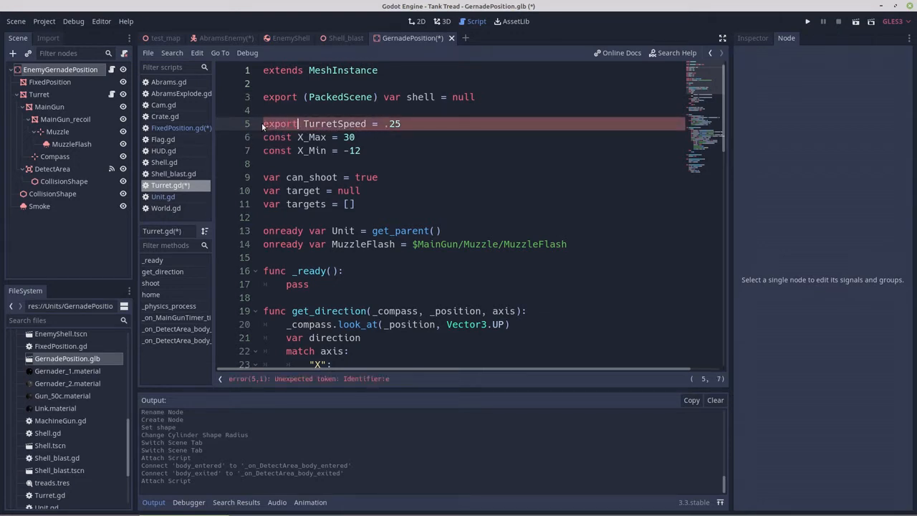
pyautogui.write(' (float')
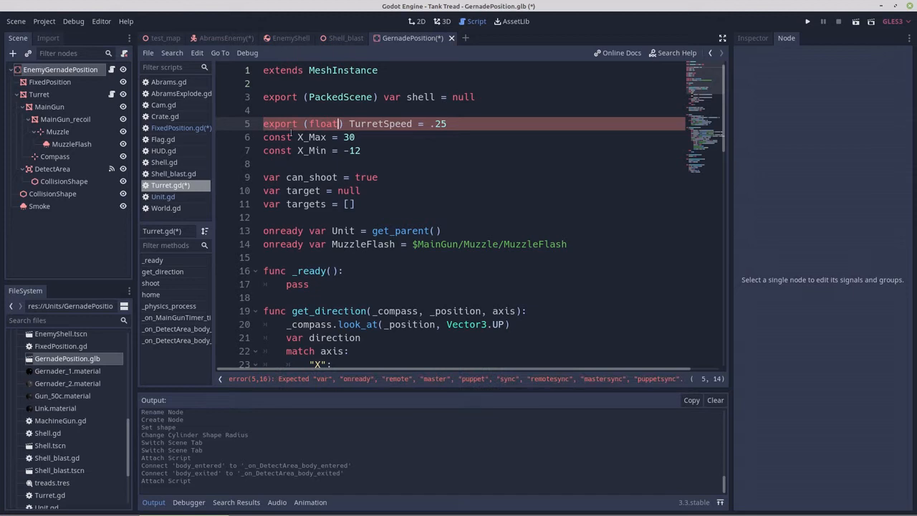
pyautogui.click(344, 123)
pyautogui.write('var')
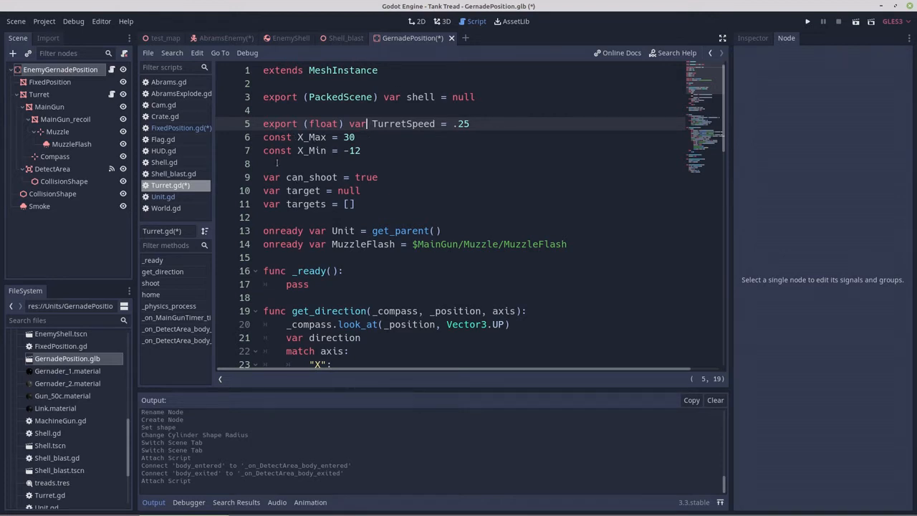
# Replace const with export var in the X_Max declaration in Turret.gd
pyautogui.moveTo(292, 137); pyautogui.dragTo(264, 137)
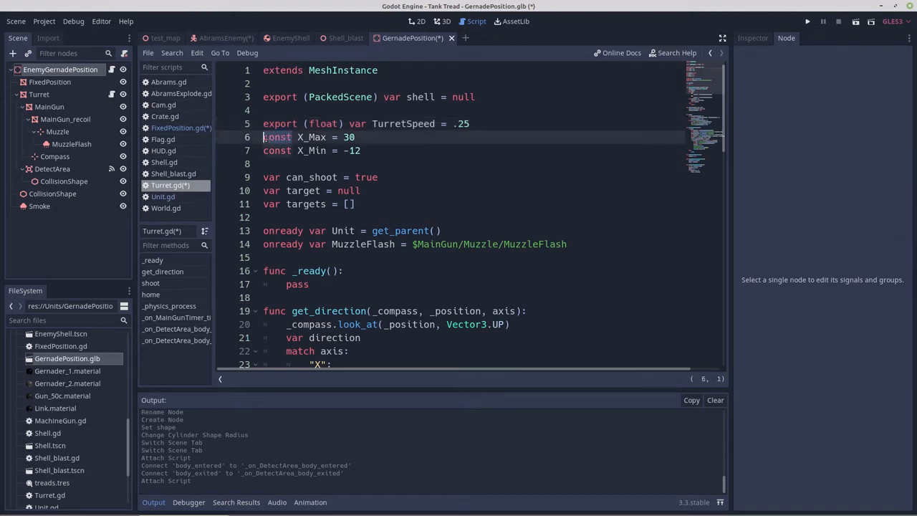
pyautogui.write('ex')
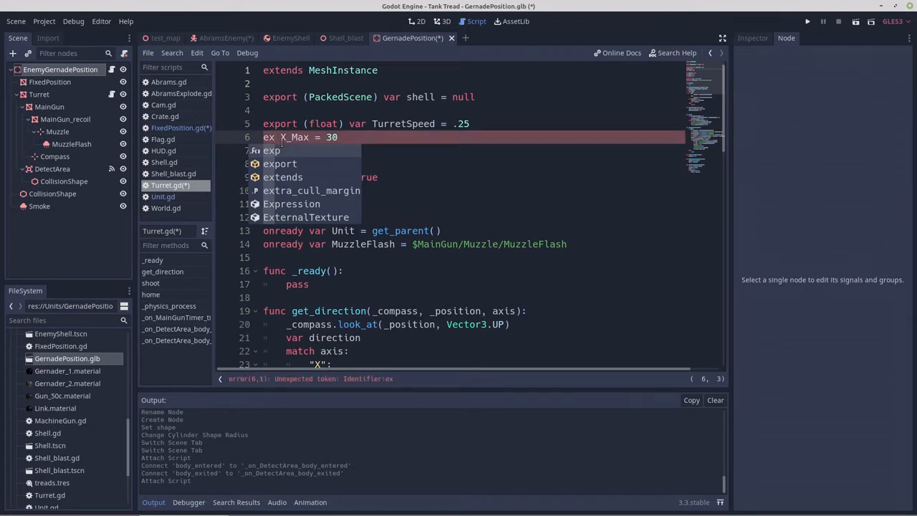
pyautogui.press('BackSpace')
pyautogui.press('BackSpace')
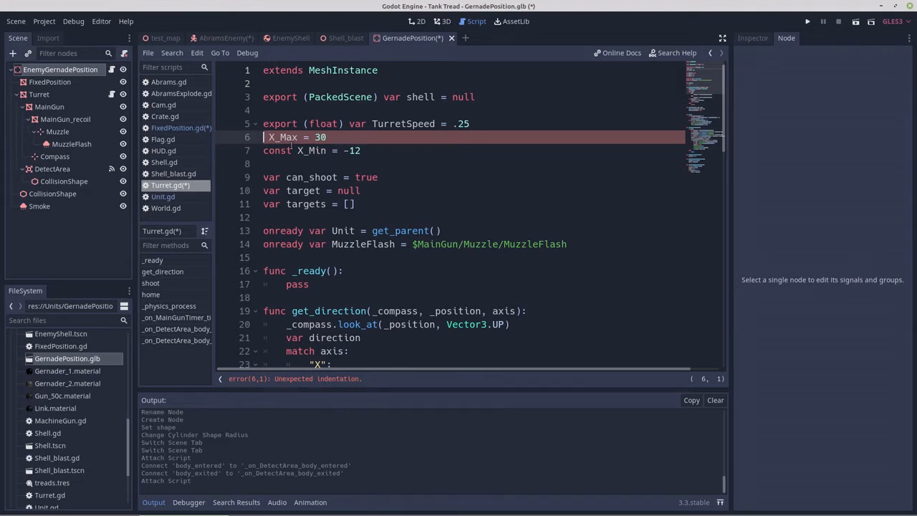
pyautogui.write('exposrt')
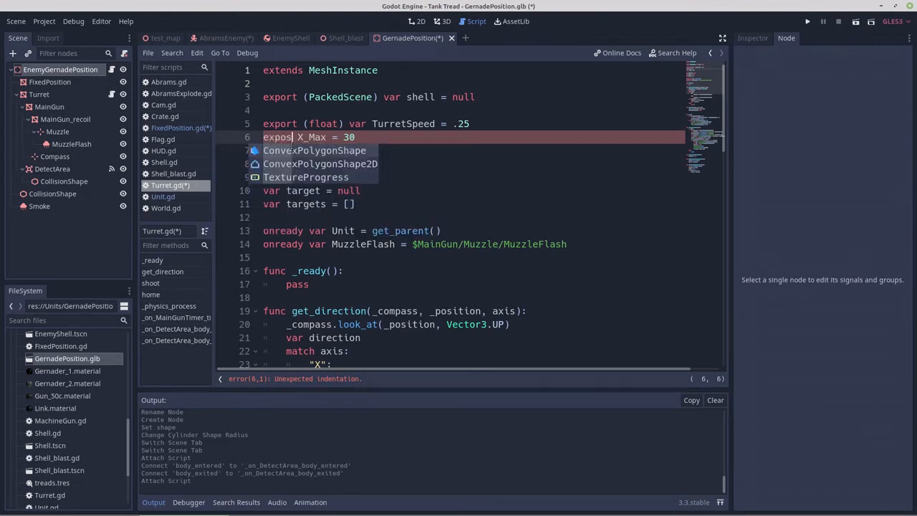
pyautogui.click(292, 137)
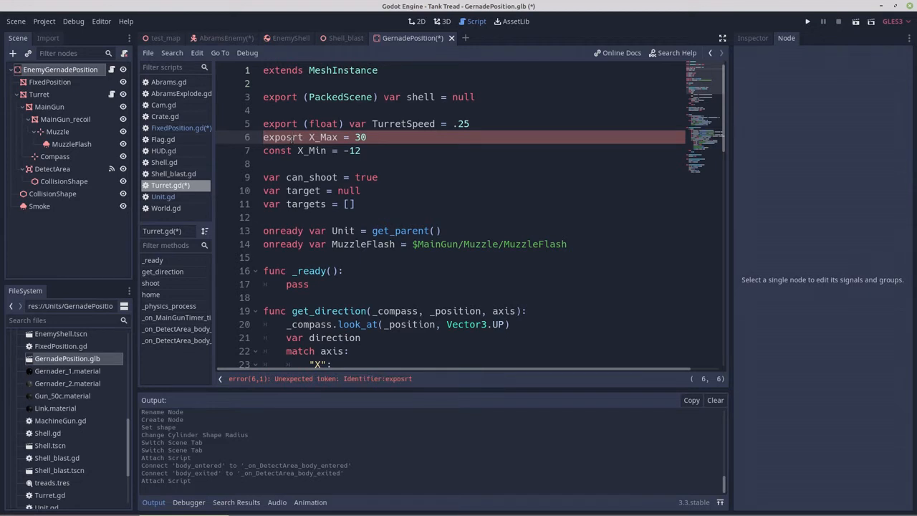
pyautogui.press('BackSpace')
pyautogui.click(297, 137)
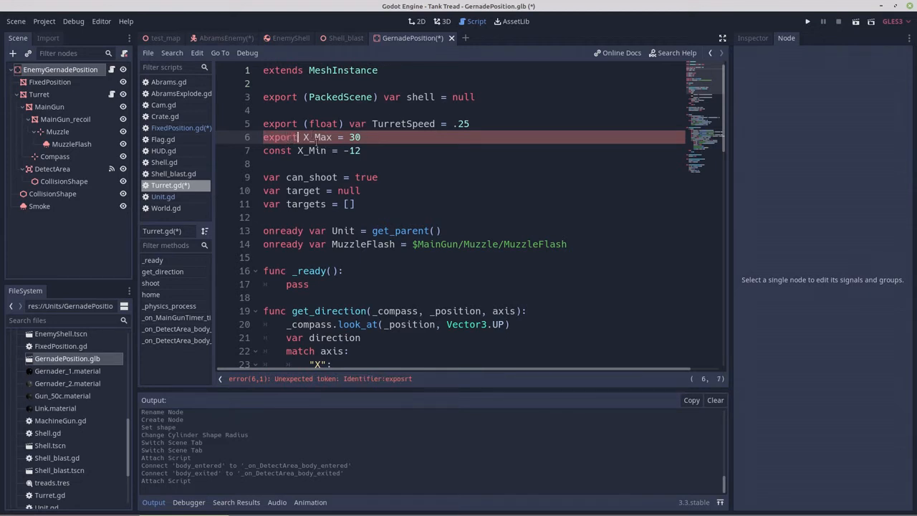
pyautogui.write('var')
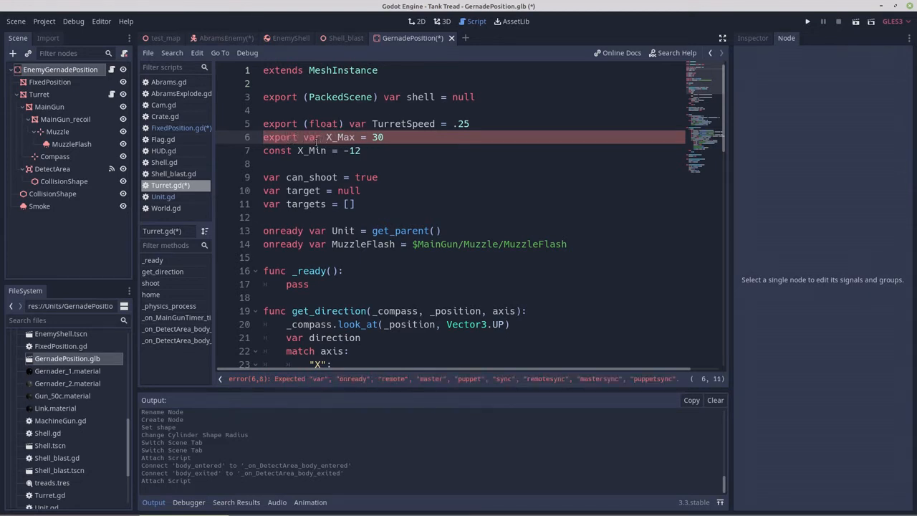
pyautogui.press('Left')
pyautogui.press('Left')
pyautogui.press('Left')
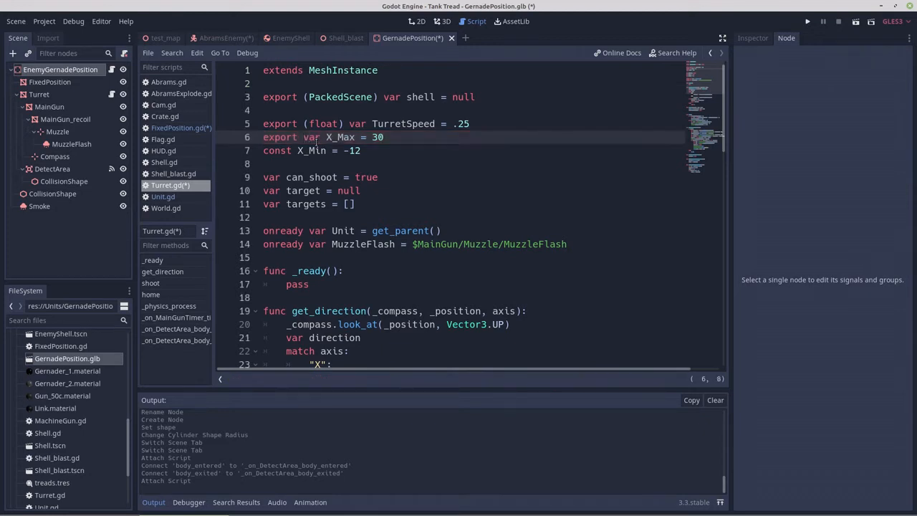
# Give the exported X_Max variable in Turret.gd the int type hint and rename it Elevation_Max
pyautogui.write('(int')
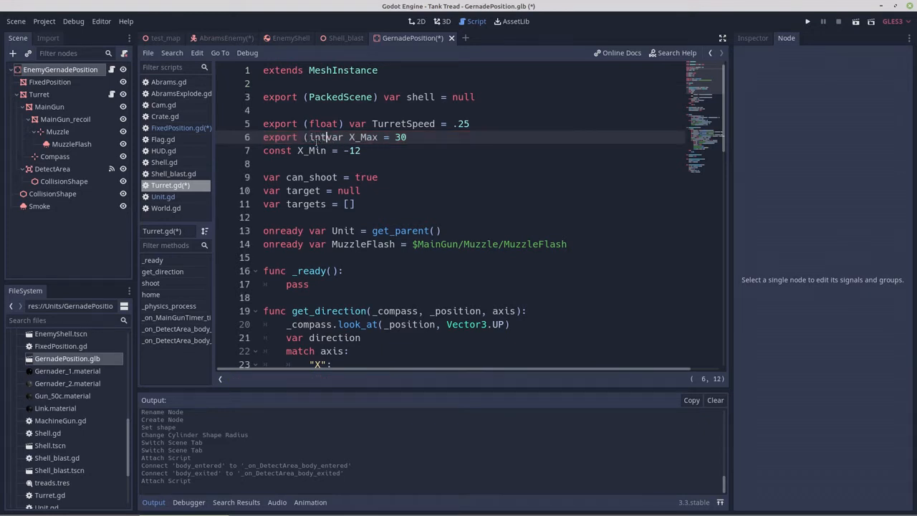
pyautogui.write(')')
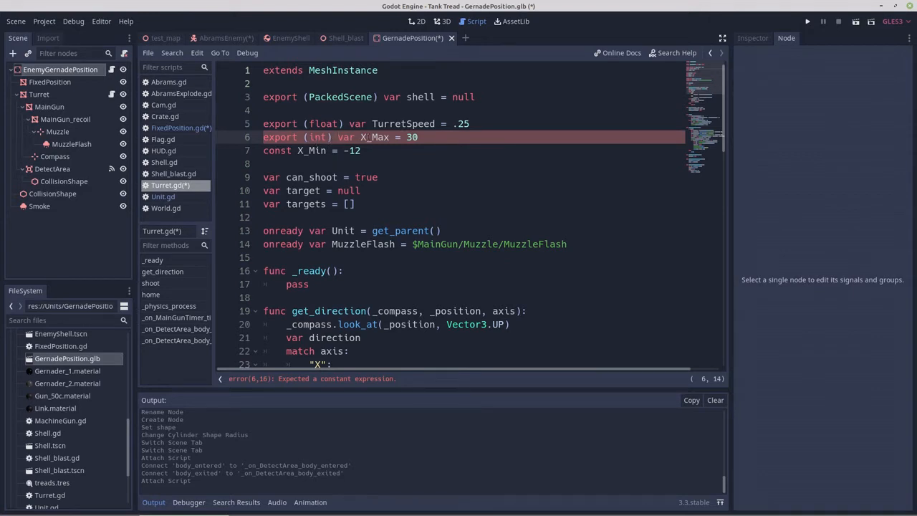
pyautogui.click(361, 137)
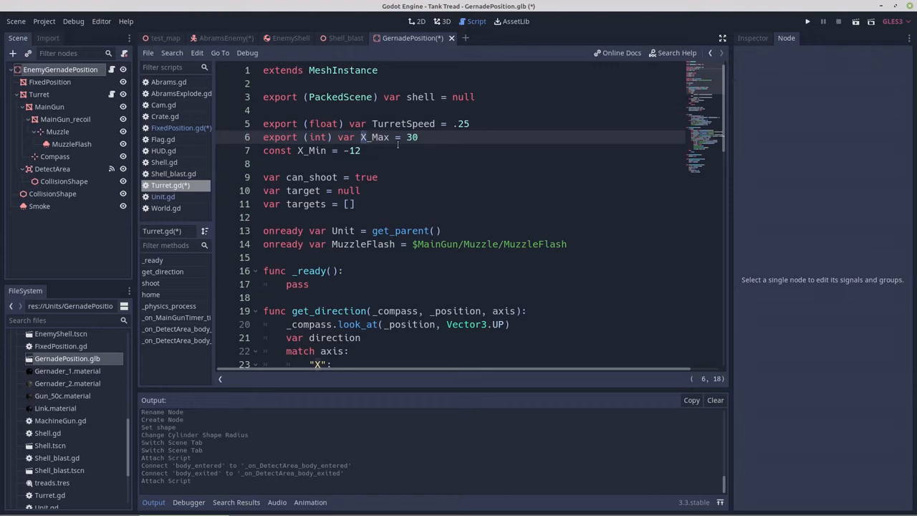
pyautogui.press('Delete')
pyautogui.write('El')
pyautogui.press('BackSpace')
pyautogui.press('BackSpace')
pyautogui.write('Elevation')
# Turn the X_Min constant into an exported int variable named Elevation_Min, keeping its value
pyautogui.click(299, 150)
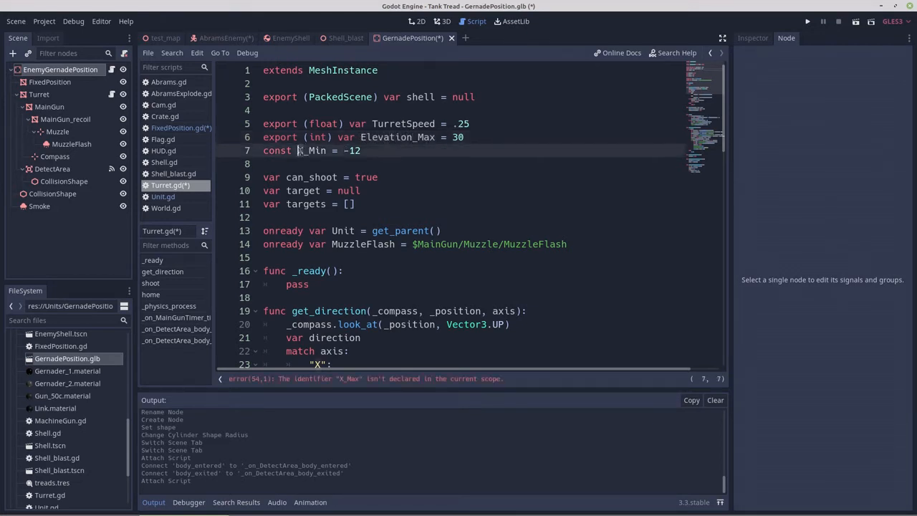
pyautogui.moveTo(298, 151); pyautogui.dragTo(260, 155)
pyautogui.write('ex')
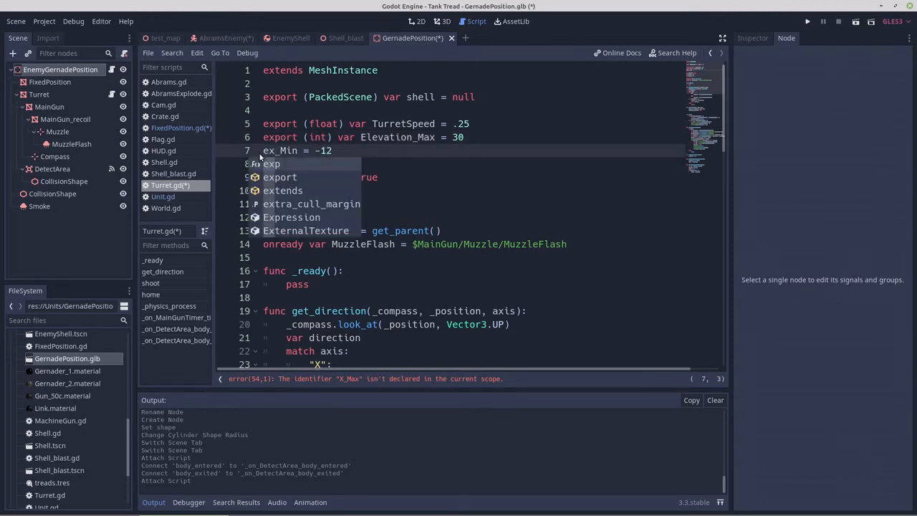
pyautogui.write('port ')
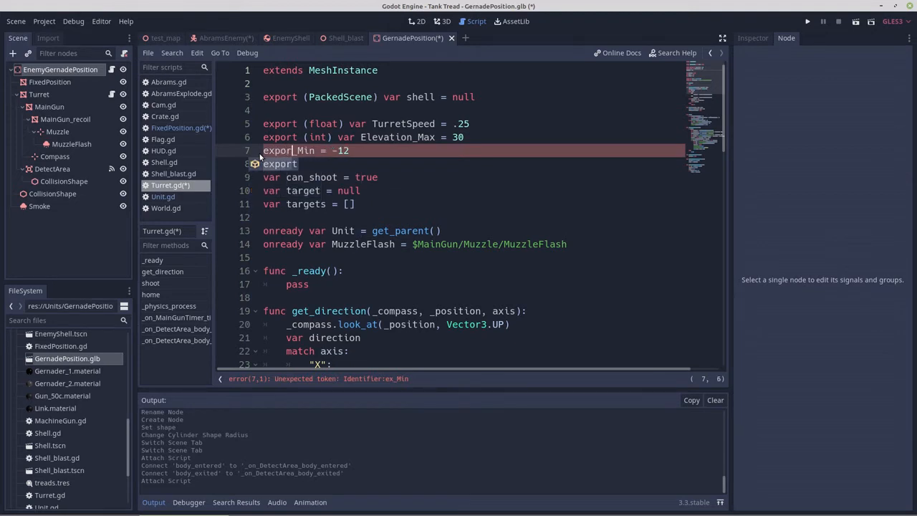
pyautogui.write('(int)')
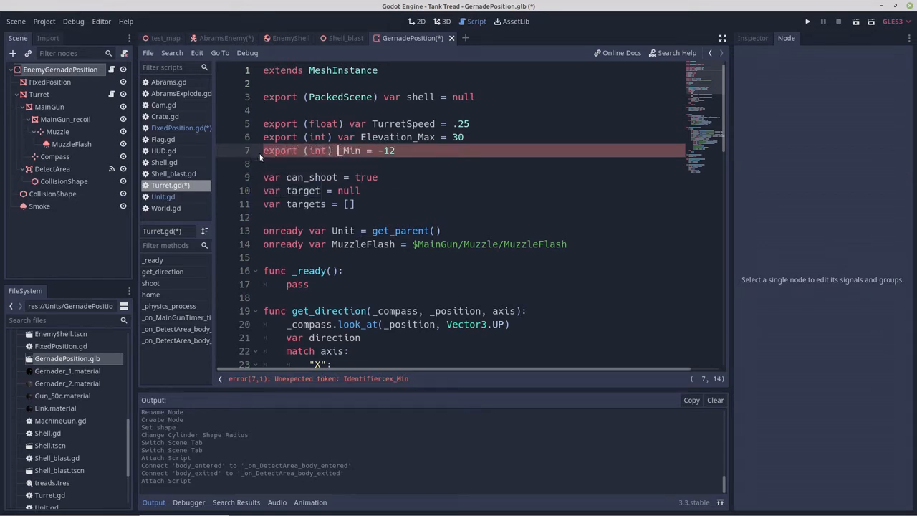
pyautogui.write(' var Elevation')
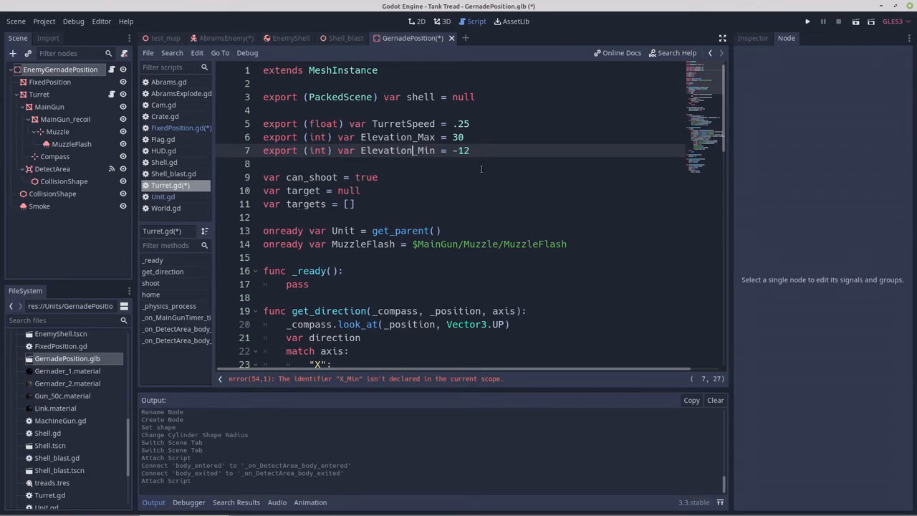
# Add the line "export (float) var Reload = 3" below the Elevation_Min declaration
pyautogui.press('Return')
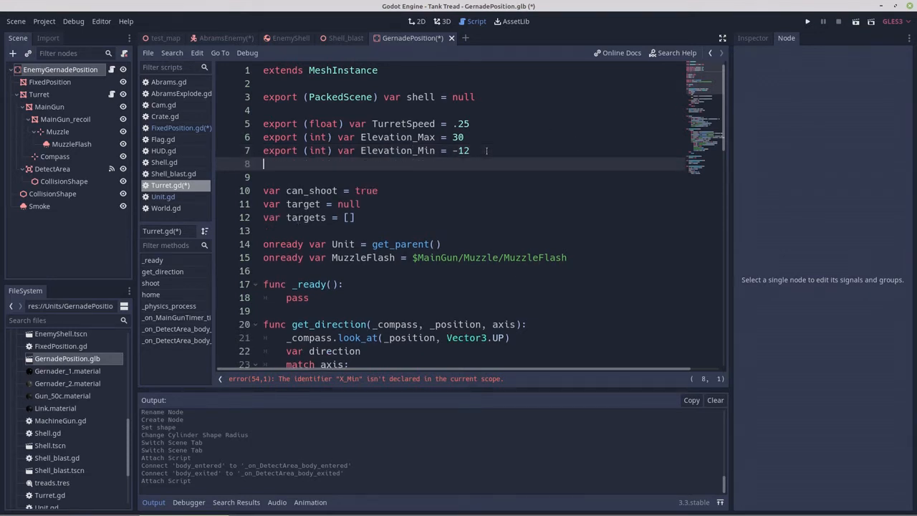
pyautogui.write('ex')
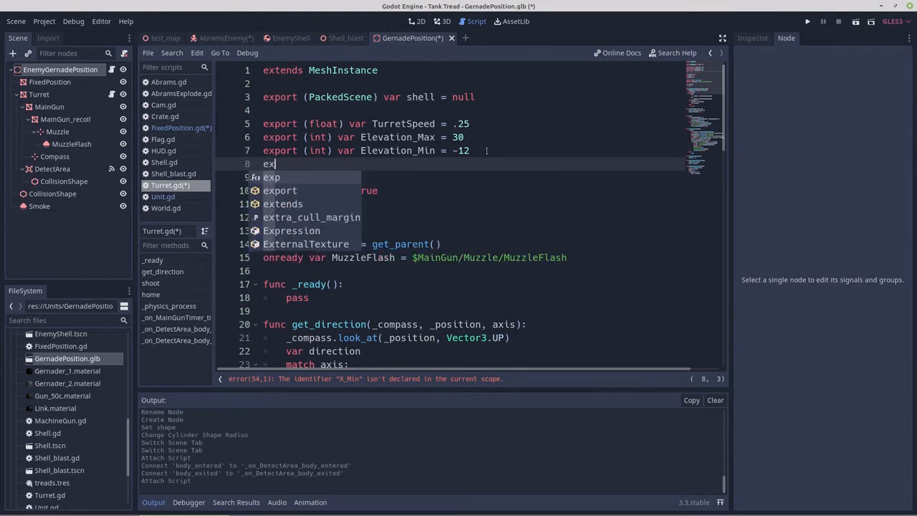
pyautogui.write('port')
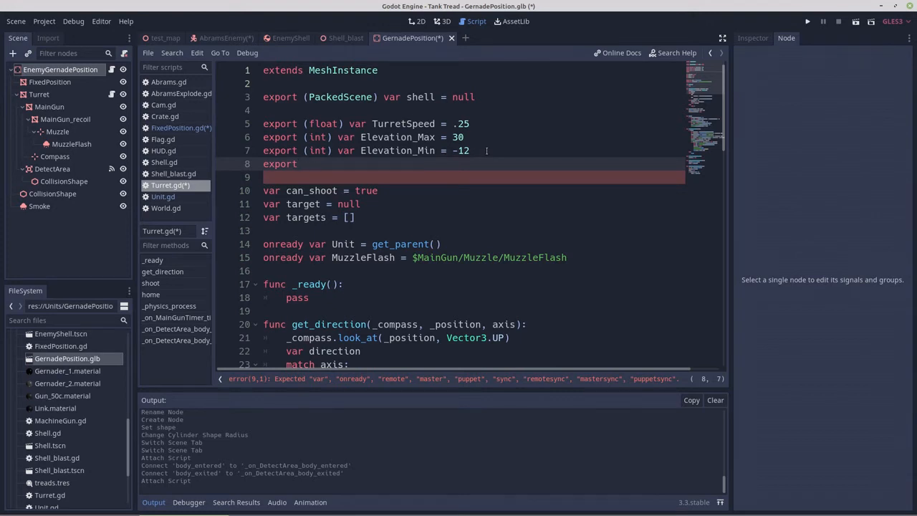
pyautogui.write('(float) vat')
pyautogui.press('BackSpace')
pyautogui.write('r Reload')
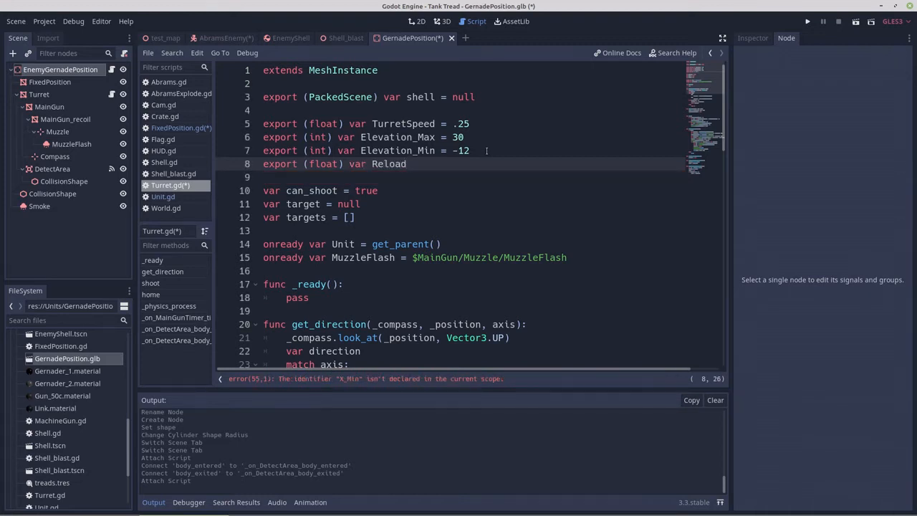
pyautogui.write(' = 3')
# Rename the AnimationPlayer2 node in the AbramsEnemy scene to AnimationPlayer
pyautogui.scroll(-1, 408, 180)
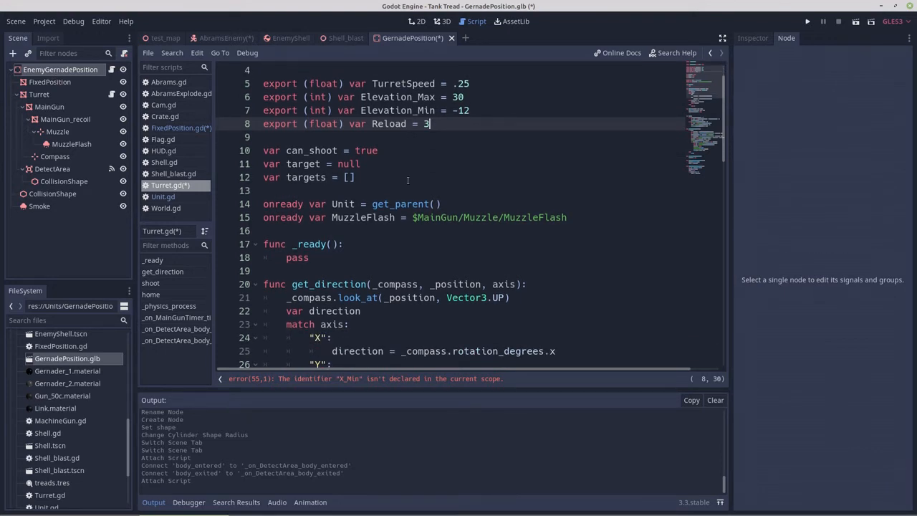
pyautogui.scroll(-5, 404, 203)
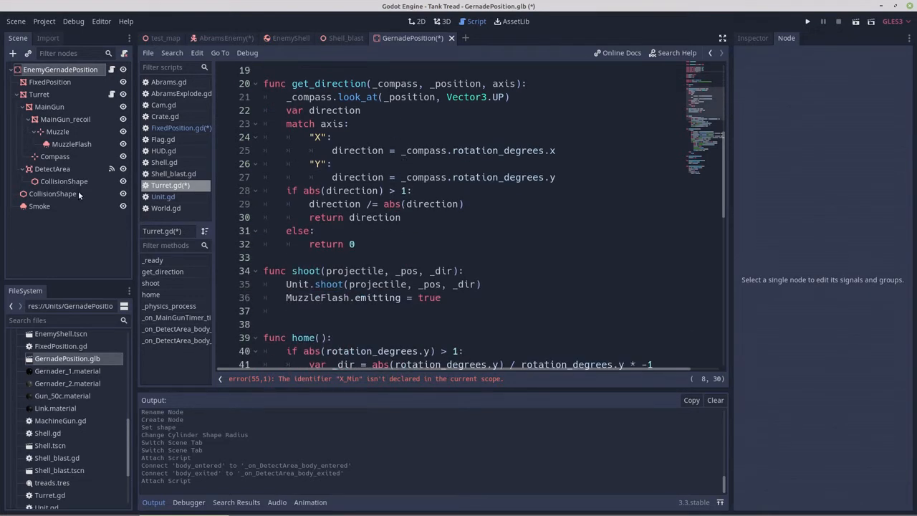
pyautogui.click(221, 36)
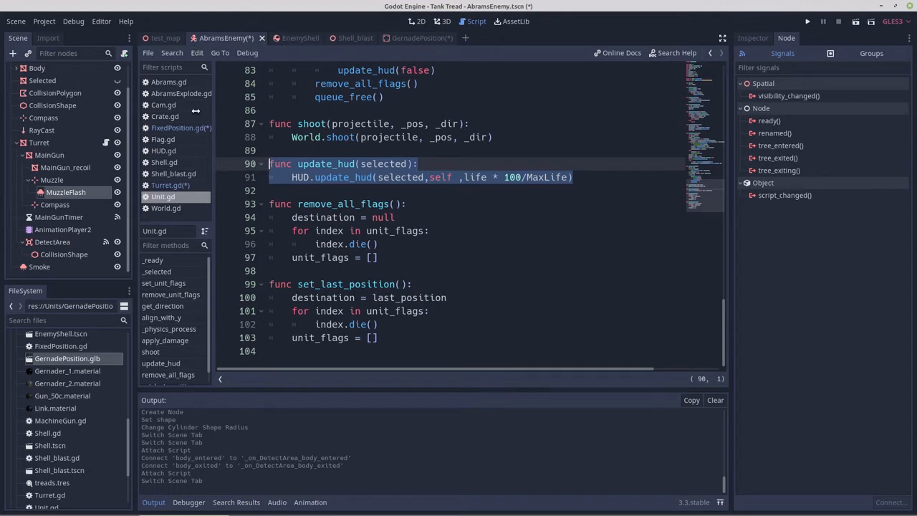
pyautogui.click(85, 231)
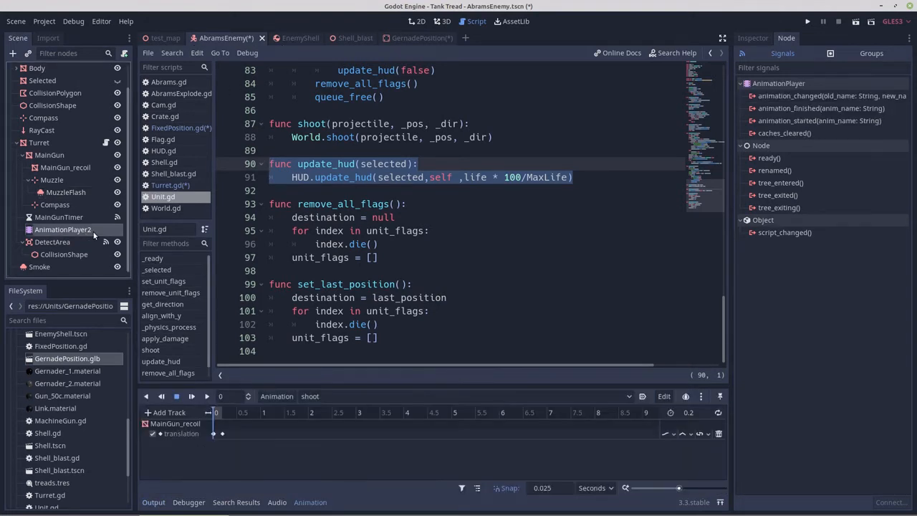
pyautogui.click(92, 229)
pyautogui.click(96, 229)
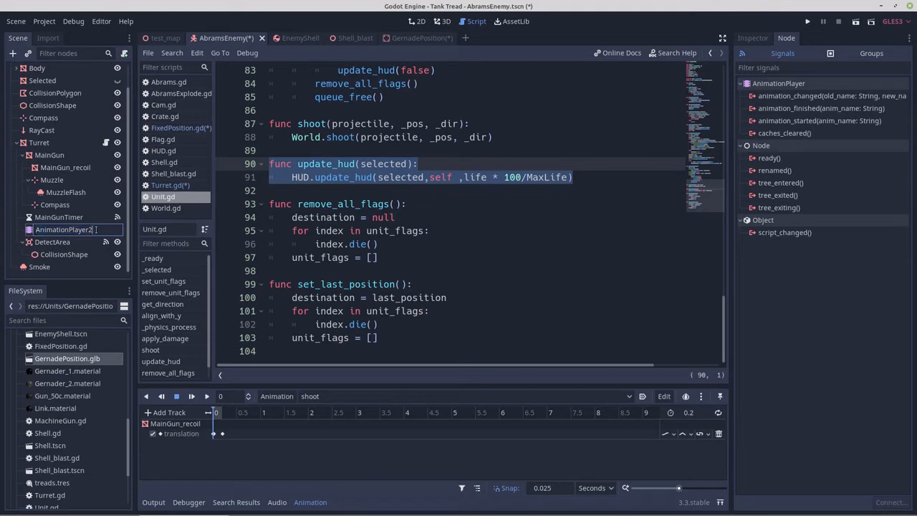
pyautogui.press('BackSpace')
# Change the $AnimationPlayer2 reference in the _physics_process function of Turret.gd to $AnimationPlayer
pyautogui.click(171, 186)
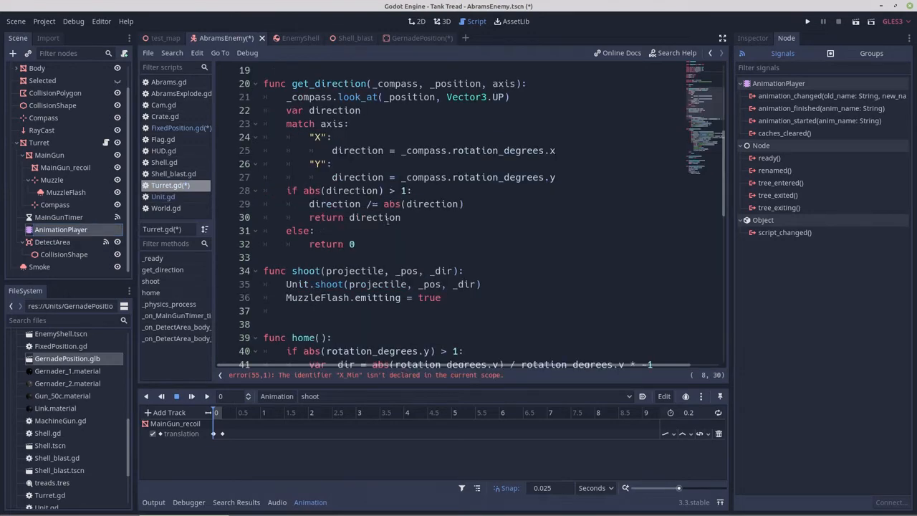
pyautogui.scroll(-6, 387, 222)
pyautogui.scroll(-4, 388, 226)
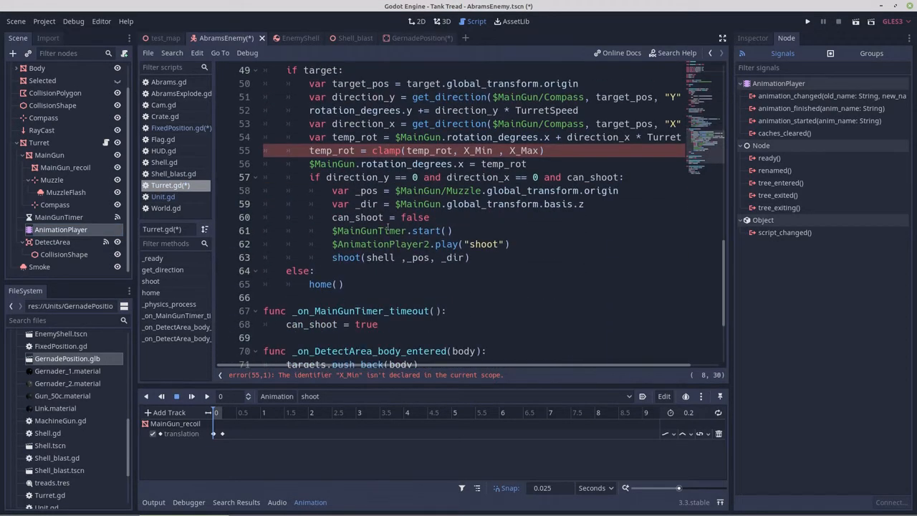
pyautogui.click(428, 243)
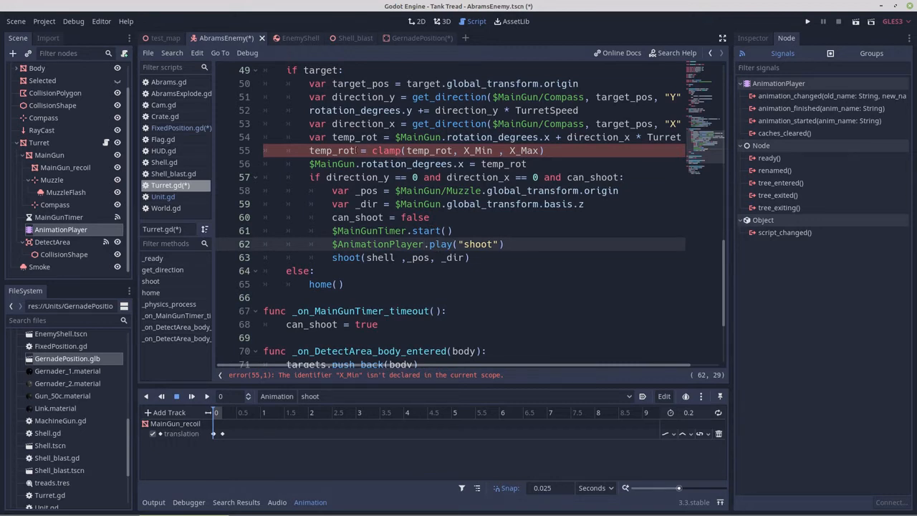
# Replace X_Min with Elevation_Min in the temp_rot clamp call
pyautogui.click(465, 151)
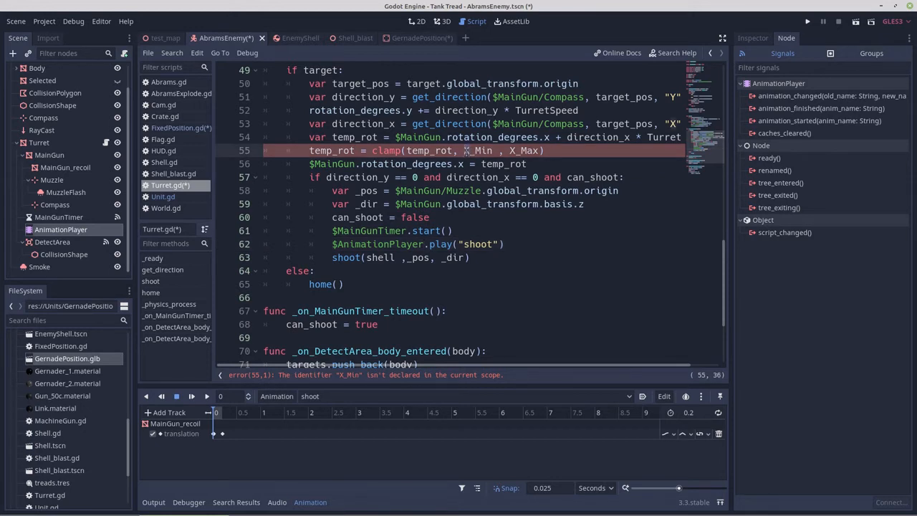
pyautogui.press('Right')
pyautogui.press('BackSpace')
pyautogui.write('El')
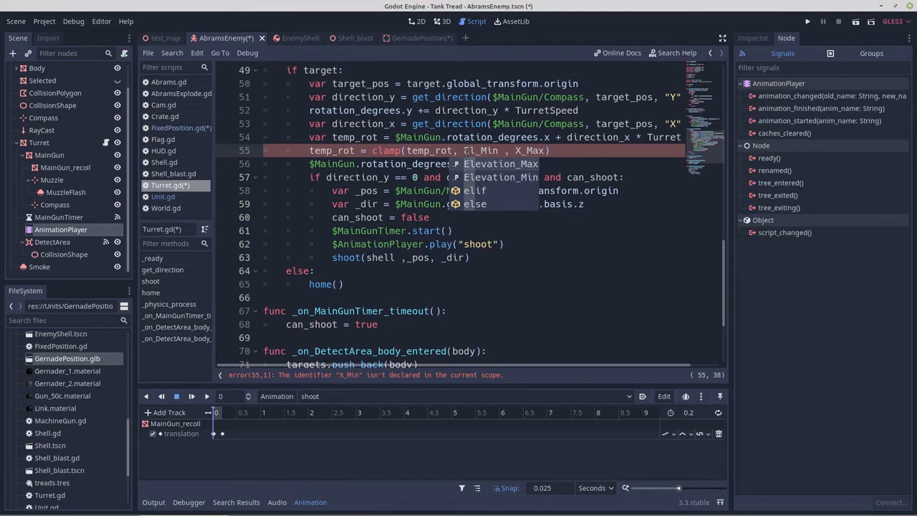
pyautogui.press('Return')
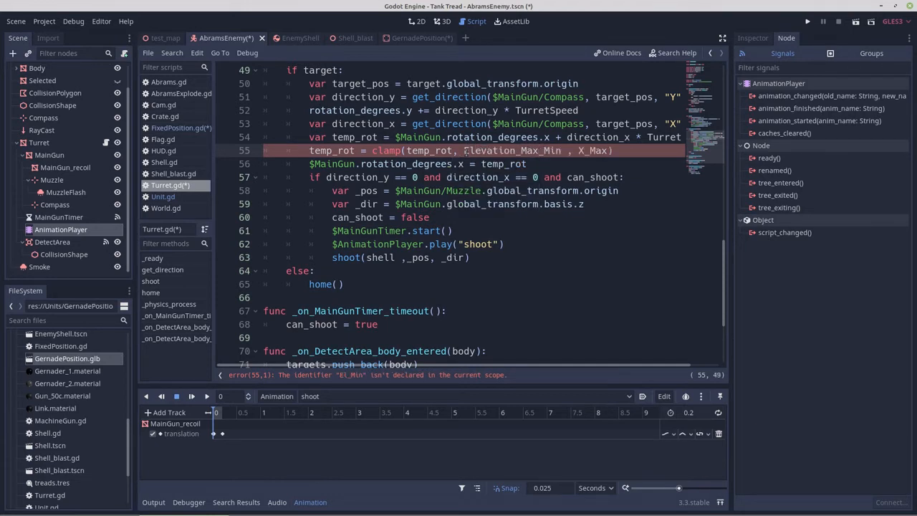
pyautogui.press('BackSpace')
pyautogui.press('BackSpace')
pyautogui.press('BackSpace')
pyautogui.press('BackSpace')
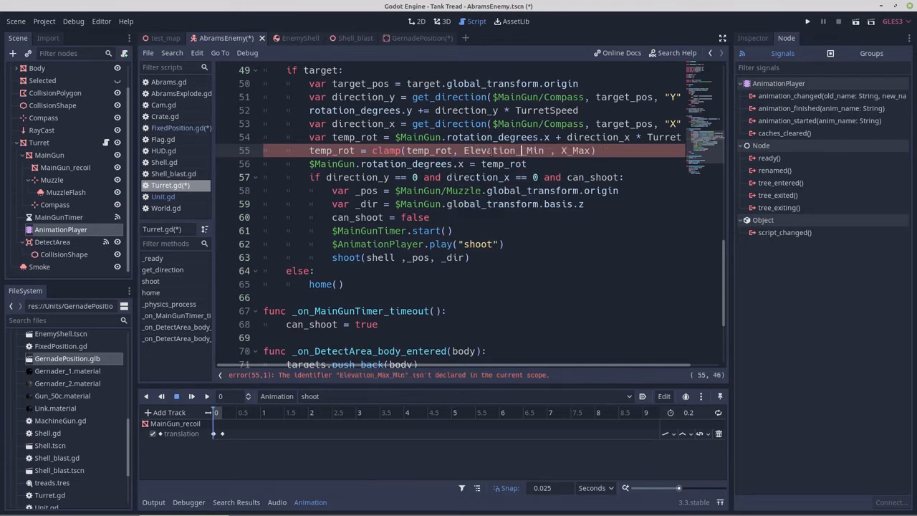
# Replace X_Max with Elevation_Max in the temp_rot clamp call
pyautogui.click(556, 151)
pyautogui.press('Delete')
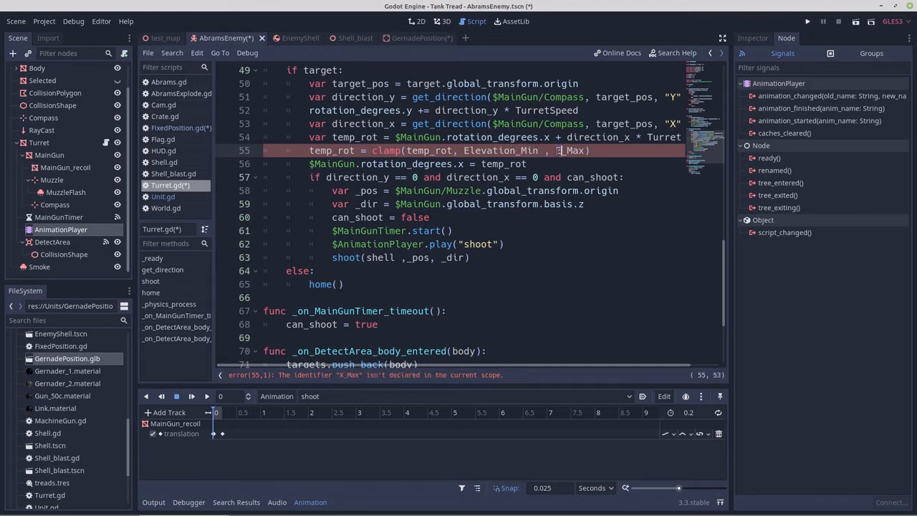
pyautogui.write('Ele')
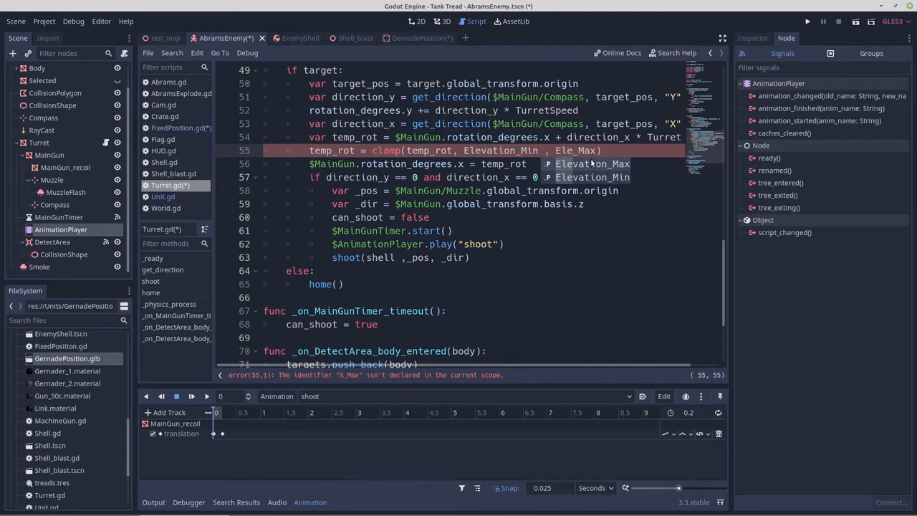
pyautogui.press('Return')
pyautogui.press('BackSpace')
pyautogui.press('BackSpace')
pyautogui.press('BackSpace')
pyautogui.press('BackSpace')
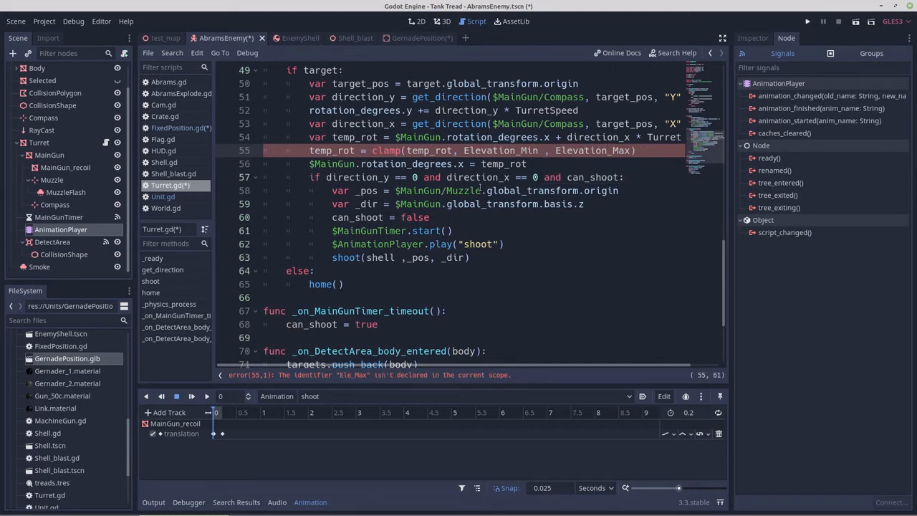
# Add an AnimationPlayer node as a child of Turret in the GernadePosition scene
pyautogui.scroll(-3, 411, 245)
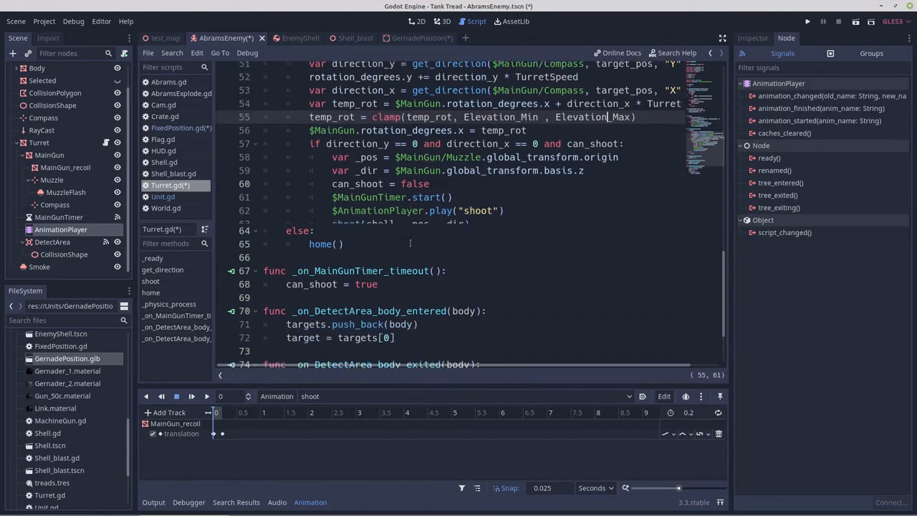
pyautogui.scroll(1, 410, 244)
pyautogui.scroll(2, 411, 244)
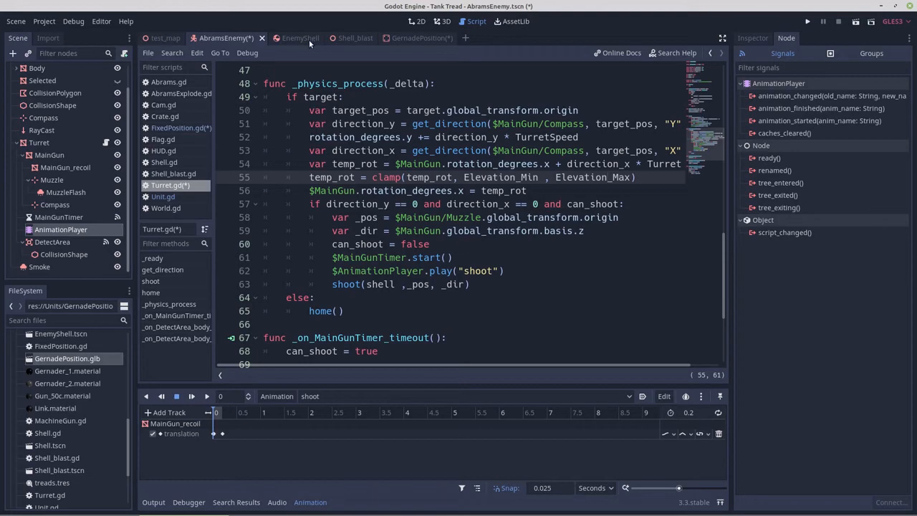
pyautogui.click(400, 38)
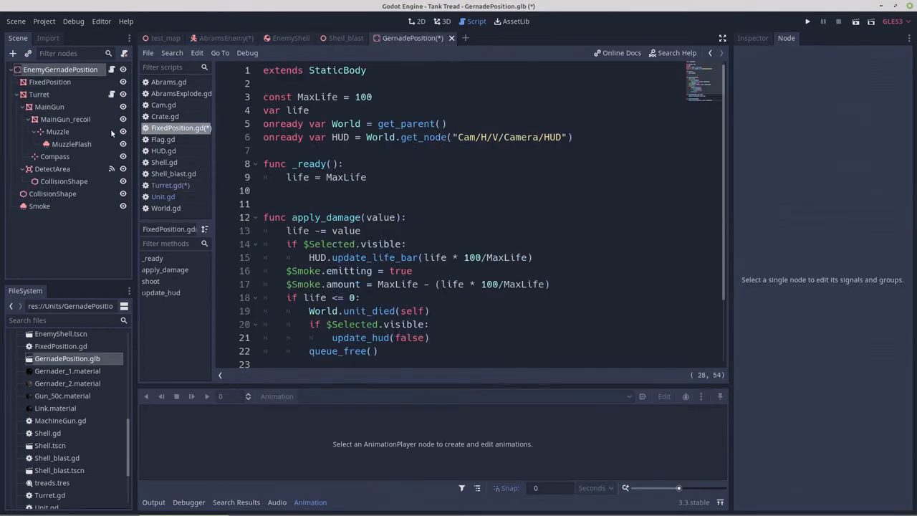
pyautogui.click(49, 96)
pyautogui.rightClick(52, 94)
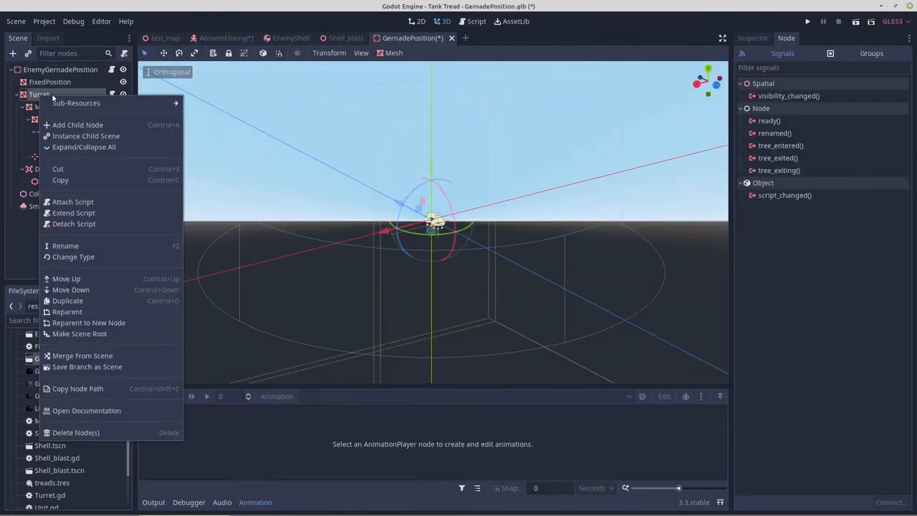
pyautogui.click(69, 125)
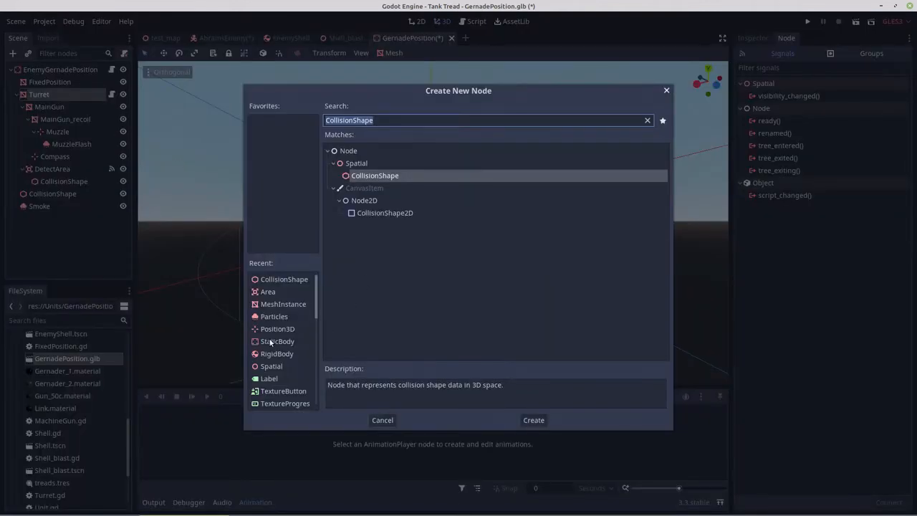
pyautogui.scroll(-5, 276, 341)
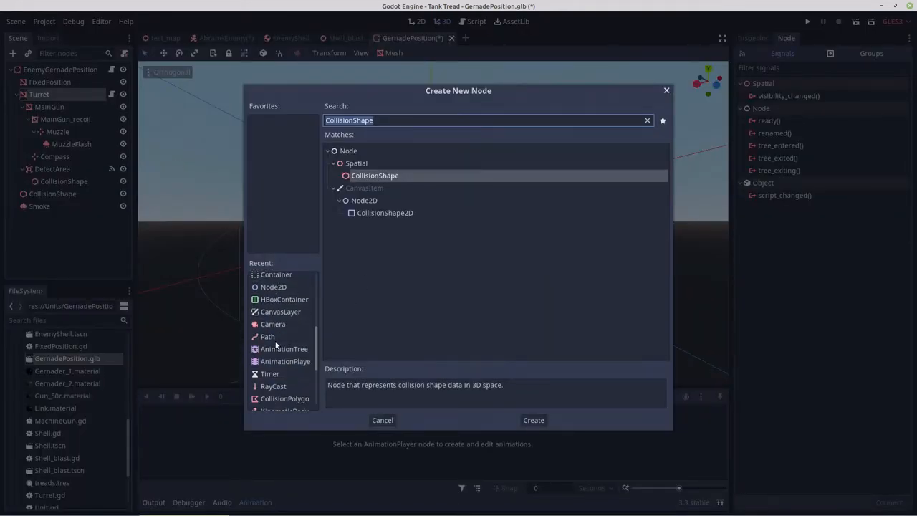
pyautogui.doubleClick(279, 361)
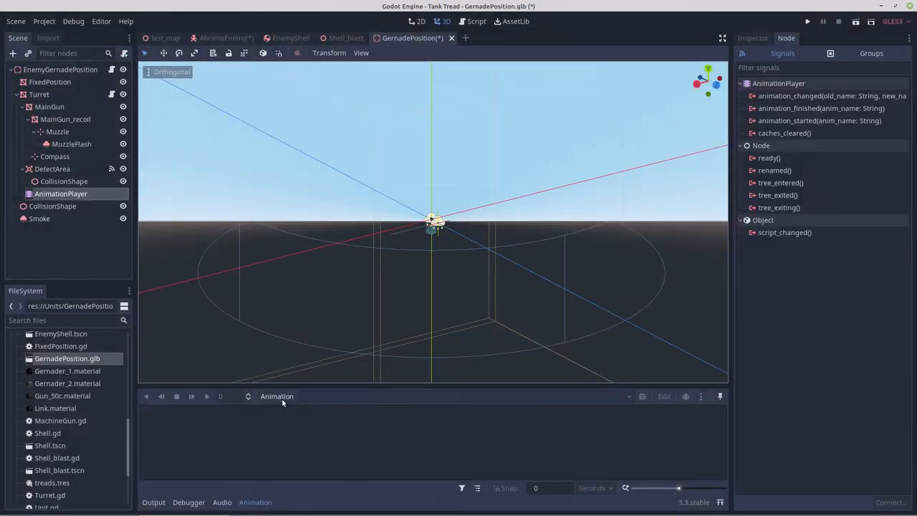
# Create a new animation named "shoot" in the AnimationPlayer under the grenade position's Turret
pyautogui.click(280, 396)
pyautogui.click(285, 344)
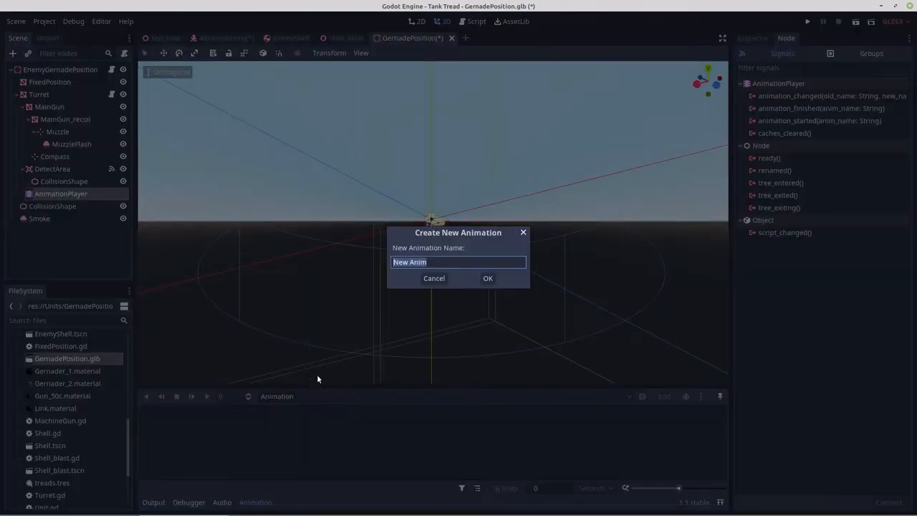
pyautogui.write('shoot')
pyautogui.click(488, 278)
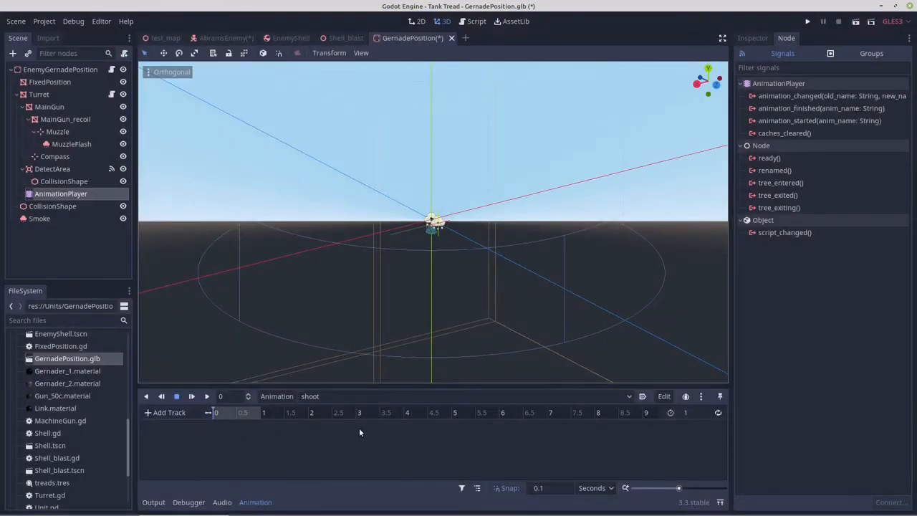
# Set the length of the shoot animation to 0.01 seconds
pyautogui.doubleClick(691, 413)
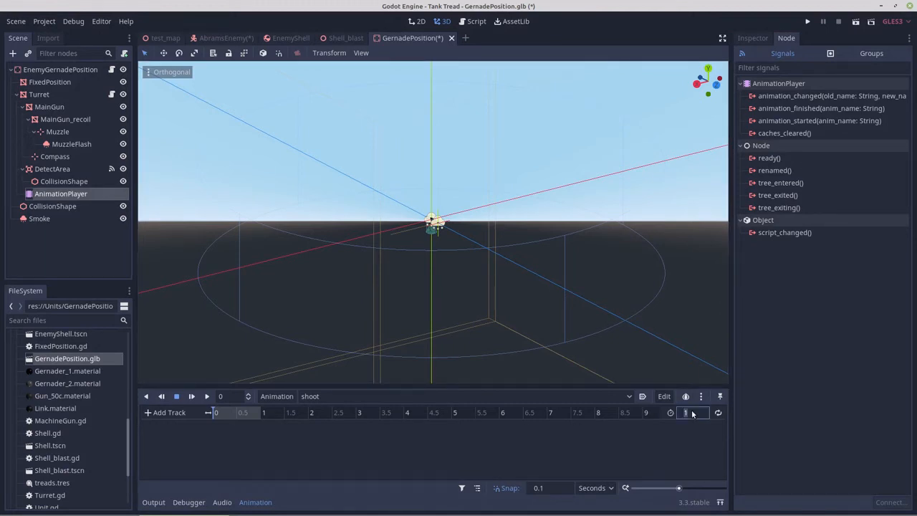
pyautogui.press('BackSpace')
pyautogui.write('.01')
pyautogui.press('Return')
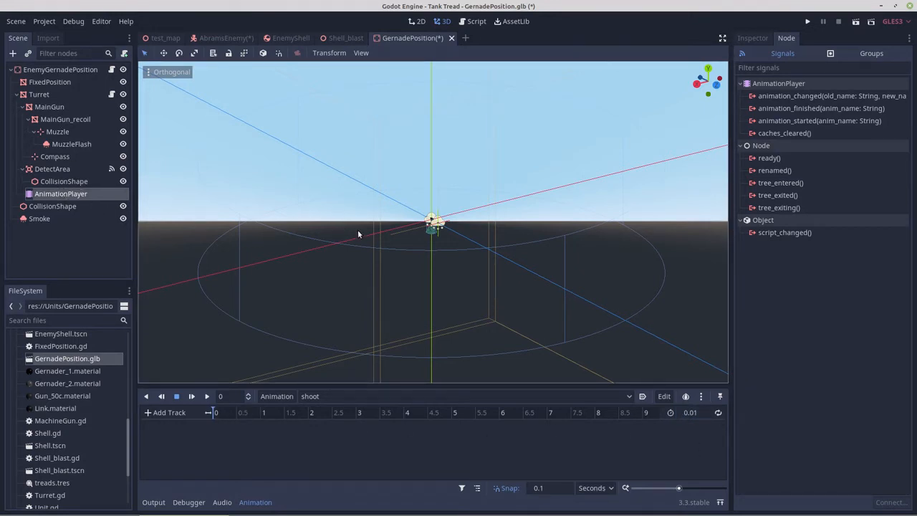
# Add a Timer node as a child of Turret in the GernadePosition scene
pyautogui.scroll(-2, 424, 247)
pyautogui.scroll(10, 424, 248)
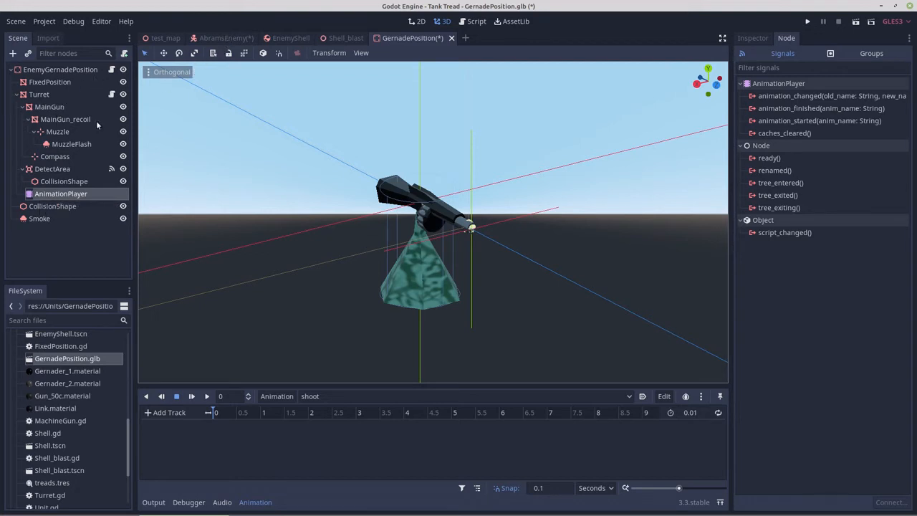
pyautogui.click(39, 97)
pyautogui.rightClick(40, 97)
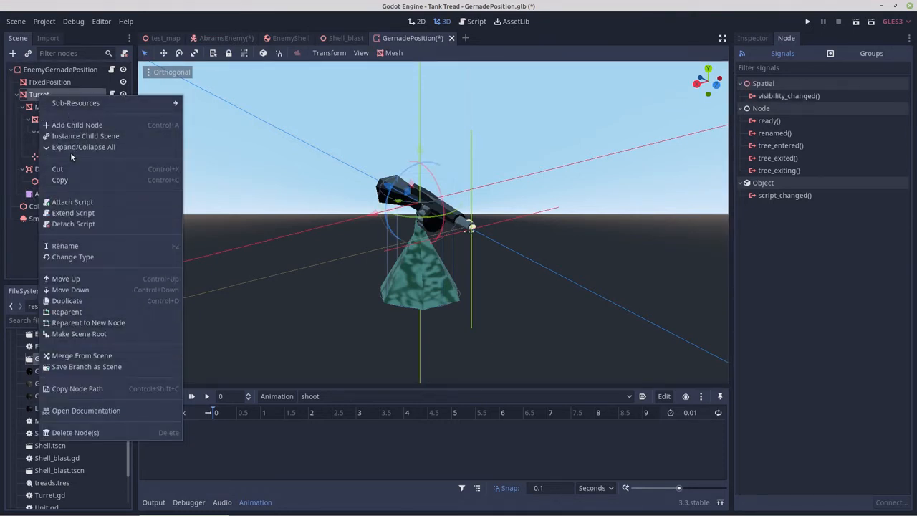
pyautogui.click(76, 124)
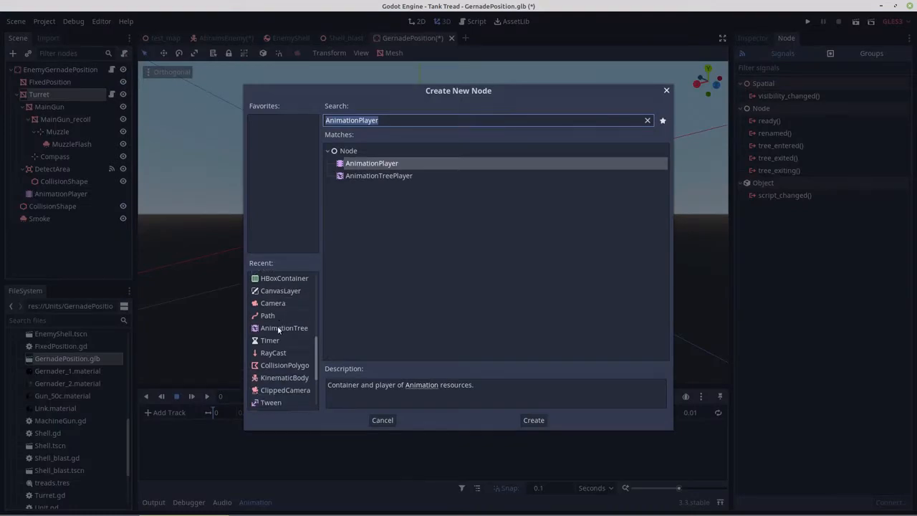
pyautogui.doubleClick(266, 340)
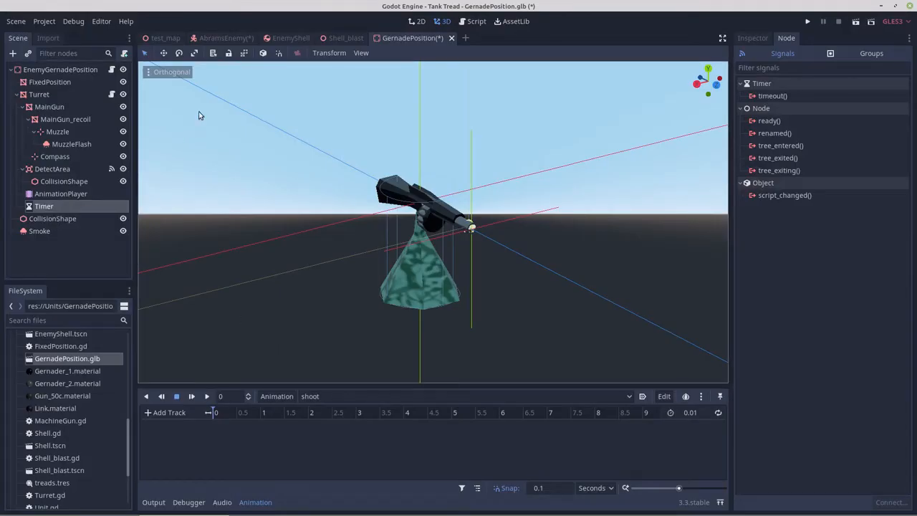
# Check the turret timer's name in the AbramsEnemy scene and rename the grenade position's Timer node to MainGunTimer
pyautogui.click(225, 38)
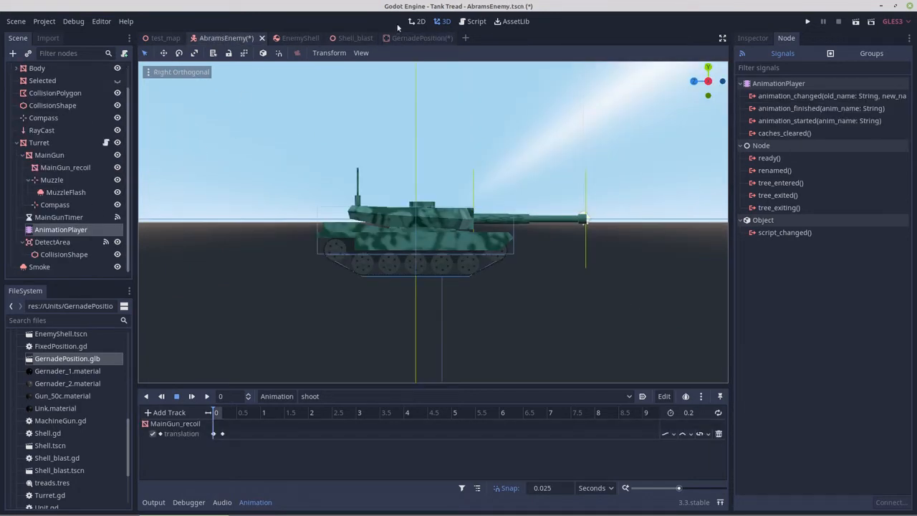
pyautogui.click(415, 38)
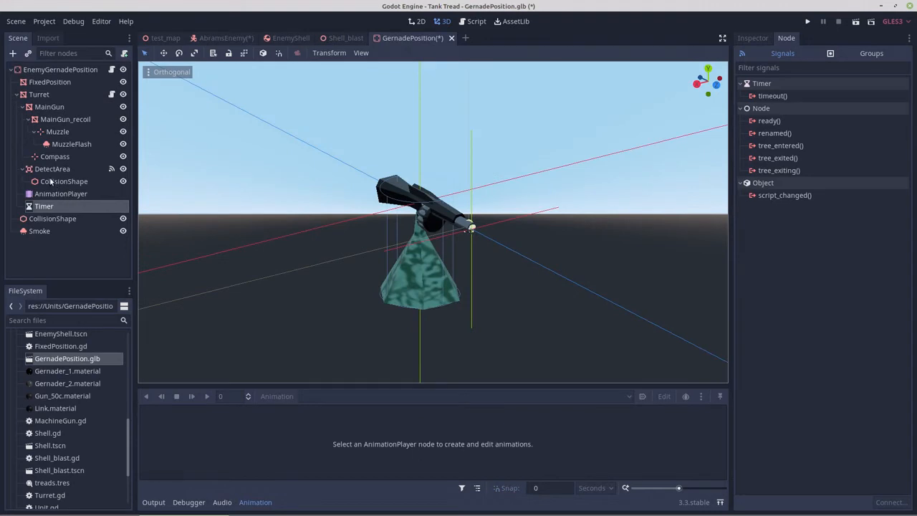
pyautogui.doubleClick(35, 207)
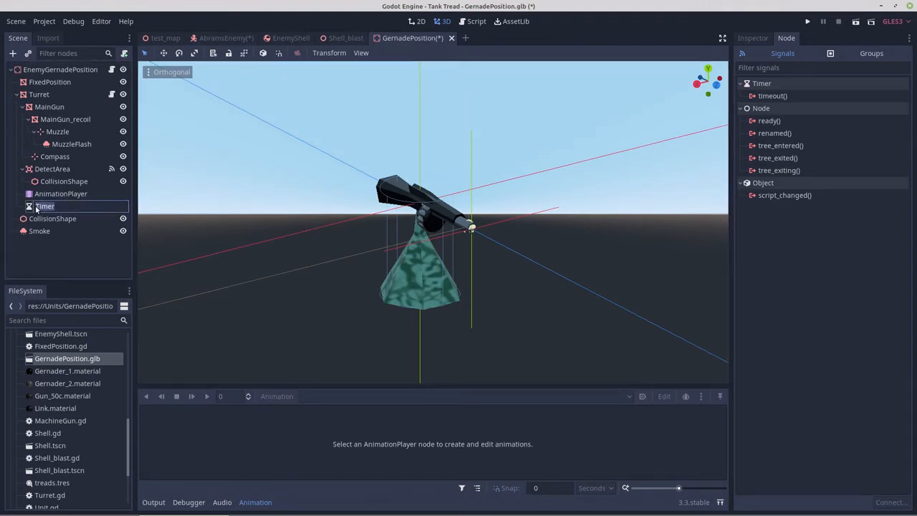
pyautogui.click(35, 208)
pyautogui.write('MainGun')
pyautogui.press('Return')
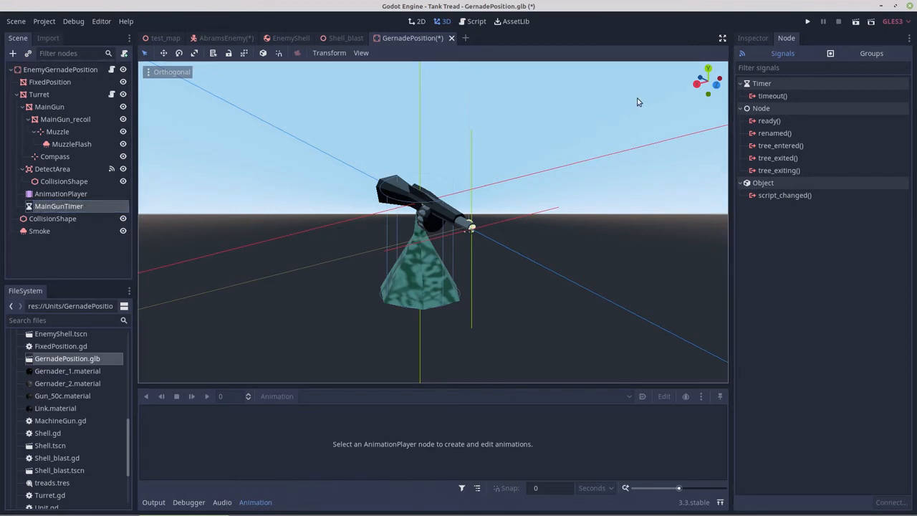
# Enable One Shot on MainGunTimer and set its Wait Time to 1.5
pyautogui.click(753, 38)
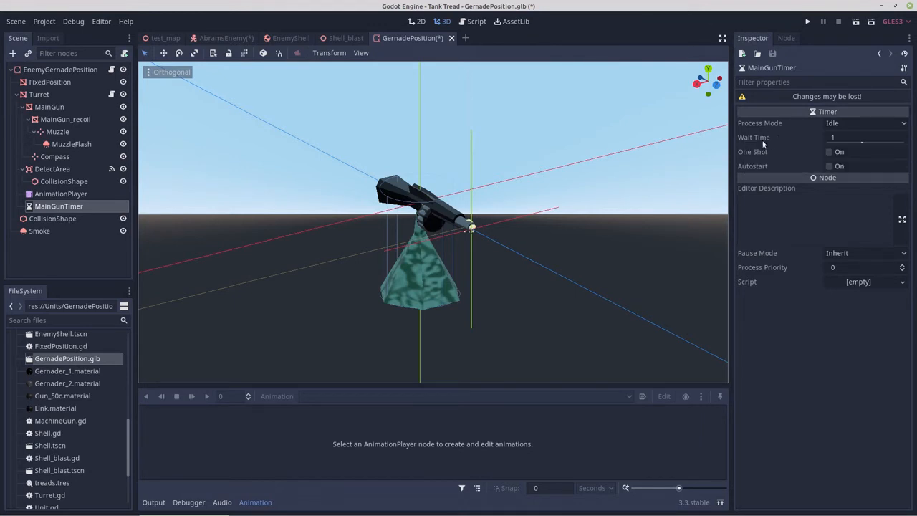
pyautogui.click(830, 151)
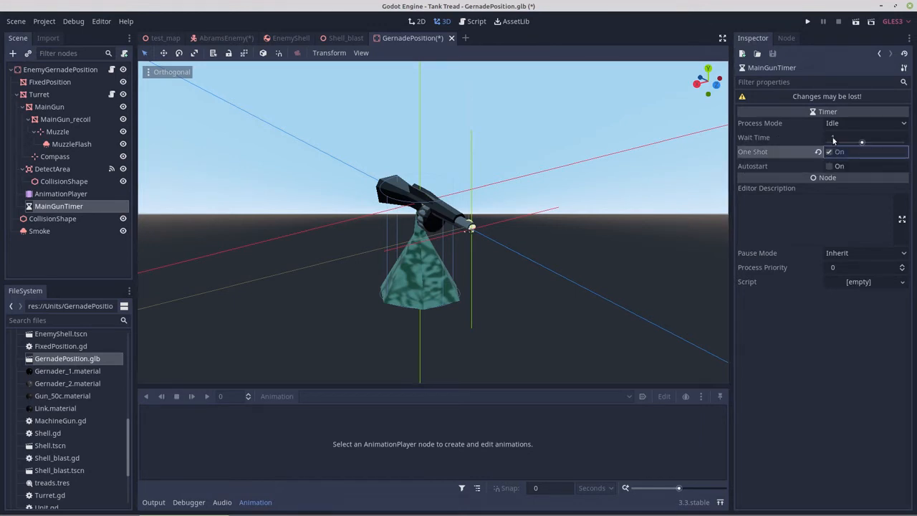
pyautogui.click(834, 139)
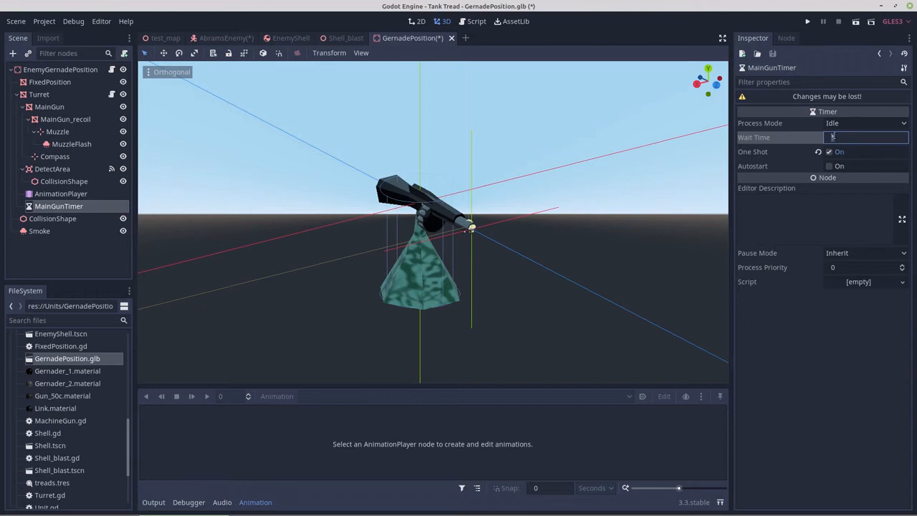
pyautogui.write('1.5')
# Connect MainGunTimer's timeout signal to the _on_MainGunTimer_timeout method on the Turret node
pyautogui.click(791, 38)
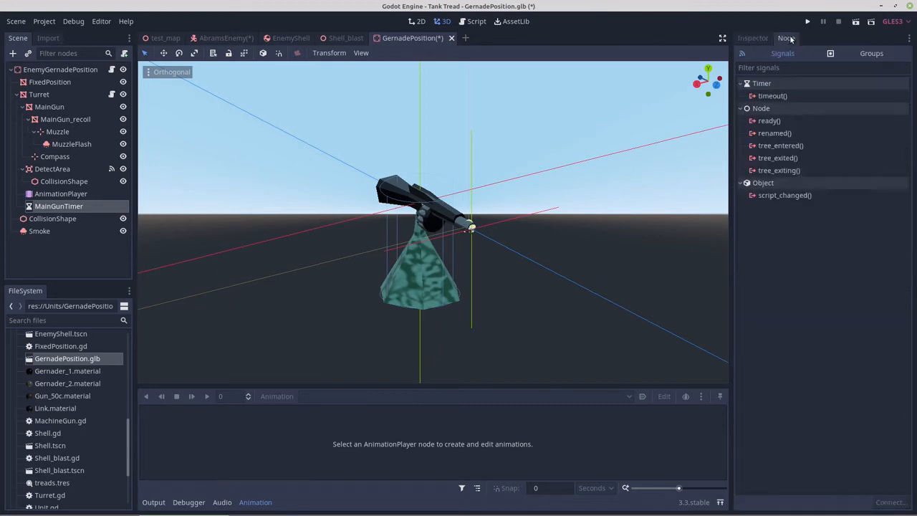
pyautogui.click(774, 98)
pyautogui.click(889, 502)
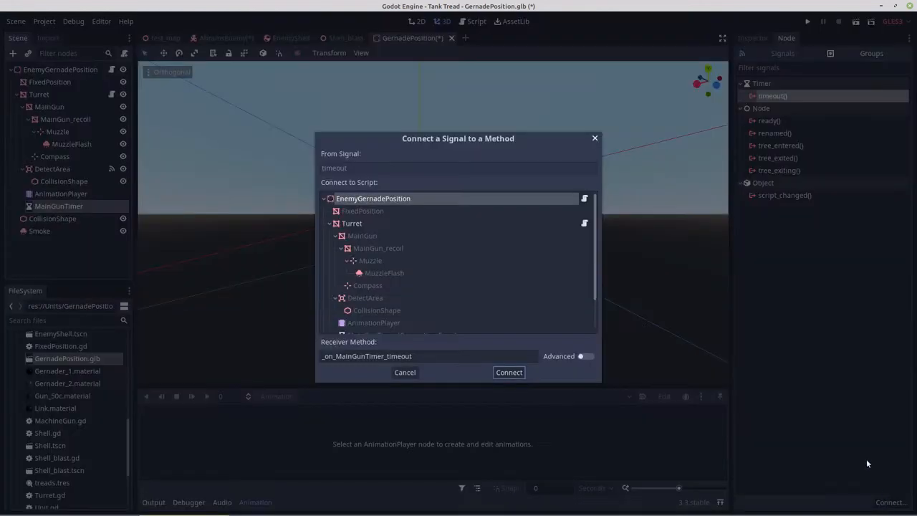
pyautogui.scroll(-2, 361, 245)
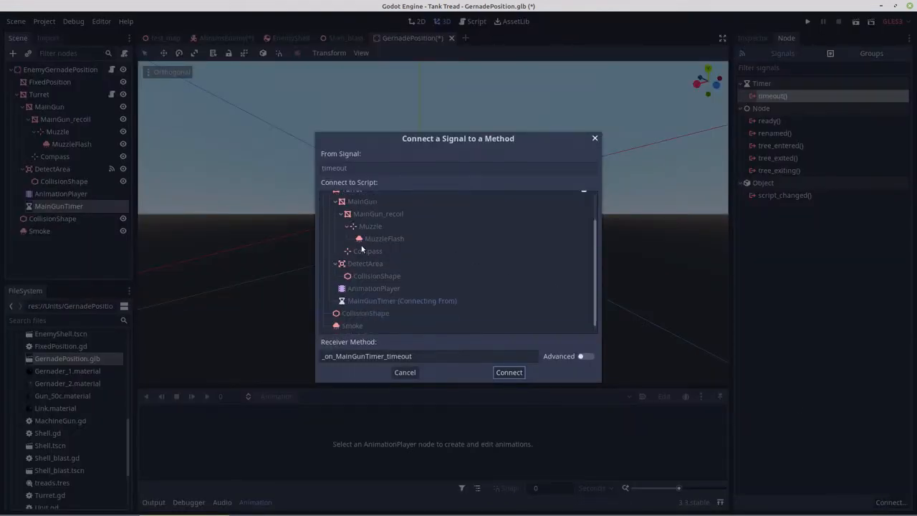
pyautogui.scroll(2, 366, 286)
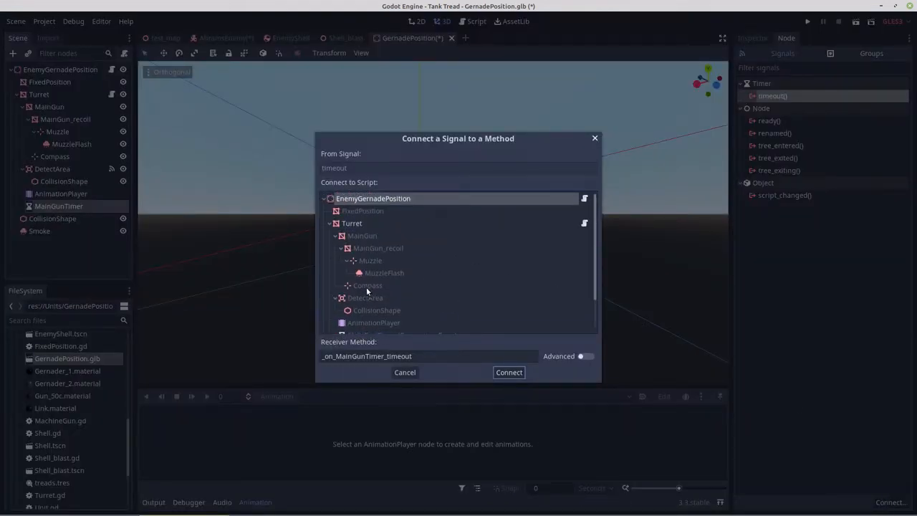
pyautogui.click(351, 224)
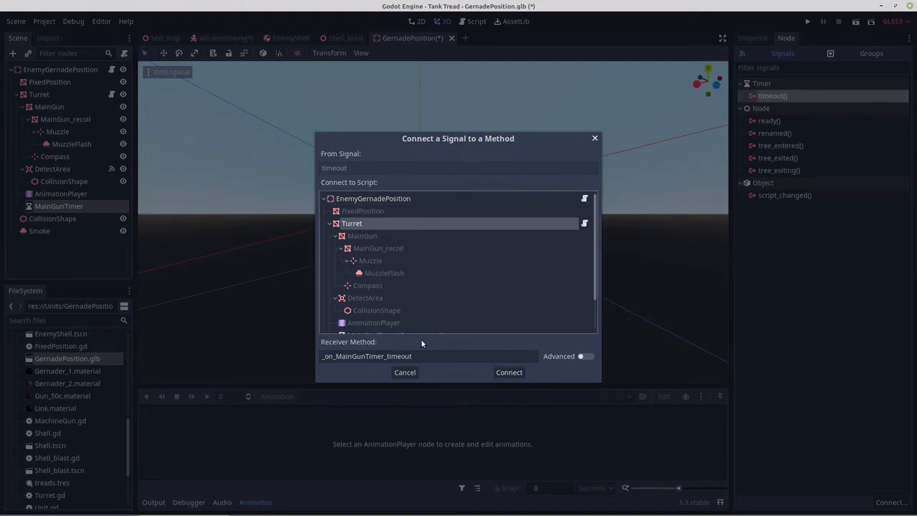
pyautogui.click(509, 372)
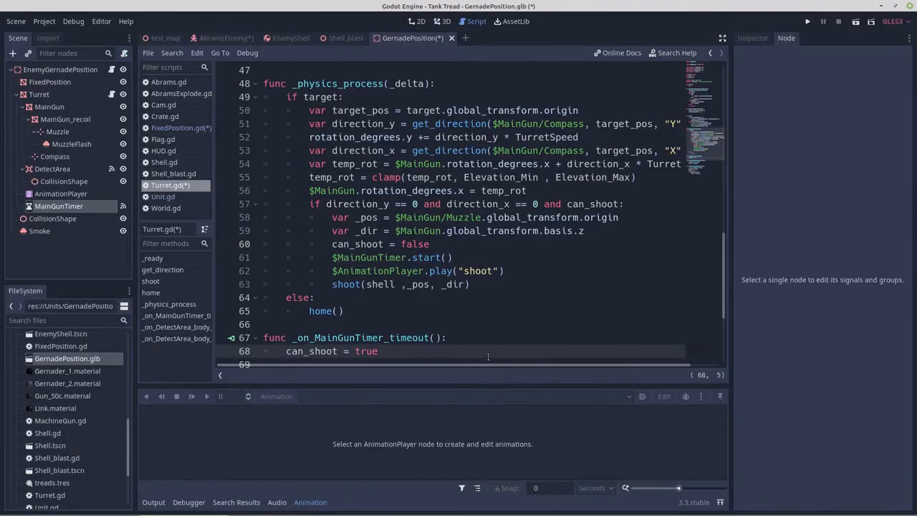
# Review the functions and exported variables in Turret.gd and the damage, shoot and HUD functions in FixedPosition.gd
pyautogui.scroll(-3, 430, 323)
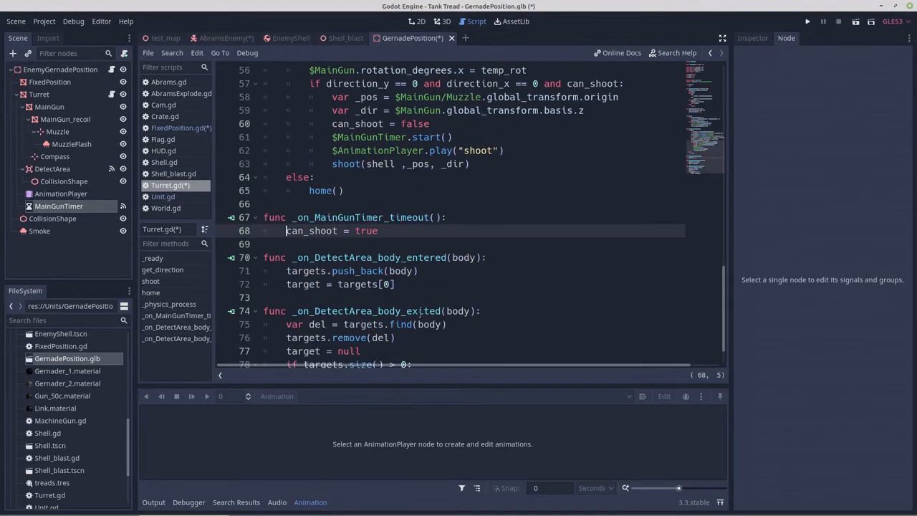
pyautogui.scroll(-1, 420, 314)
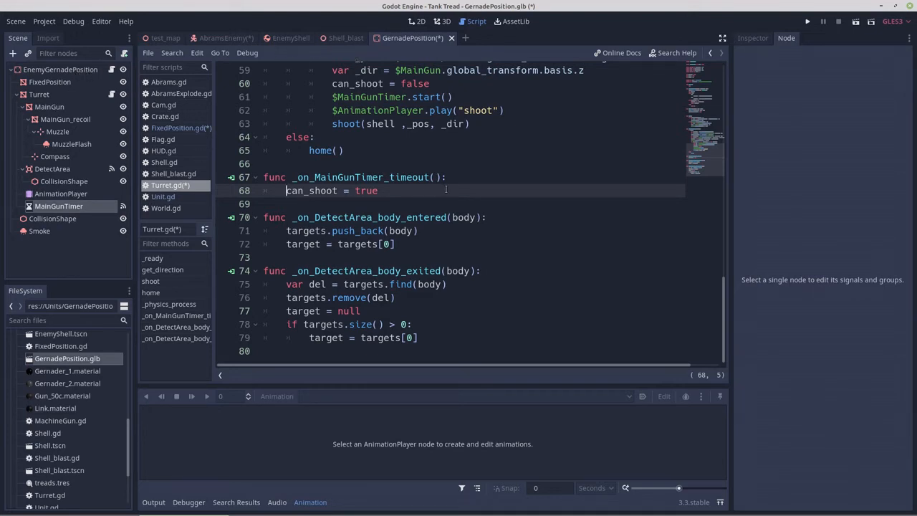
pyautogui.scroll(4, 446, 189)
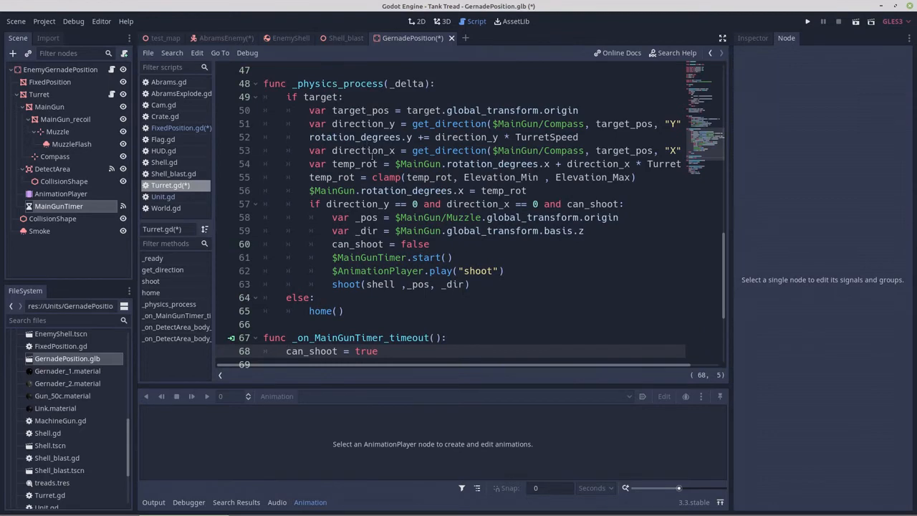
pyautogui.scroll(4, 372, 156)
pyautogui.scroll(7, 372, 152)
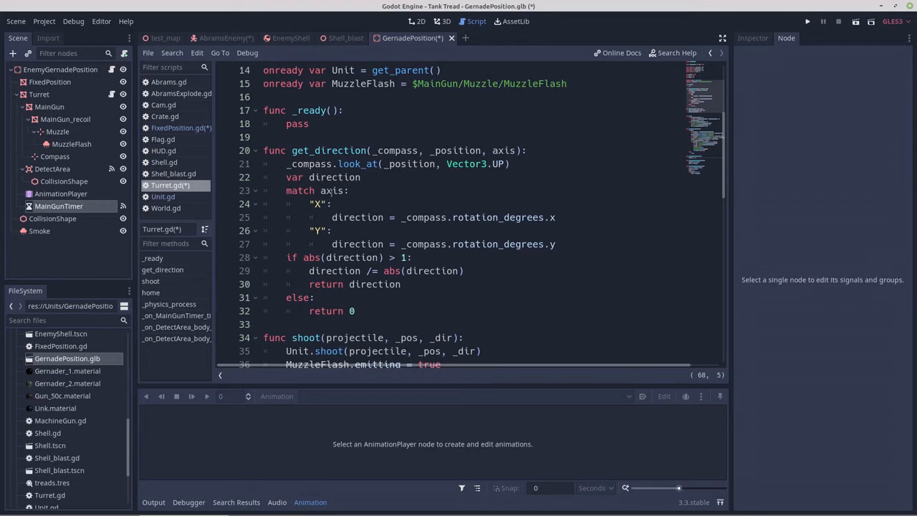
pyautogui.scroll(4, 348, 191)
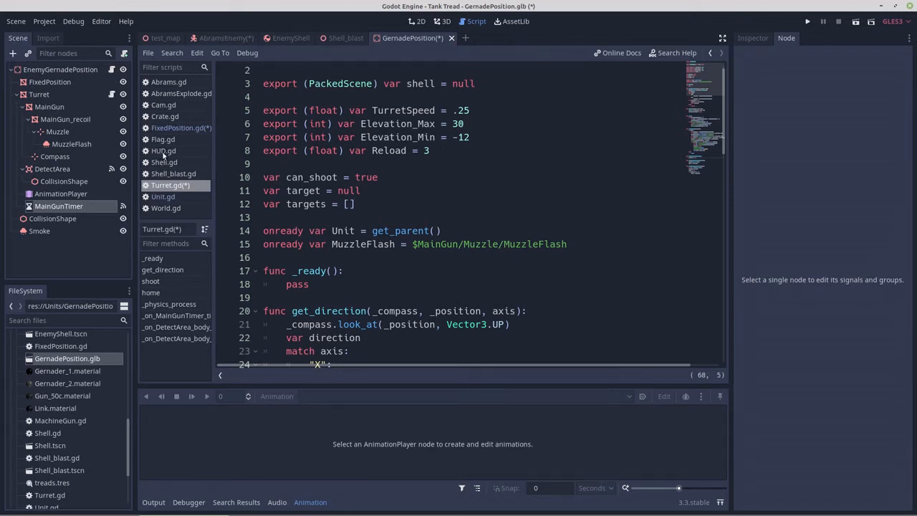
pyautogui.click(166, 129)
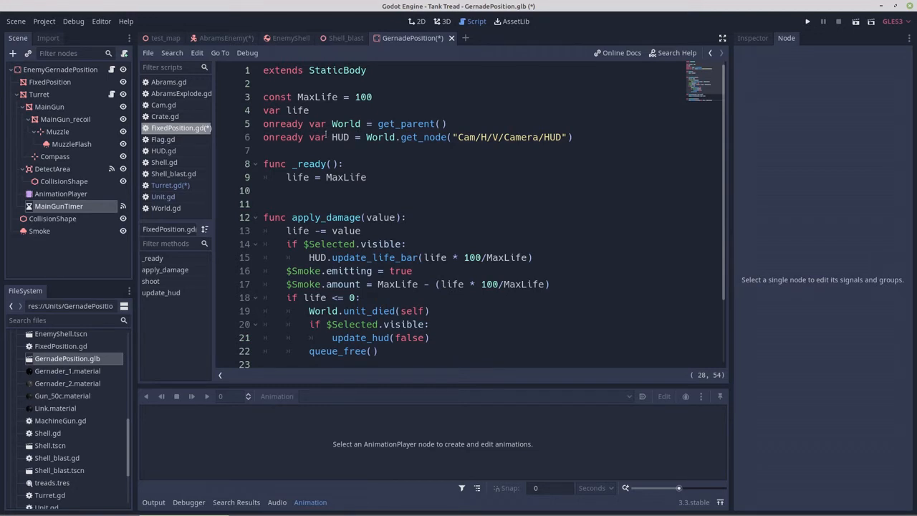
pyautogui.scroll(-2, 326, 159)
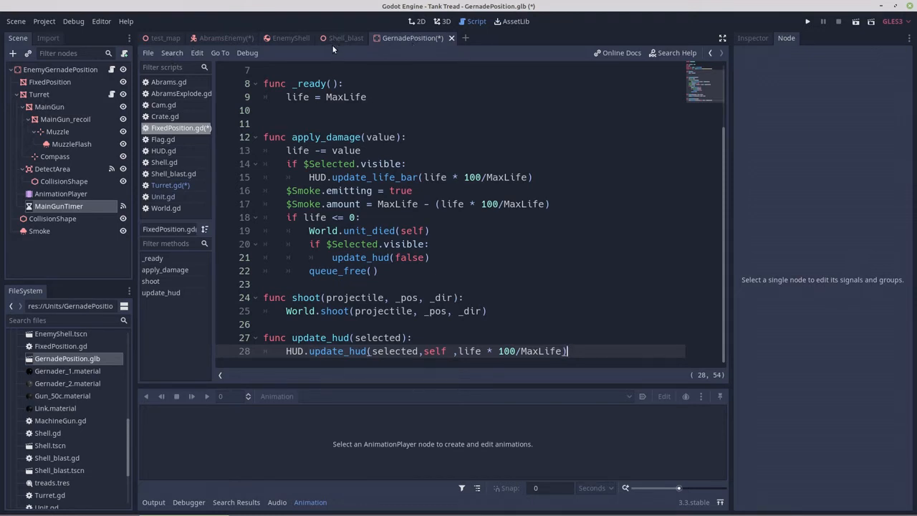
# Add the EnemyGernadePosition root node to a new group named 0_Gernade
pyautogui.click(52, 69)
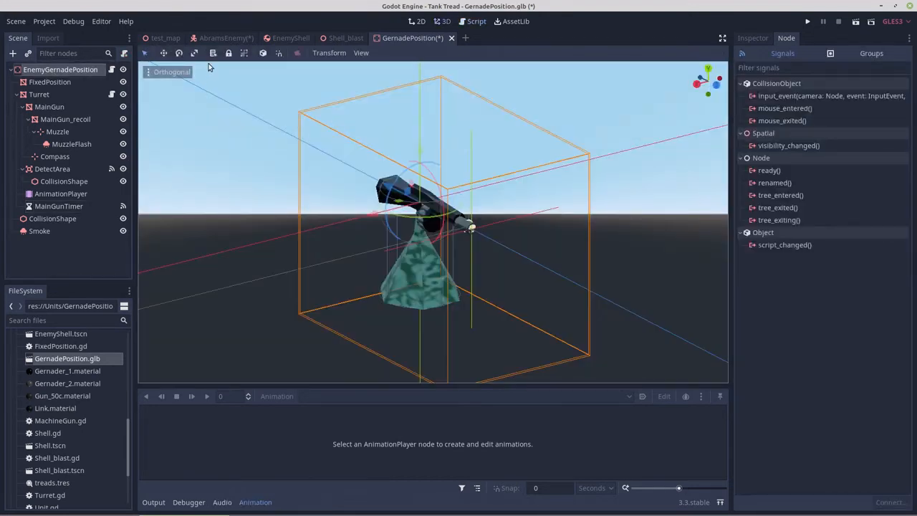
pyautogui.click(868, 54)
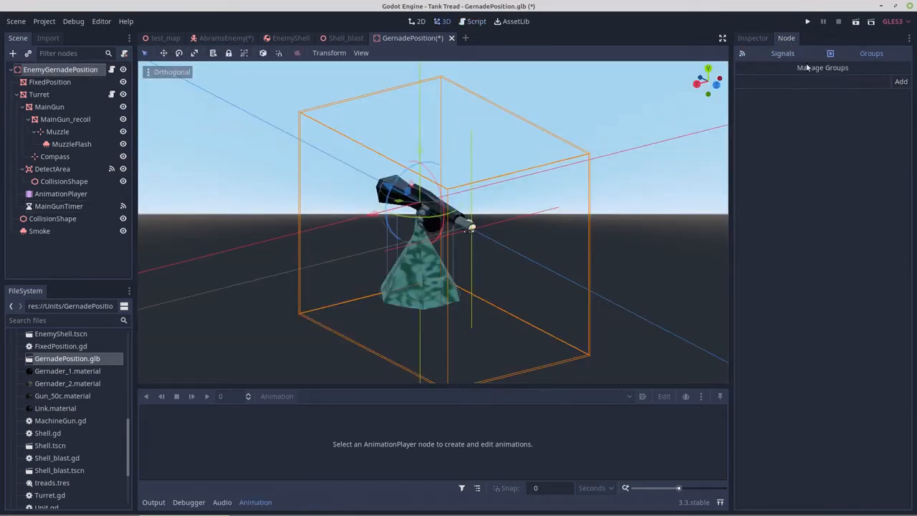
pyautogui.click(787, 82)
pyautogui.write('0')
pyautogui.write('_Gern')
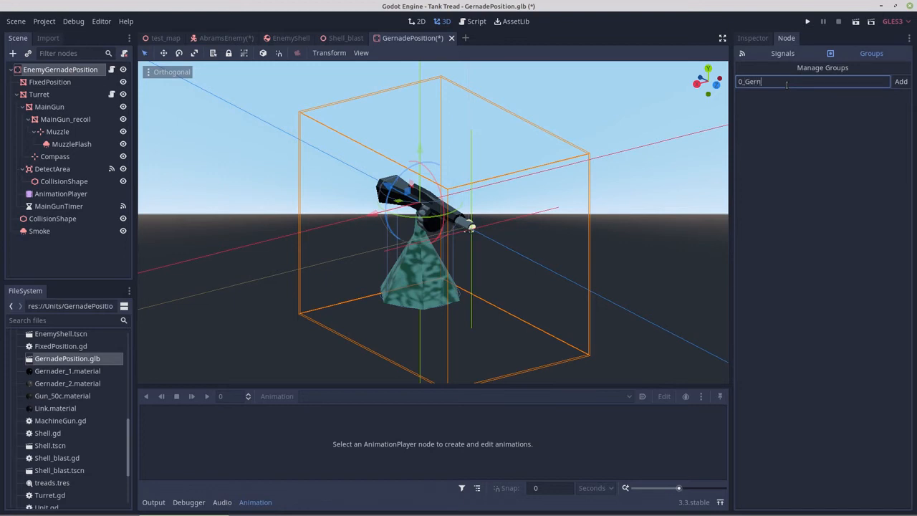
pyautogui.write('ade')
pyautogui.click(900, 83)
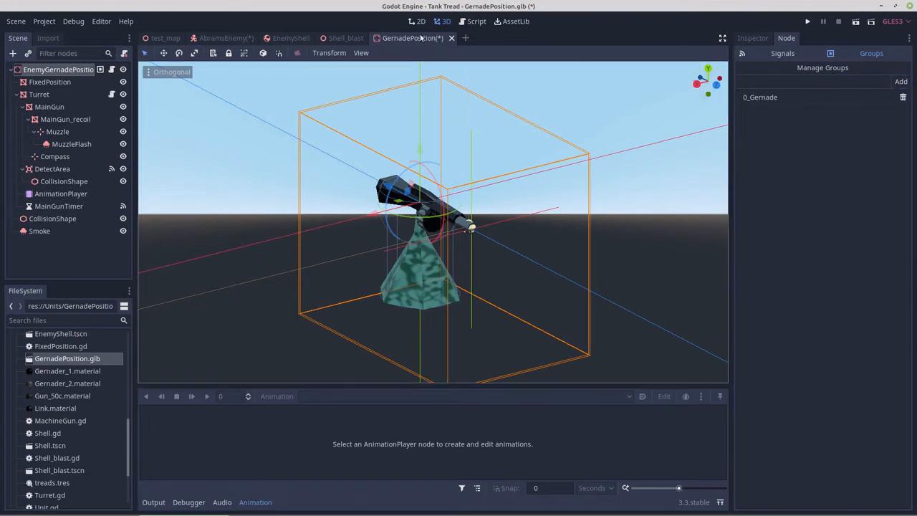
# Add a "0_gernade" case after the "0_shell" case in the group match of World.gd's explode function
pyautogui.click(474, 21)
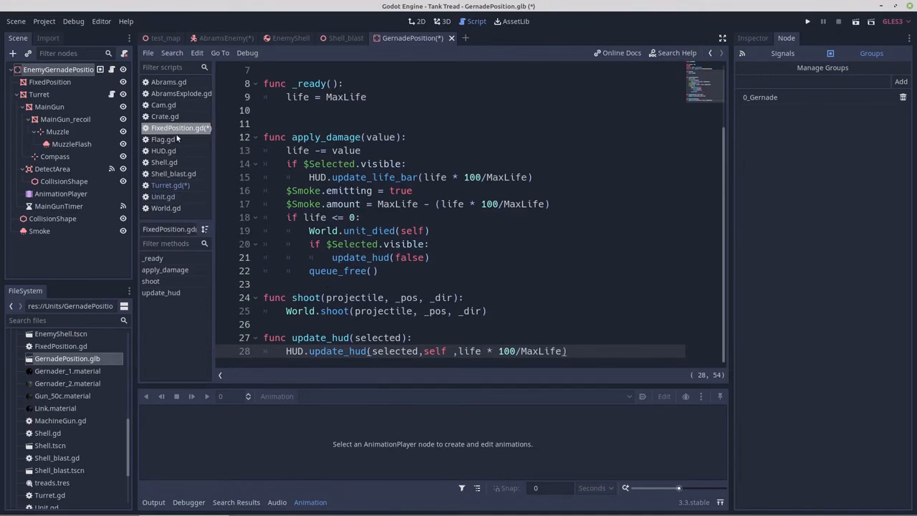
pyautogui.click(166, 209)
pyautogui.scroll(-4, 356, 220)
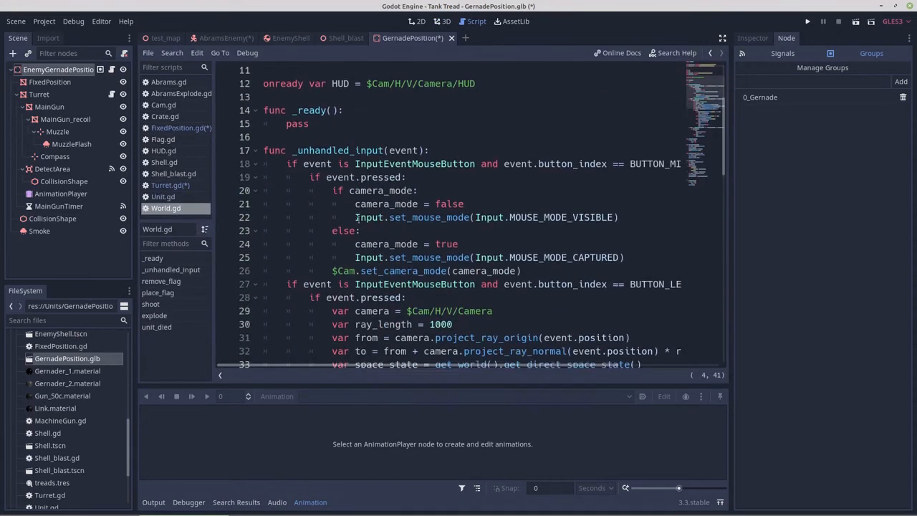
pyautogui.scroll(4, 356, 219)
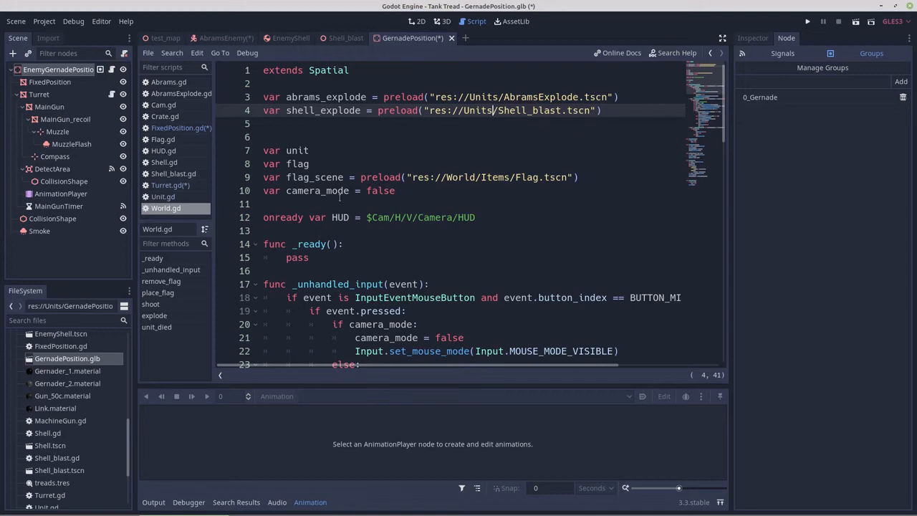
pyautogui.scroll(-13, 340, 197)
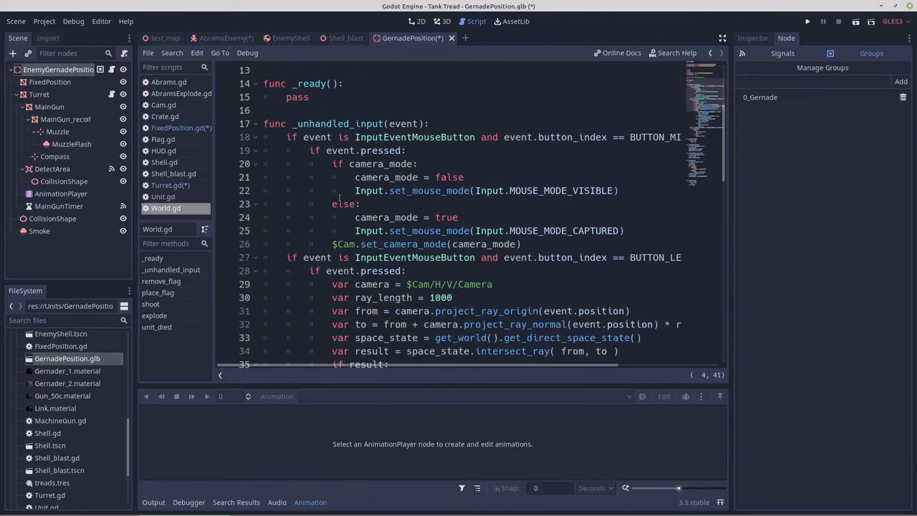
pyautogui.scroll(-2, 340, 197)
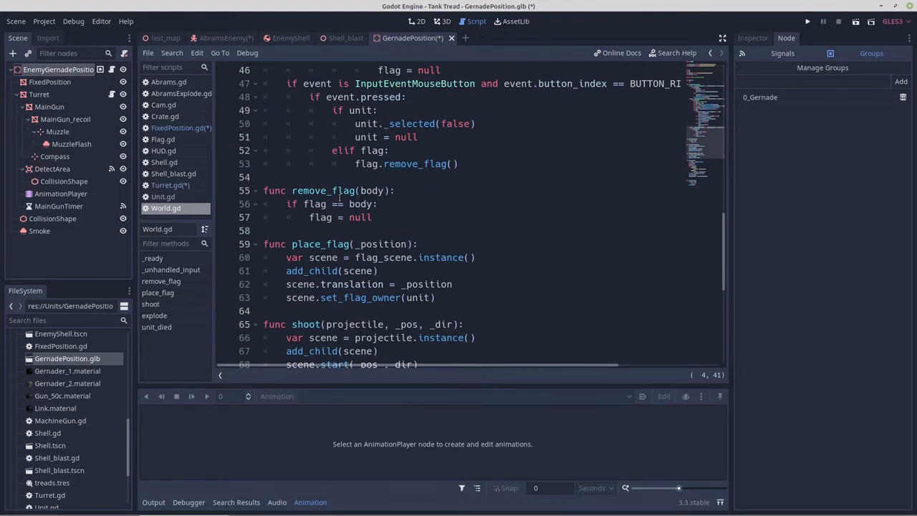
pyautogui.scroll(-5, 340, 195)
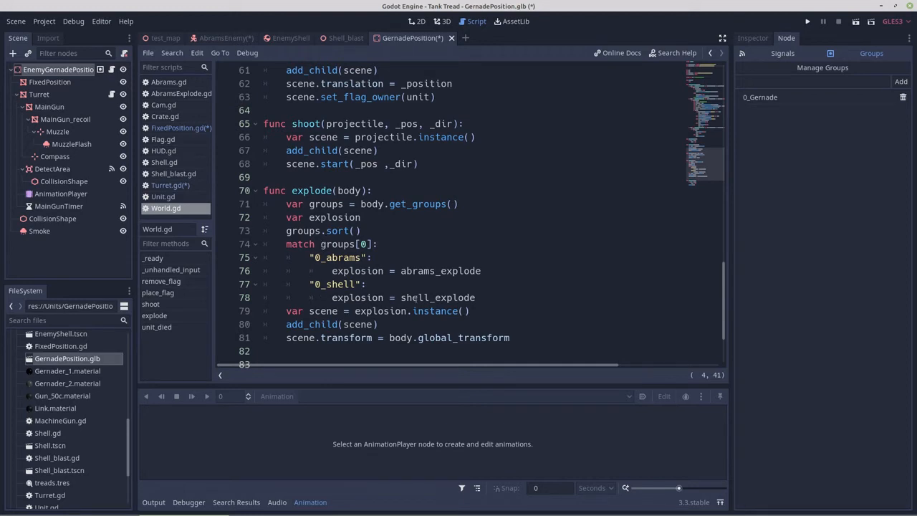
pyautogui.click(480, 297)
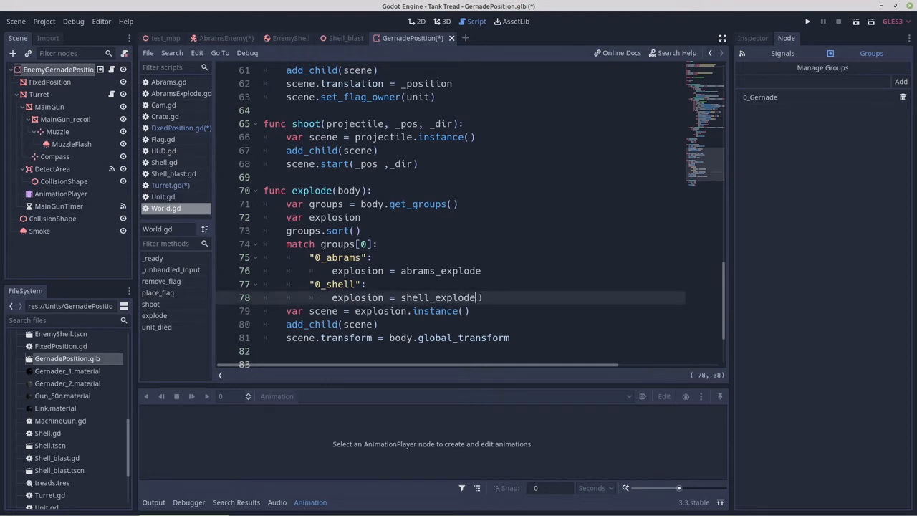
pyautogui.press('Return')
pyautogui.press('BackSpace')
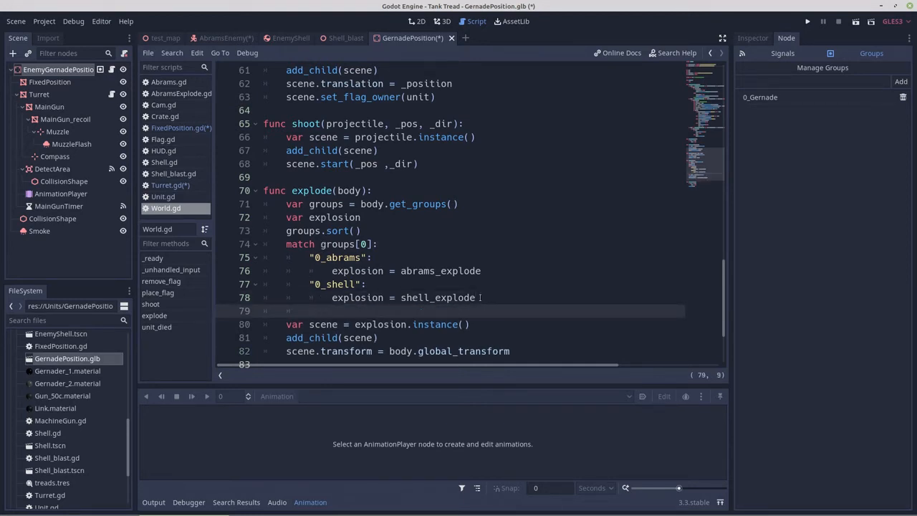
pyautogui.write('"0_gern')
pyautogui.write('ade":')
pyautogui.press('Return')
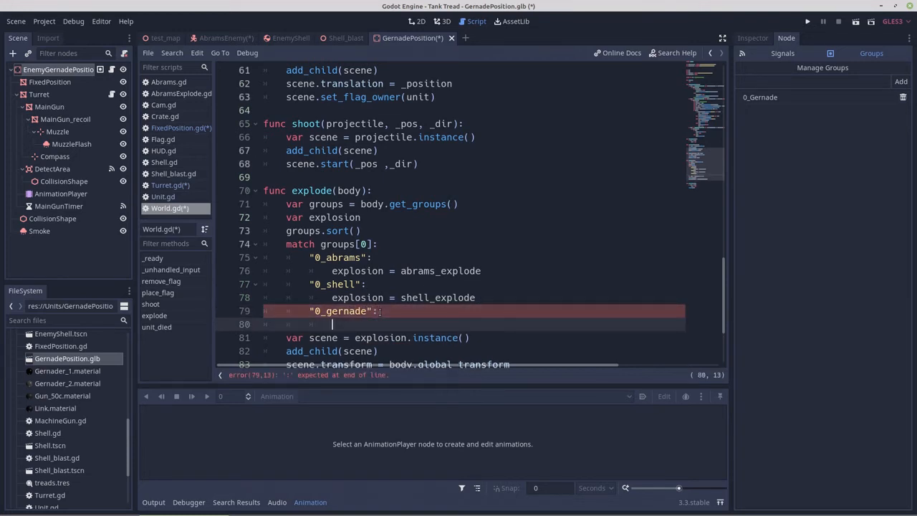
# Copy the line explosion = abrams_explode from the "0_abrams" case into the body of the "0_gernade" case
pyautogui.moveTo(483, 271); pyautogui.dragTo(333, 276)
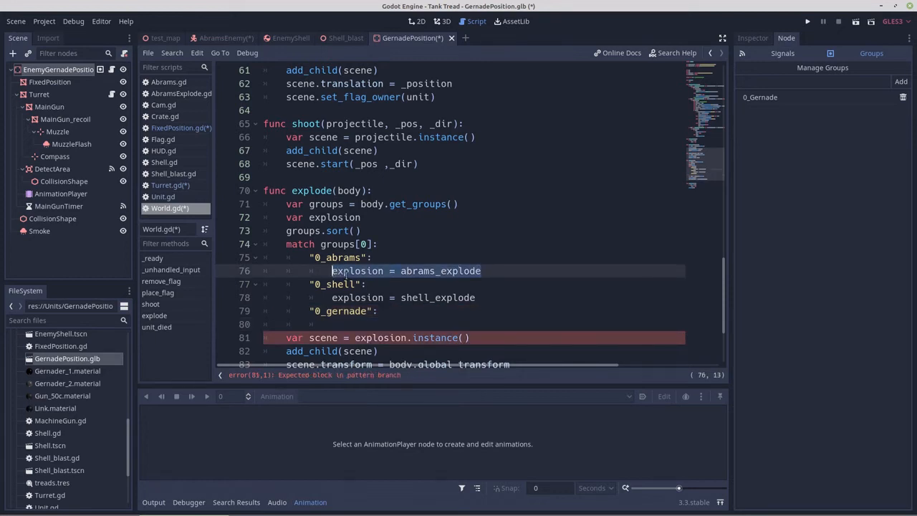
pyautogui.rightClick(347, 273)
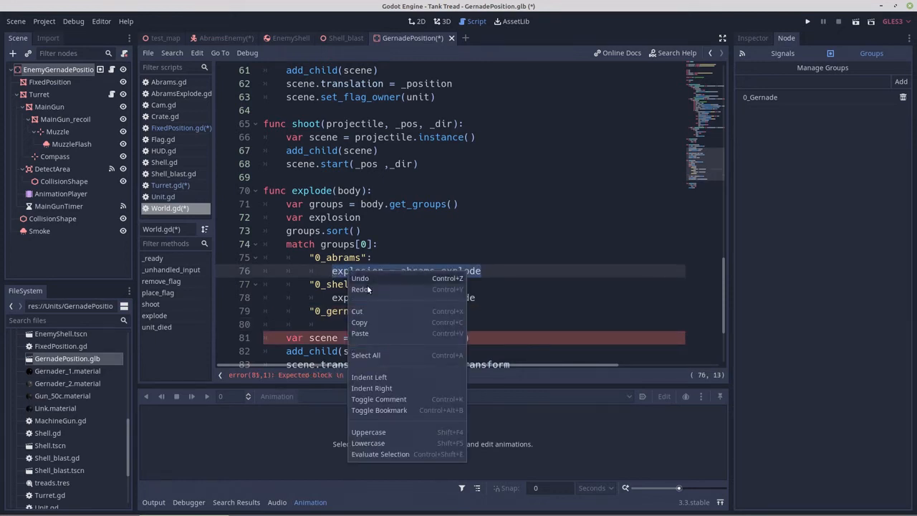
pyautogui.click(367, 324)
pyautogui.click(360, 324)
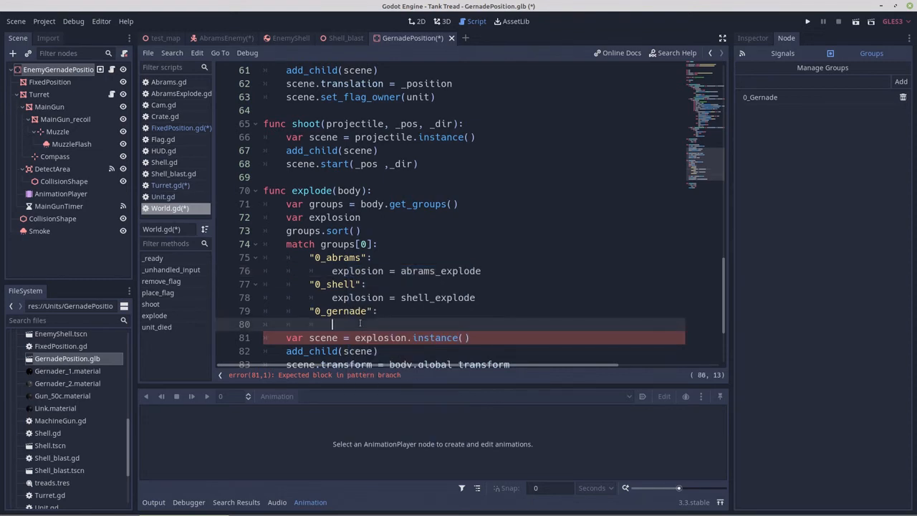
pyautogui.rightClick(360, 324)
pyautogui.click(377, 385)
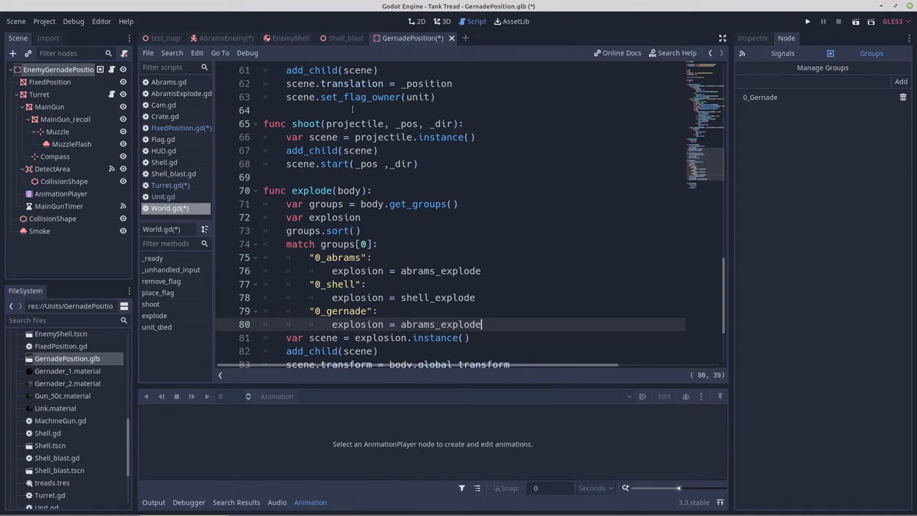
# Save a copy of the EnemyShell scene as EnemyGernade.tscn in res://Units
pyautogui.click(282, 38)
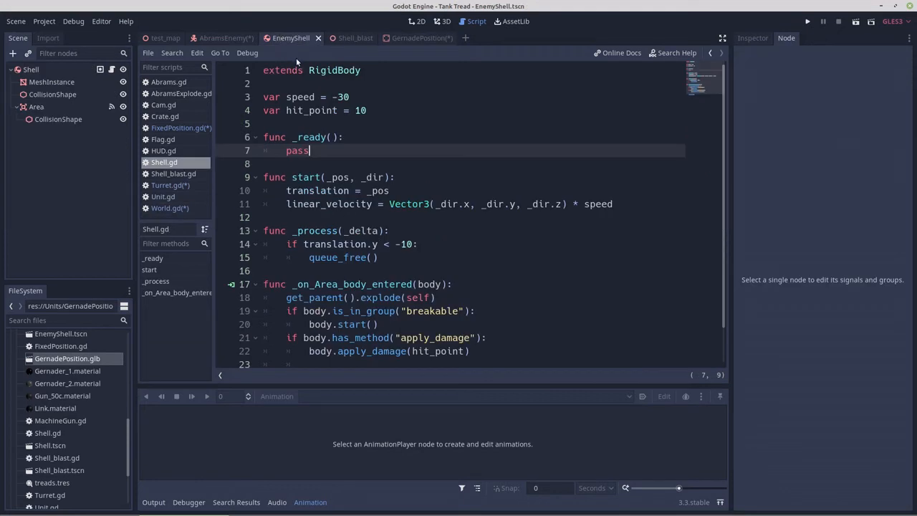
pyautogui.click(442, 22)
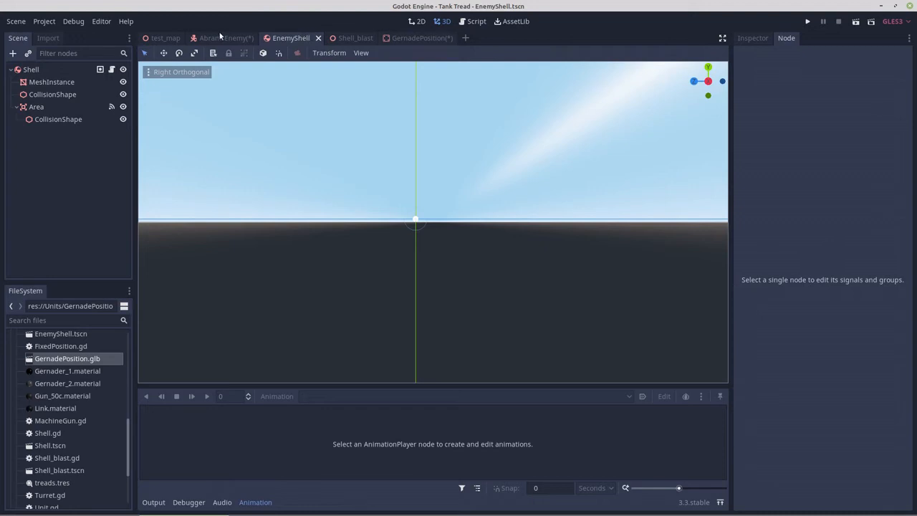
pyautogui.click(16, 24)
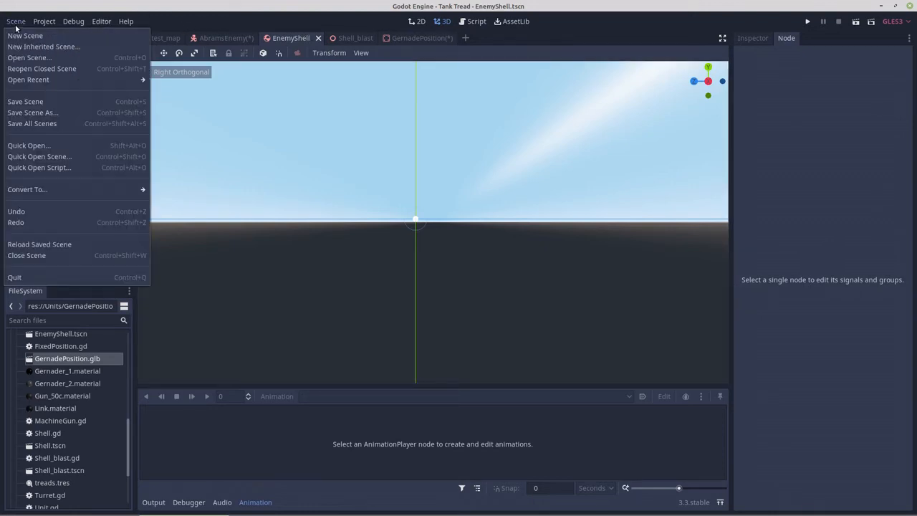
pyautogui.click(29, 113)
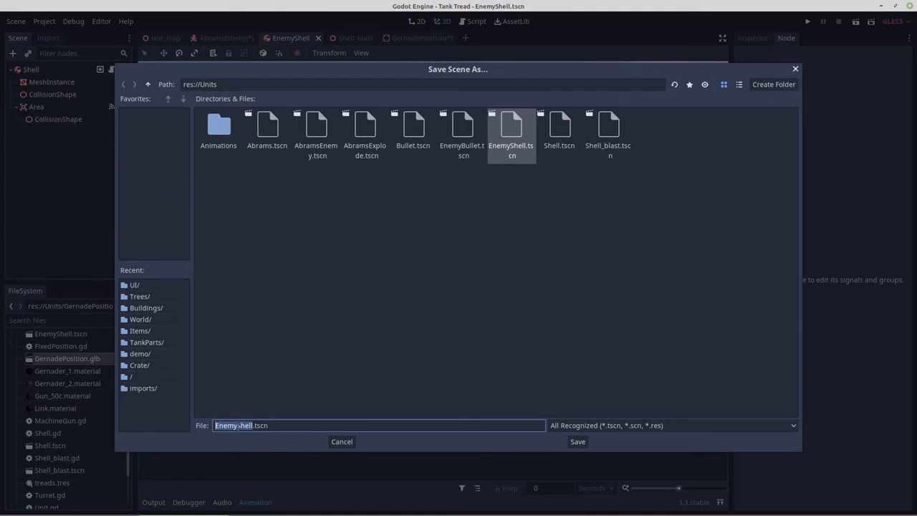
pyautogui.click(252, 425)
pyautogui.moveTo(255, 425); pyautogui.dragTo(237, 425)
pyautogui.write('Gernade.')
pyautogui.click(578, 442)
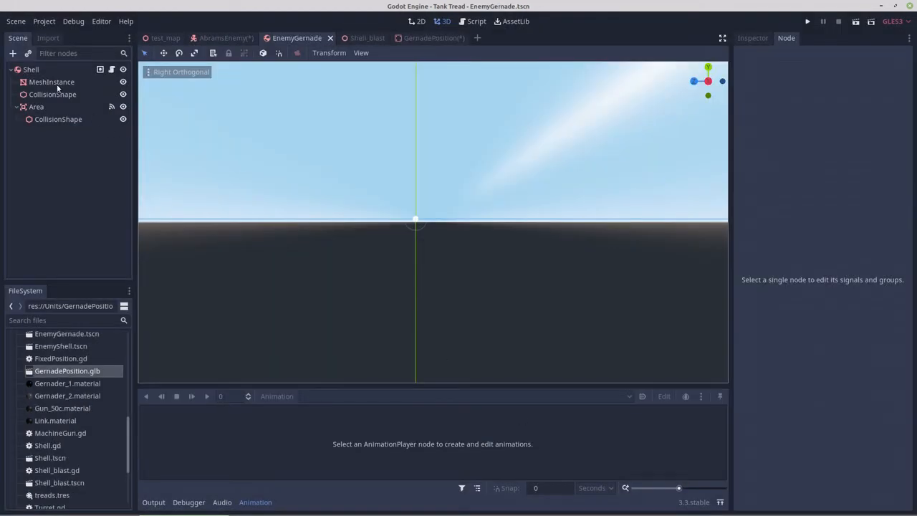
# Rename the Shell root node as Gernade and replace its 0_shell group with a new group named 0_gernade
pyautogui.doubleClick(32, 70)
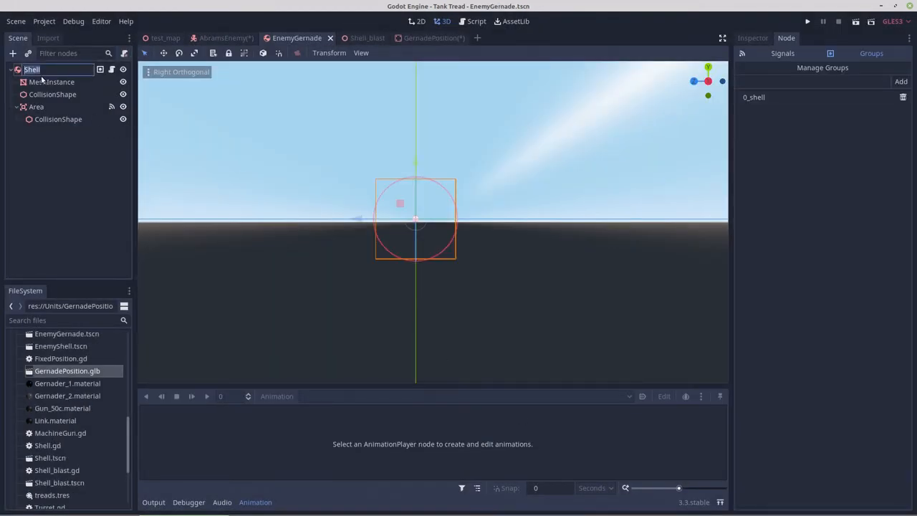
pyautogui.write('Gernade')
pyautogui.press('Return')
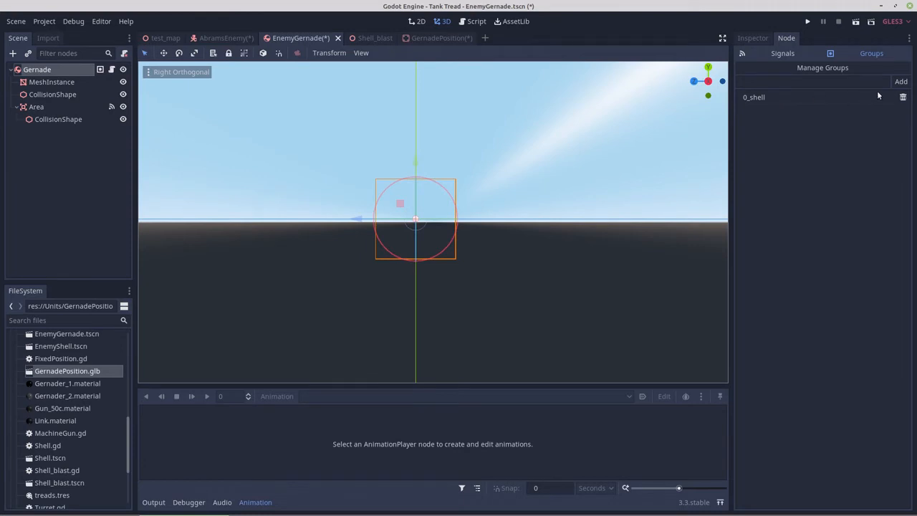
pyautogui.click(903, 96)
pyautogui.click(829, 81)
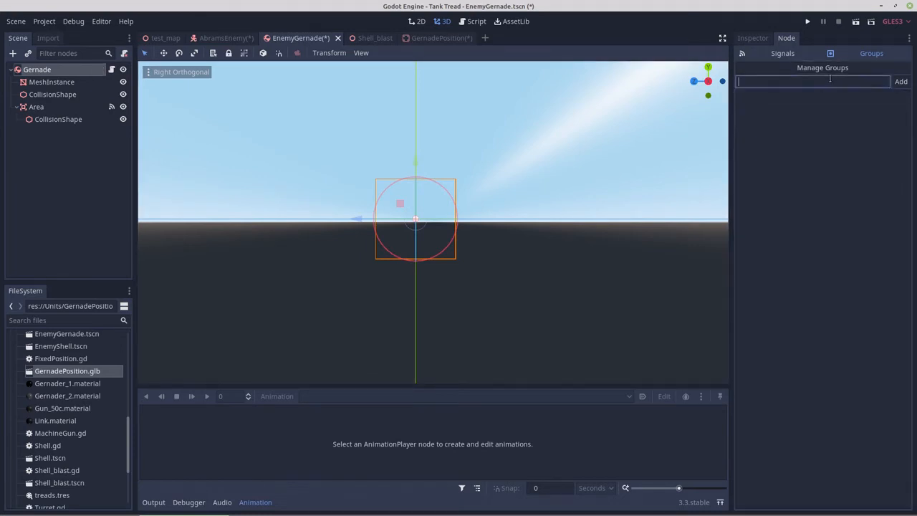
pyautogui.write('0_gernade')
pyautogui.click(901, 82)
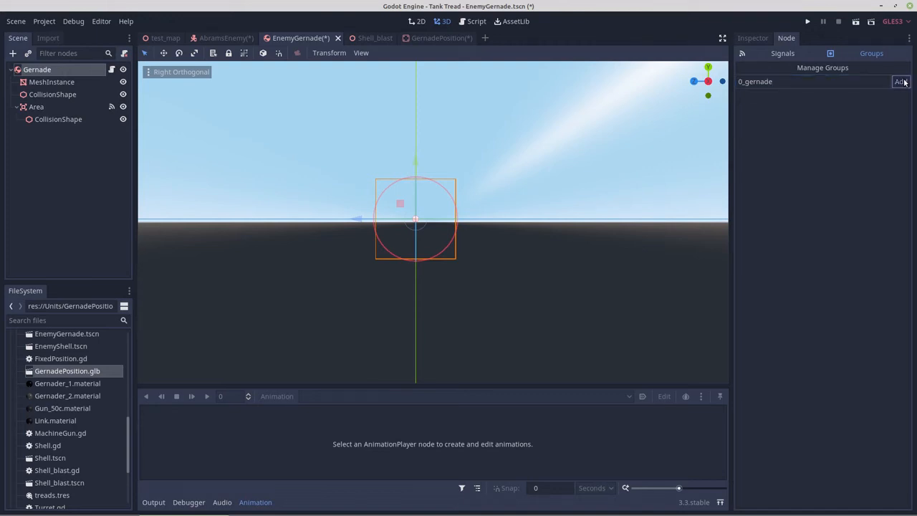
# In the GernadePosition scene, replace the EnemyGernadePosition root node's 0_Gernade group with a new group named 0_gernade_pos
pyautogui.click(433, 38)
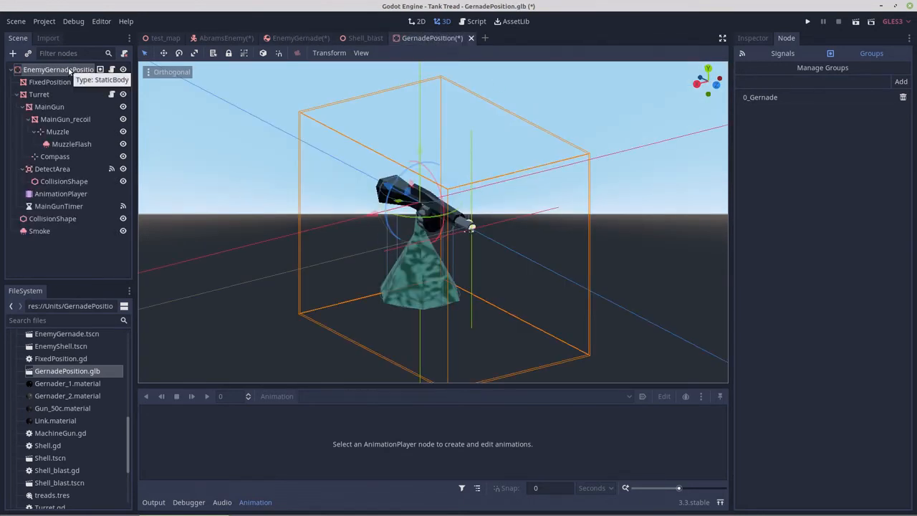
pyautogui.click(773, 99)
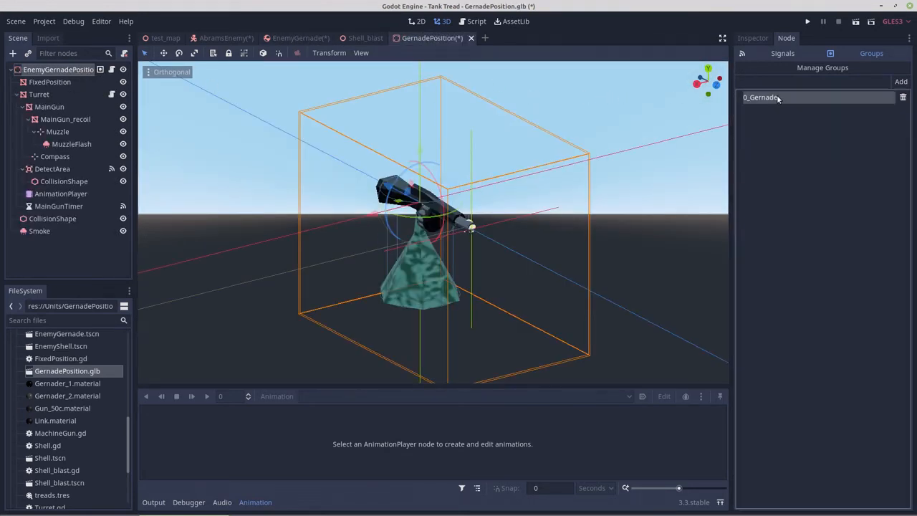
pyautogui.click(904, 98)
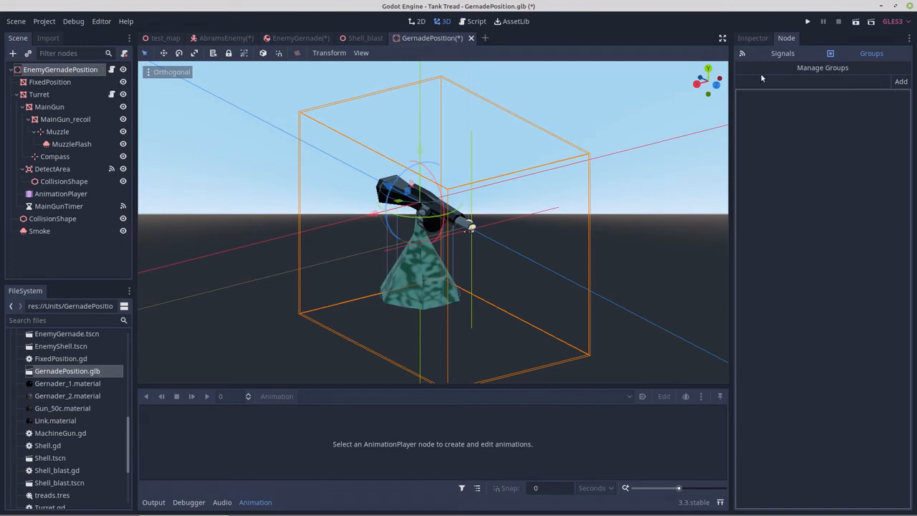
pyautogui.click(755, 81)
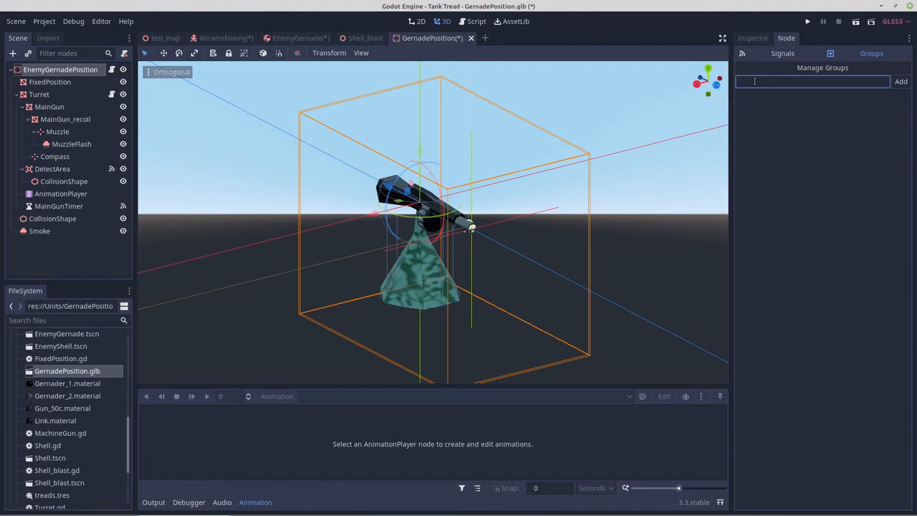
pyautogui.write(')-')
pyautogui.press('BackSpace')
pyautogui.write('_')
pyautogui.press('BackSpace')
pyautogui.press('BackSpace')
pyautogui.write('0_gernade_pos')
pyautogui.click(901, 82)
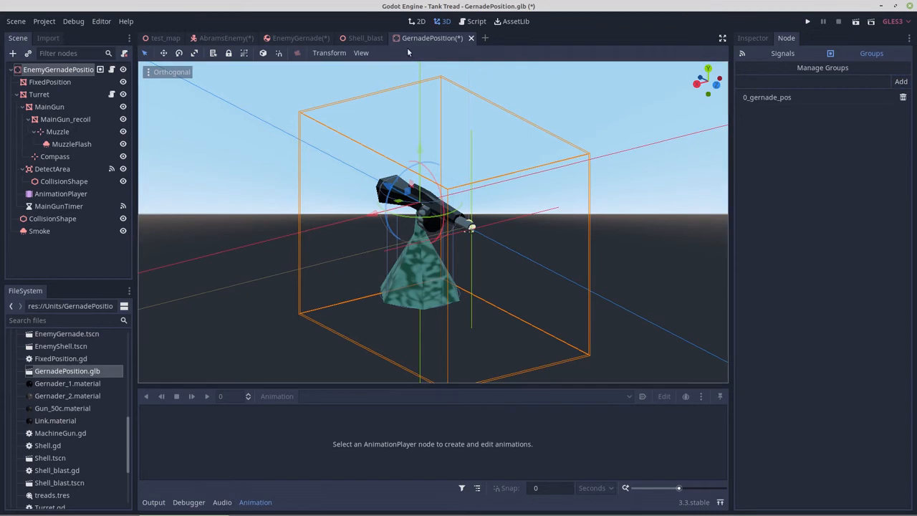
# Change the "0_gernade" case in World.gd's explode function to "0_gernade_pos"
pyautogui.click(477, 21)
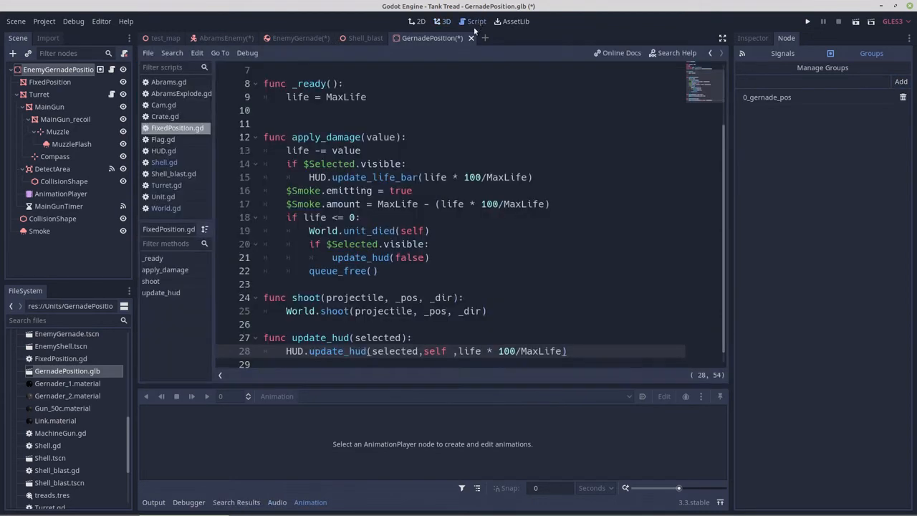
pyautogui.scroll(2, 397, 297)
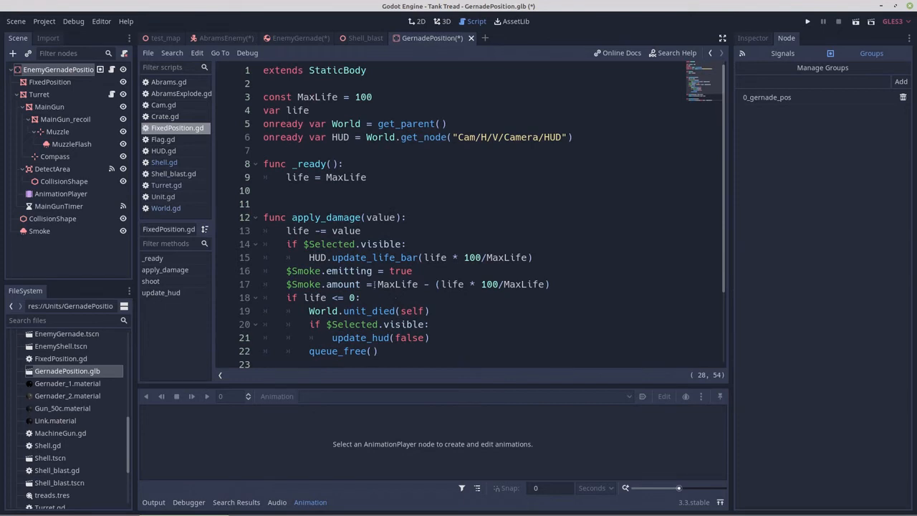
pyautogui.click(172, 208)
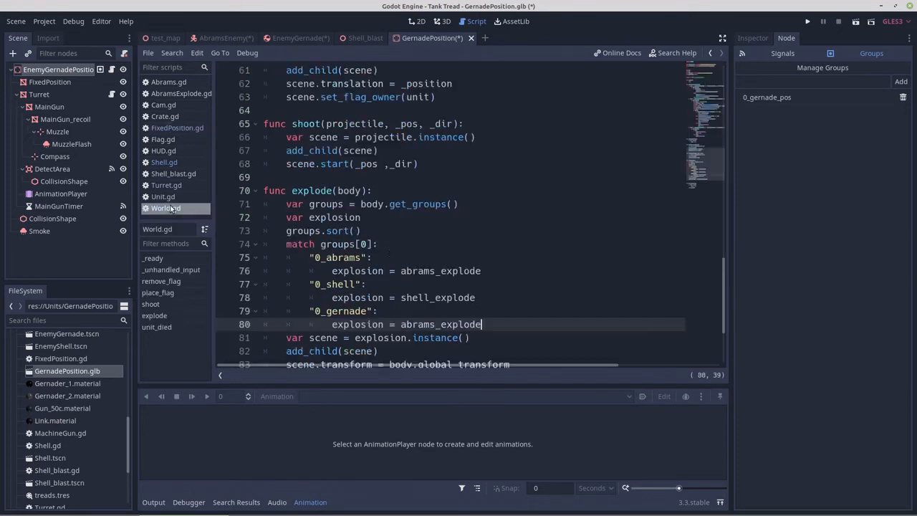
pyautogui.click(366, 311)
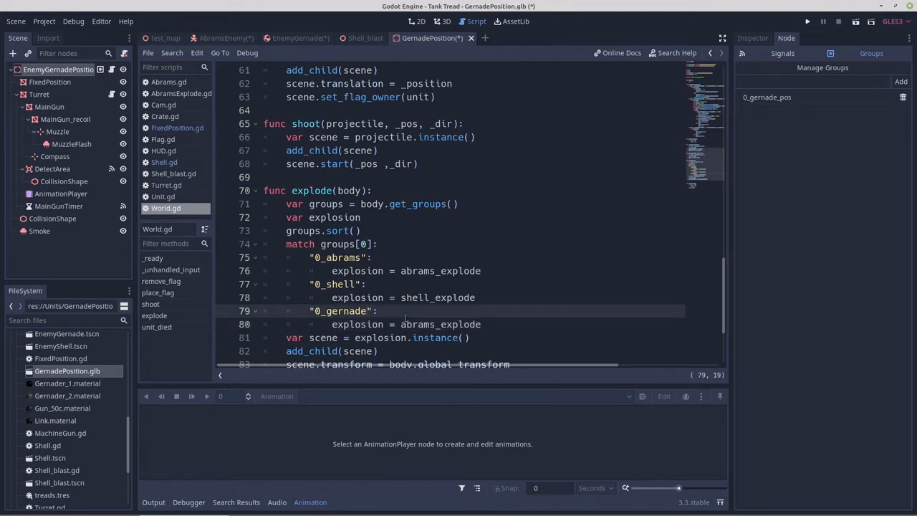
pyautogui.write('_pos')
# Add a "0_gernade" case after the "0_gernade_pos" case in World.gd's explode function
pyautogui.click(483, 325)
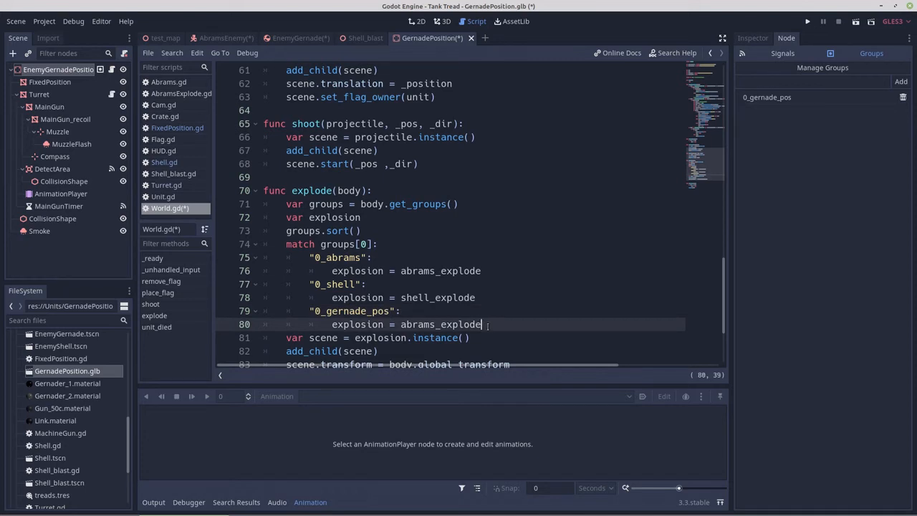
pyautogui.press('Return')
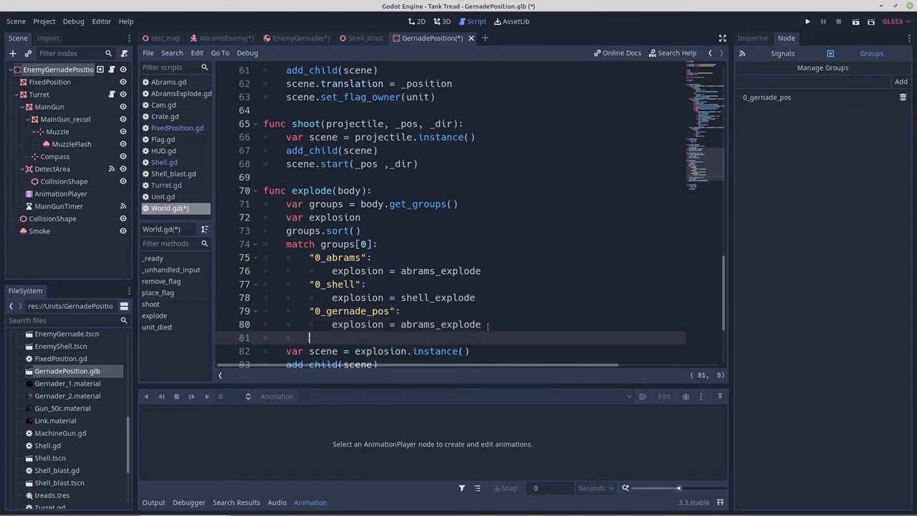
pyautogui.write('"0')
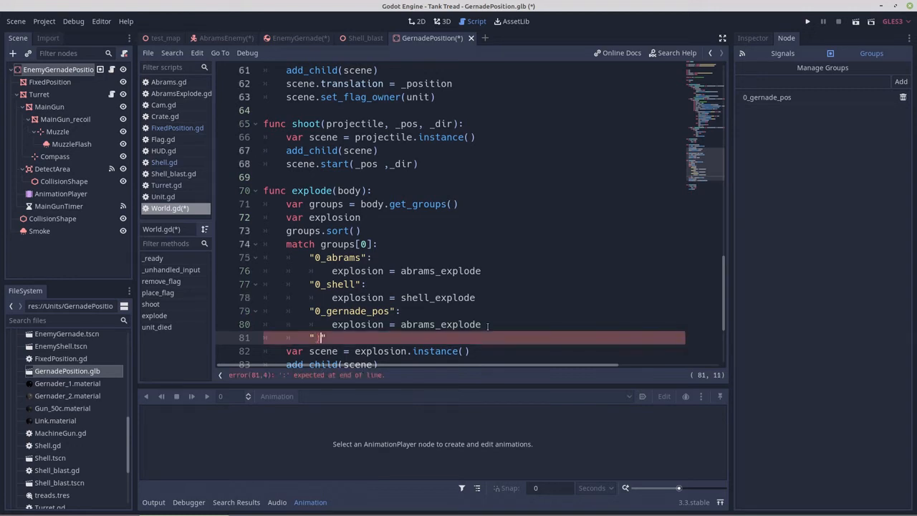
pyautogui.press('BackSpace')
pyautogui.write('0_gernade')
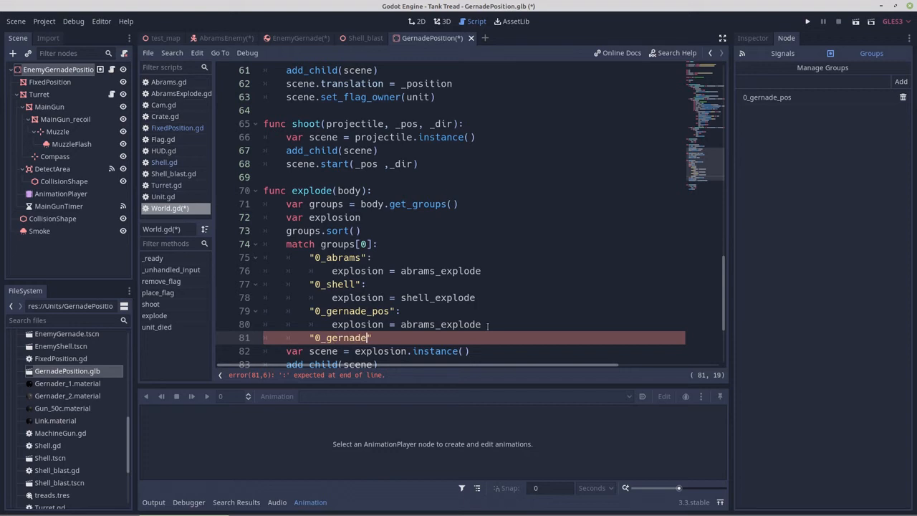
pyautogui.click(395, 336)
pyautogui.write(':')
pyautogui.press('Return')
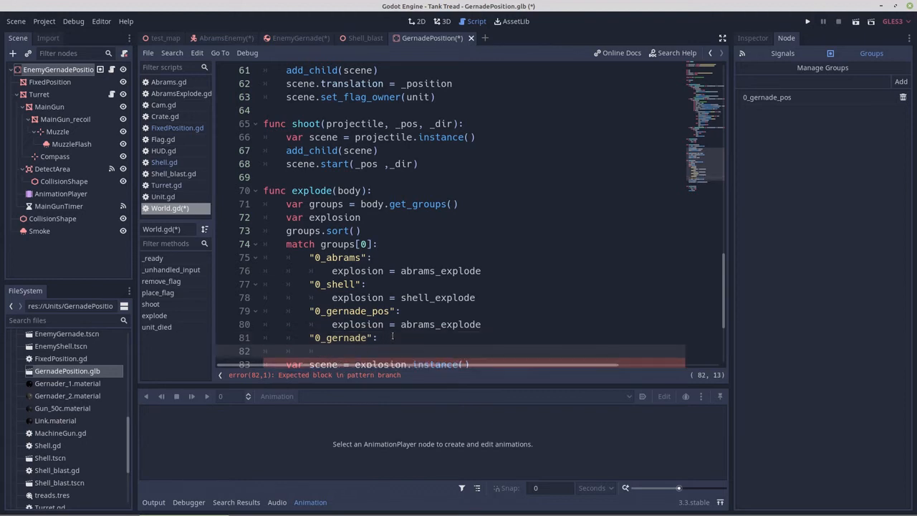
# Copy the line explosion = shell_explode from the "0_shell" case into the new "0_gernade" case
pyautogui.moveTo(476, 297); pyautogui.dragTo(332, 298)
pyautogui.rightClick(334, 297)
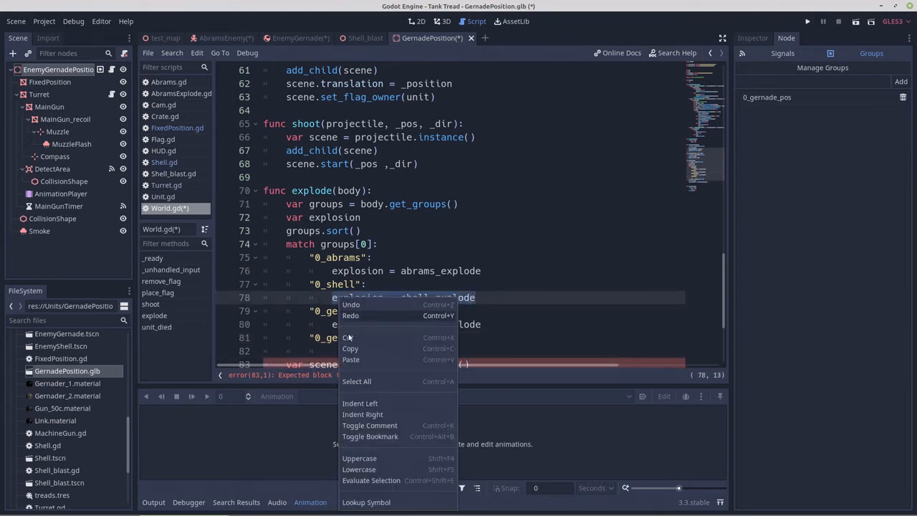
pyautogui.click(350, 350)
pyautogui.click(349, 350)
pyautogui.rightClick(350, 351)
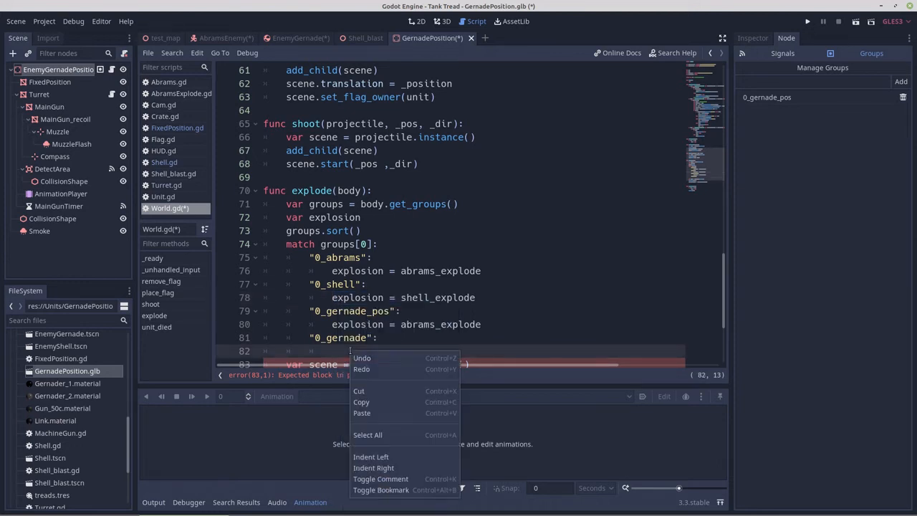
pyautogui.click(365, 412)
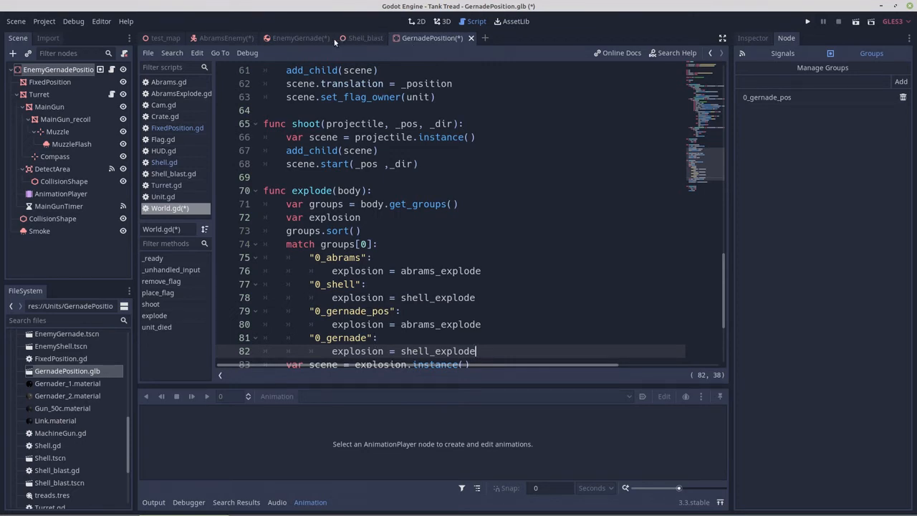
# Save the EnemyGernade scene, and save the GernadePosition scene as EnemyGernadePosition.tscn in res://Units
pyautogui.click(303, 37)
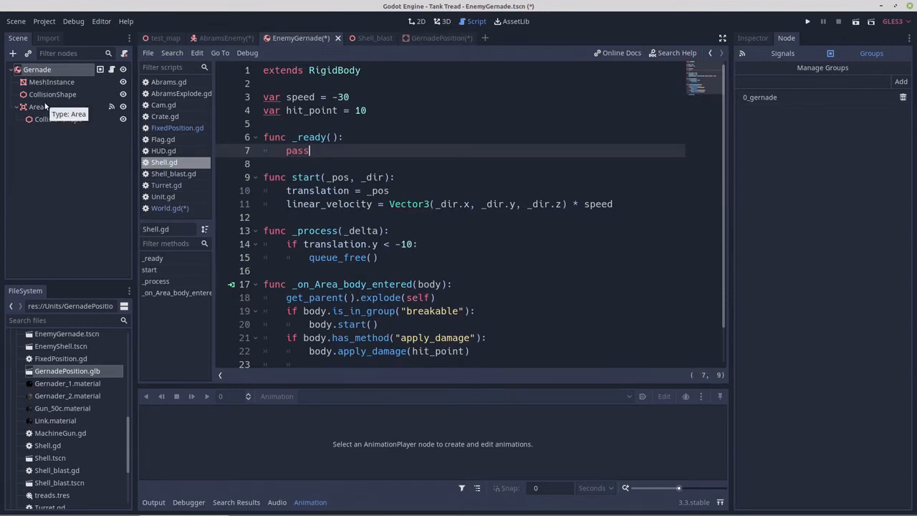
pyautogui.hotkey('ctrl', 's')
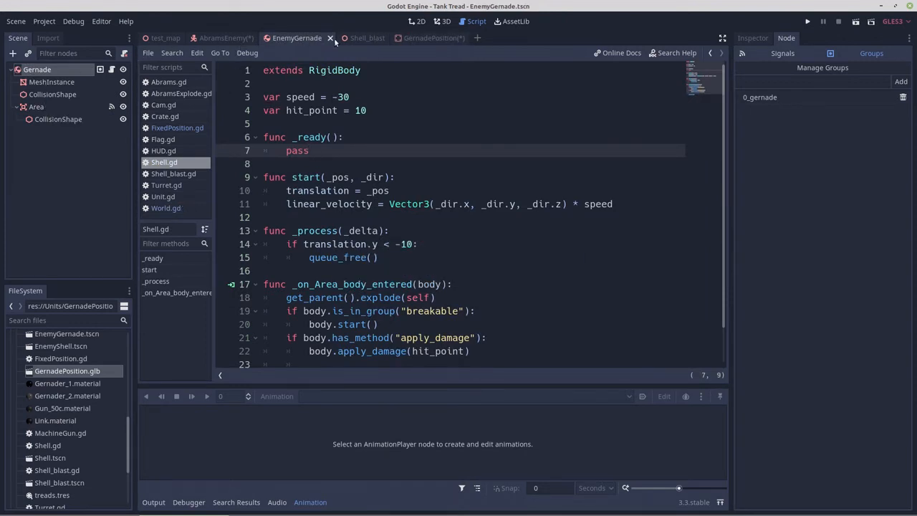
pyautogui.click(413, 39)
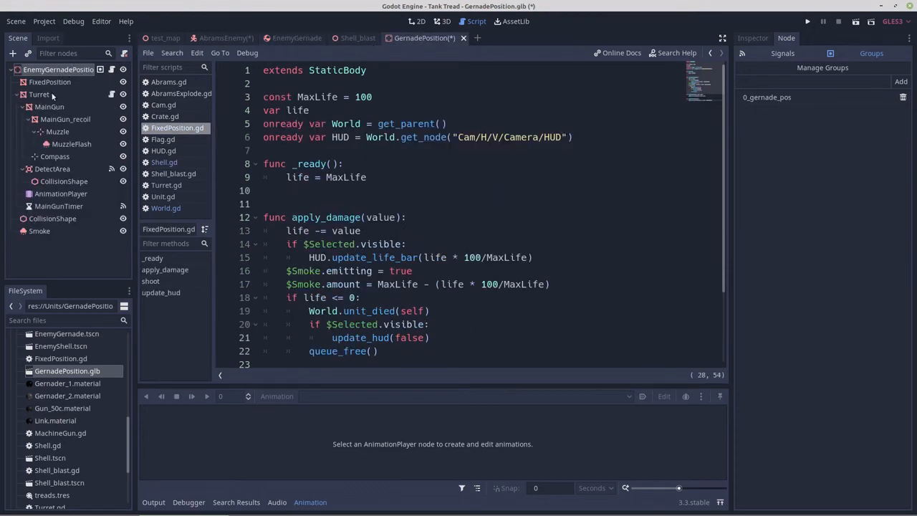
pyautogui.click(16, 22)
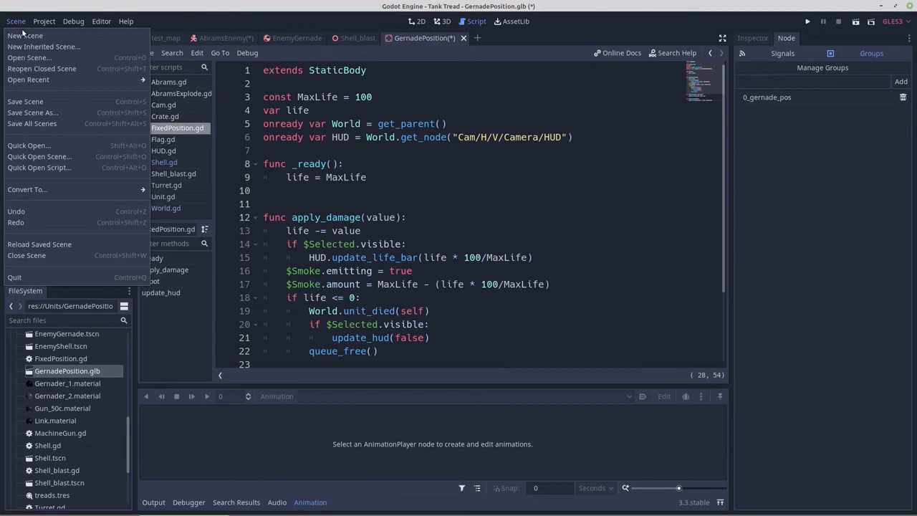
pyautogui.click(34, 113)
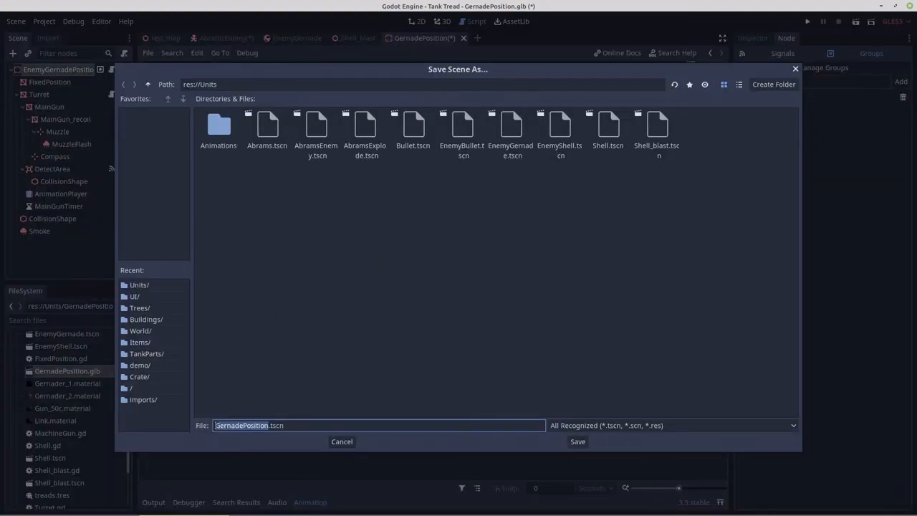
pyautogui.click(246, 425)
pyautogui.write('Enemy')
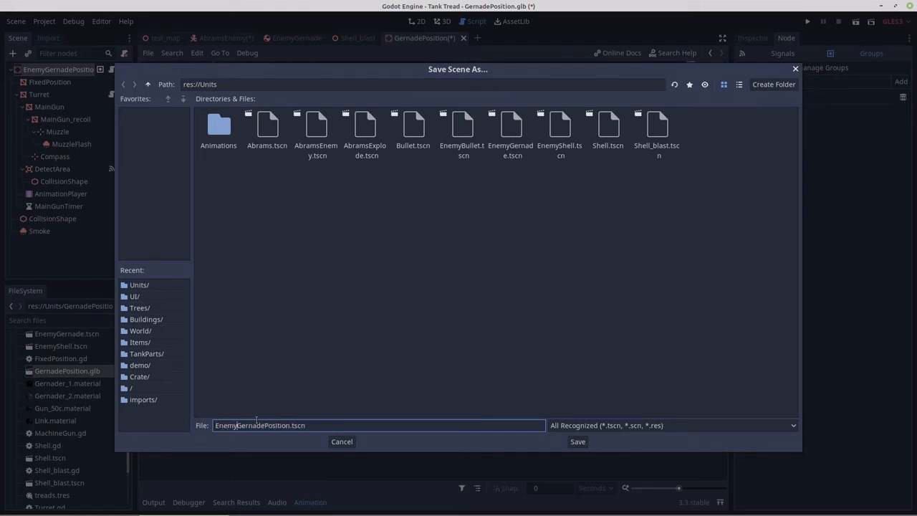
pyautogui.click(577, 440)
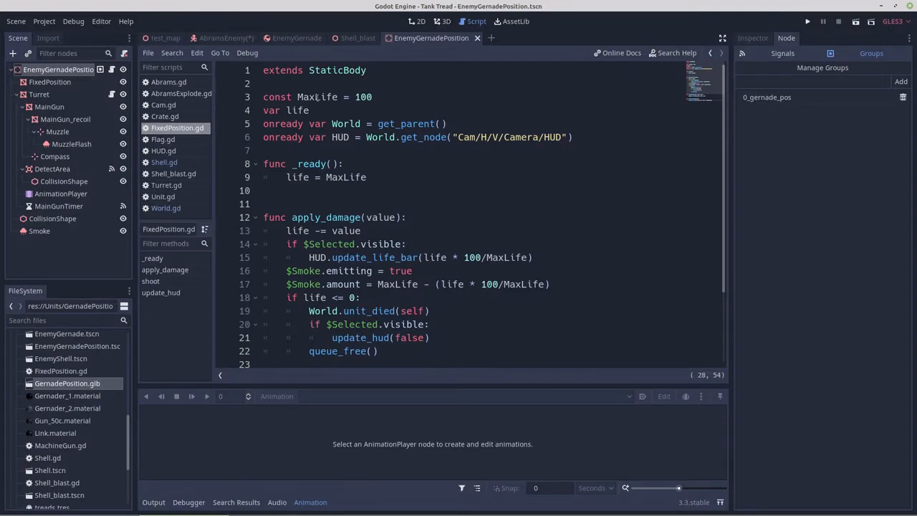
# Set the Turret node's Reload to 1.5 and its Turret Speed to 0.5
pyautogui.click(748, 39)
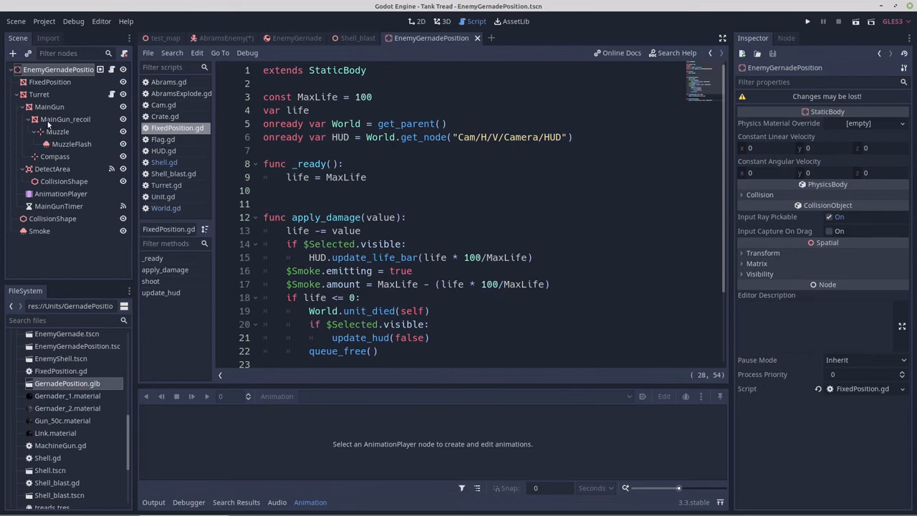
pyautogui.click(39, 93)
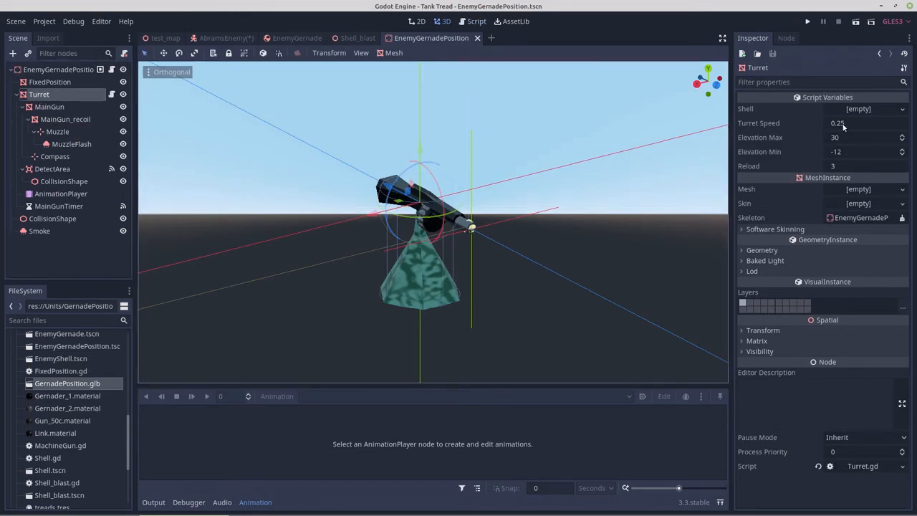
pyautogui.click(837, 168)
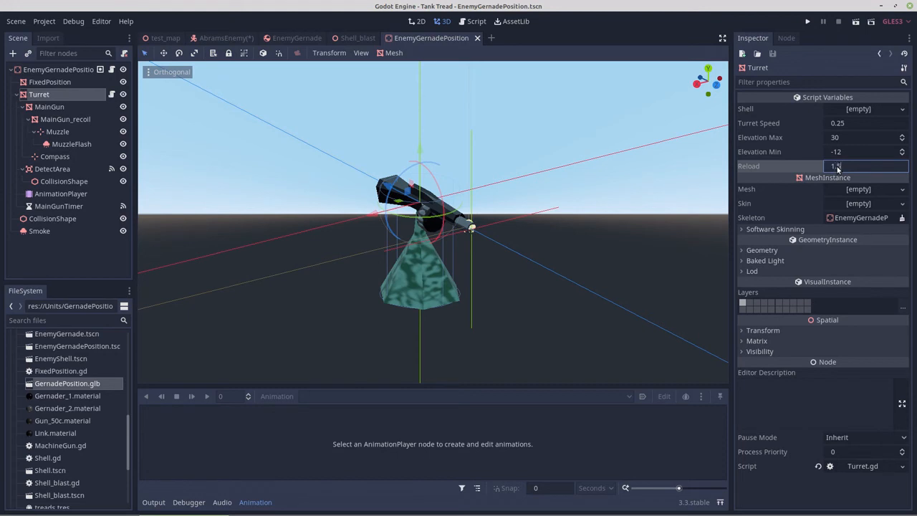
pyautogui.press('Return')
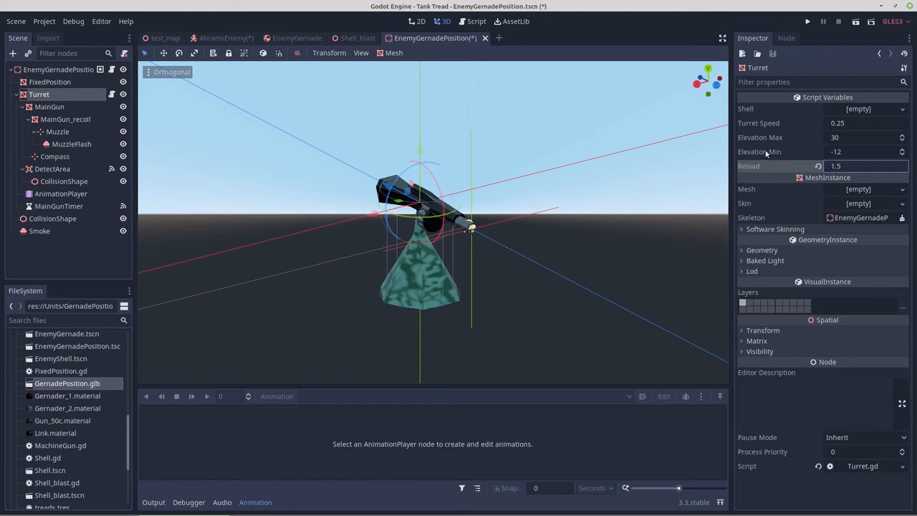
pyautogui.click(845, 127)
pyautogui.moveTo(848, 124); pyautogui.dragTo(841, 124)
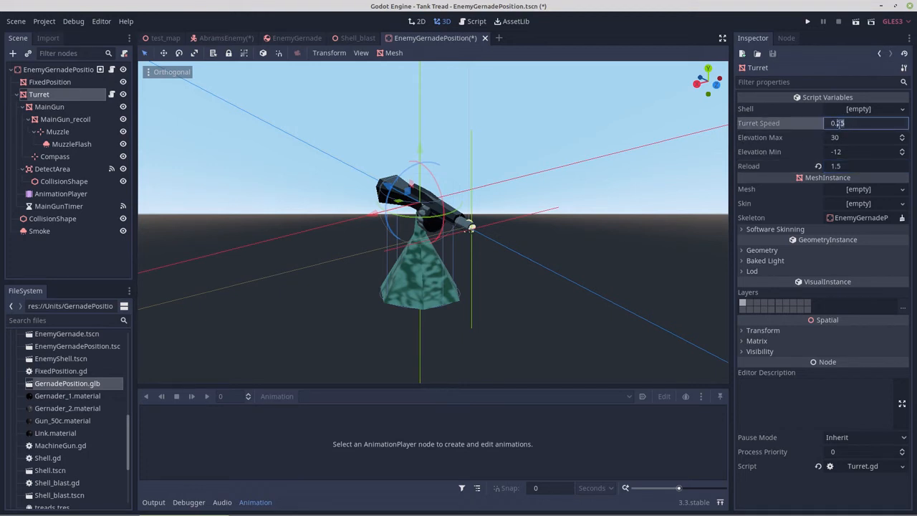
pyautogui.write('5')
pyautogui.press('Return')
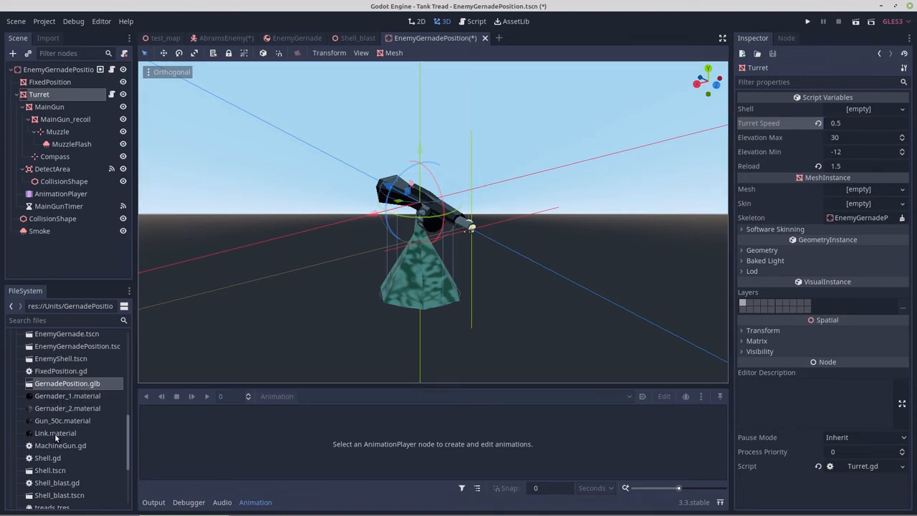
# Assign EnemyGernade.tscn as the Turret's Shell and save the EnemyGernadePosition scene
pyautogui.scroll(-3, 56, 437)
pyautogui.scroll(5, 56, 438)
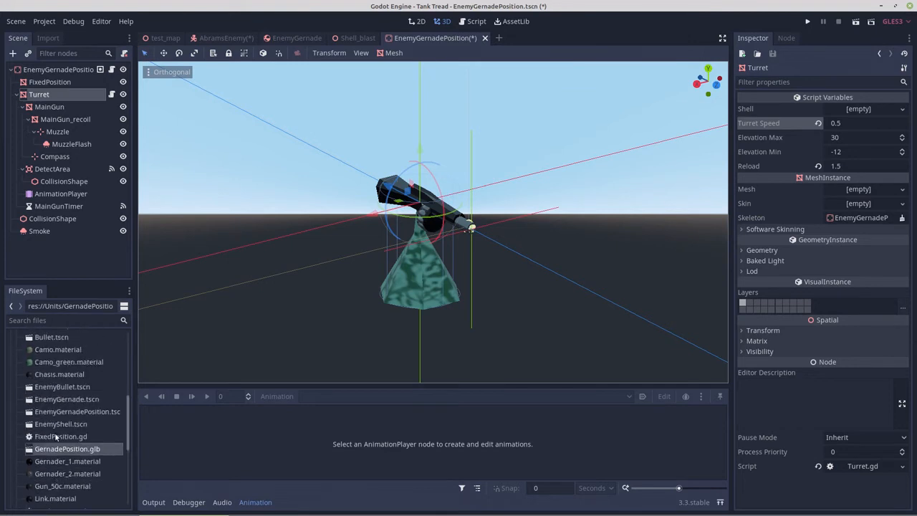
pyautogui.scroll(1, 56, 433)
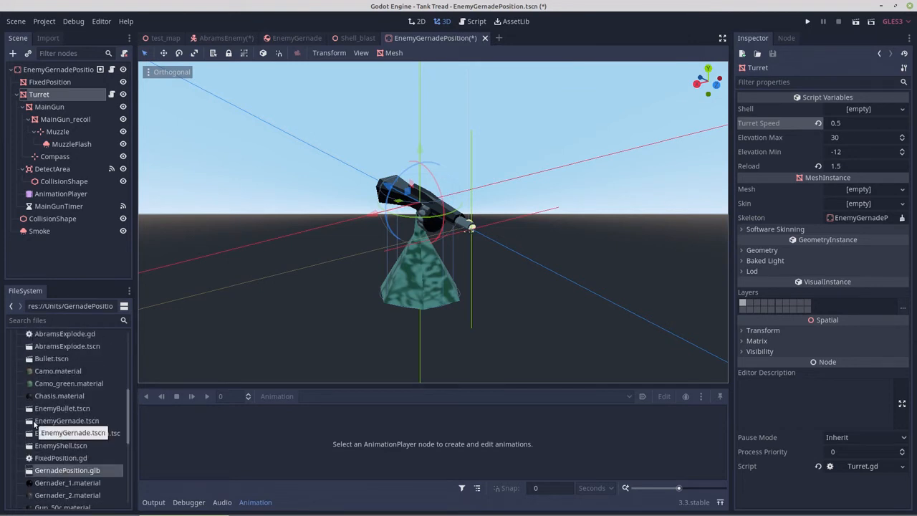
pyautogui.moveTo(51, 422); pyautogui.dragTo(860, 108)
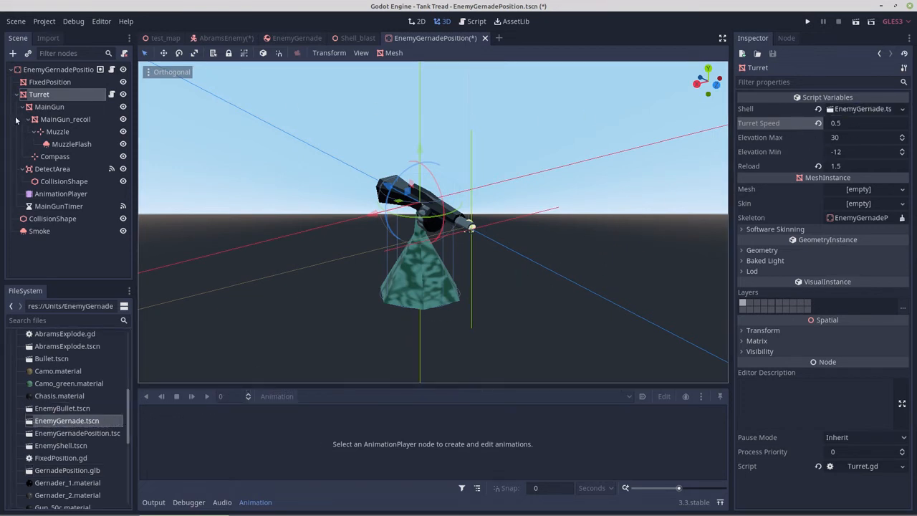
pyautogui.hotkey('ctrl', 's')
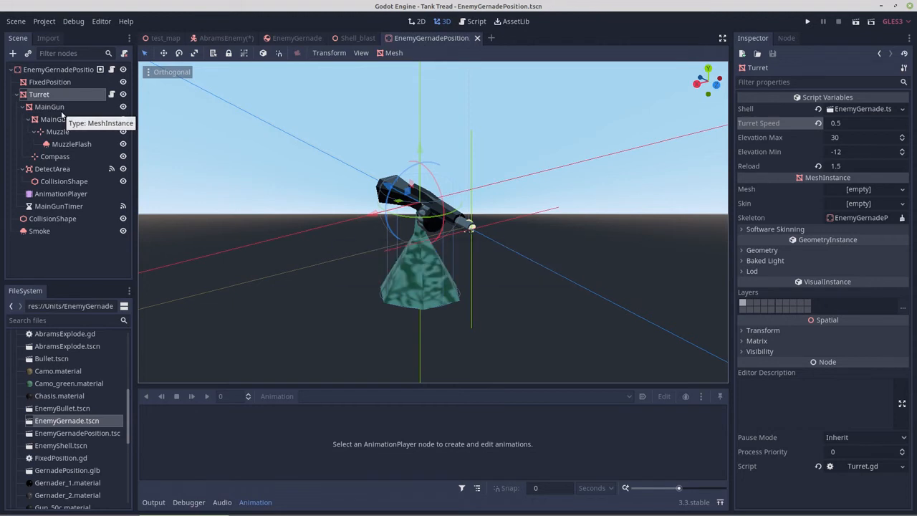
# Instance EnemyGernadePosition.tscn under the TestMap root in test_map and move it along the negative X axis, close to the enemy Abrams
pyautogui.click(178, 38)
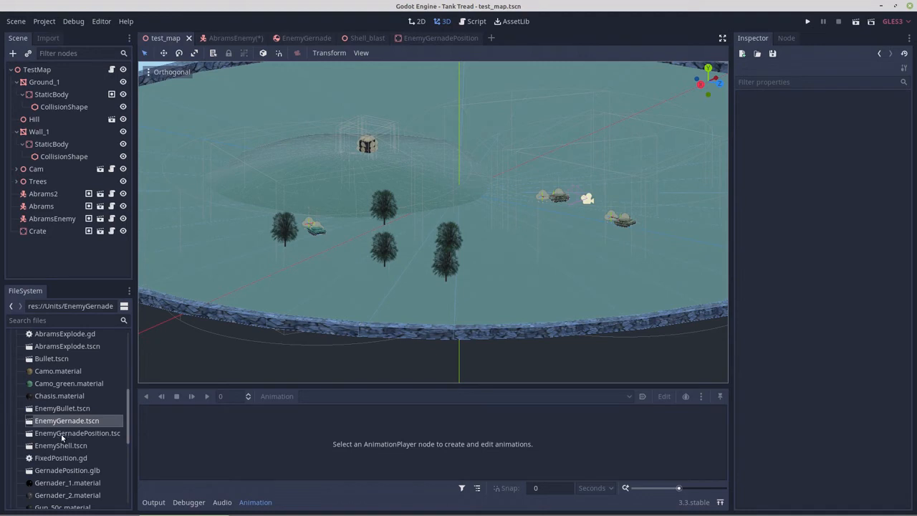
pyautogui.moveTo(62, 438); pyautogui.dragTo(40, 70)
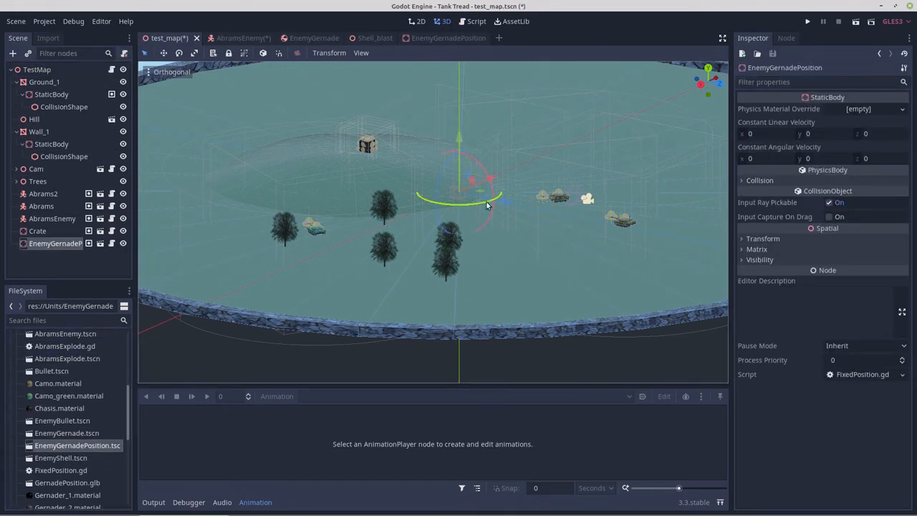
pyautogui.press('KP_7')
pyautogui.scroll(-3, 505, 216)
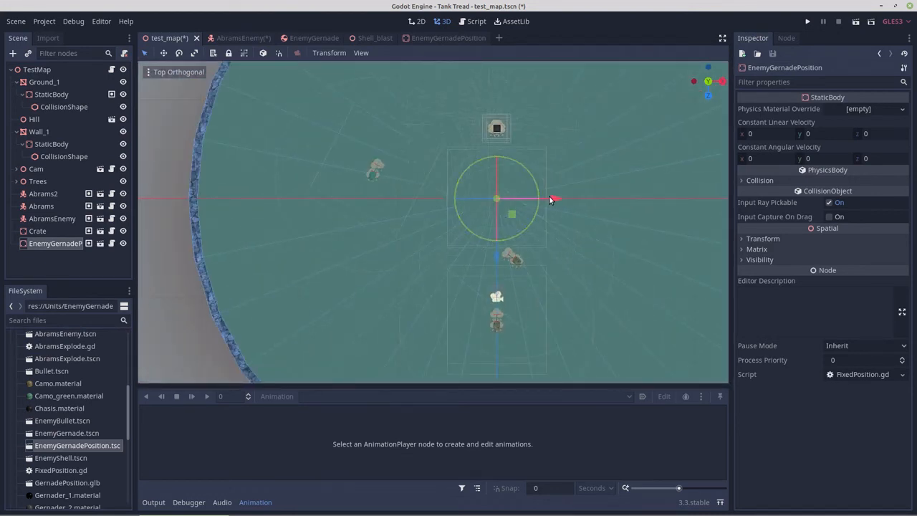
pyautogui.moveTo(552, 200); pyautogui.dragTo(459, 200)
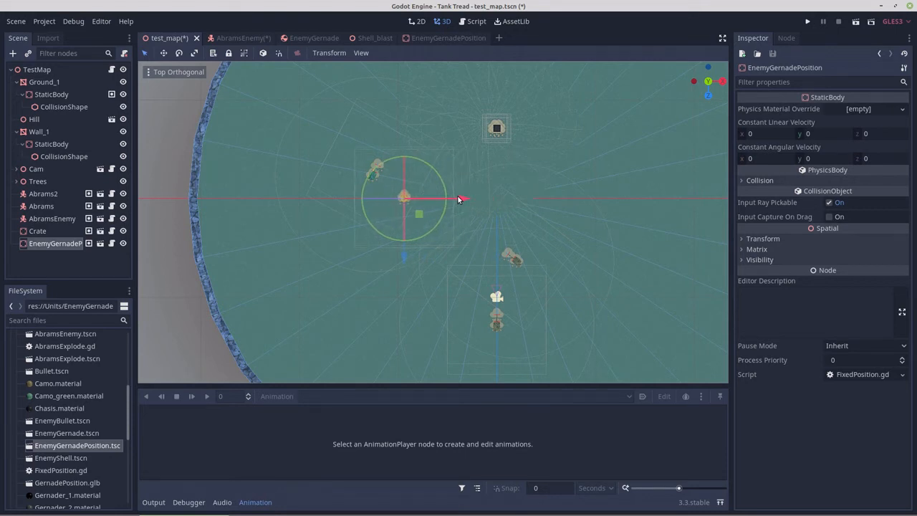
# In EnemyGernadePosition, clear the DetectArea's first collision layer and first mask bit, and enable a different mask bit instead
pyautogui.click(310, 37)
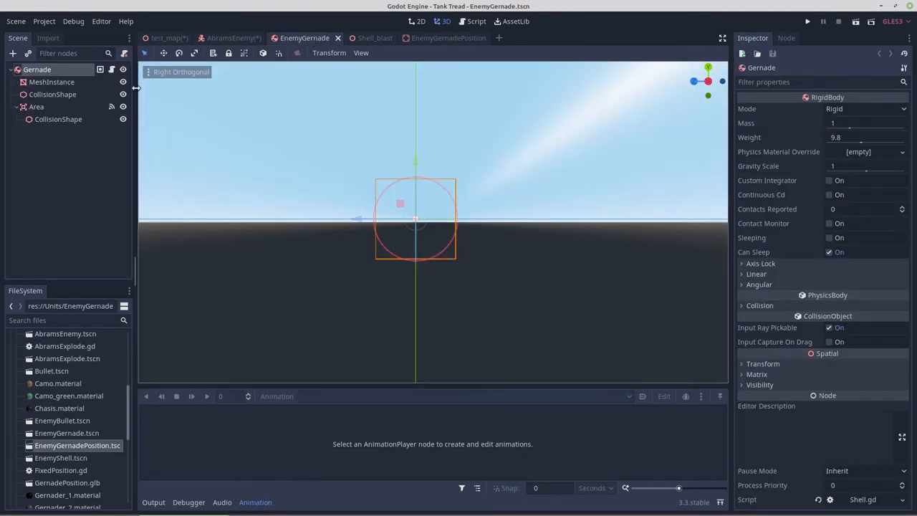
pyautogui.click(416, 40)
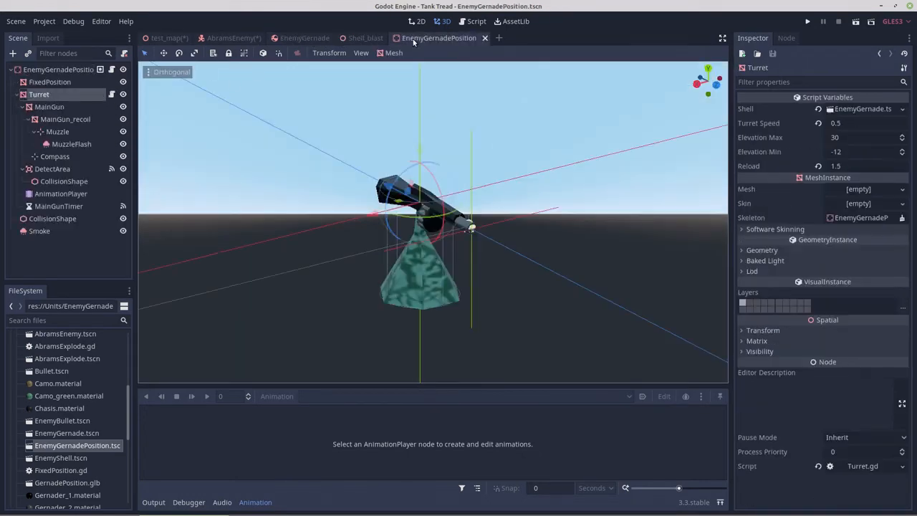
pyautogui.click(48, 171)
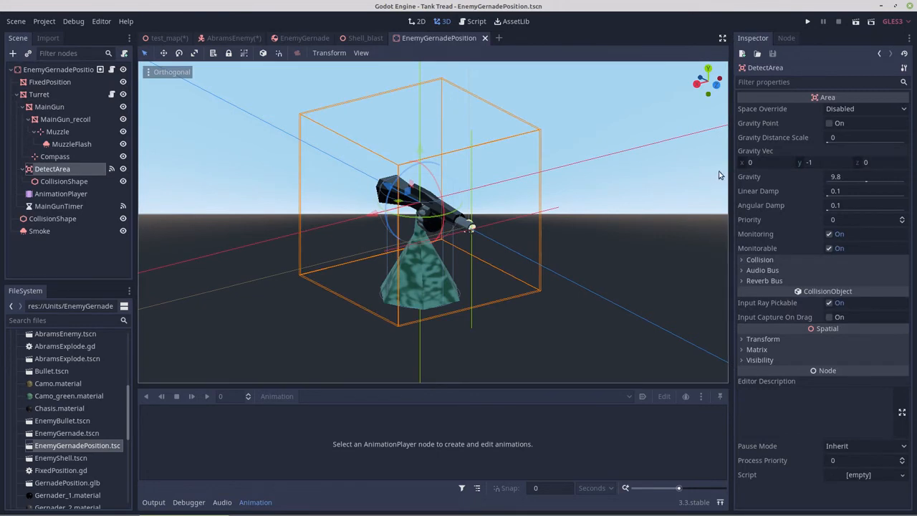
pyautogui.click(742, 260)
pyautogui.click(747, 282)
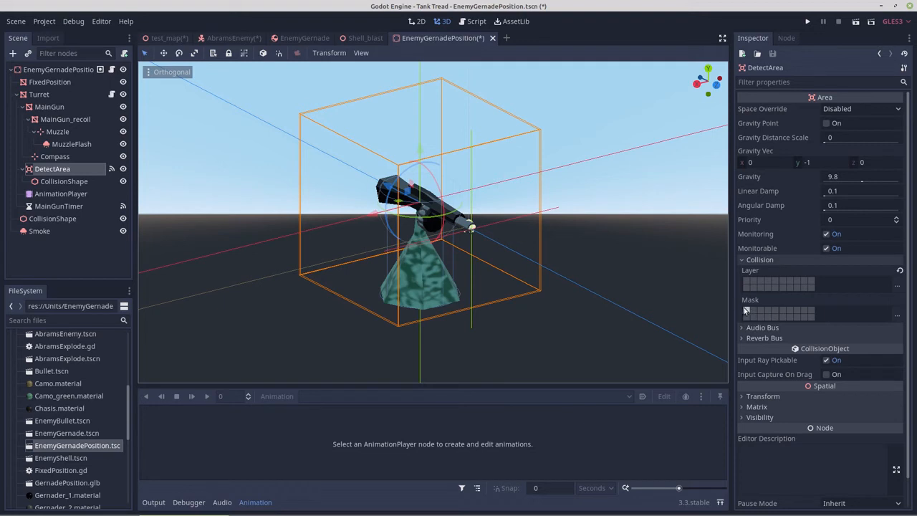
pyautogui.click(747, 311)
pyautogui.click(784, 316)
# In test_map, shift the EnemyGernadePosition instance along the X axis, clear of the nearby tree
pyautogui.click(169, 39)
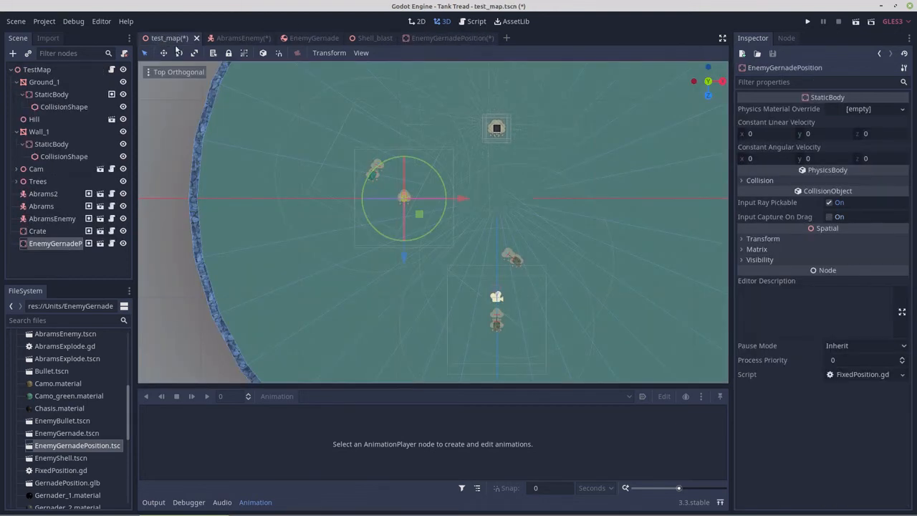
pyautogui.moveTo(415, 213); pyautogui.dragTo(354, 240, button='middle')
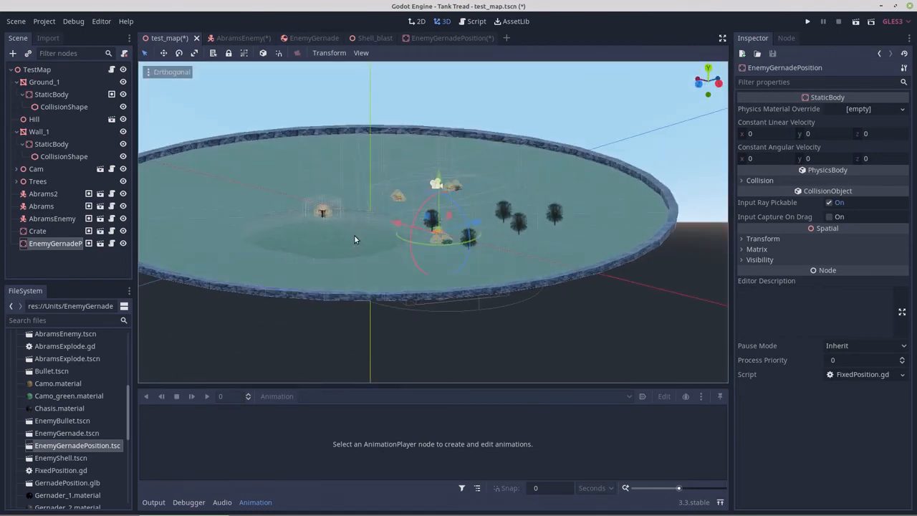
pyautogui.moveTo(430, 240); pyautogui.dragTo(382, 254, button='middle')
pyautogui.scroll(8, 382, 249)
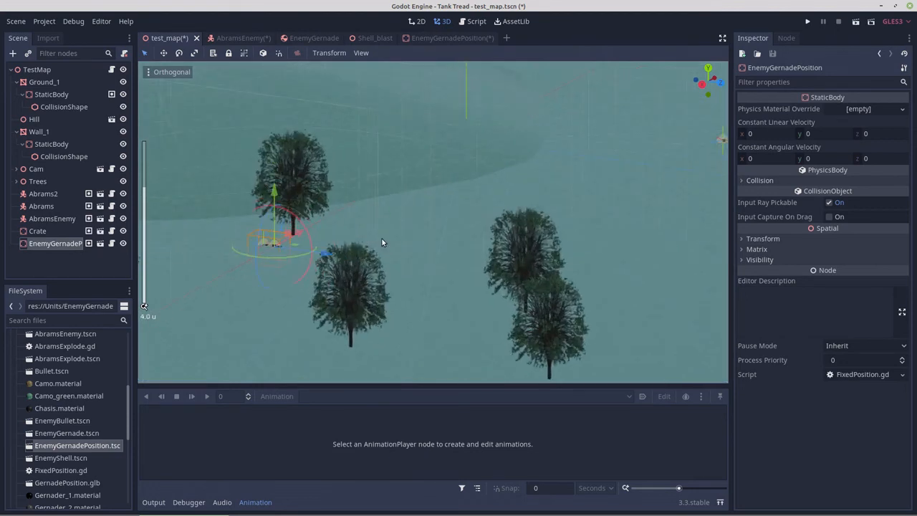
pyautogui.moveTo(382, 243); pyautogui.dragTo(490, 207, button='middle')
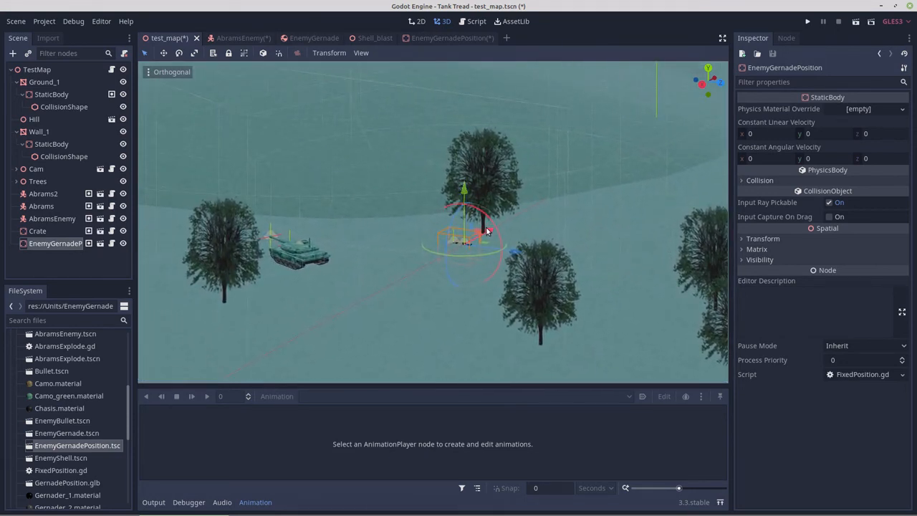
pyautogui.moveTo(488, 230); pyautogui.dragTo(449, 255)
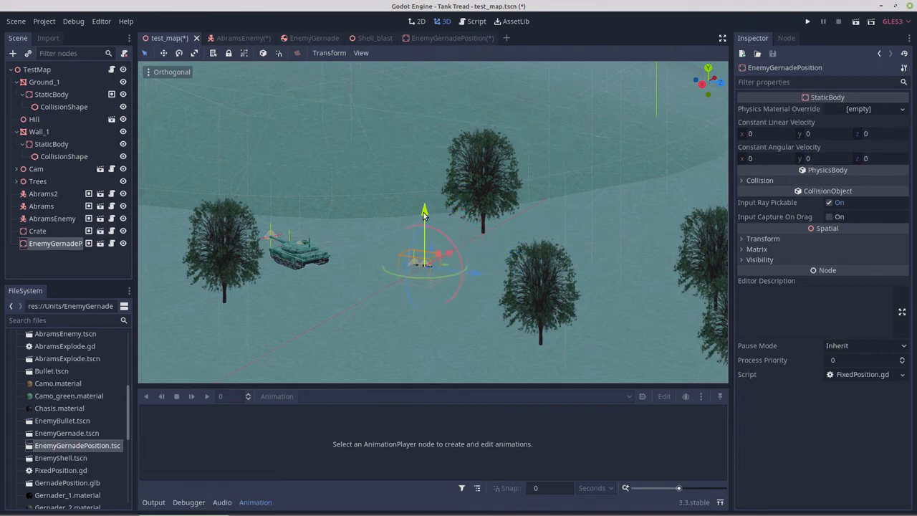
# Raise the EnemyGernadePosition instance along the Y axis until its cone-shaped base stands above the ground surface
pyautogui.moveTo(424, 215); pyautogui.dragTo(425, 205)
pyautogui.scroll(4, 441, 290)
pyautogui.keyDown('shift'); pyautogui.moveTo(473, 322); pyautogui.dragTo(467, 221, button='middle'); pyautogui.keyUp('shift')
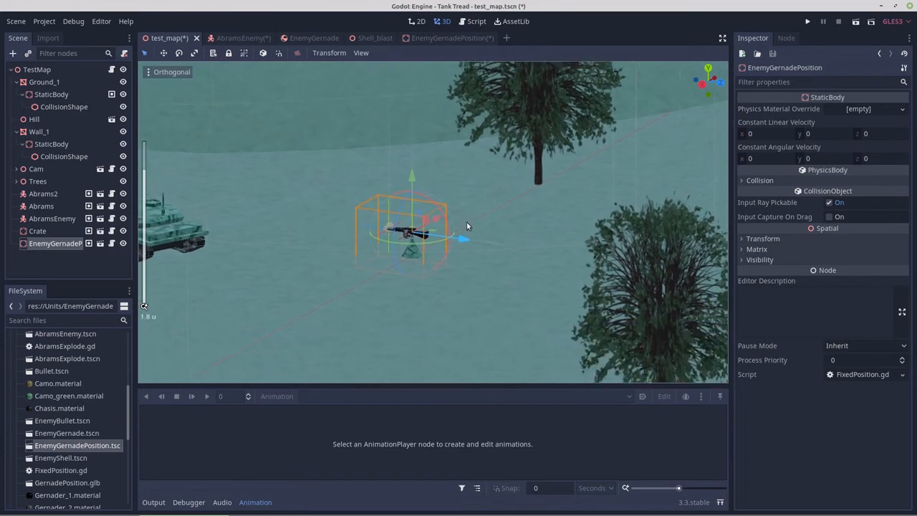
pyautogui.scroll(7, 418, 266)
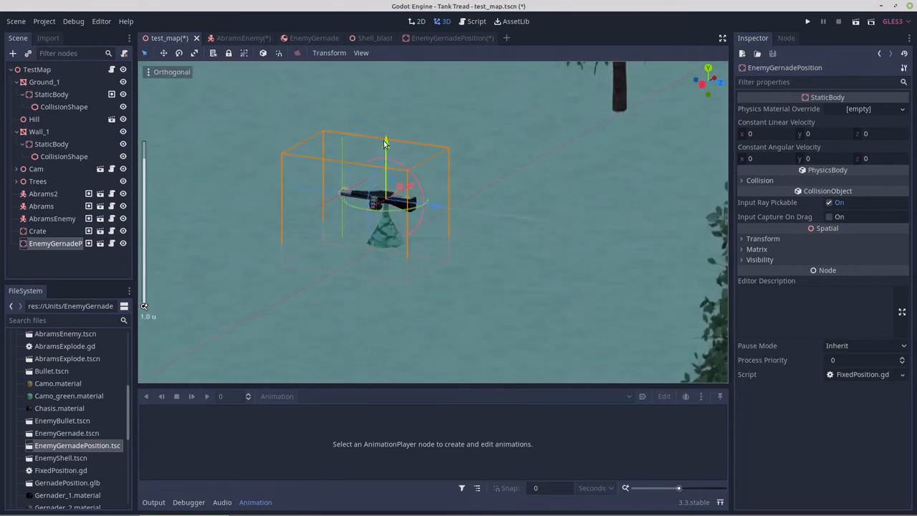
pyautogui.moveTo(385, 143); pyautogui.dragTo(386, 137)
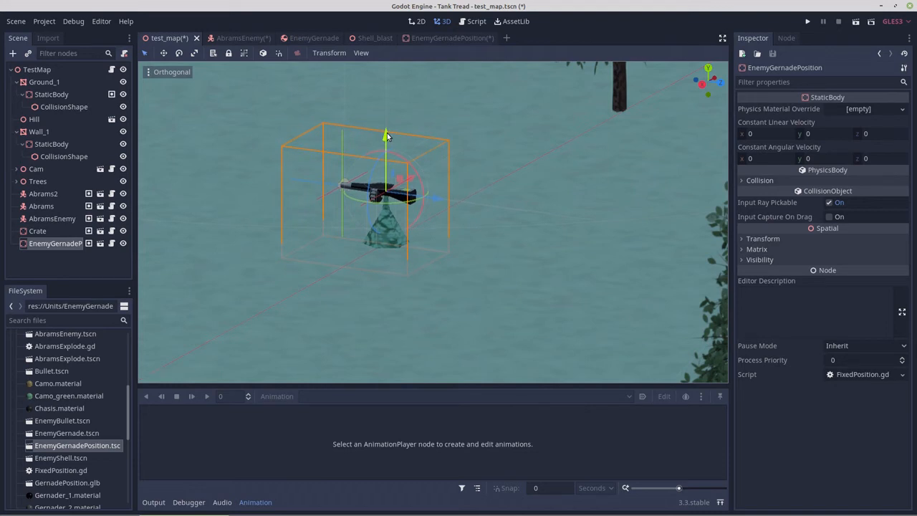
# Hide Wall_1 and fine-tune the grenade position's height in the front view so its base sits on the ground line
pyautogui.scroll(8, 399, 255)
pyautogui.scroll(-4, 378, 249)
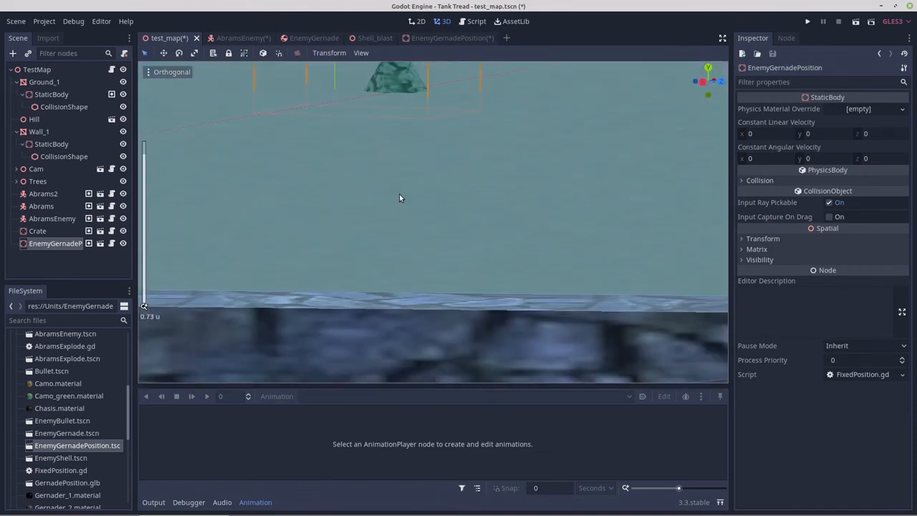
pyautogui.moveTo(399, 194); pyautogui.dragTo(399, 190, button='middle')
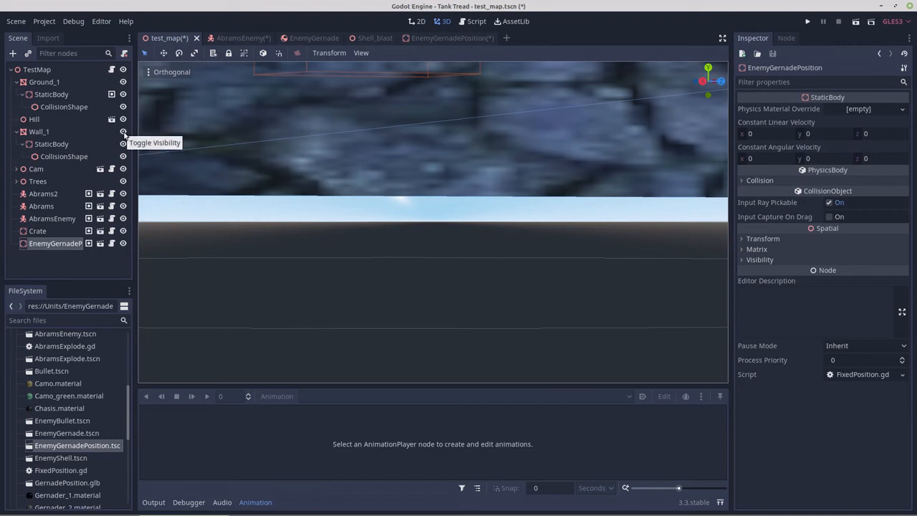
pyautogui.click(122, 133)
pyautogui.press('KP_1')
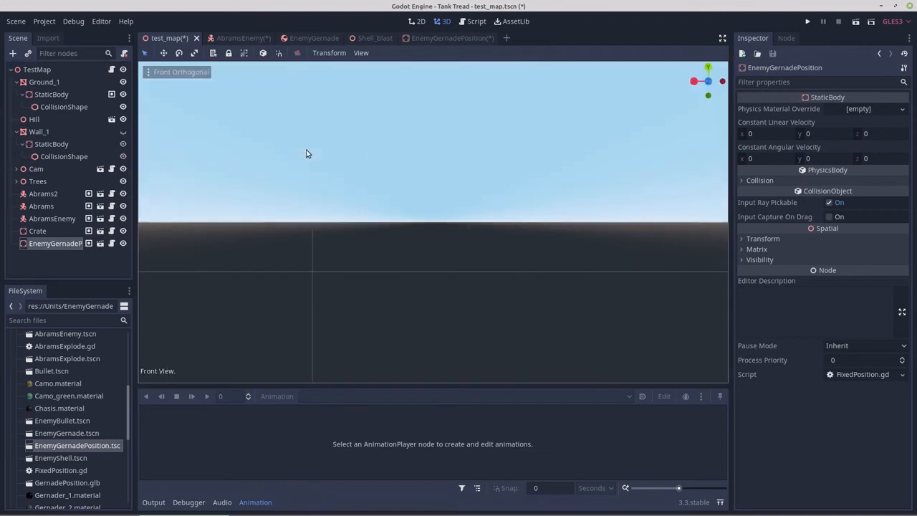
pyautogui.scroll(-4, 317, 198)
pyautogui.scroll(-4, 341, 222)
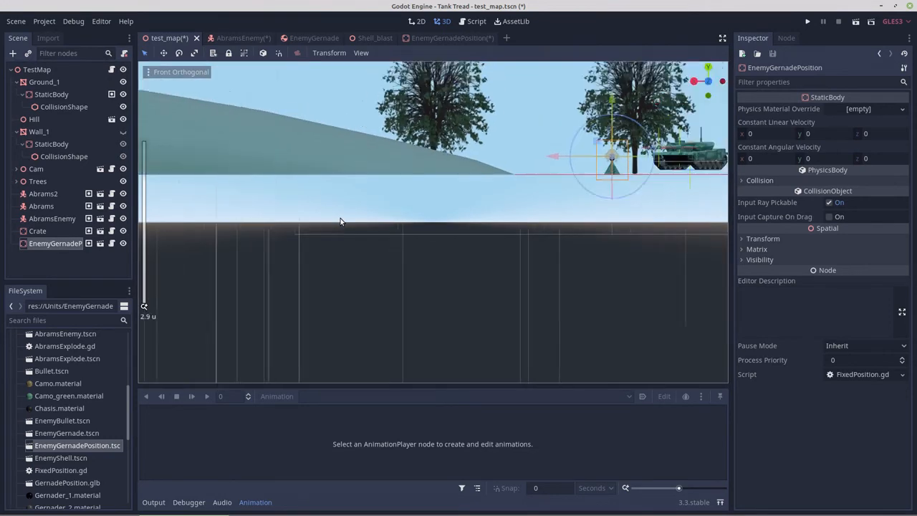
pyautogui.keyDown('shift'); pyautogui.moveTo(578, 219); pyautogui.dragTo(357, 278, button='middle'); pyautogui.keyUp('shift')
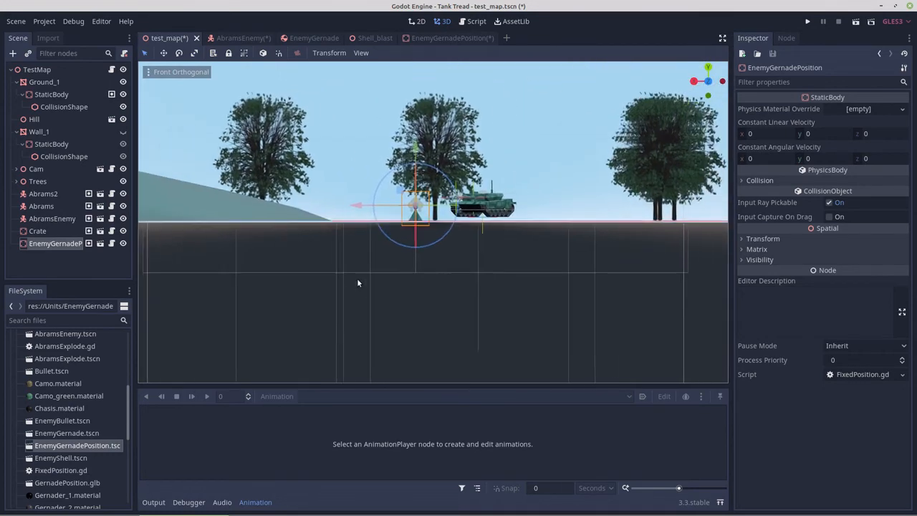
pyautogui.scroll(18, 361, 277)
pyautogui.scroll(10, 361, 280)
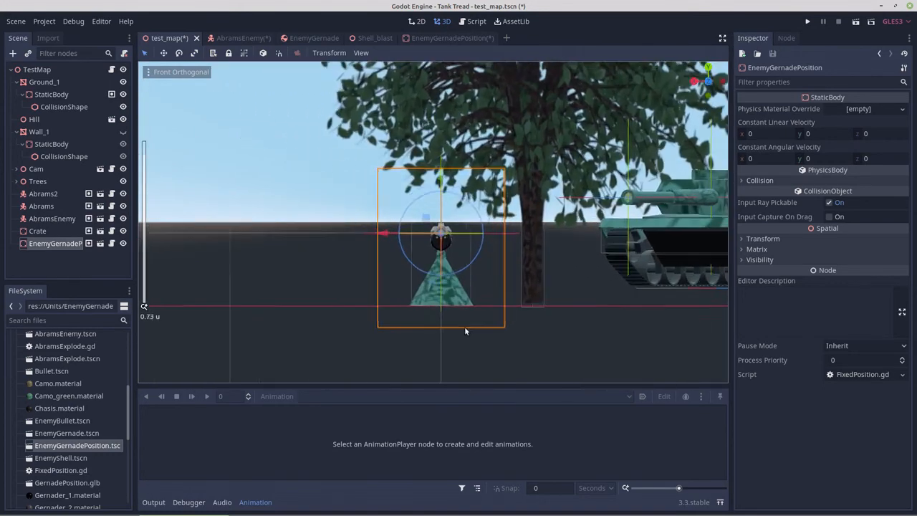
pyautogui.keyDown('shift'); pyautogui.moveTo(501, 229); pyautogui.dragTo(493, 206, button='middle'); pyautogui.keyUp('shift')
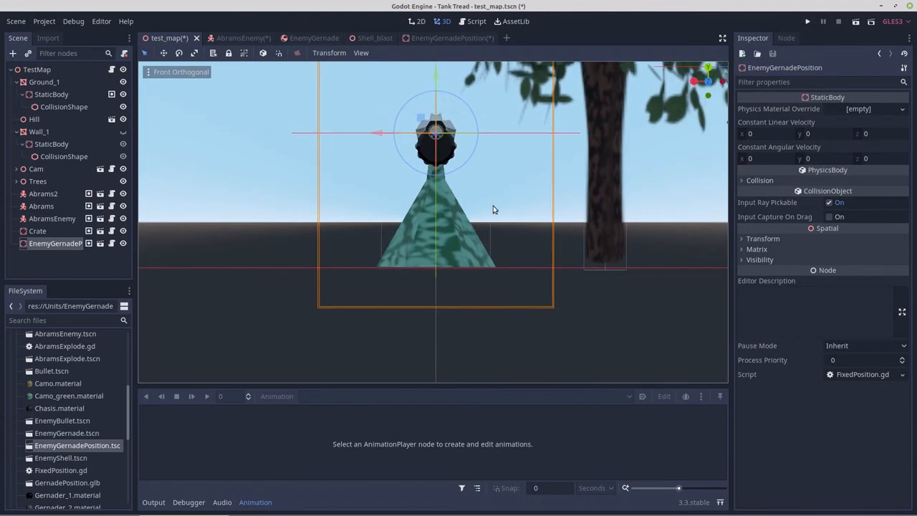
pyautogui.moveTo(436, 78); pyautogui.dragTo(434, 79)
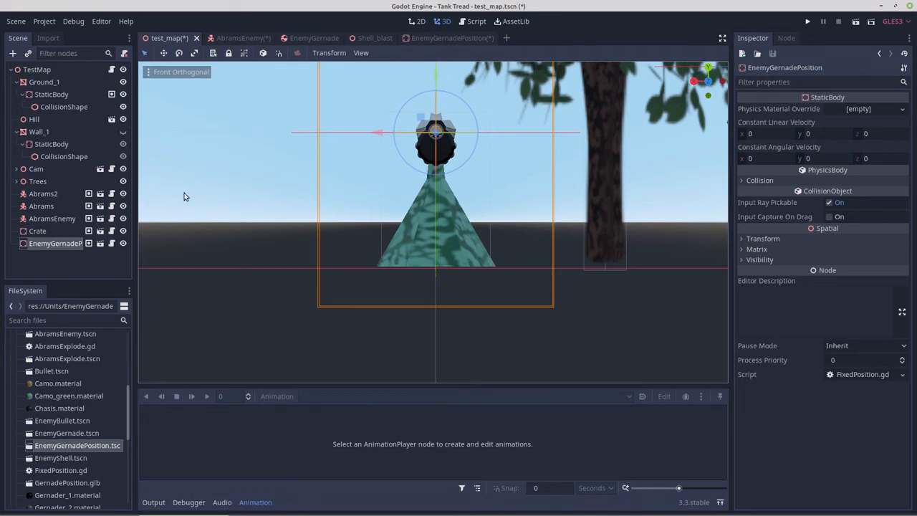
# Deselect the grenade position by selecting the TestMap root, and make Wall_1 visible again
pyautogui.click(36, 71)
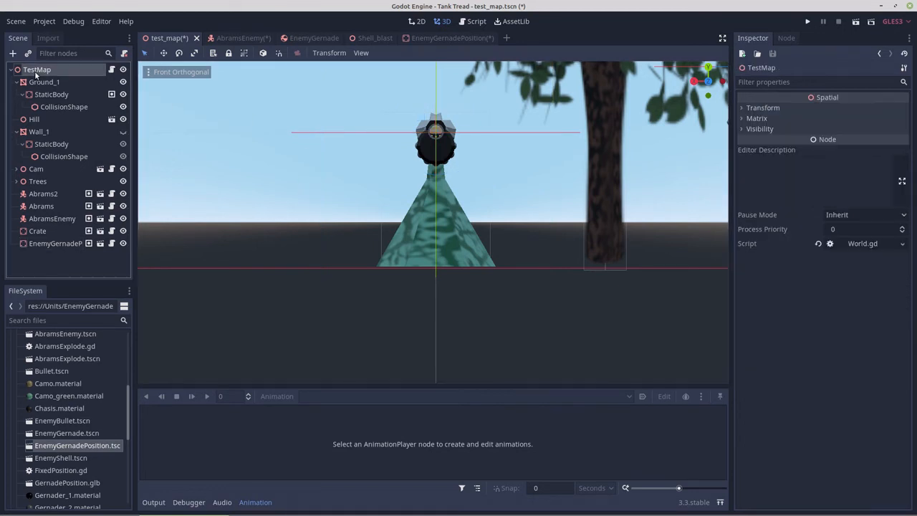
pyautogui.click(122, 134)
pyautogui.scroll(-10, 308, 189)
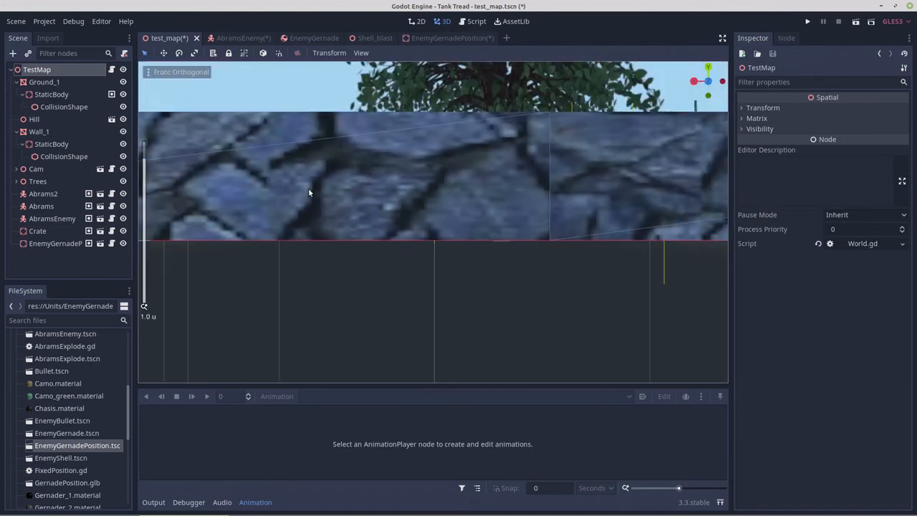
pyautogui.scroll(-5, 309, 187)
pyautogui.moveTo(308, 187); pyautogui.dragTo(304, 236, button='middle')
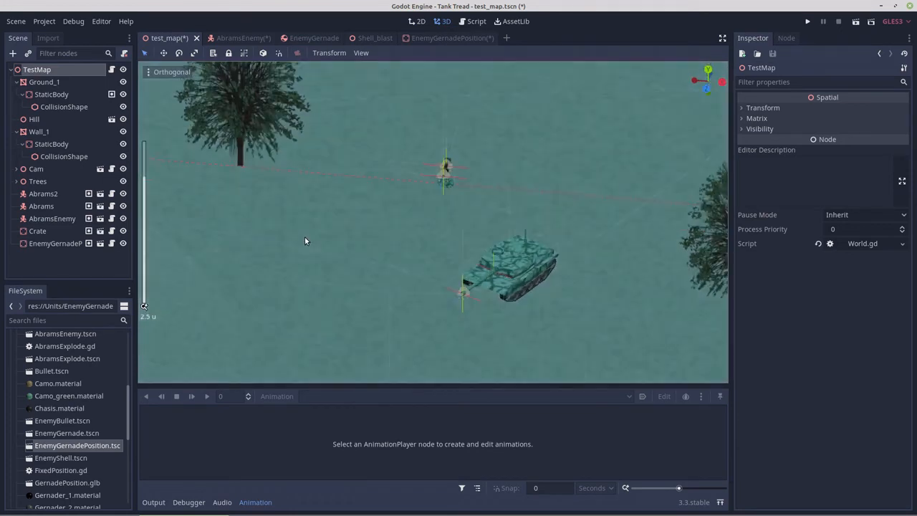
# Run the test map, order a player Abrams toward the enemy grenade position, and examine the debugger errors
pyautogui.click(856, 21)
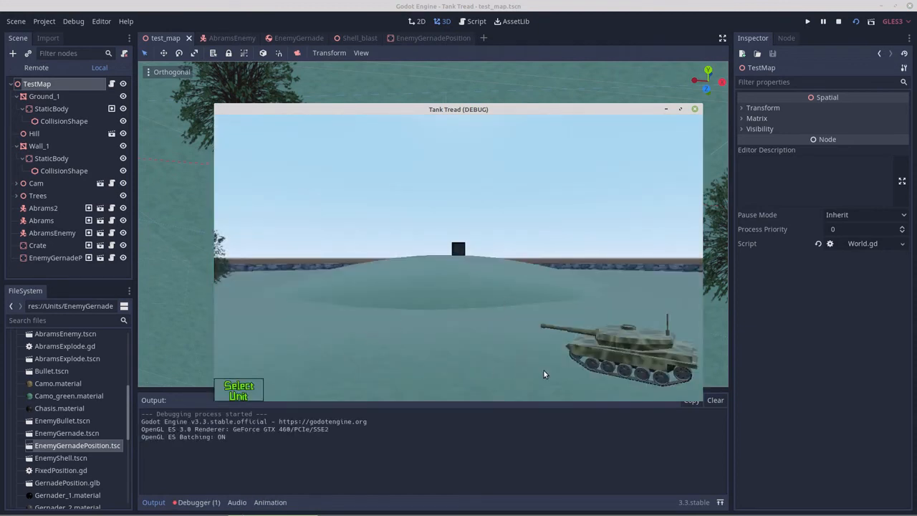
pyautogui.click(622, 354)
pyautogui.moveTo(463, 354); pyautogui.dragTo(516, 387, button='middle')
pyautogui.press('s')
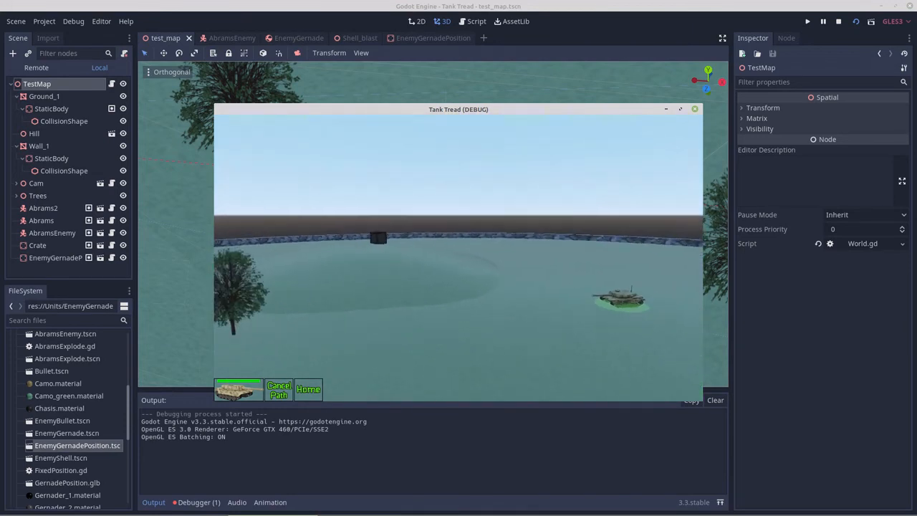
pyautogui.press('s')
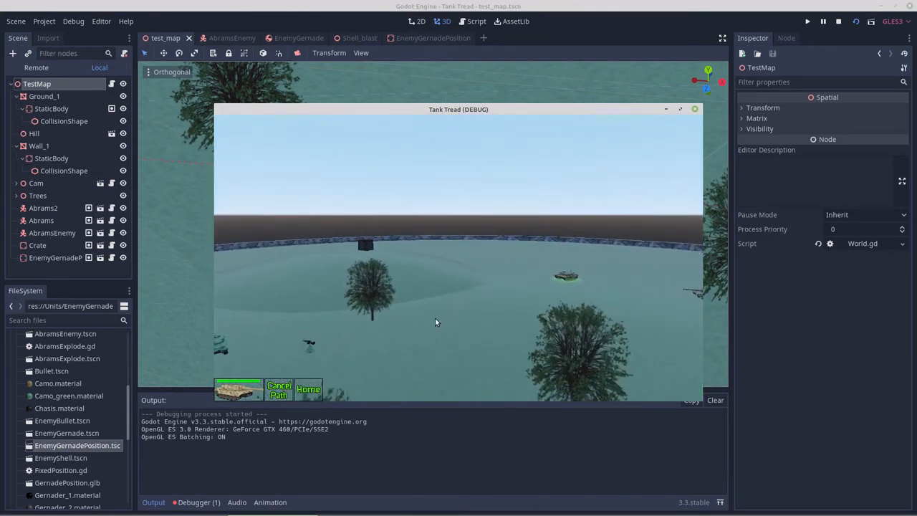
pyautogui.click(446, 334)
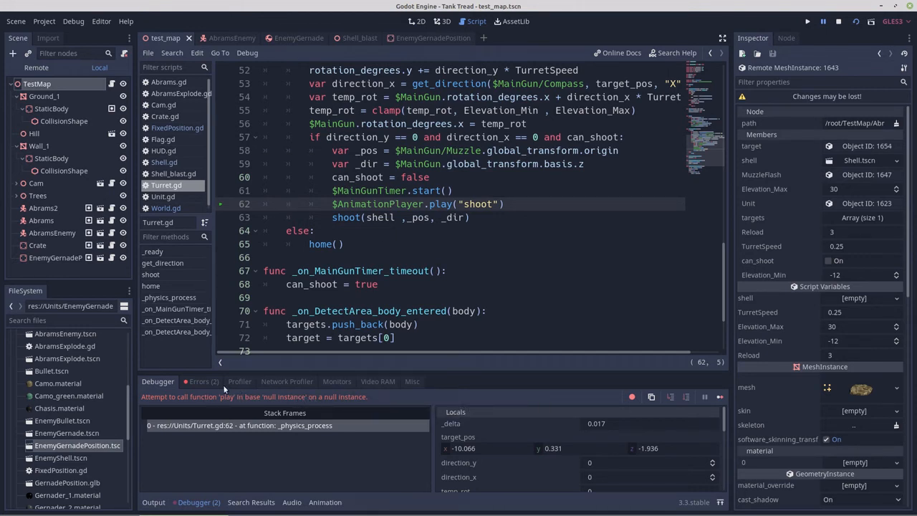
pyautogui.click(202, 382)
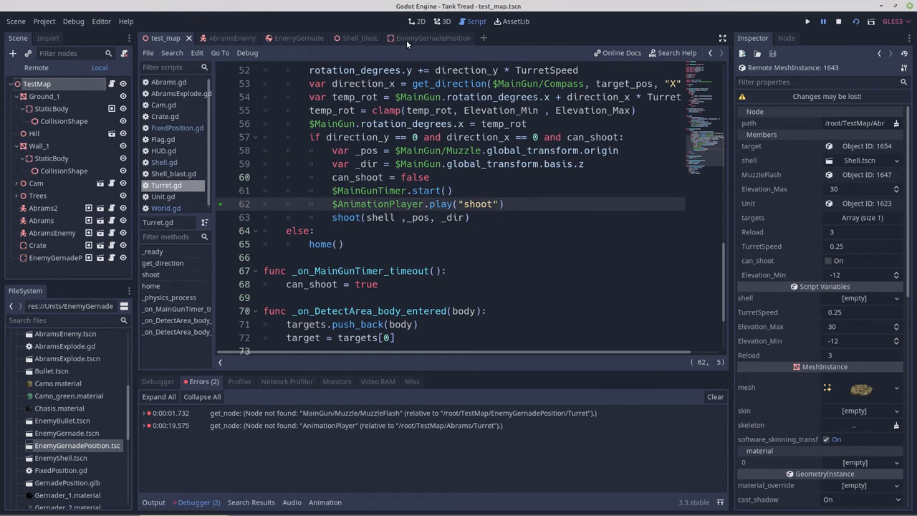
pyautogui.moveTo(340, 427)
# In the AbramsEnemy scene, rename the Turret's AnimationPlayer child to AnimationPlayer2
pyautogui.click(232, 38)
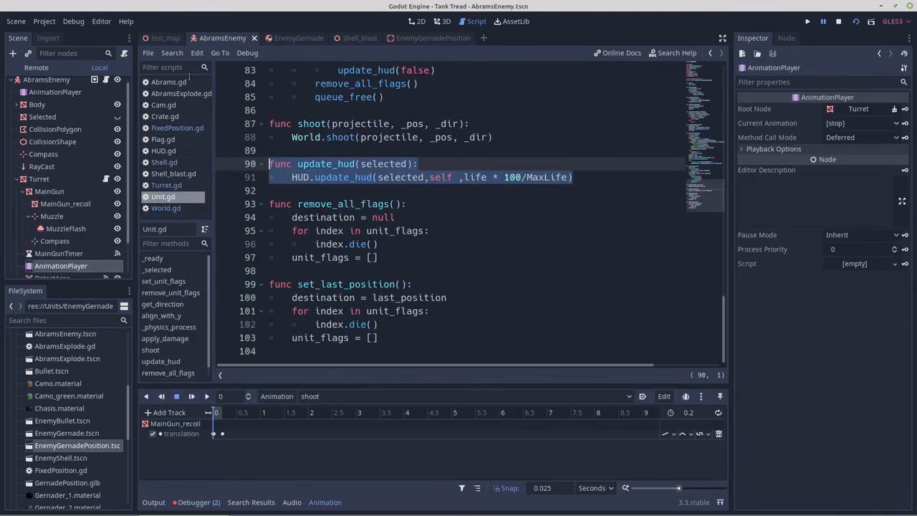
pyautogui.scroll(-3, 70, 247)
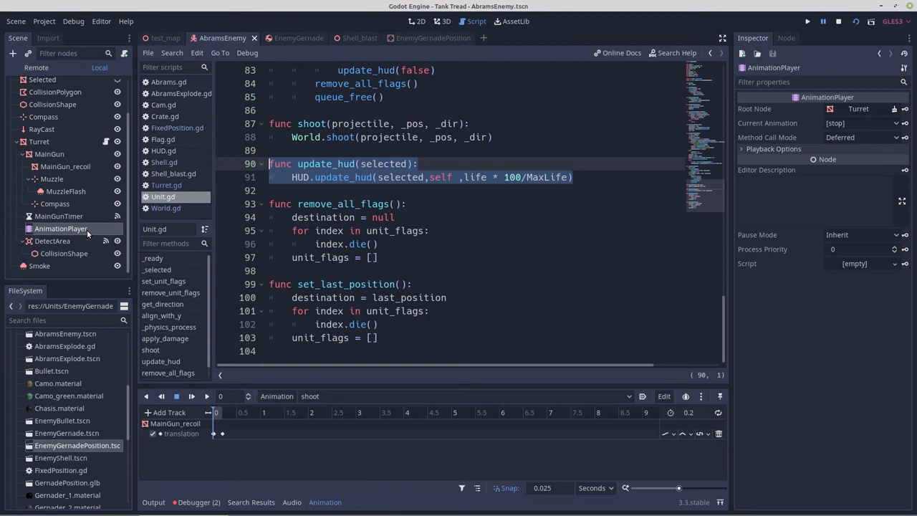
pyautogui.scroll(3, 87, 229)
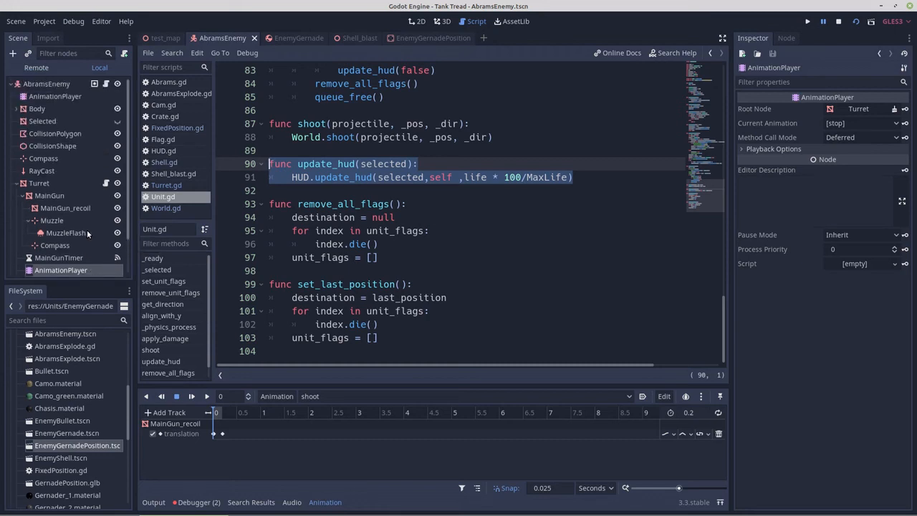
pyautogui.scroll(-3, 87, 230)
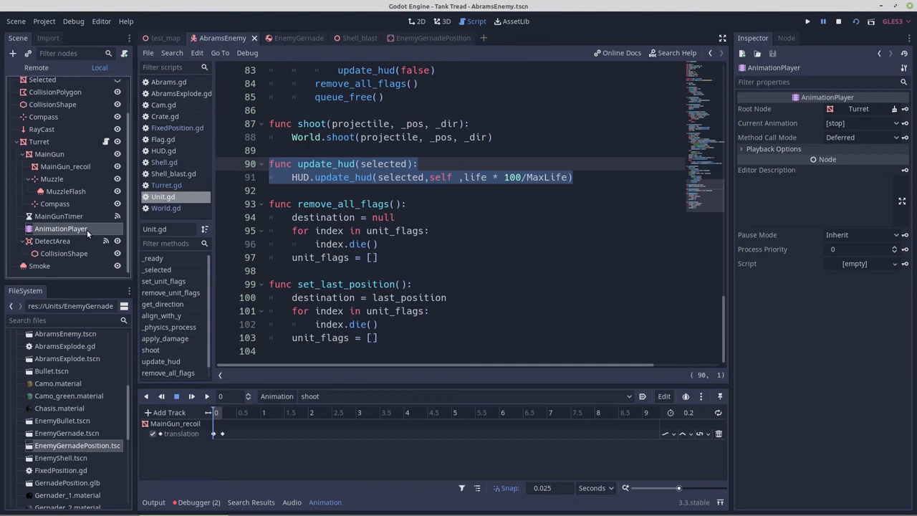
pyautogui.doubleClick(87, 229)
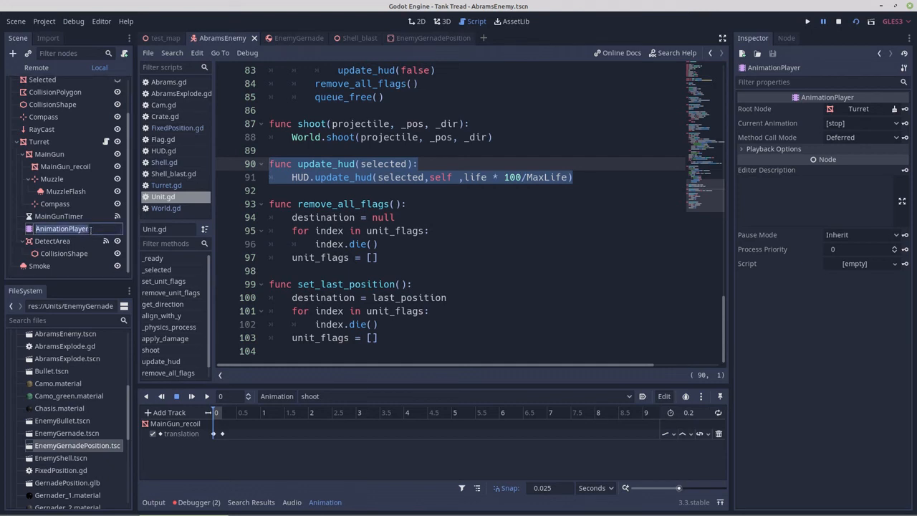
pyautogui.click(91, 229)
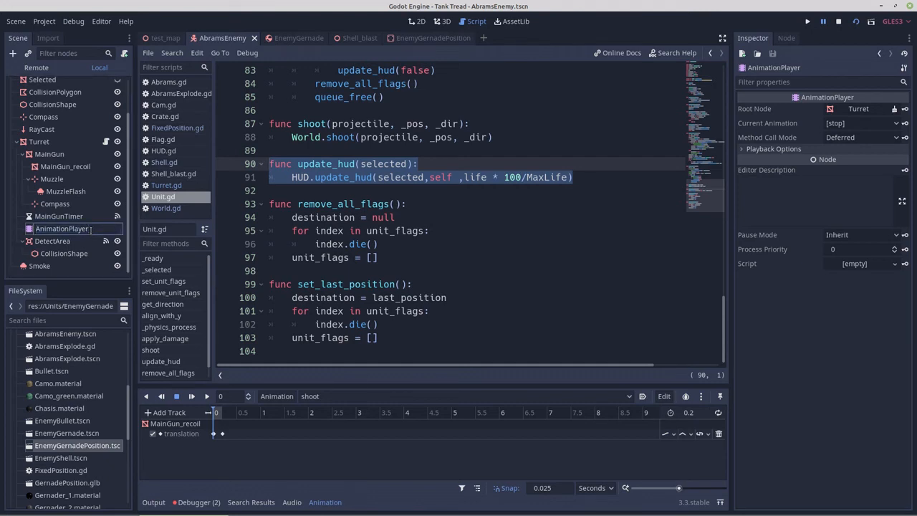
pyautogui.write('2')
# In Turret.gd line 62, change the shoot animation call to $AnimationPlayer2.play("shoot")
pyautogui.click(162, 185)
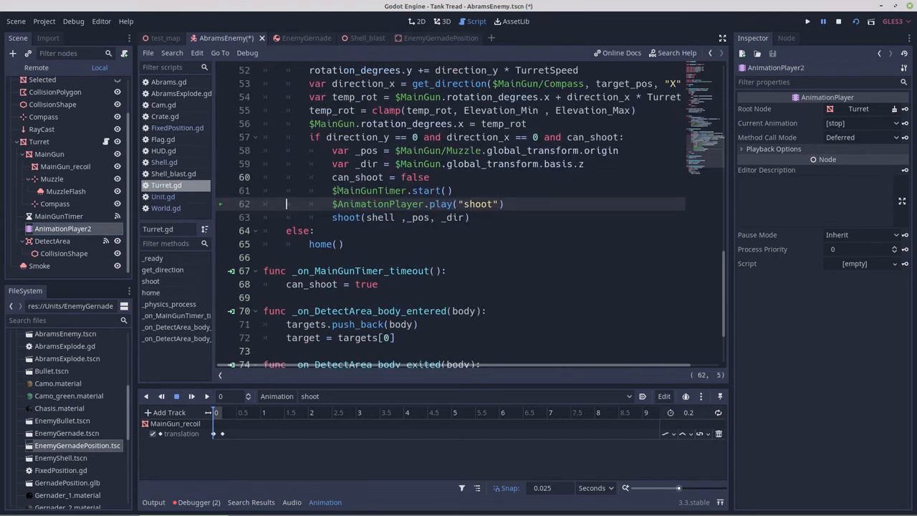
pyautogui.click(423, 205)
pyautogui.write('2')
pyautogui.click(318, 205)
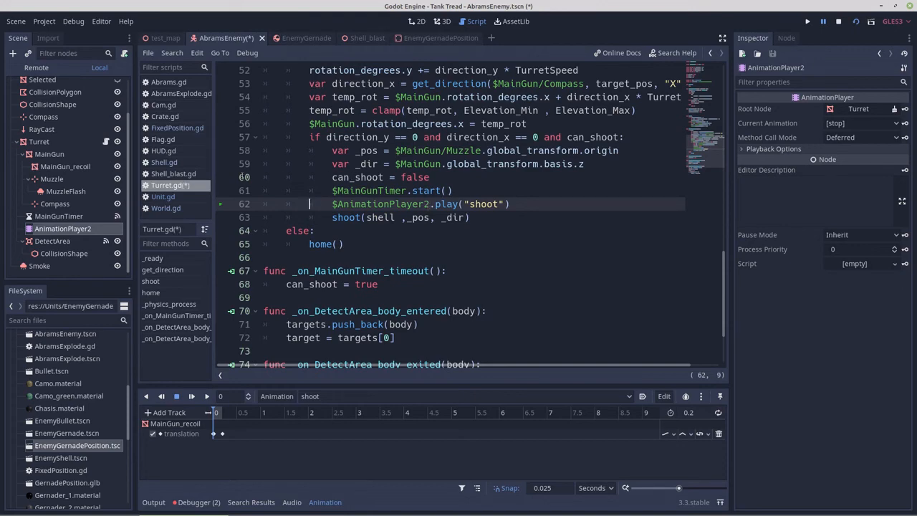
# Compare the Turret's child node names and hierarchy in EnemyGernadePosition with those in AbramsEnemy
pyautogui.click(425, 37)
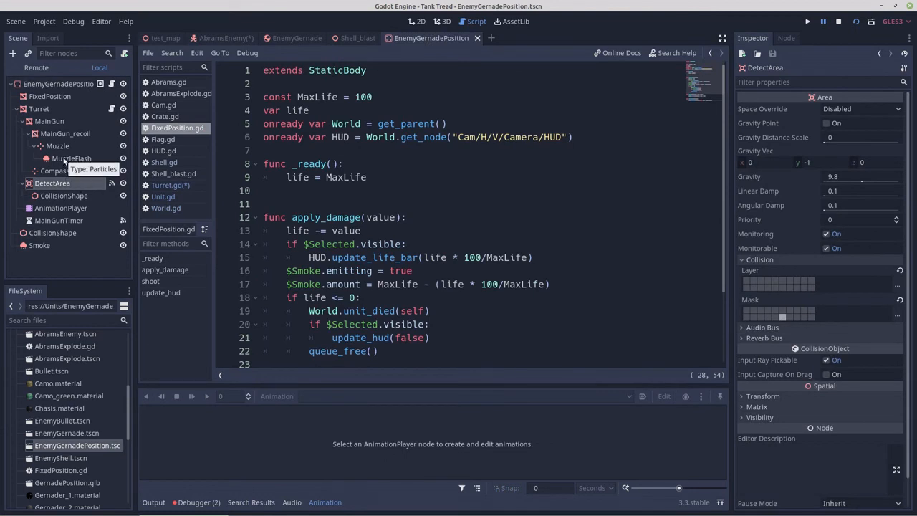
pyautogui.click(226, 39)
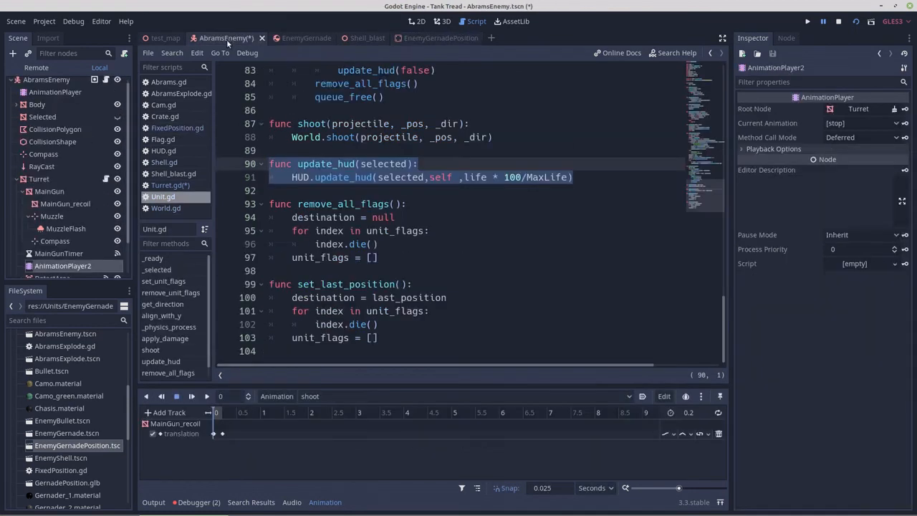
pyautogui.scroll(1, 81, 172)
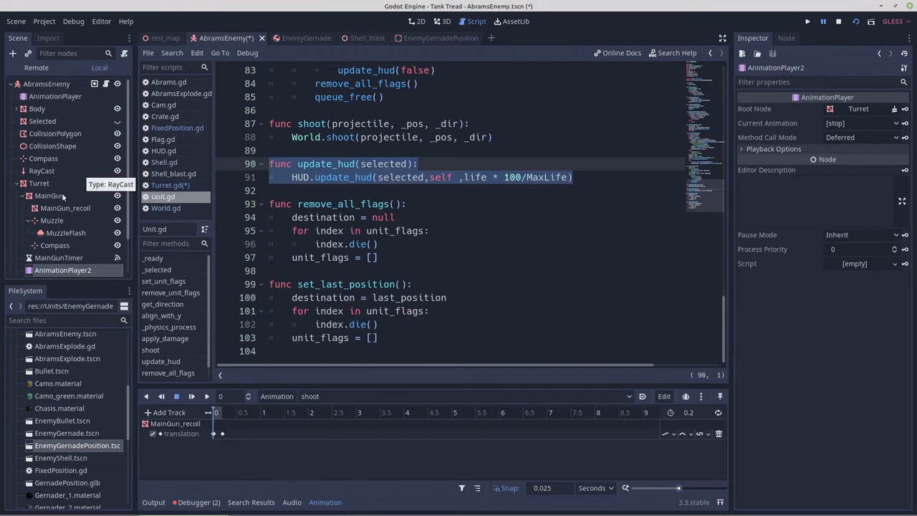
# Examine the missing MuzzleFlash node error, and in EnemyGernadePosition reparent the Muzzle node directly under MainGun
pyautogui.click(423, 38)
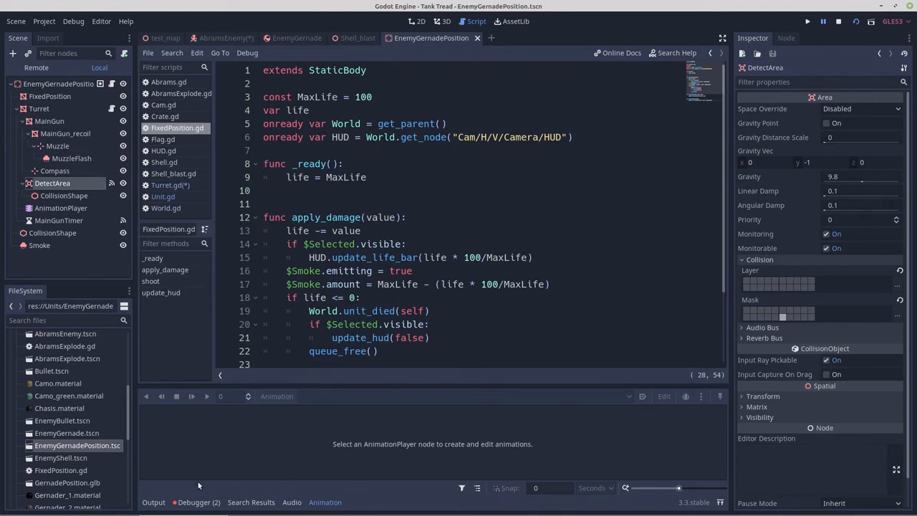
pyautogui.click(194, 502)
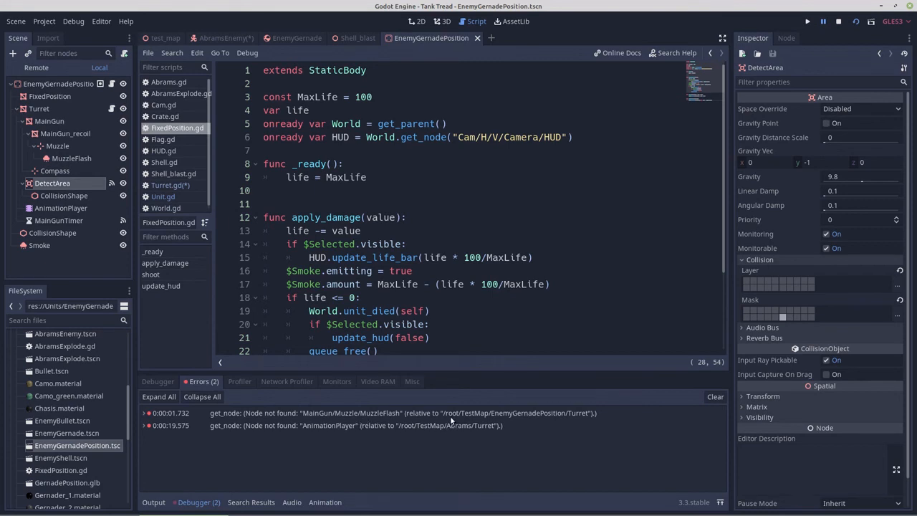
pyautogui.moveTo(496, 416)
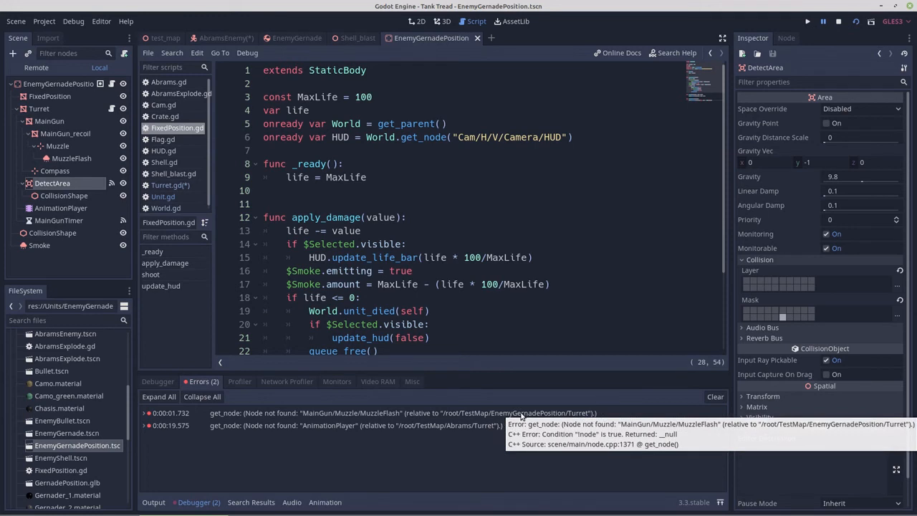
pyautogui.click(145, 415)
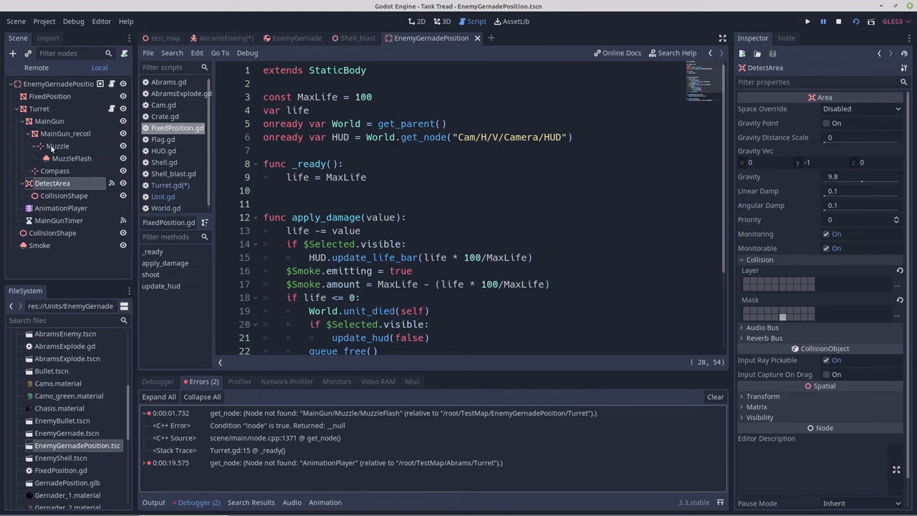
pyautogui.moveTo(52, 148); pyautogui.dragTo(49, 123)
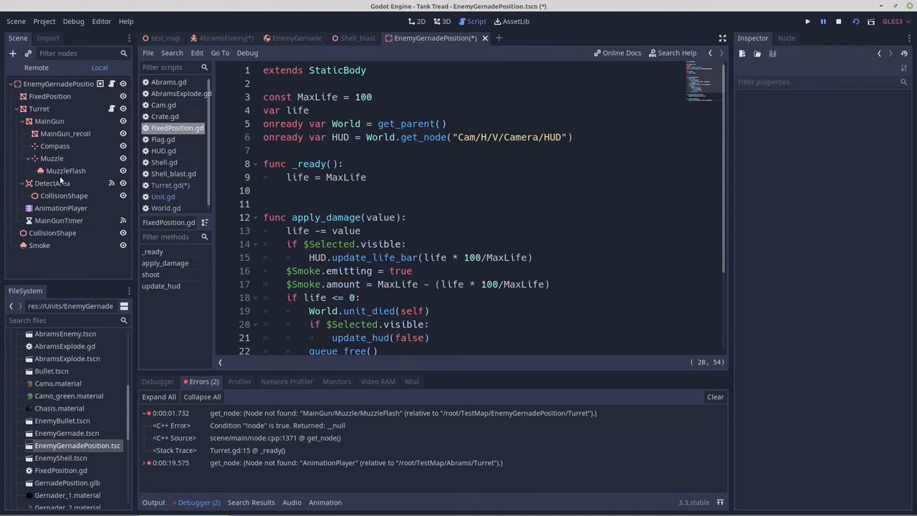
# Stop the running game, save all modified scenes and scripts, and run the test_map scene again
pyautogui.click(164, 38)
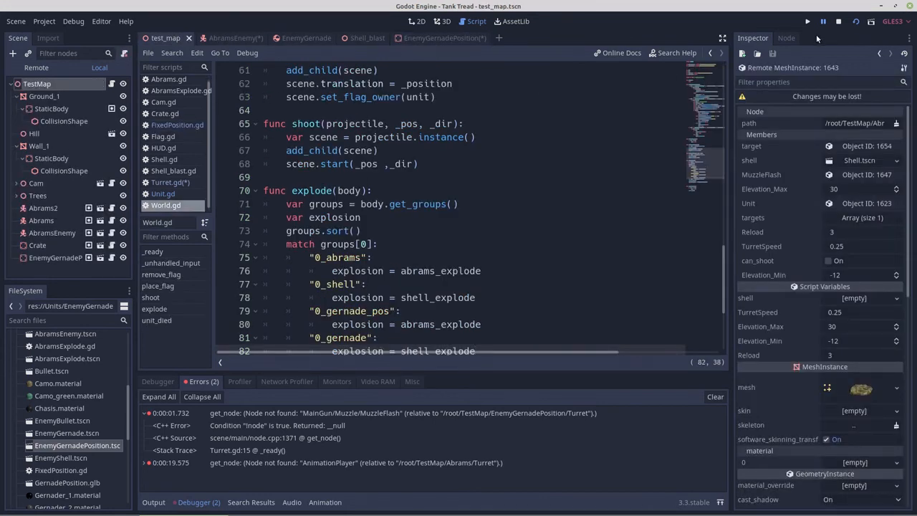
pyautogui.click(839, 21)
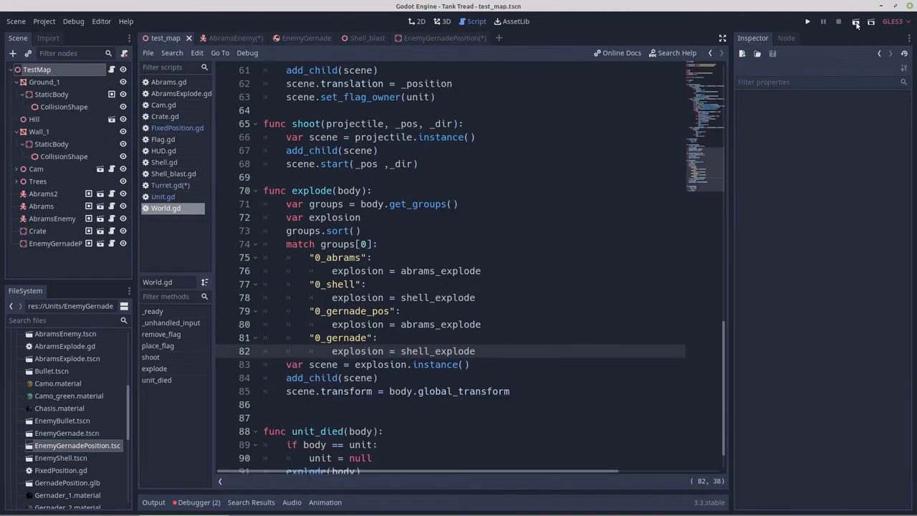
pyautogui.hotkey('ctrl', 's')
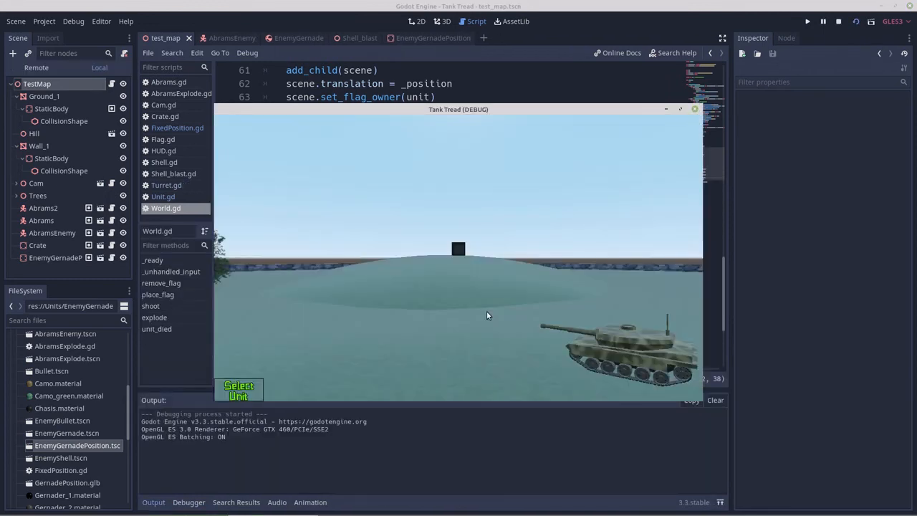
# In the running game, select the far player Abrams and order it to move toward the enemy grenade position
pyautogui.moveTo(487, 312); pyautogui.dragTo(517, 386, button='middle')
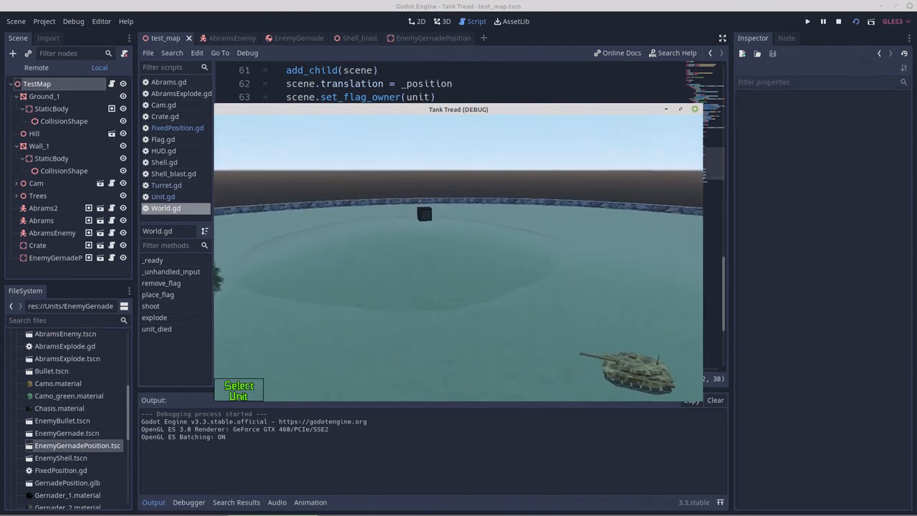
pyautogui.press('s')
pyautogui.moveTo(459, 237); pyautogui.dragTo(458, 258, button='right')
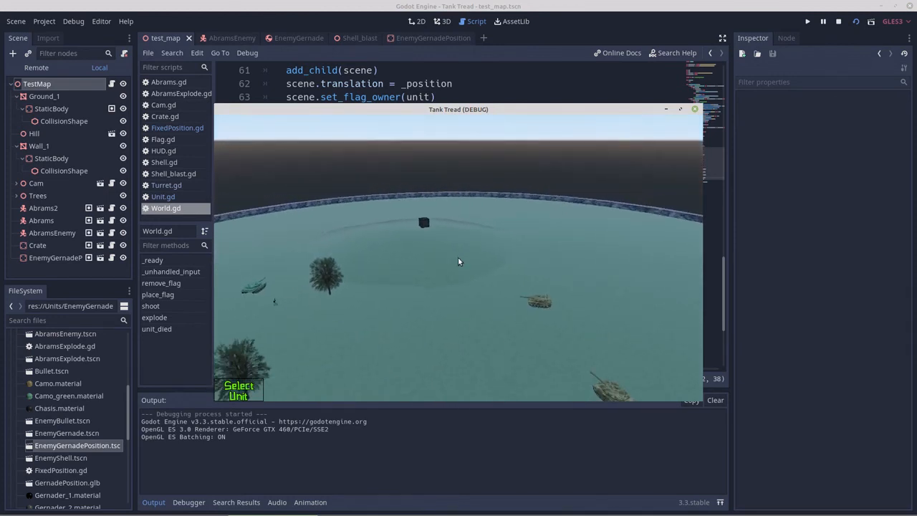
pyautogui.click(539, 302)
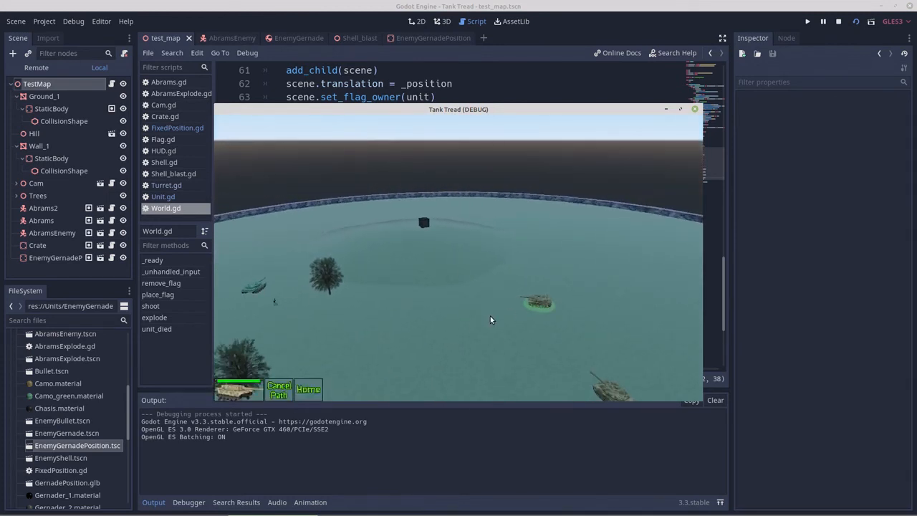
pyautogui.click(399, 330)
pyautogui.press('s')
pyautogui.moveTo(367, 339); pyautogui.dragTo(387, 337, button='right')
pyautogui.press('w')
pyautogui.press('w')
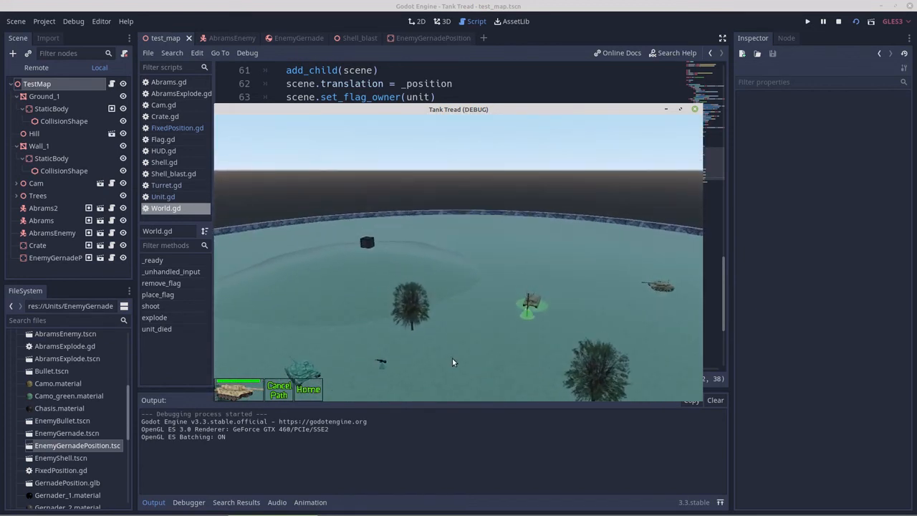
pyautogui.click(511, 334)
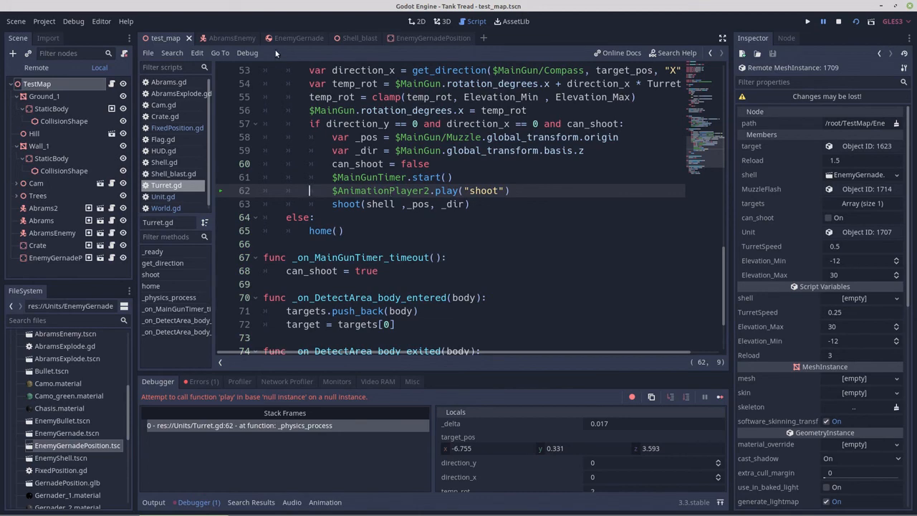
# In the EnemyGernadePosition scene, rename the Turret's AnimationPlayer child to AnimationPlayer2, and stop the running game
pyautogui.click(419, 37)
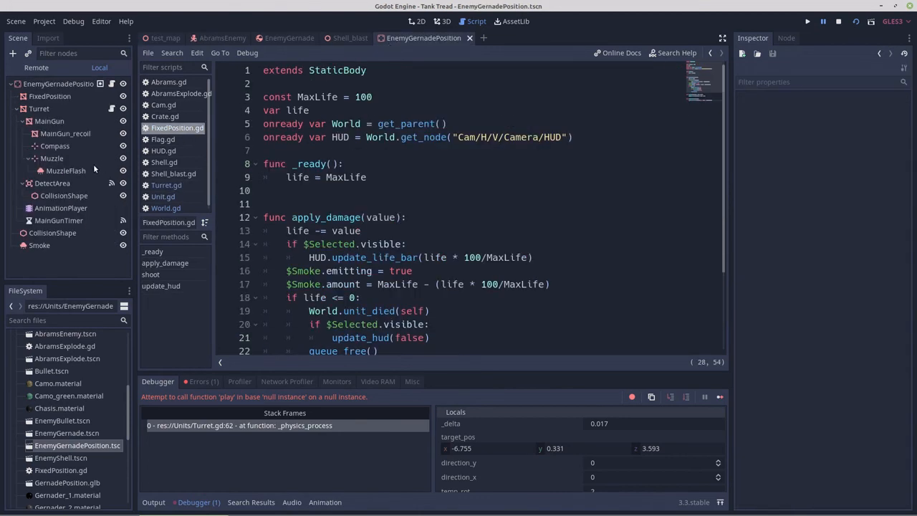
pyautogui.click(61, 208)
pyautogui.click(88, 210)
pyautogui.click(90, 209)
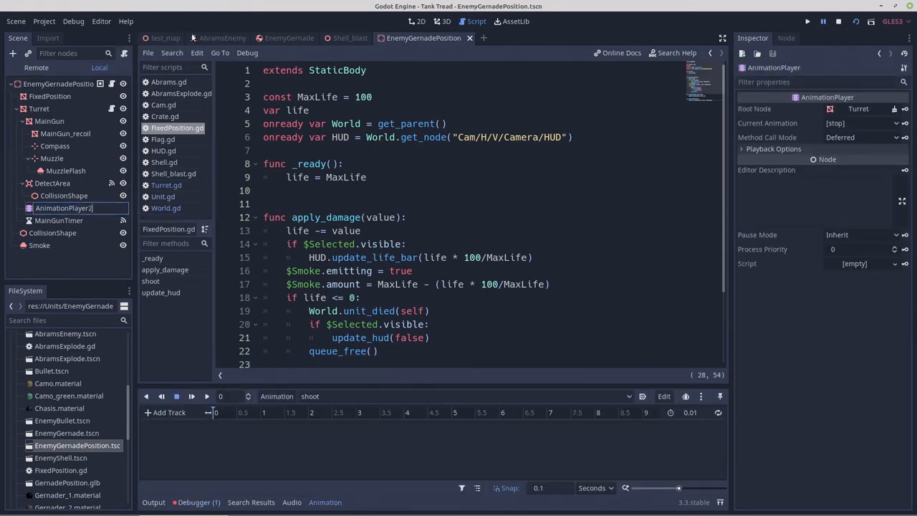
pyautogui.click(162, 38)
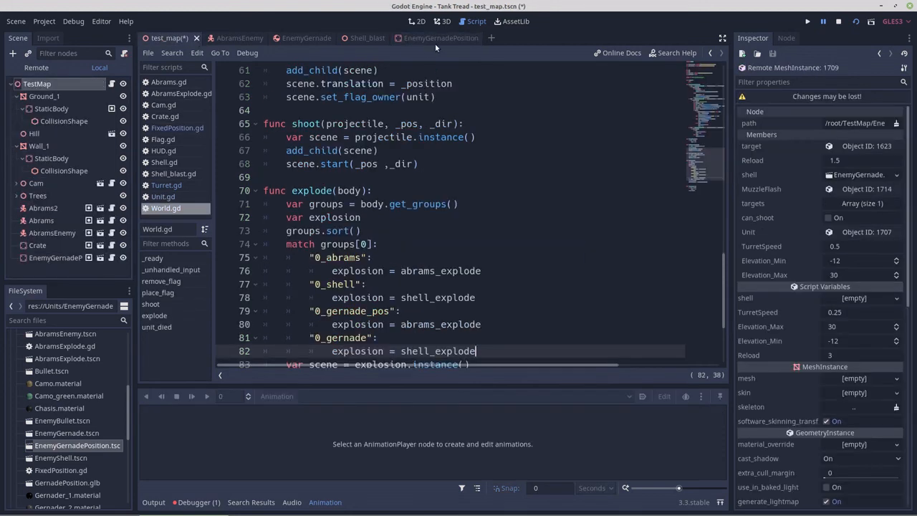
pyautogui.click(845, 24)
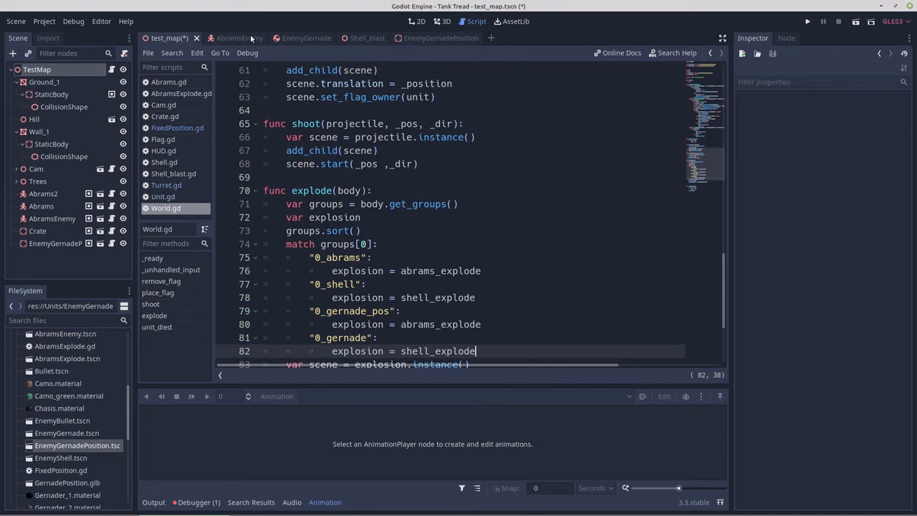
# On the EnemyGernadePosition root node, enable collision layers 2 and 6 and collision mask 2
pyautogui.click(427, 38)
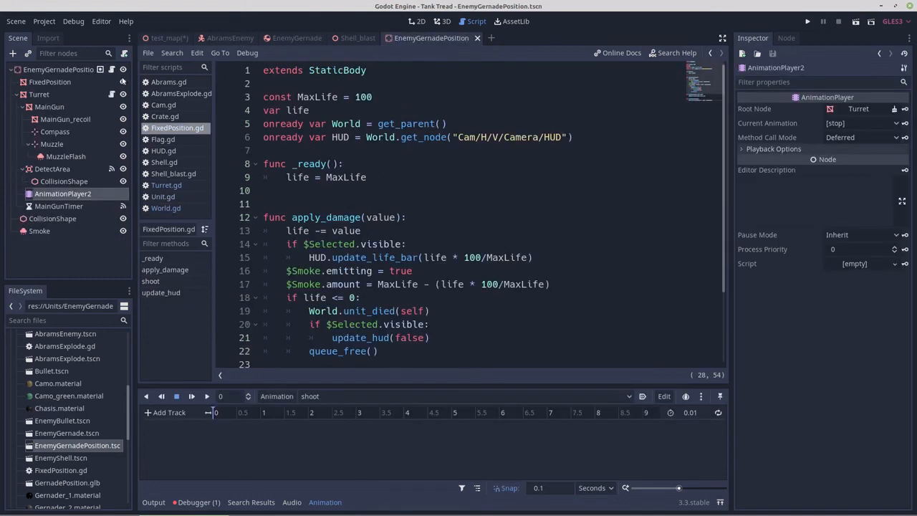
pyautogui.click(43, 69)
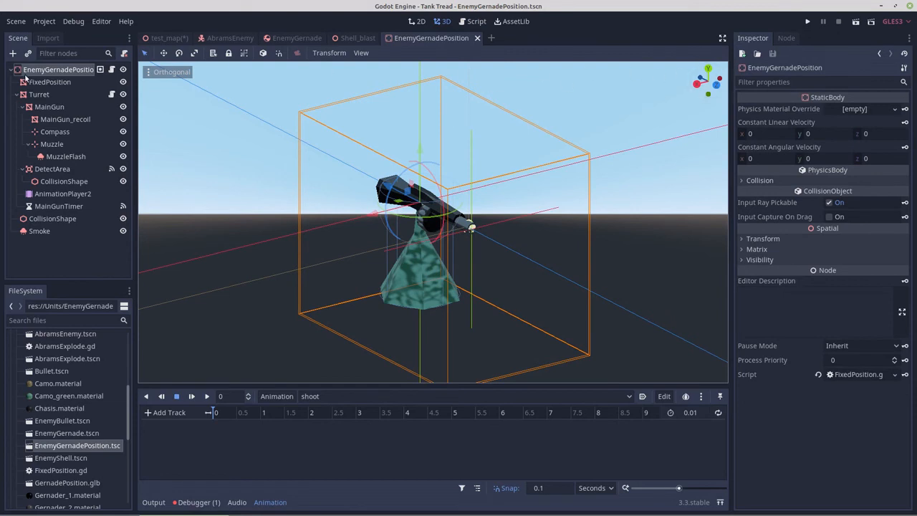
pyautogui.click(749, 181)
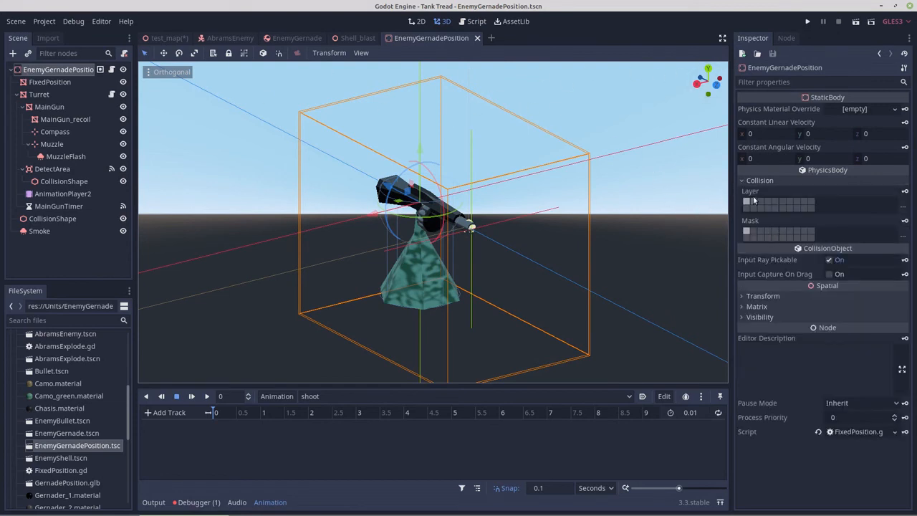
pyautogui.click(754, 202)
pyautogui.click(754, 233)
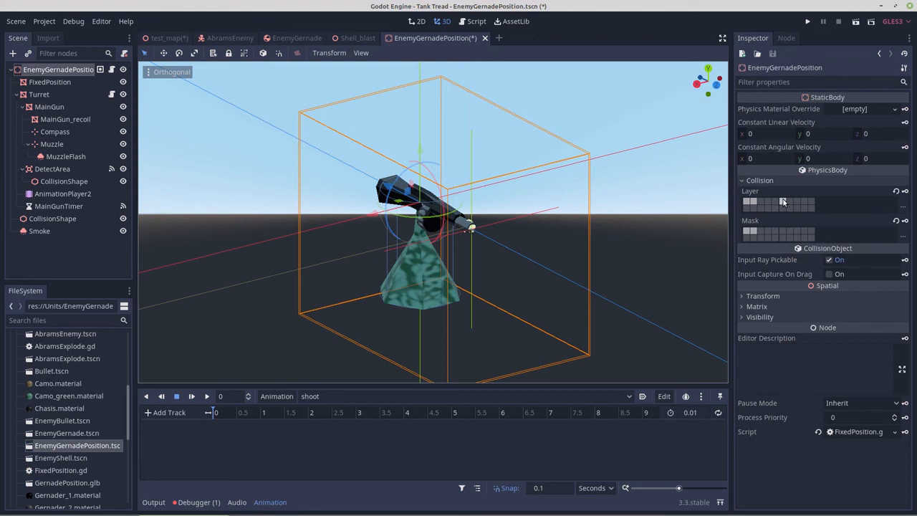
pyautogui.click(783, 202)
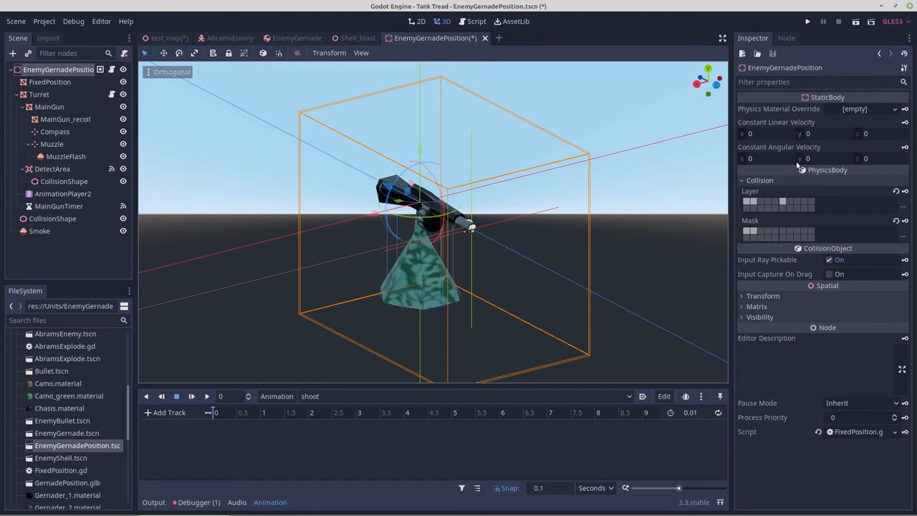
# Check the AbramsEnemy root's collision settings and match them on EnemyGernadePosition by disabling collision layer 2 and mask 2
pyautogui.click(228, 38)
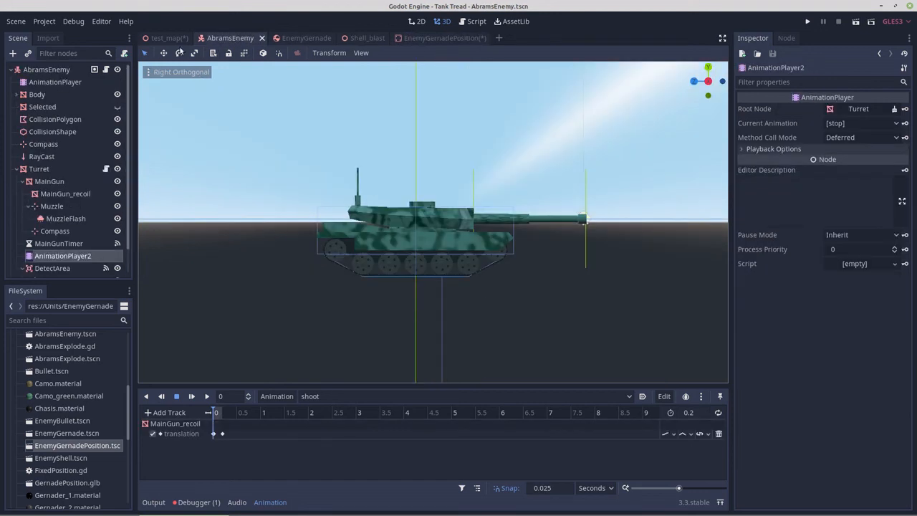
pyautogui.click(62, 69)
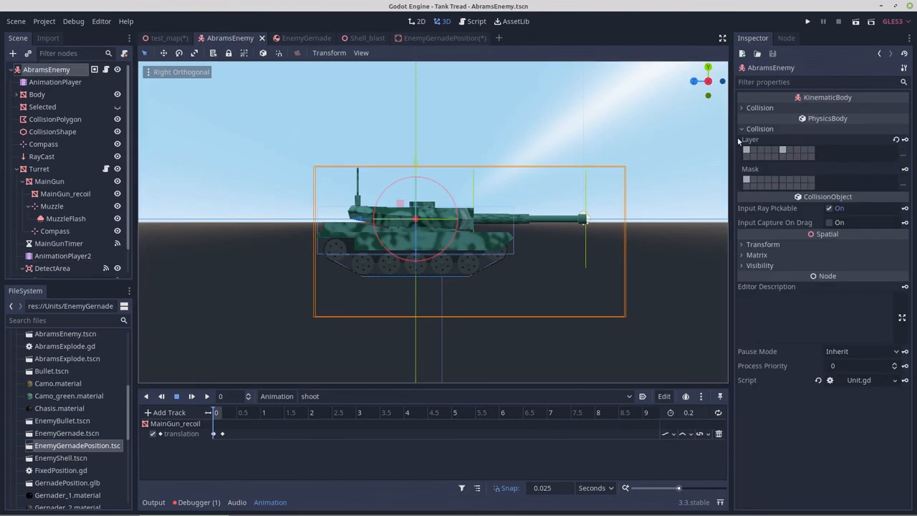
pyautogui.click(425, 35)
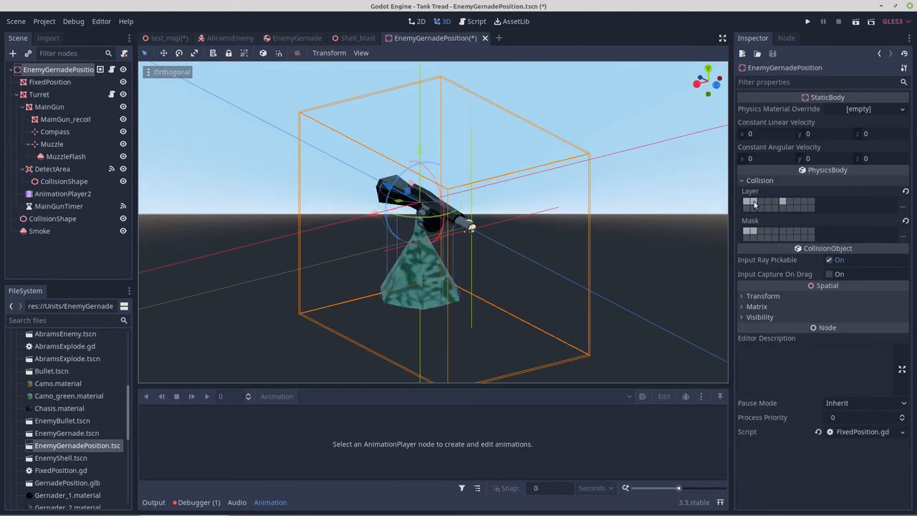
pyautogui.click(754, 204)
# Run the test_map scene and order a player Abrams close to the enemy grenade position to test the combat
pyautogui.click(175, 41)
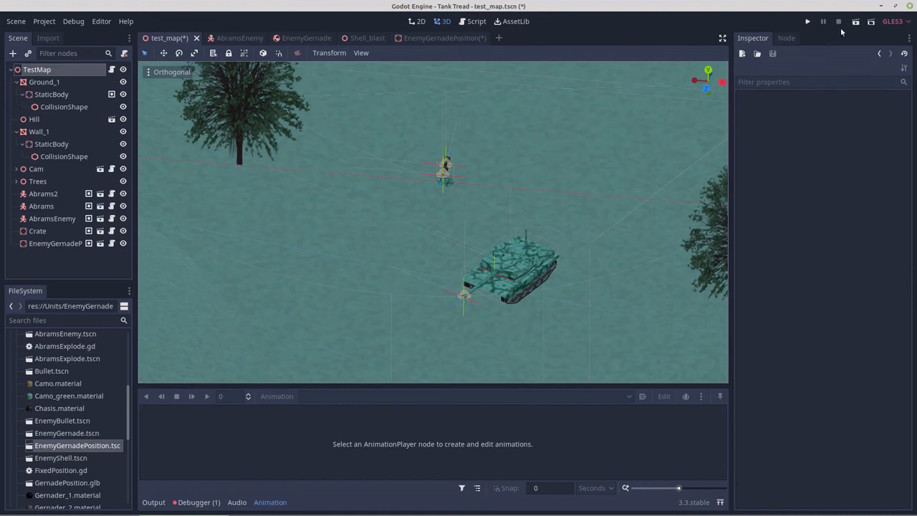
pyautogui.click(856, 22)
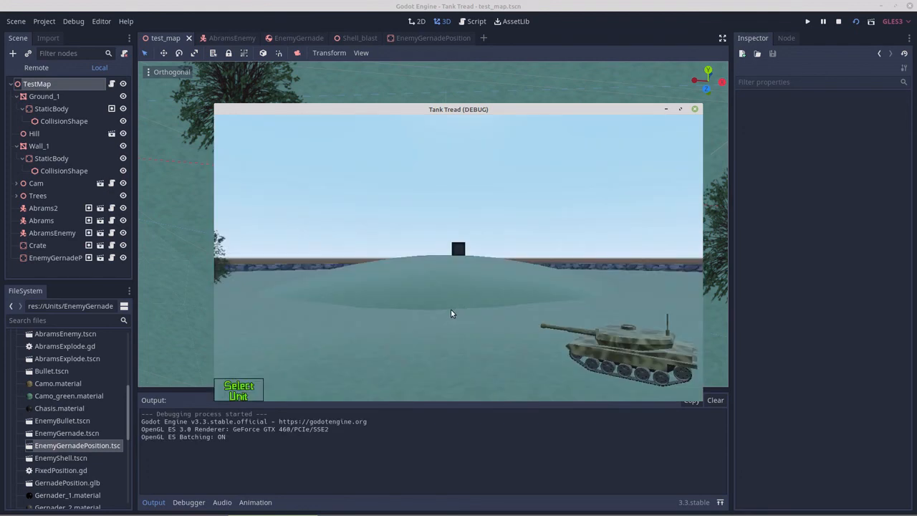
pyautogui.moveTo(451, 310); pyautogui.dragTo(458, 380, button='middle')
pyautogui.scroll(-3, 370, 352)
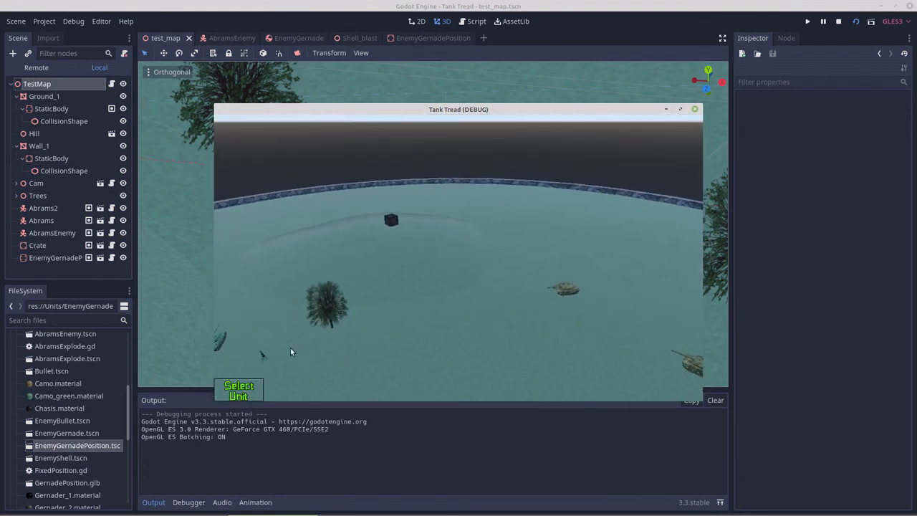
pyautogui.click(565, 291)
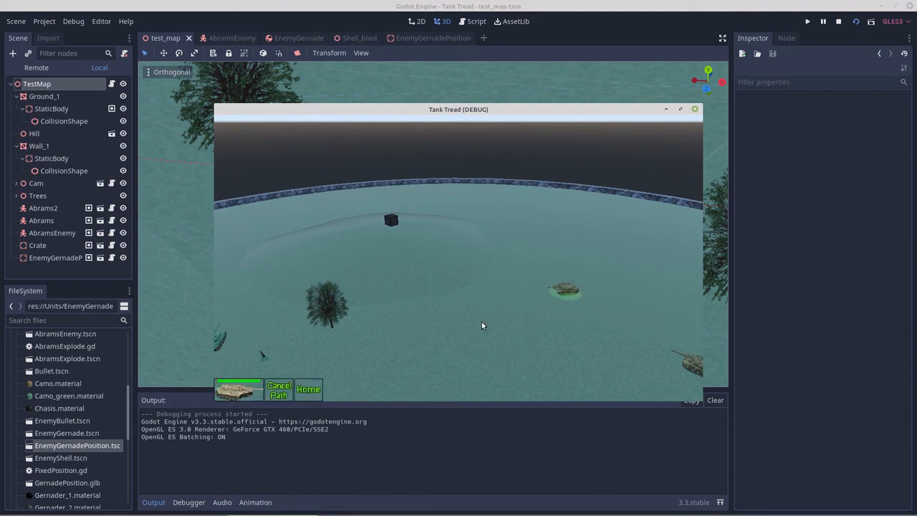
pyautogui.click(397, 350)
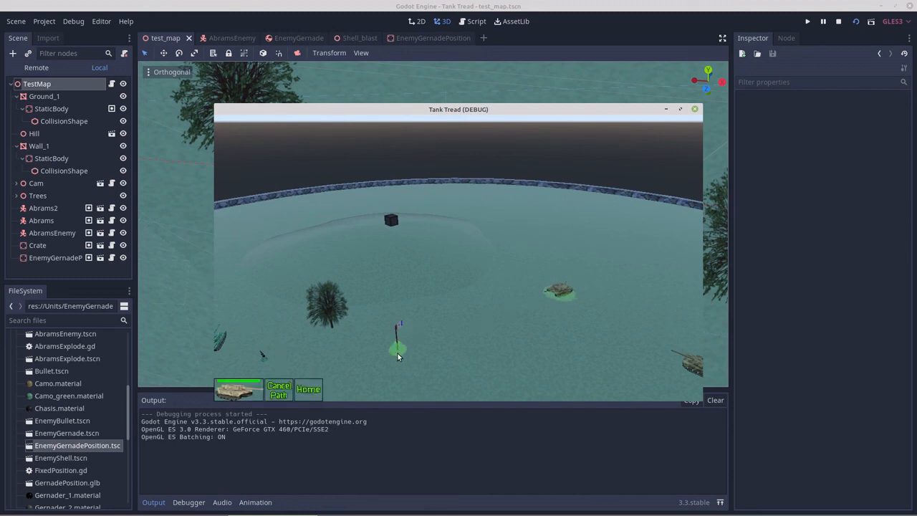
pyautogui.moveTo(394, 366)
pyautogui.mouseDown(button='middle')
pyautogui.moveTo(418, 318)
pyautogui.moveTo(445, 300)
pyautogui.moveTo(458, 257)
pyautogui.mouseUp(button='middle')
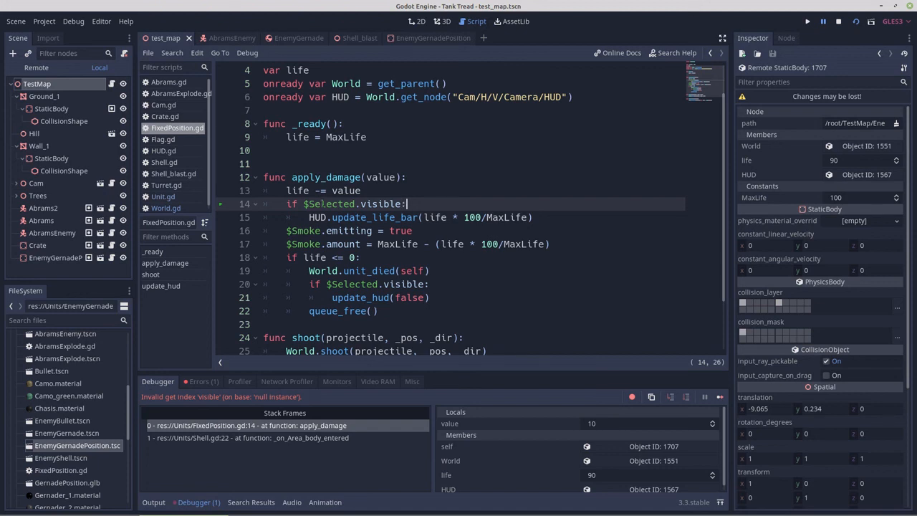
# Add a MeshInstance child node to the EnemyGernadePosition root node
pyautogui.click(416, 38)
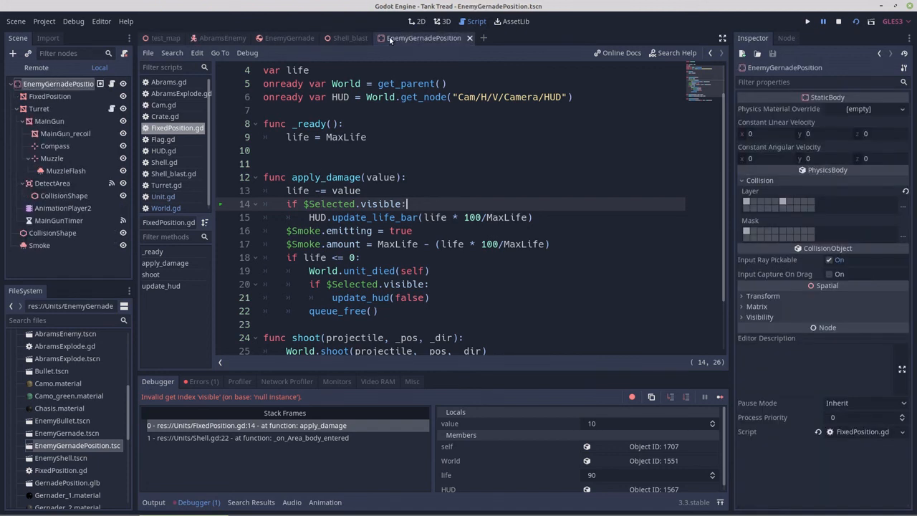
pyautogui.rightClick(48, 87)
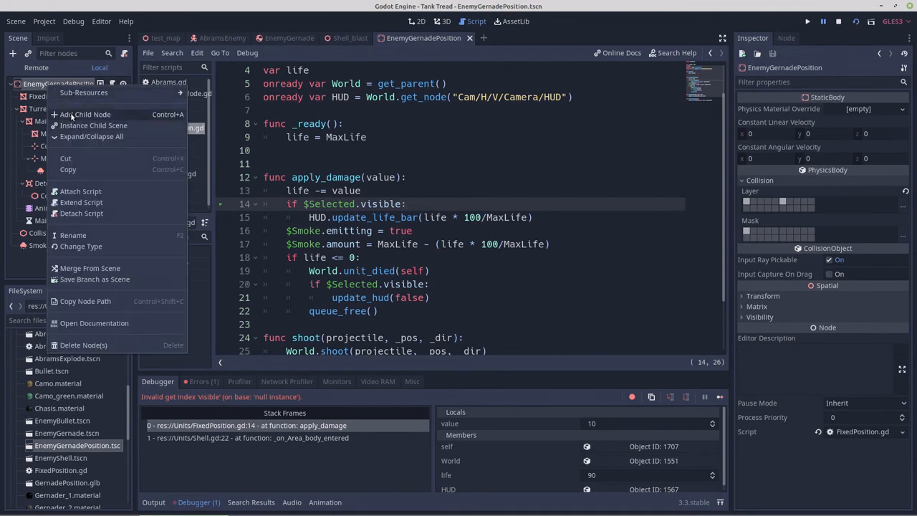
pyautogui.click(70, 114)
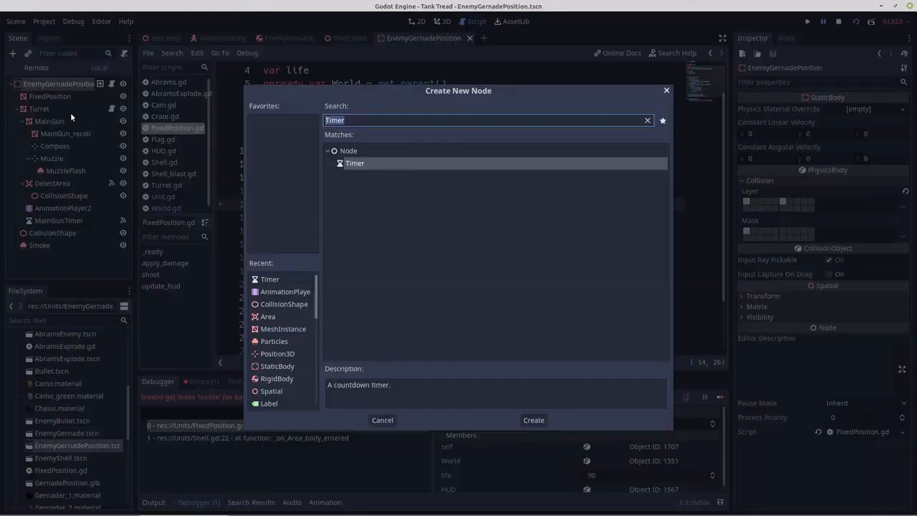
pyautogui.doubleClick(275, 328)
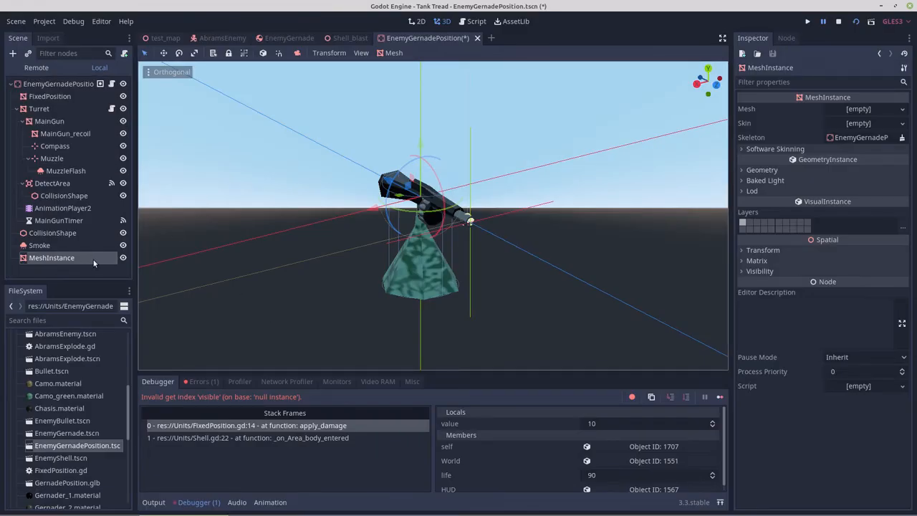
# Hide the new MeshInstance, rename it Selected and move it up to be the first child of the EnemyGernadePosition root
pyautogui.click(123, 259)
pyautogui.doubleClick(44, 263)
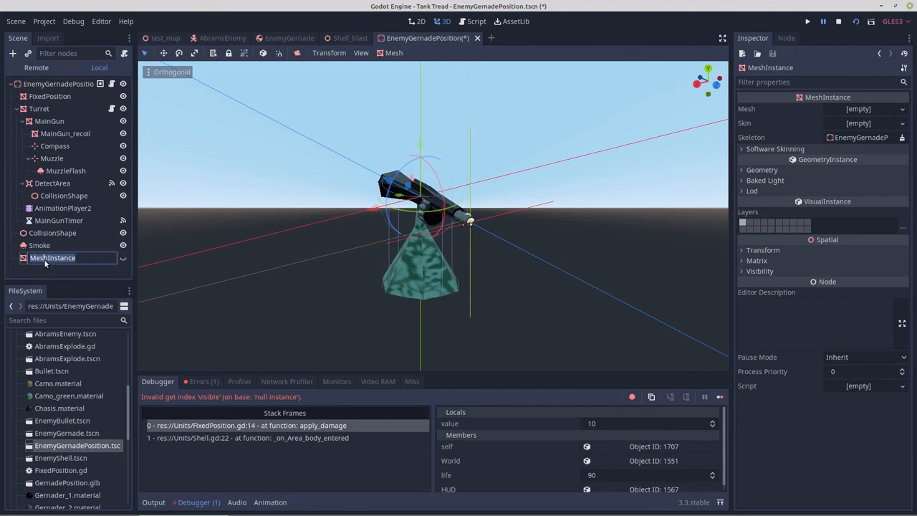
pyautogui.write('Selected')
pyautogui.click(61, 274)
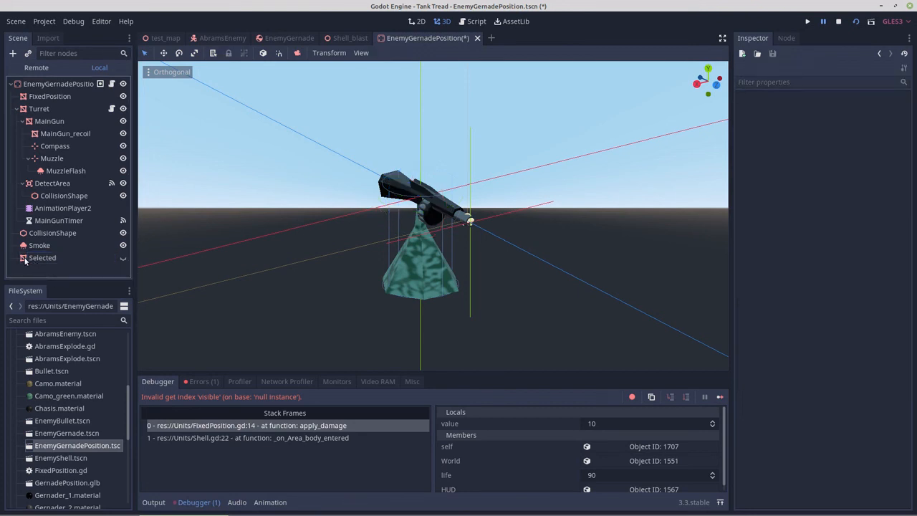
pyautogui.moveTo(25, 261); pyautogui.dragTo(41, 93)
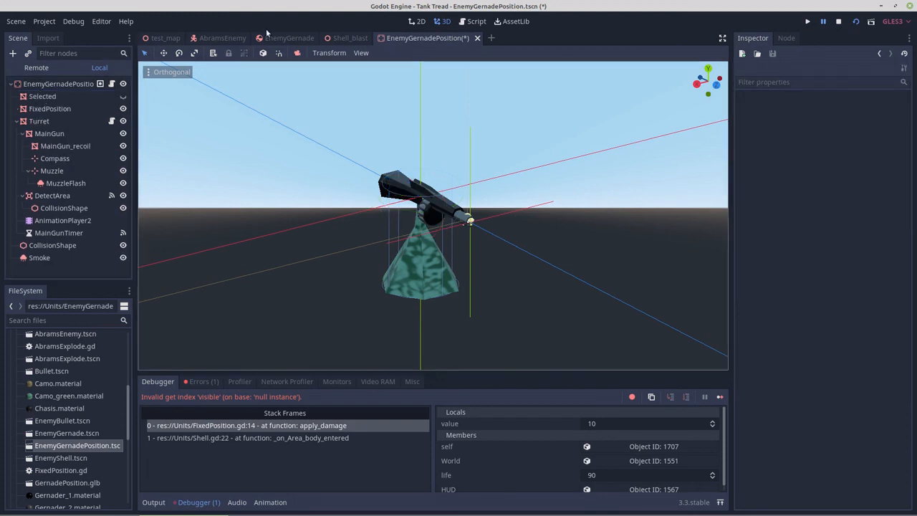
# Return to the test_map scene, save the changes and restart the game
pyautogui.click(222, 38)
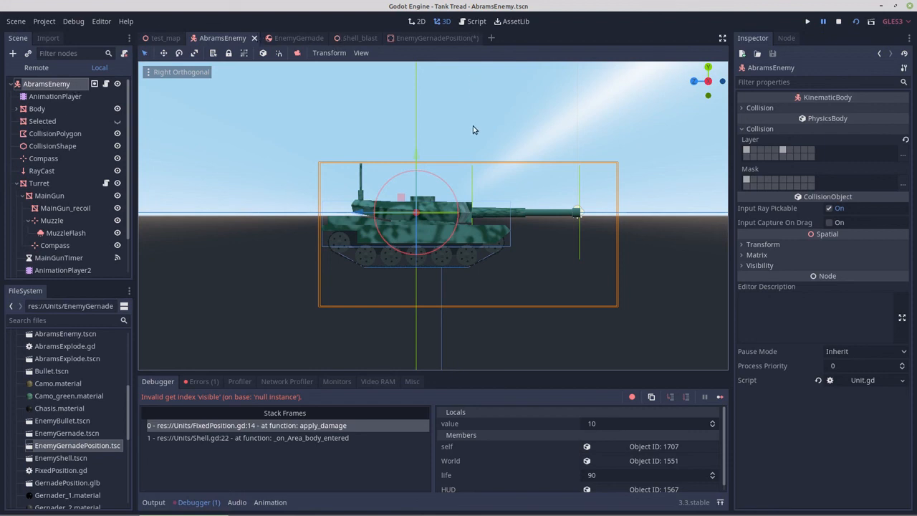
pyautogui.click(162, 38)
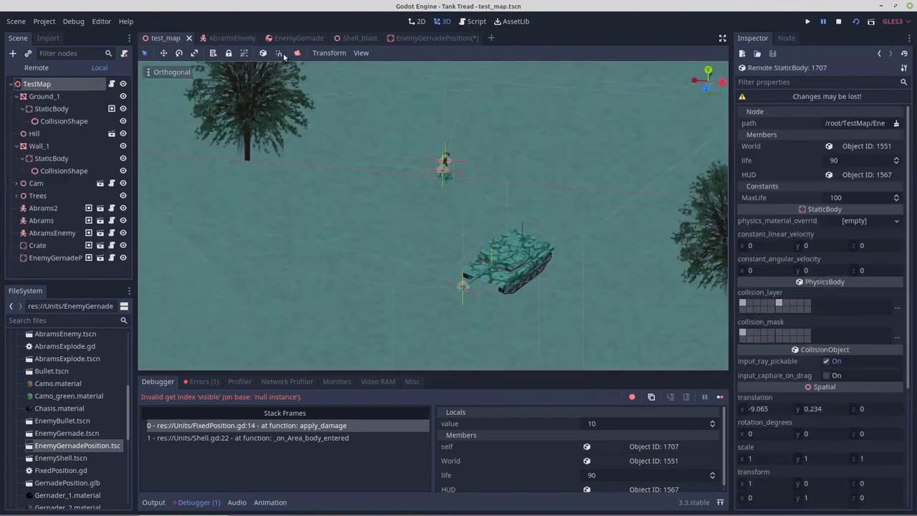
pyautogui.click(839, 22)
pyautogui.hotkey('ctrl', 's')
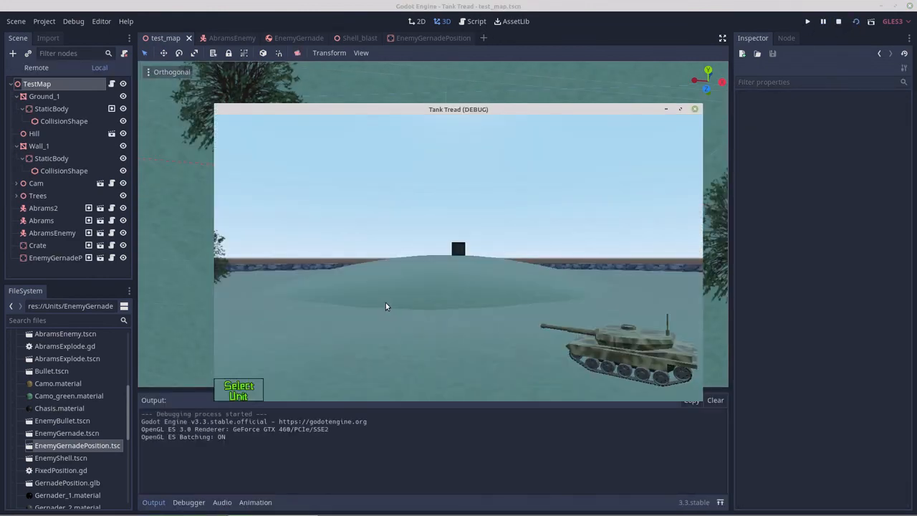
# Order a player Abrams to a spot near the enemy grenade position and watch up close how the position reacts to combat
pyautogui.moveTo(411, 300); pyautogui.dragTo(491, 282, button='middle')
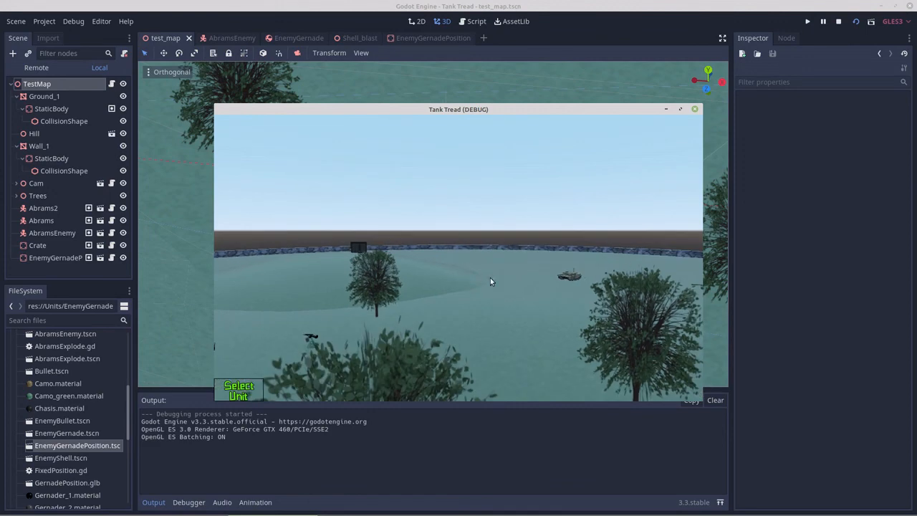
pyautogui.click(569, 279)
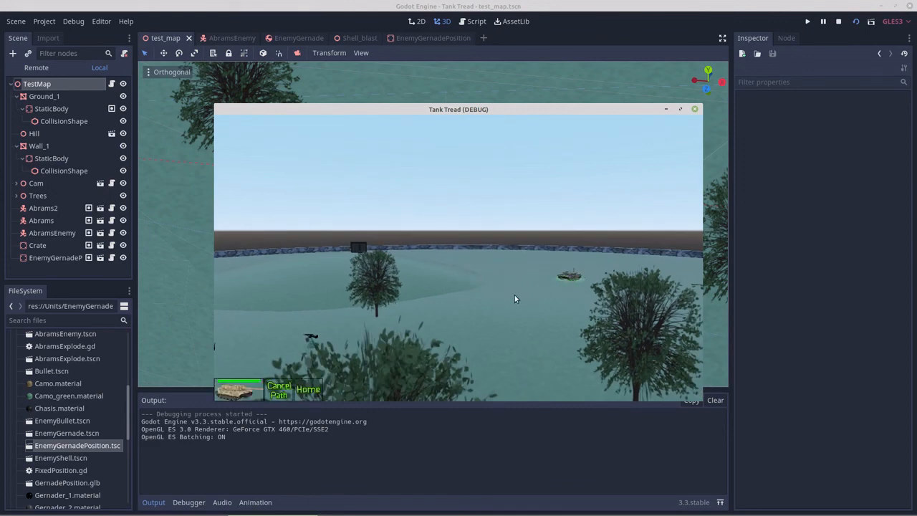
pyautogui.click(453, 327)
pyautogui.moveTo(453, 328); pyautogui.dragTo(476, 259, button='middle')
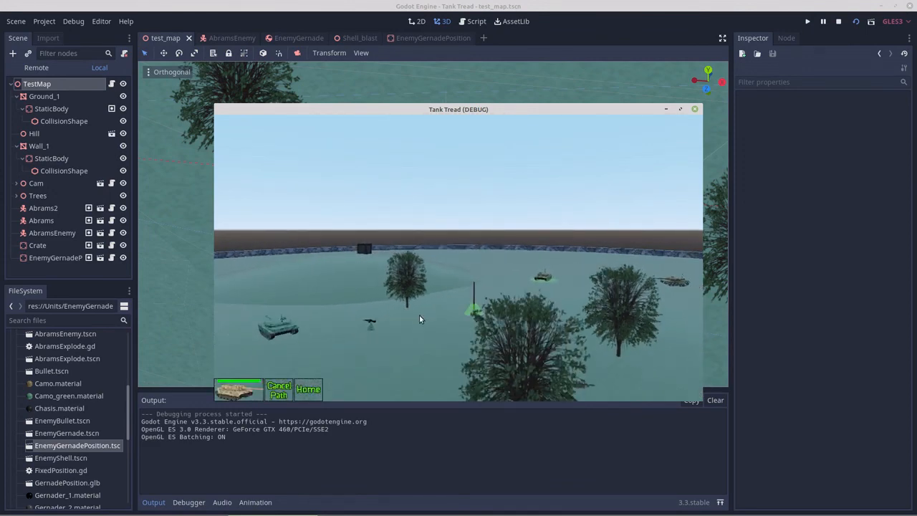
pyautogui.moveTo(420, 319); pyautogui.dragTo(459, 260, button='middle')
pyautogui.scroll(3, 458, 260)
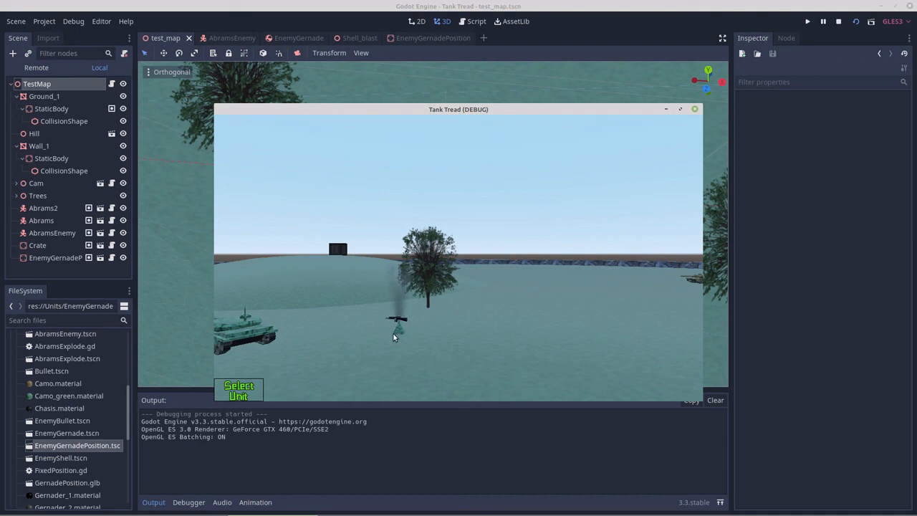
pyautogui.press('w')
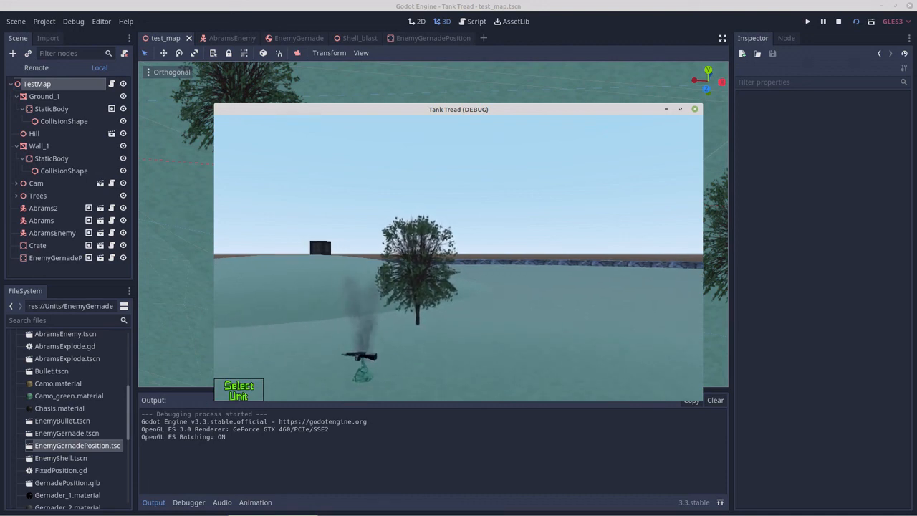
pyautogui.press('s')
pyautogui.press('a')
pyautogui.press('d')
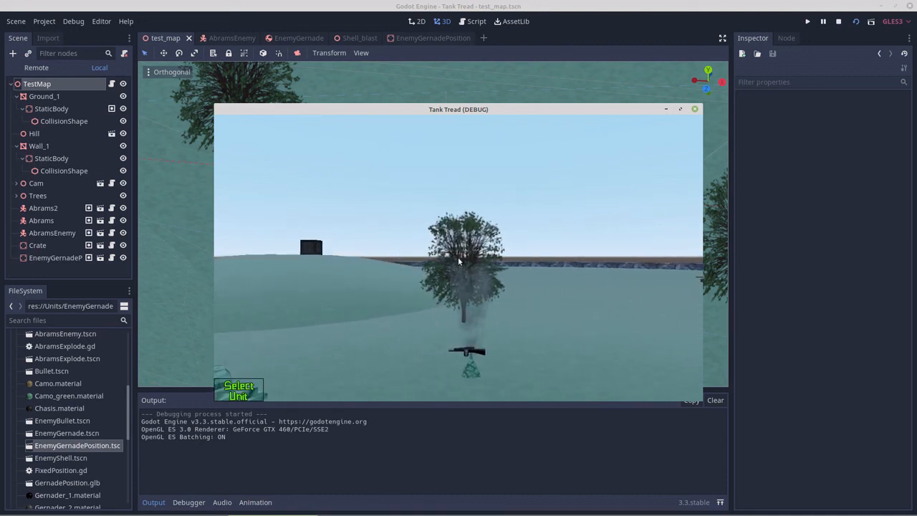